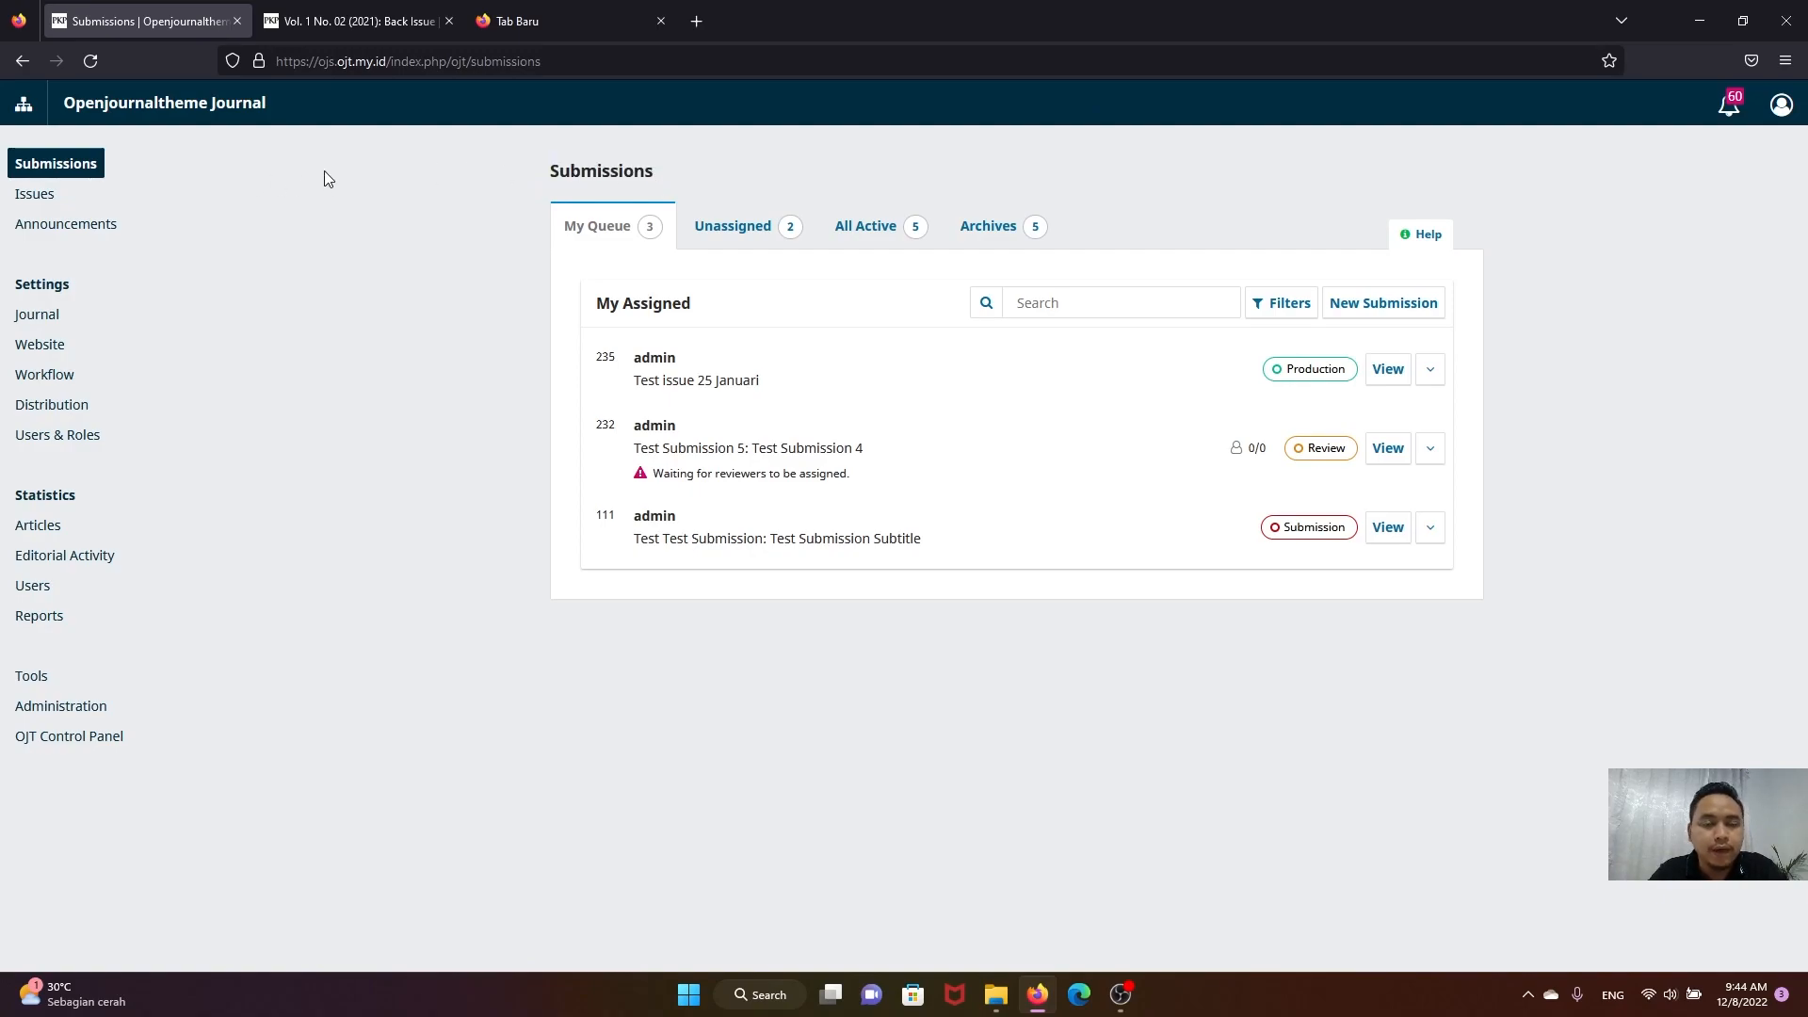
# Step: Review the journal's future and back issues, and compare its active submissions with the archived ones
pyautogui.click(36, 196)
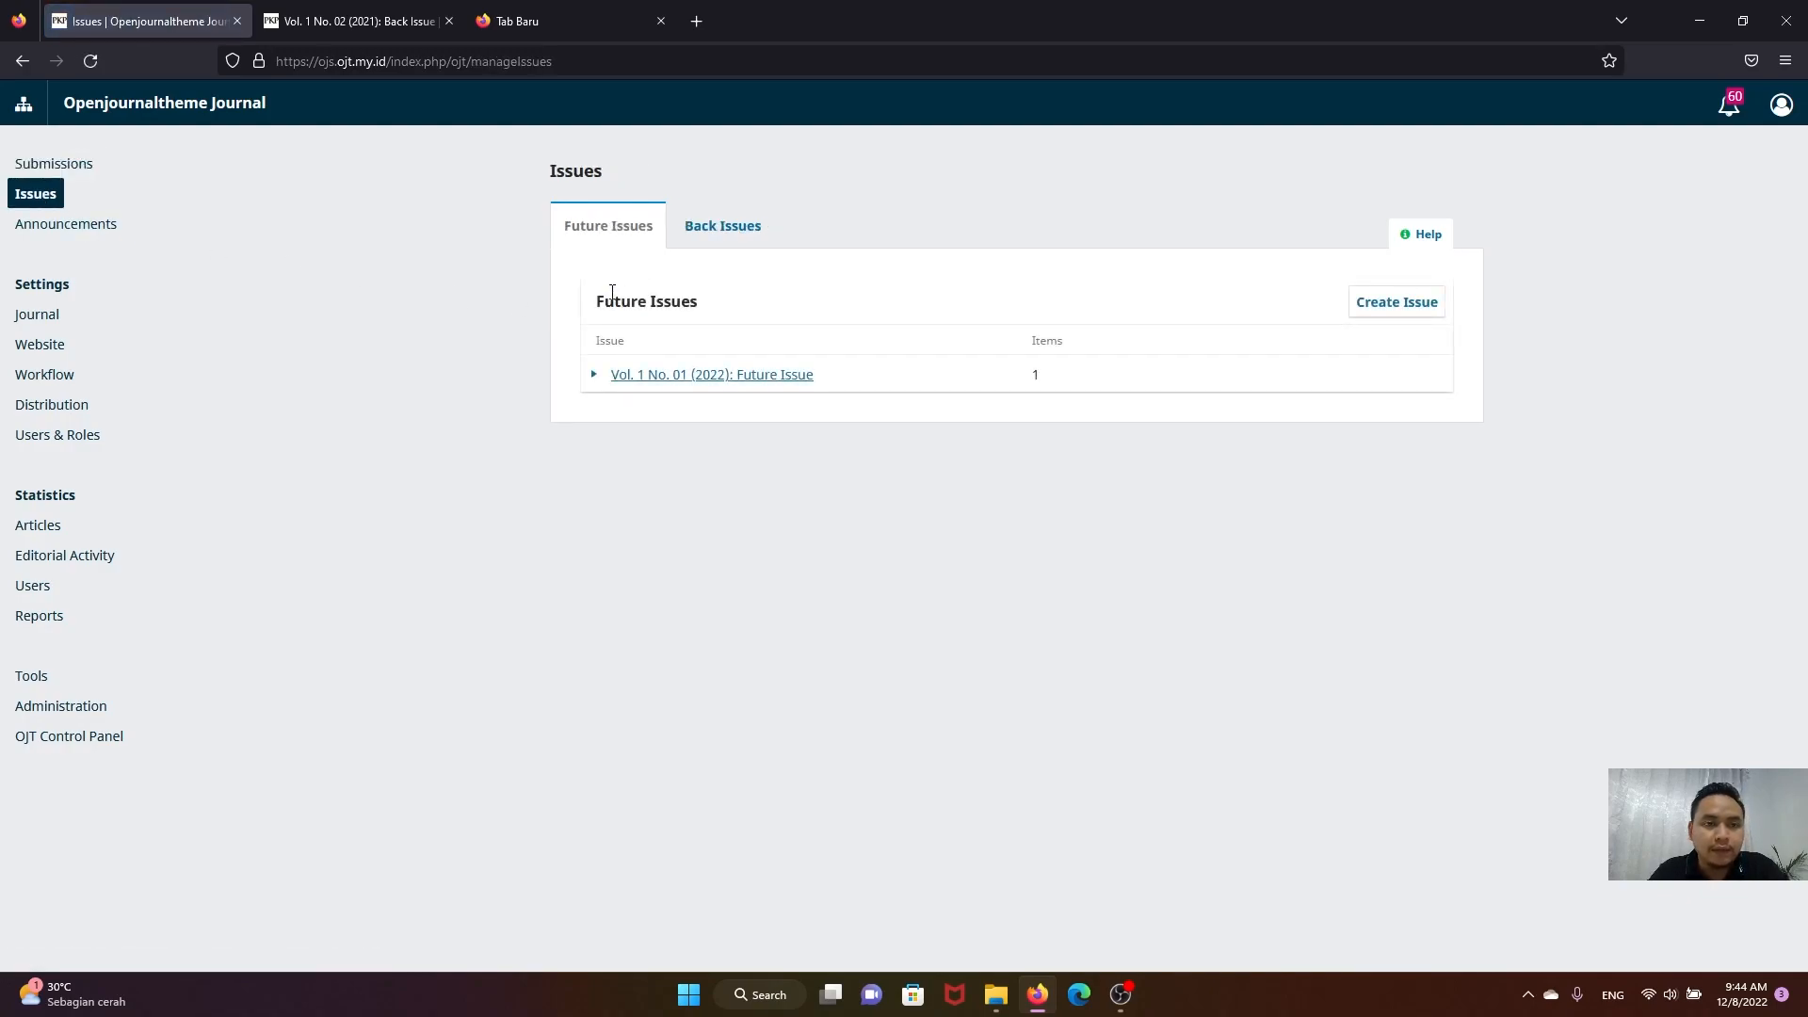
pyautogui.click(708, 231)
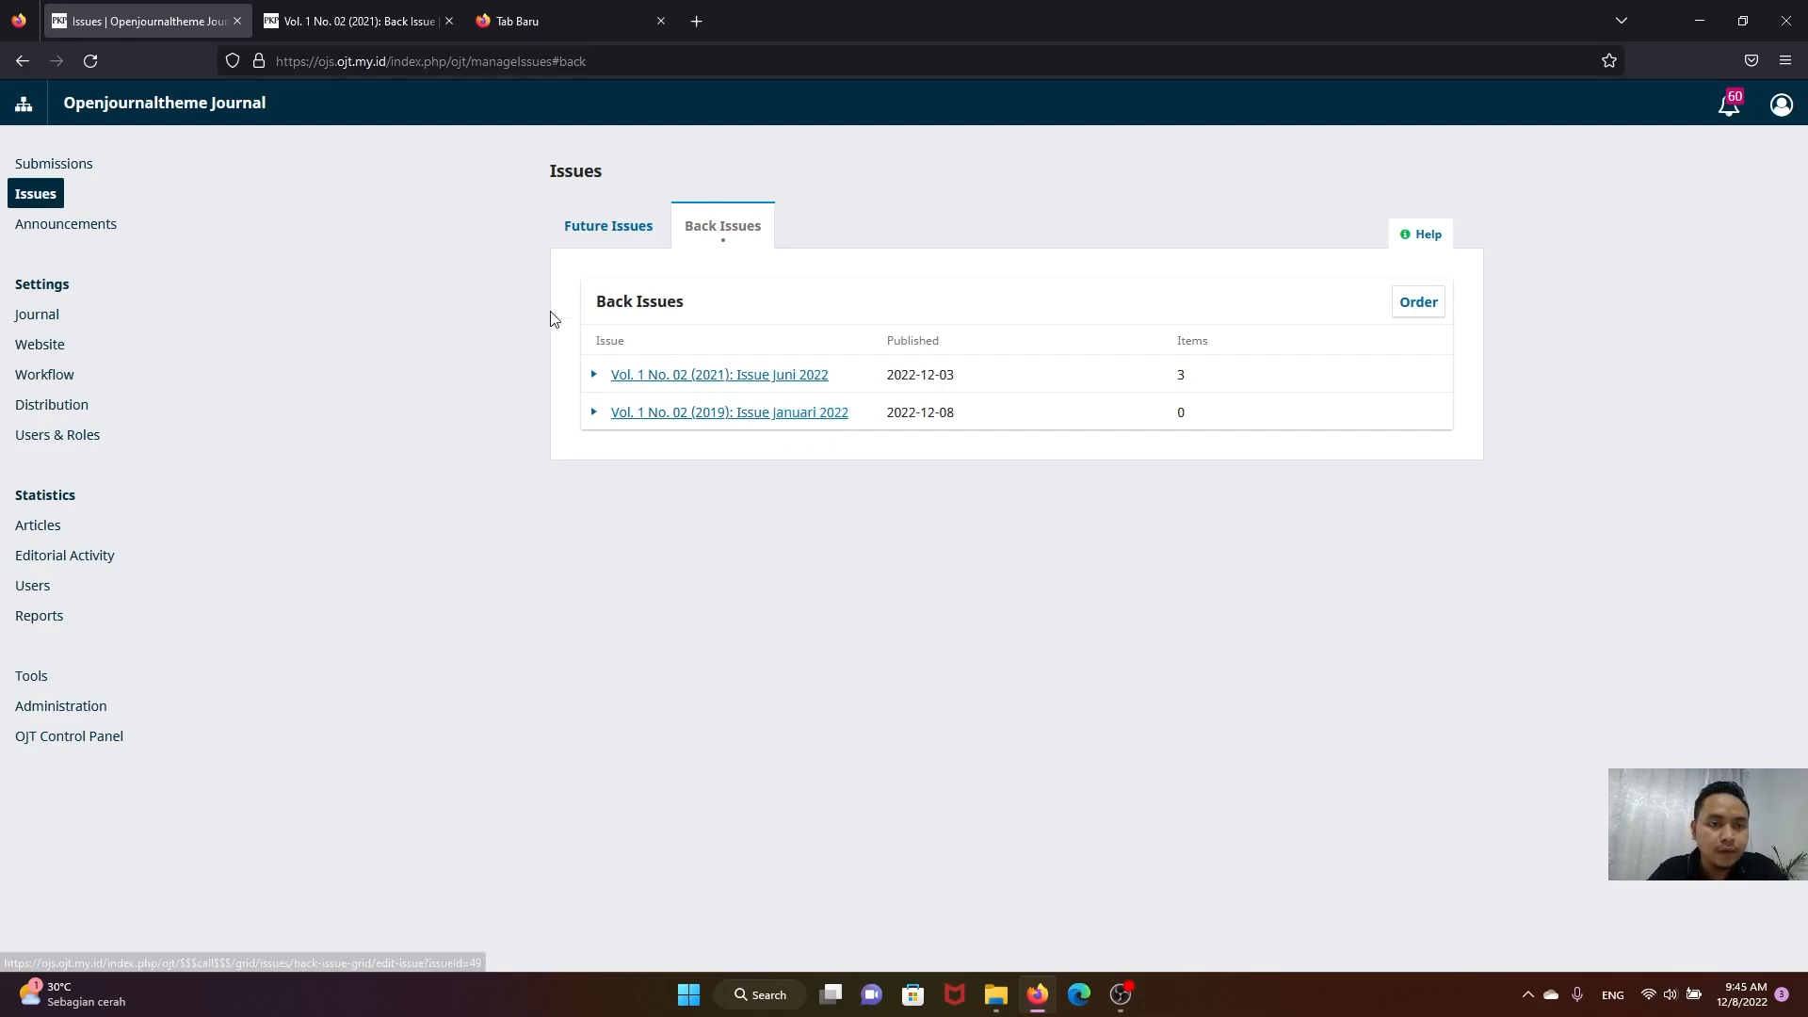
pyautogui.click(79, 166)
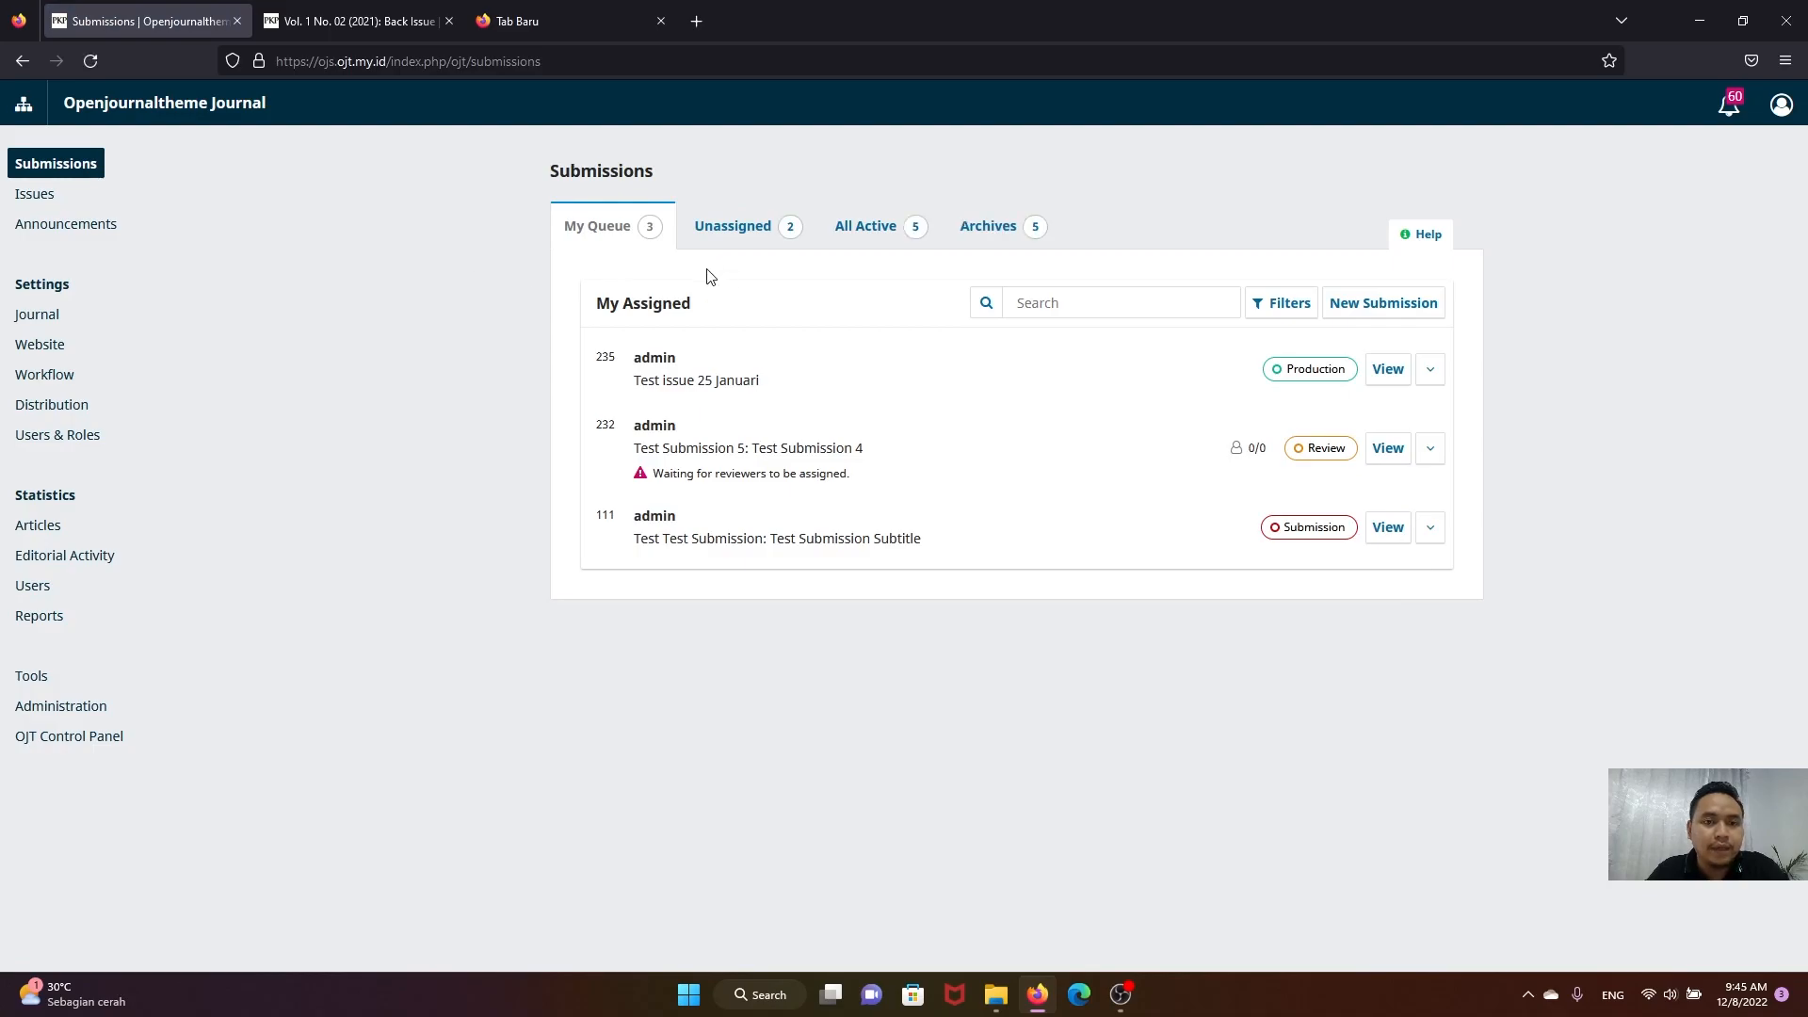
pyautogui.click(862, 230)
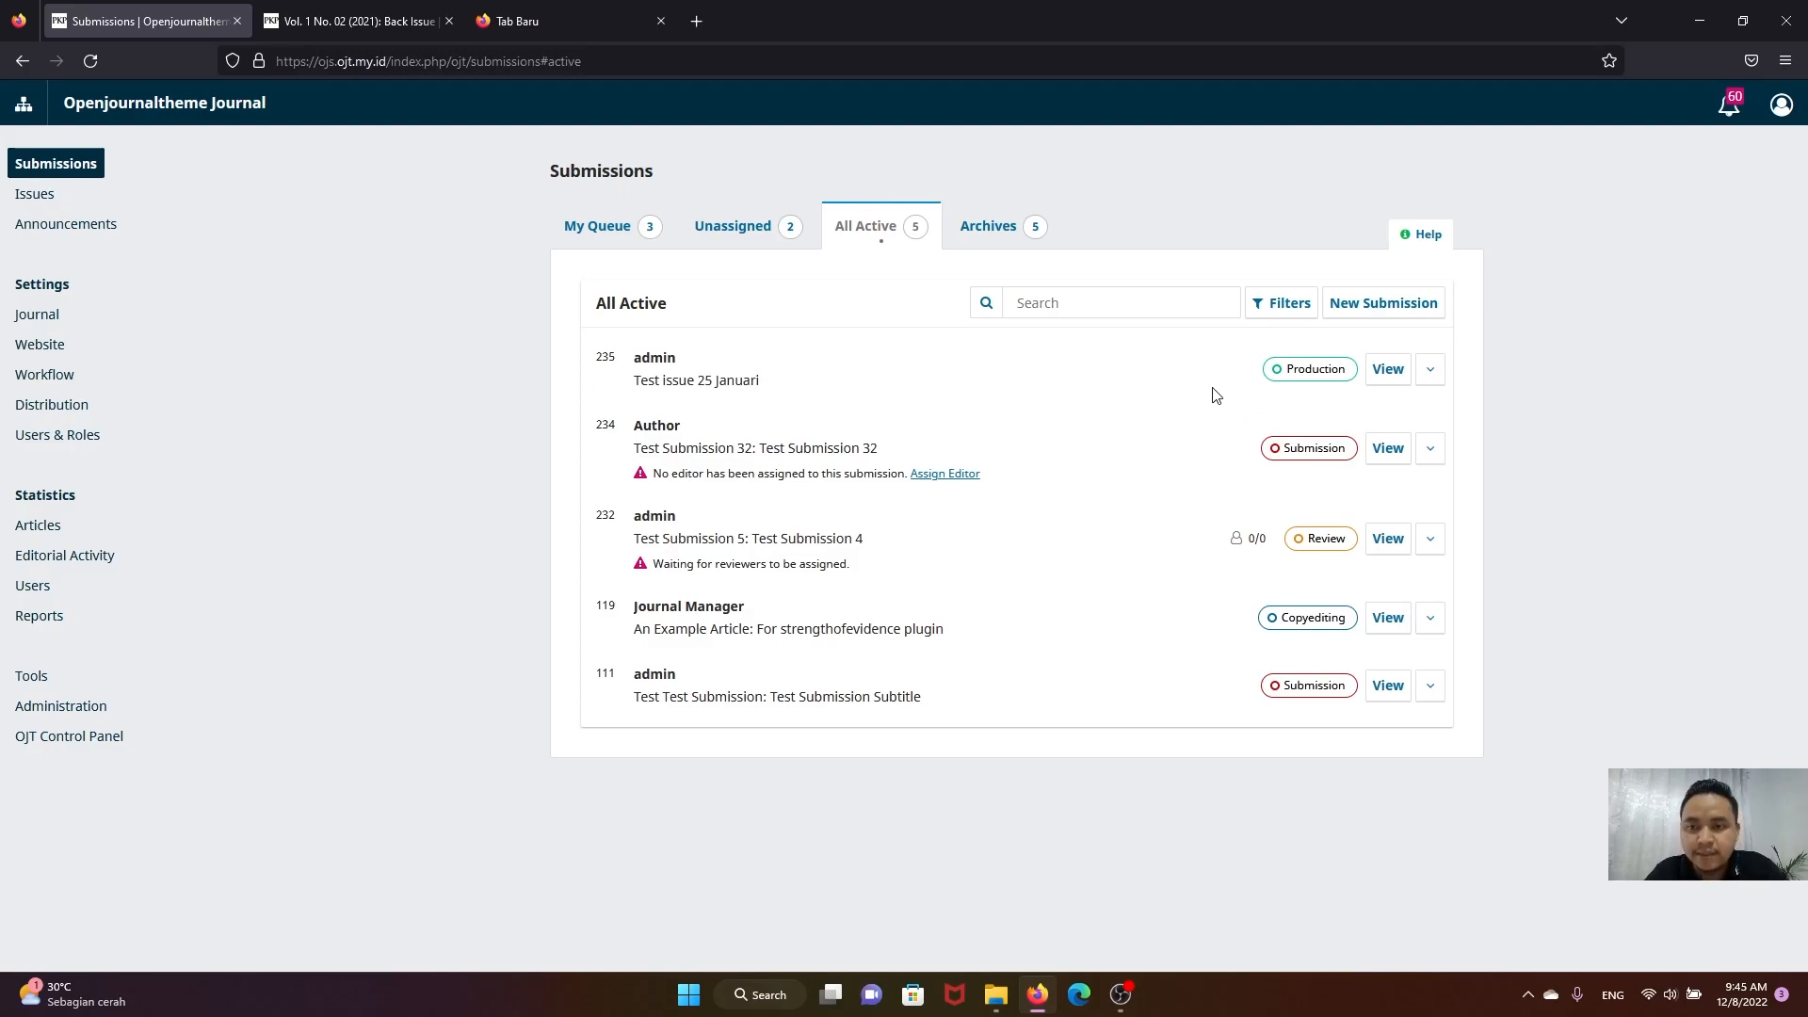
pyautogui.click(1002, 229)
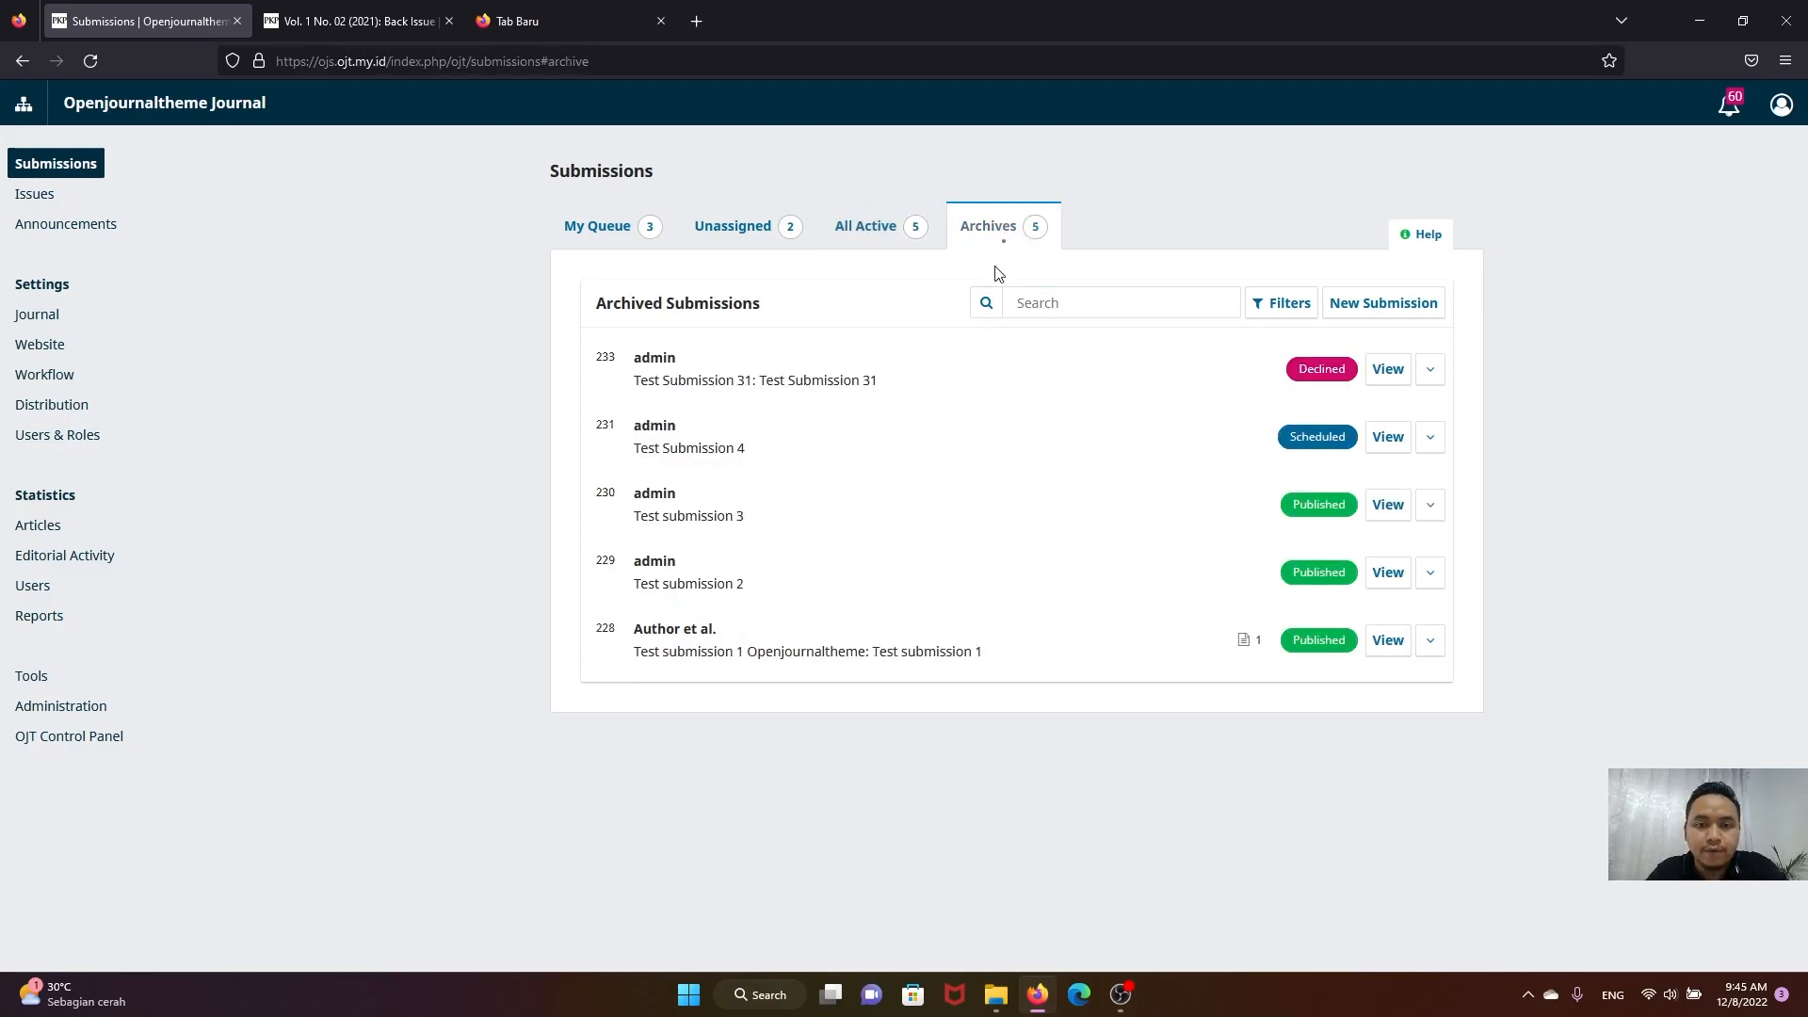
pyautogui.click(857, 229)
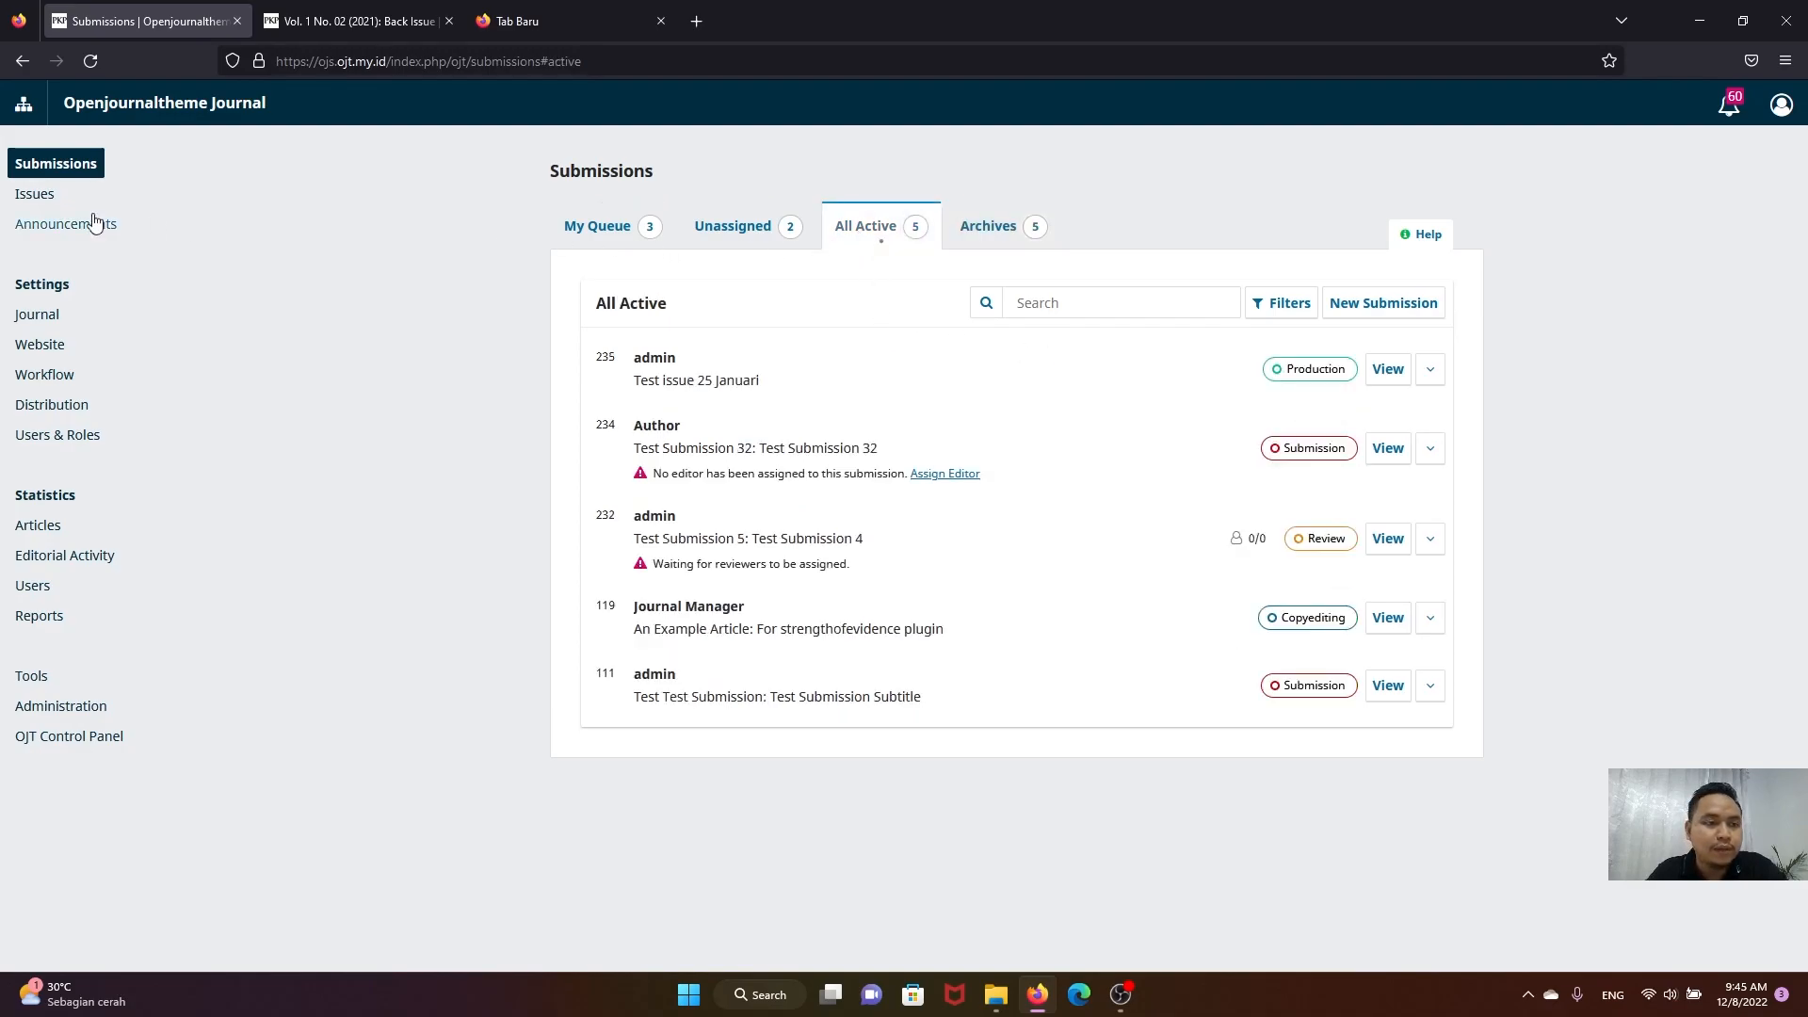
# Step: Start a new future issue identified as volume 01, number 01, year 2023
pyautogui.click(37, 202)
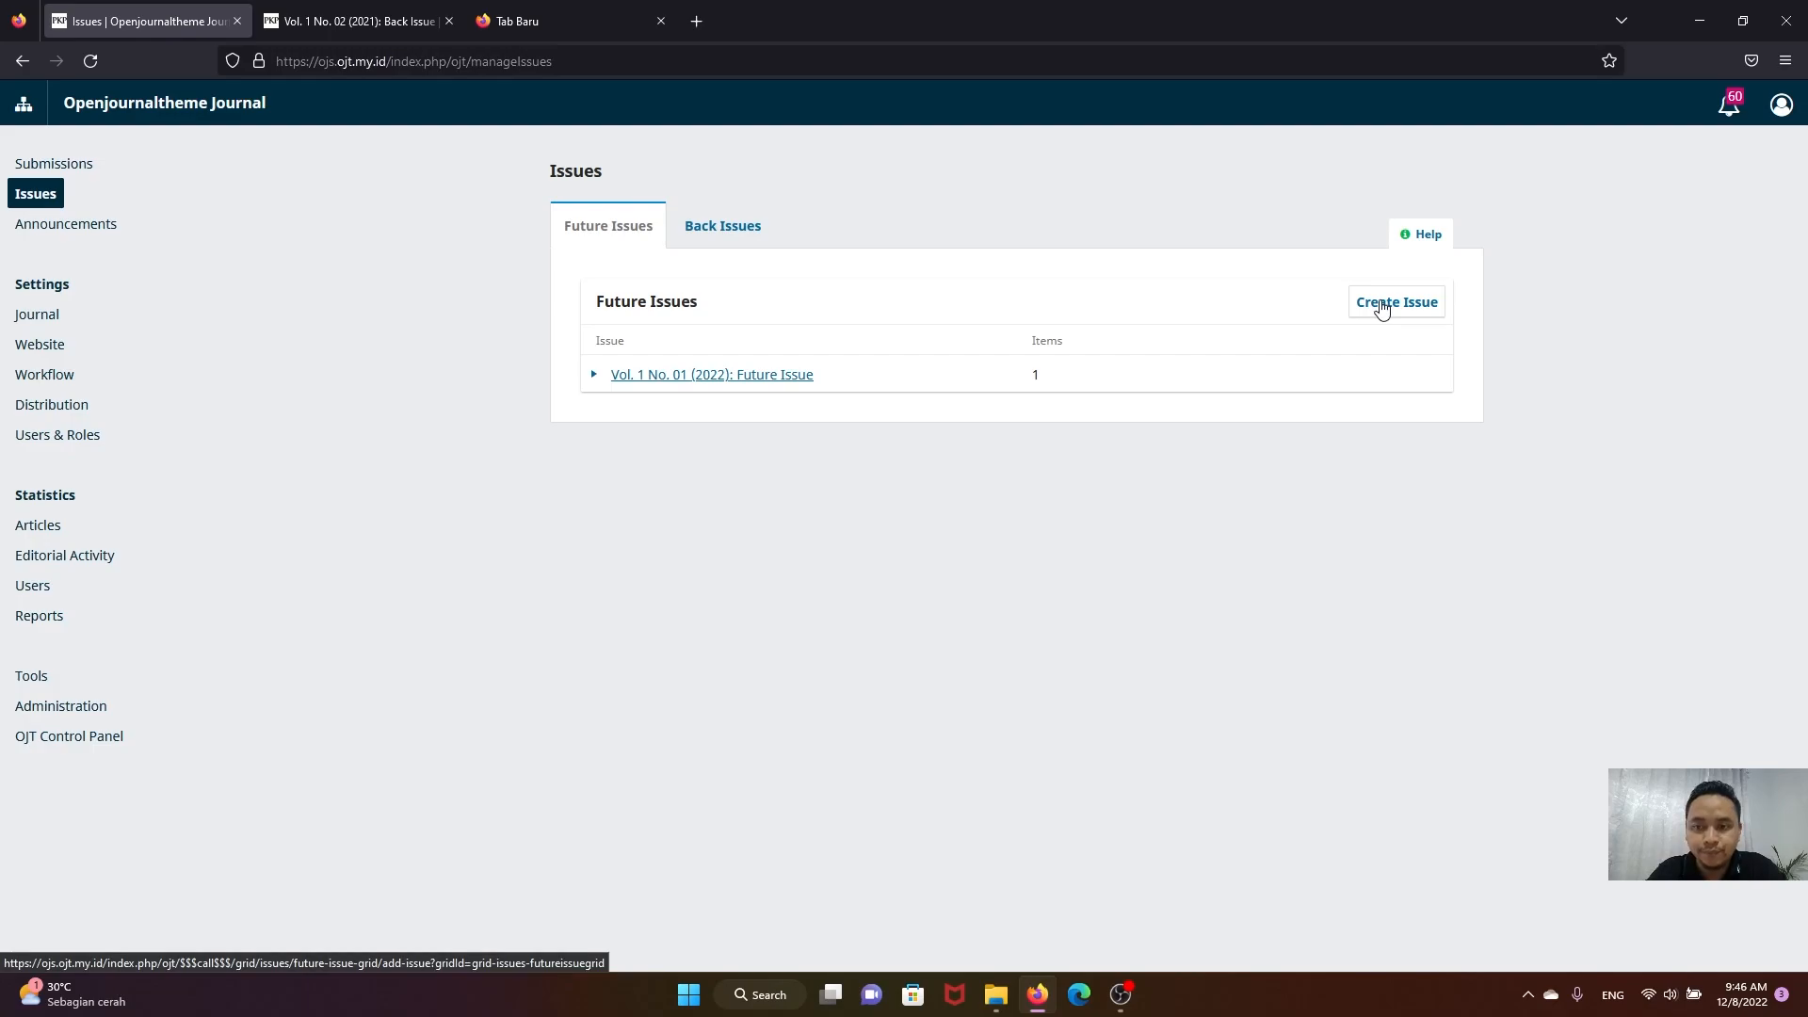
pyautogui.click(1381, 309)
pyautogui.click(634, 194)
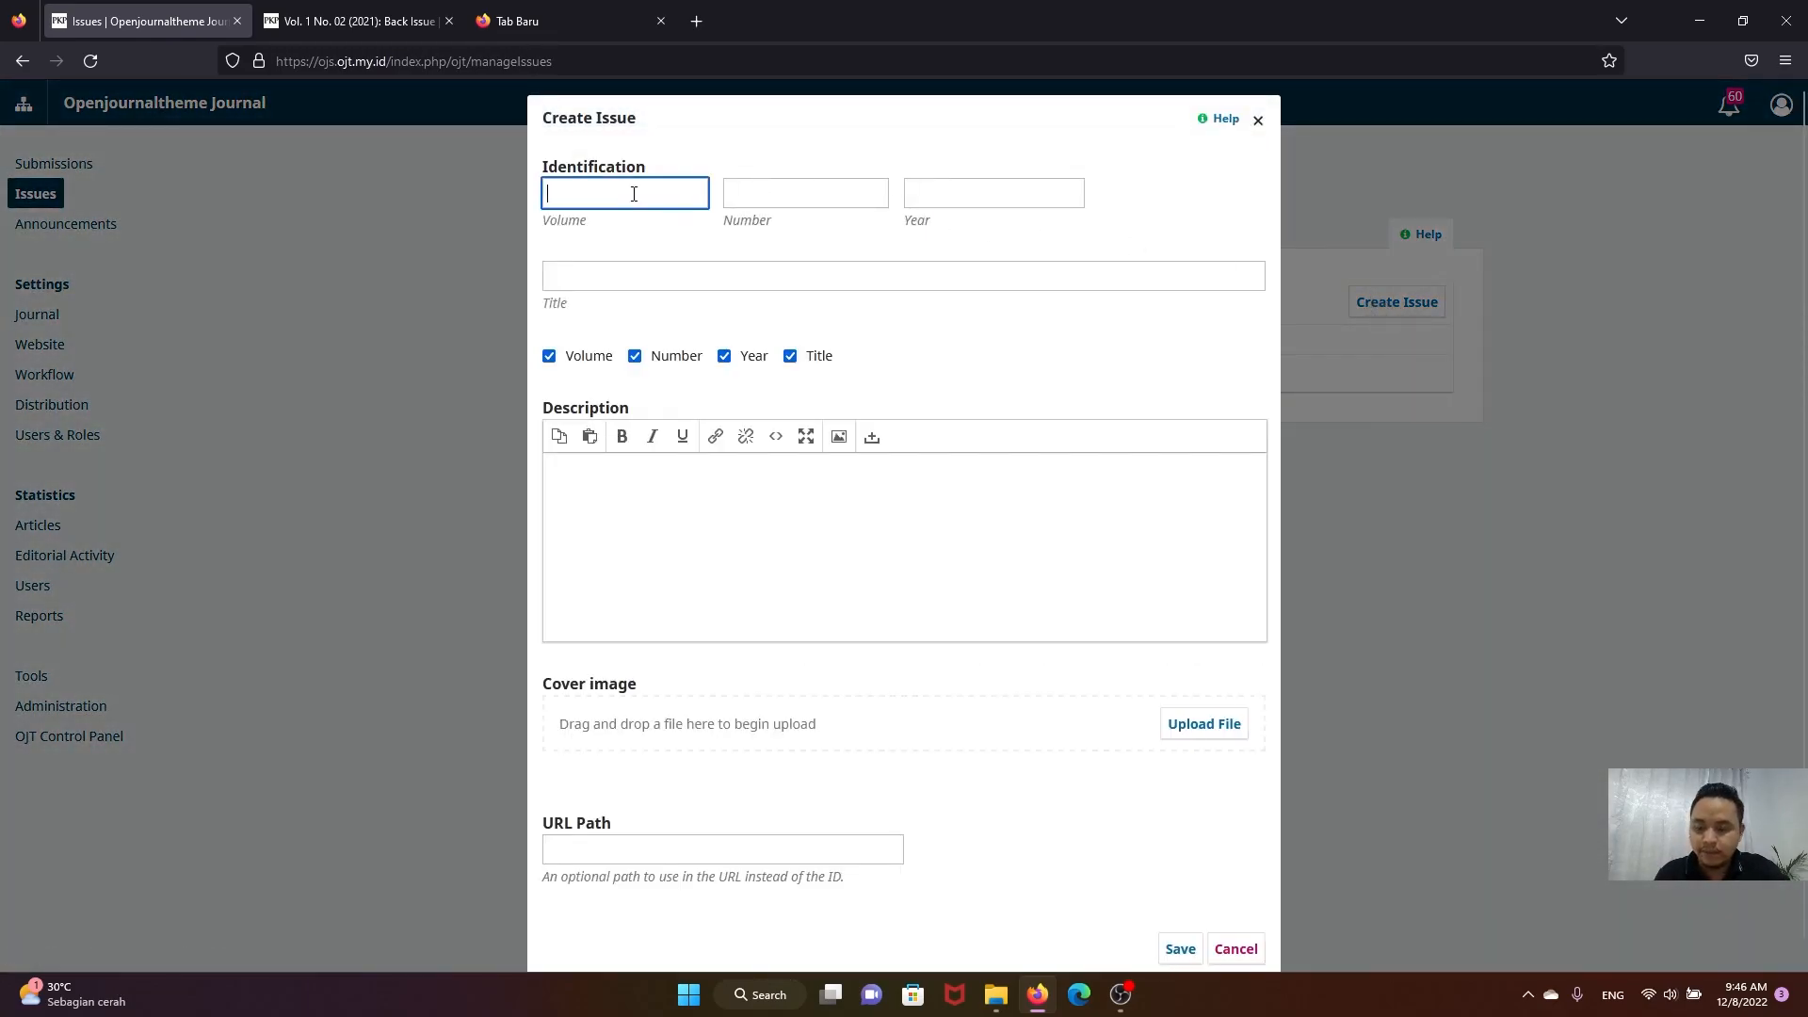
pyautogui.write('01')
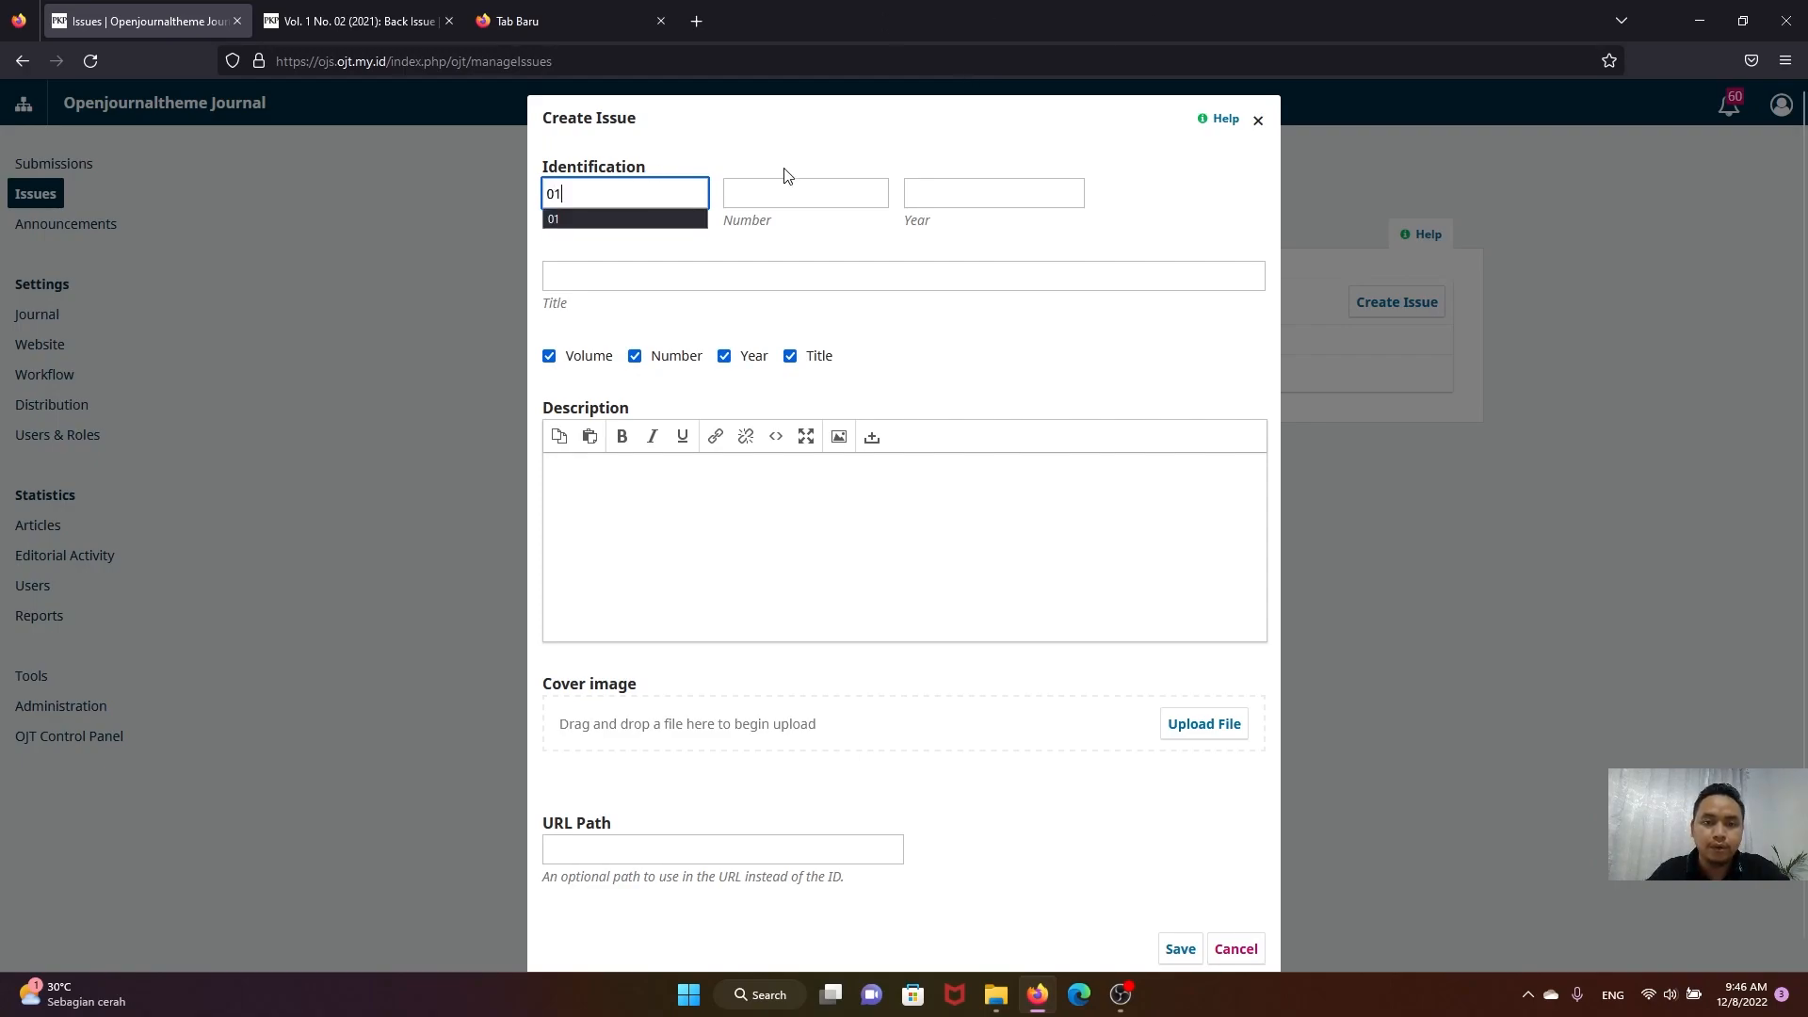
pyautogui.click(797, 192)
pyautogui.write('01')
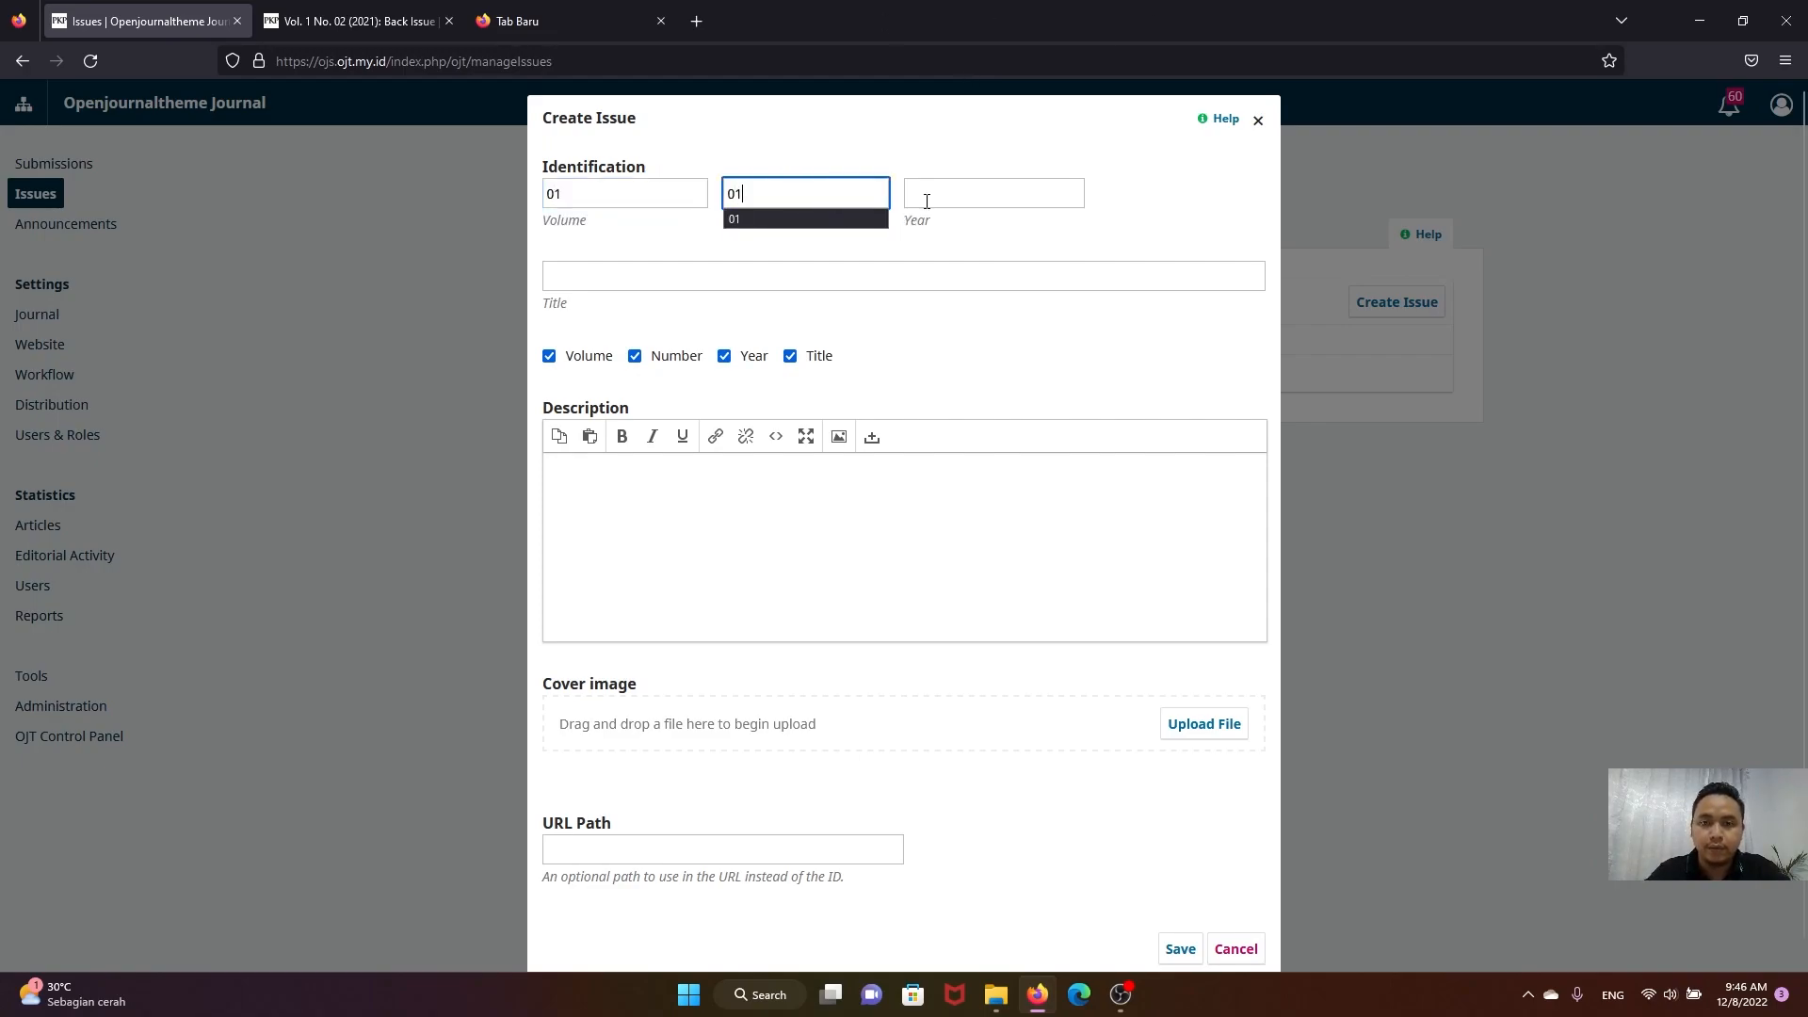
pyautogui.click(926, 201)
pyautogui.write('2023')
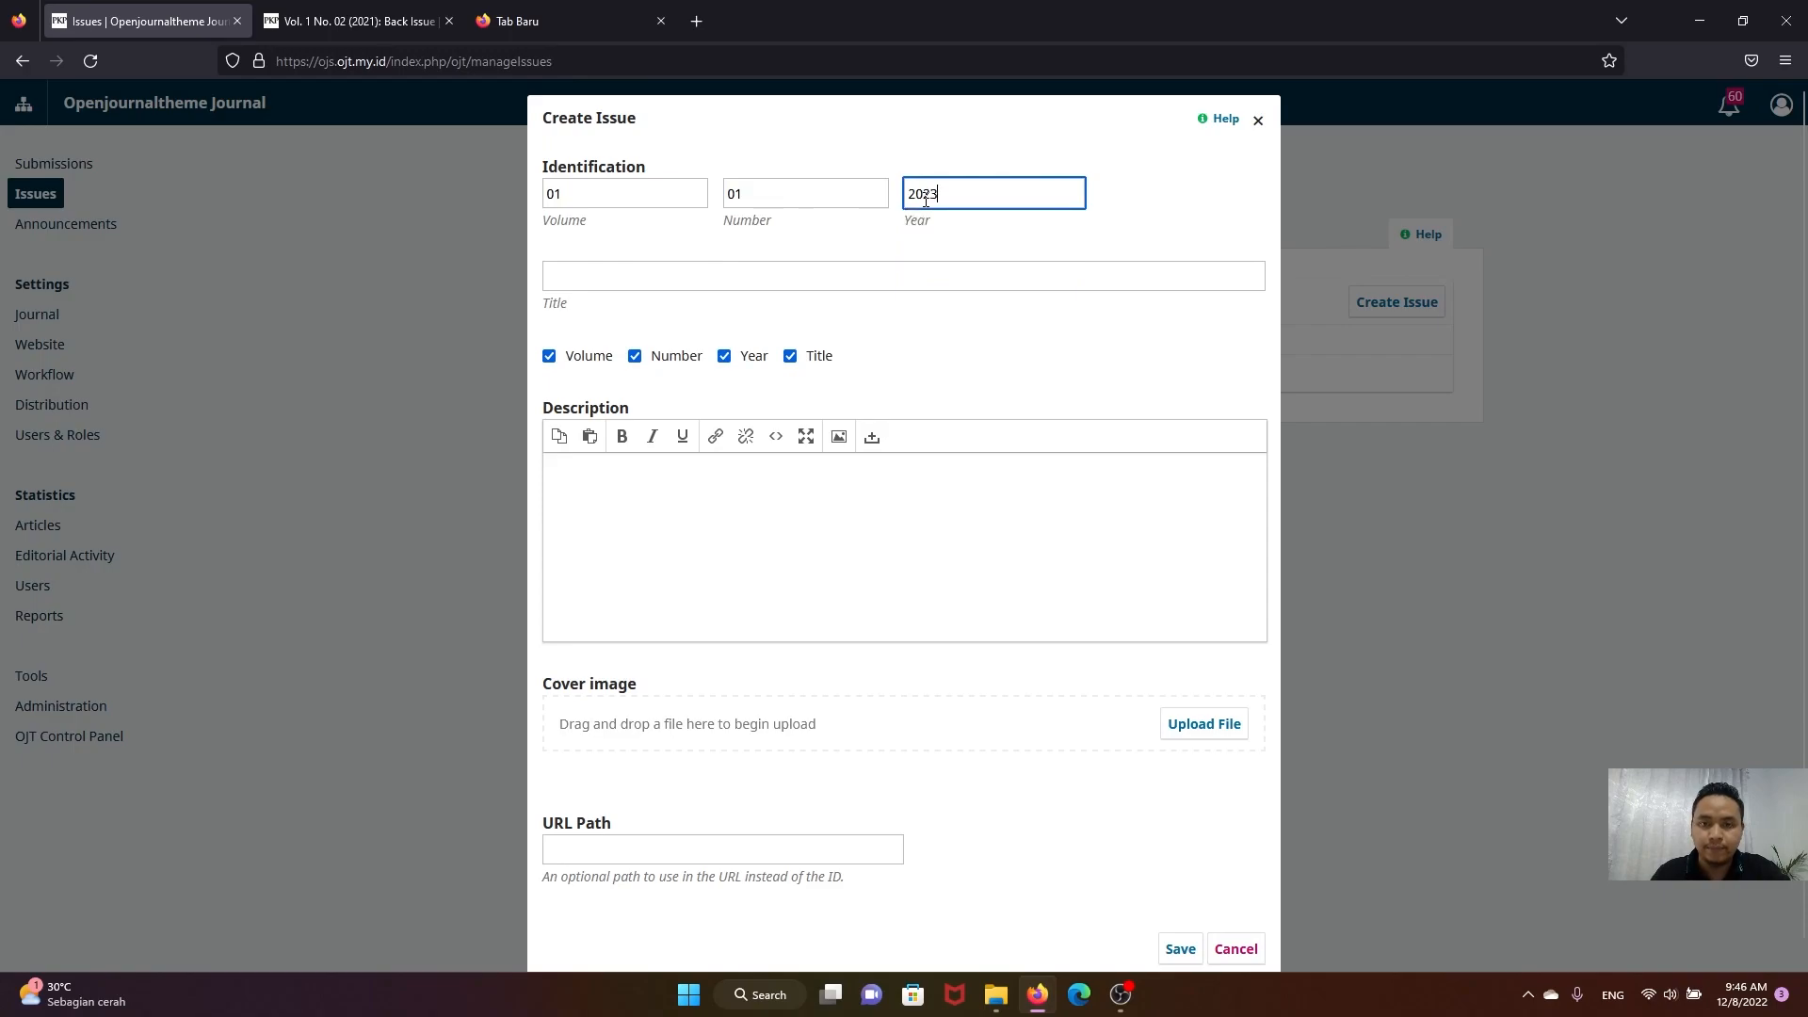
# Step: Title the new issue "Issue Januari 2023"
pyautogui.click(877, 280)
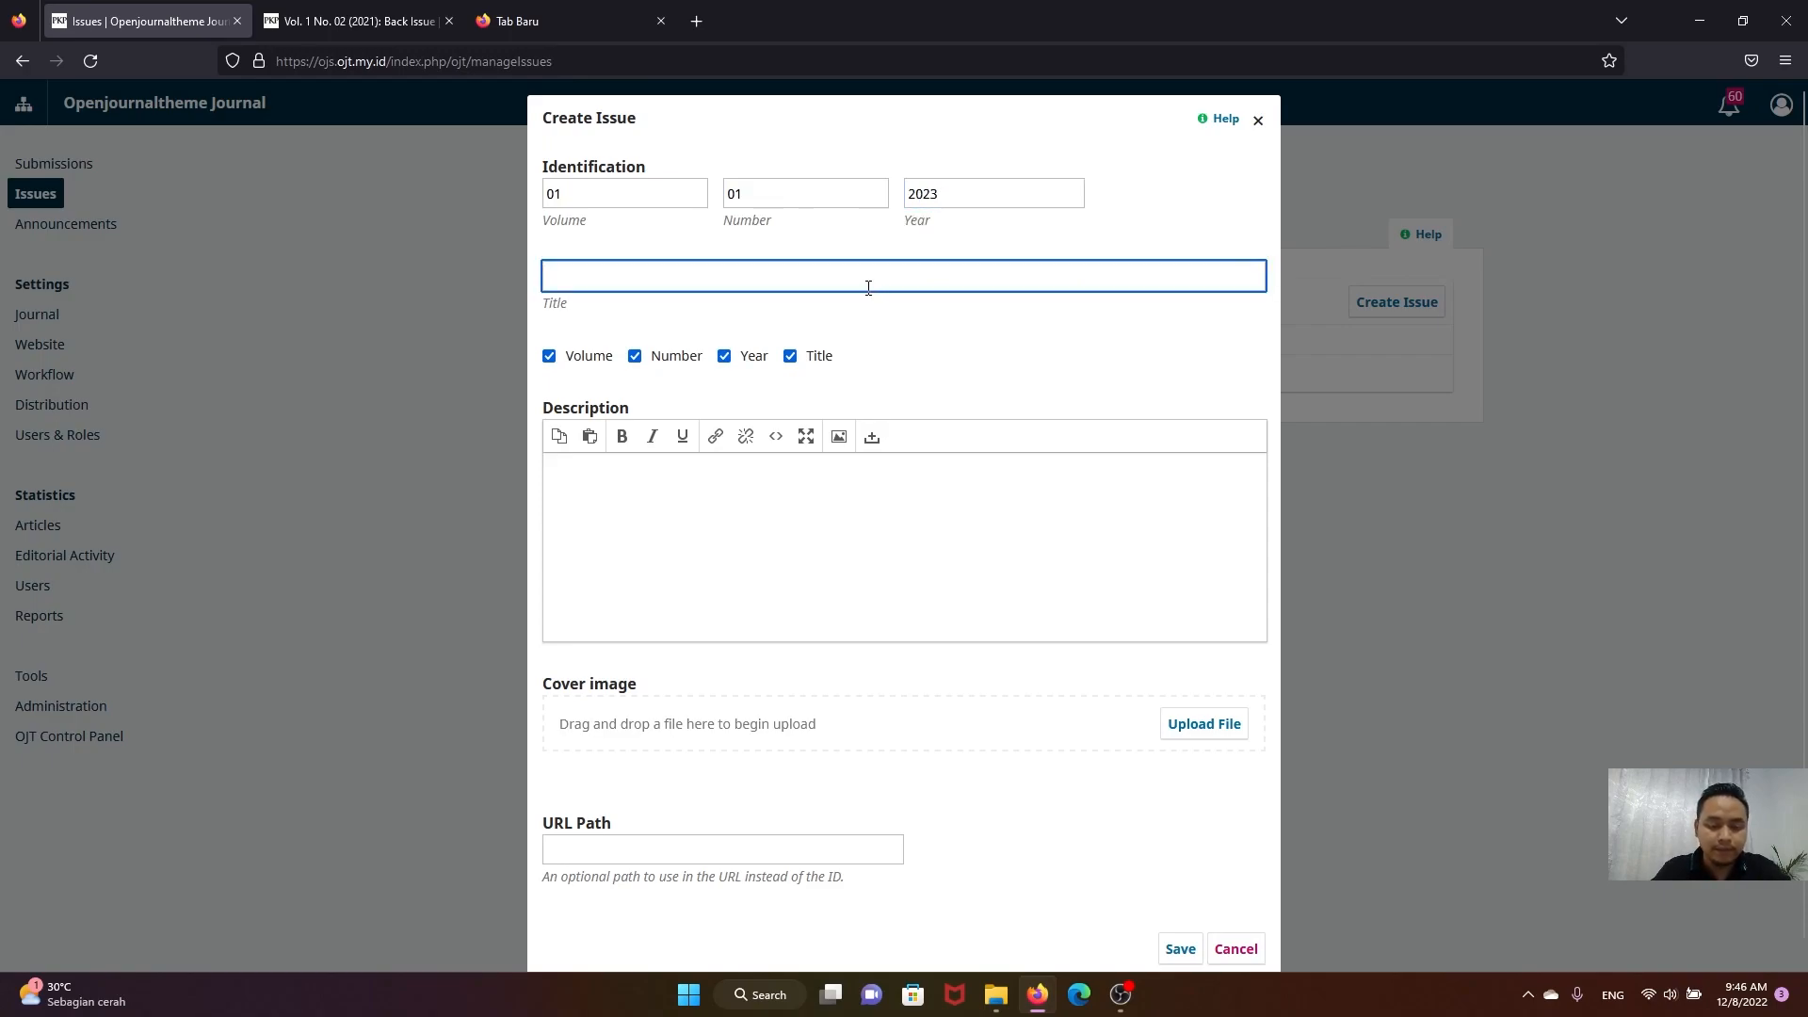
pyautogui.write('Issue Ja')
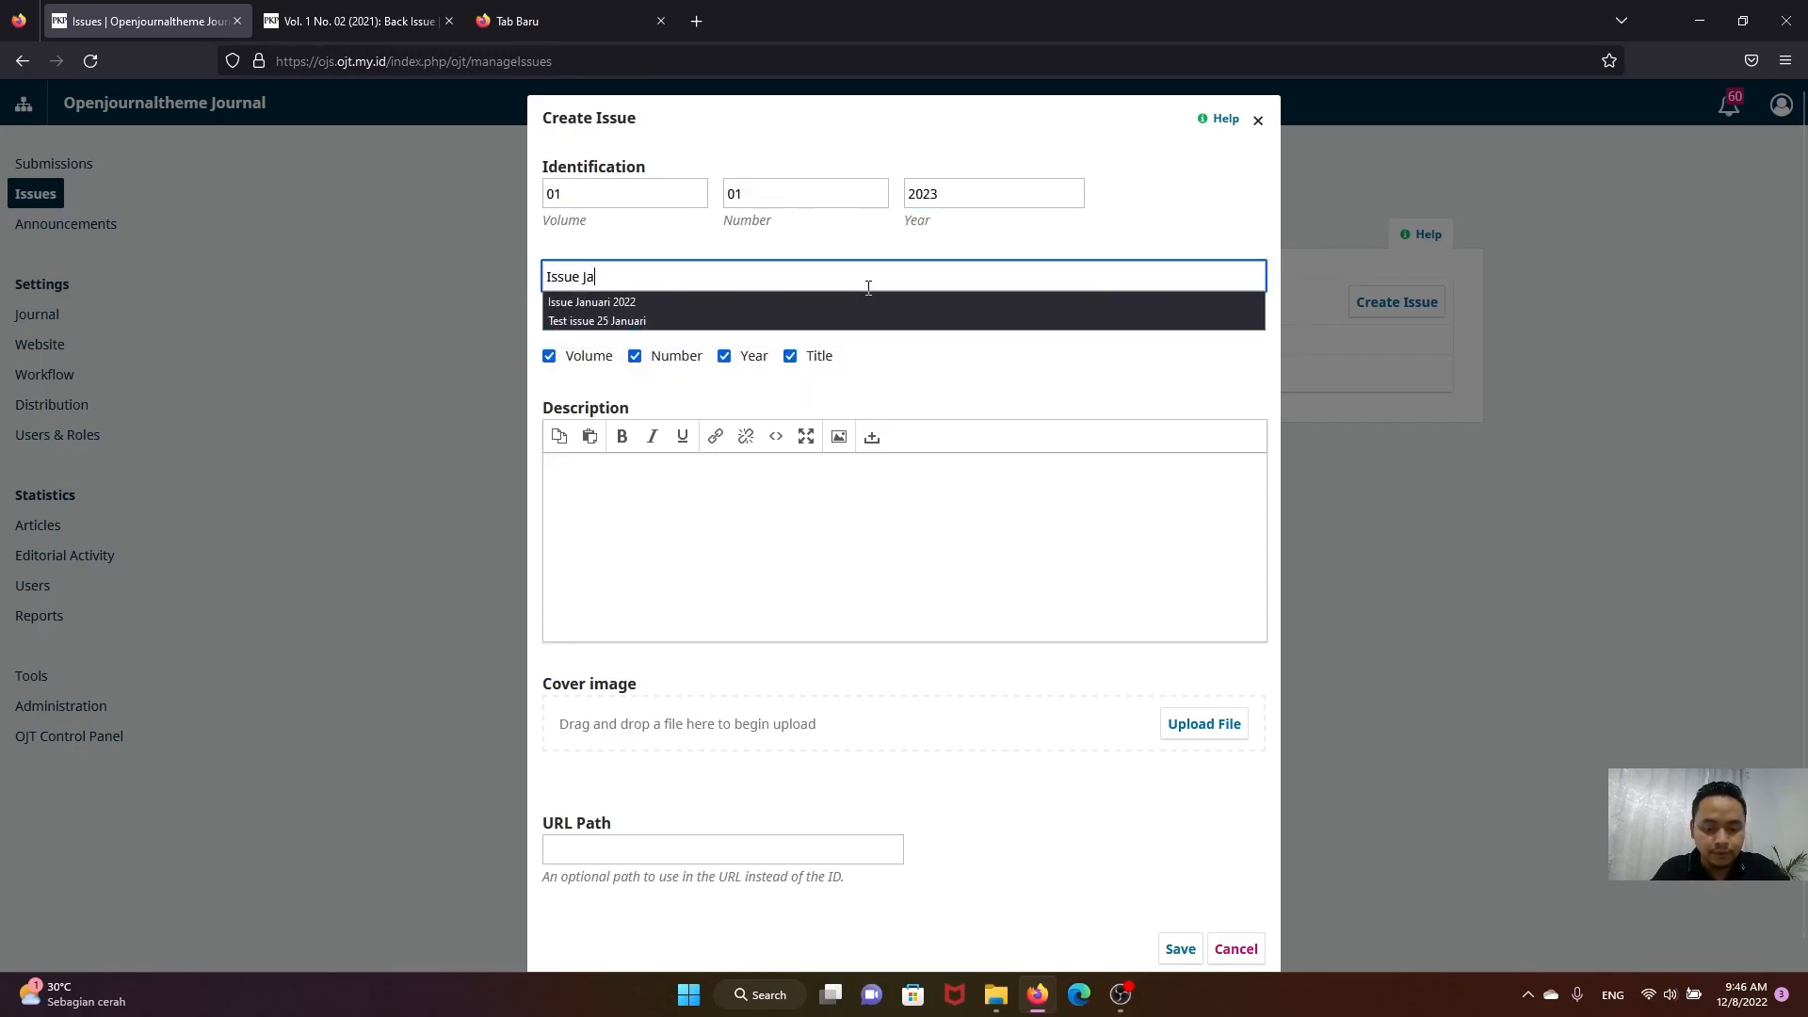
pyautogui.write('nuari 2023')
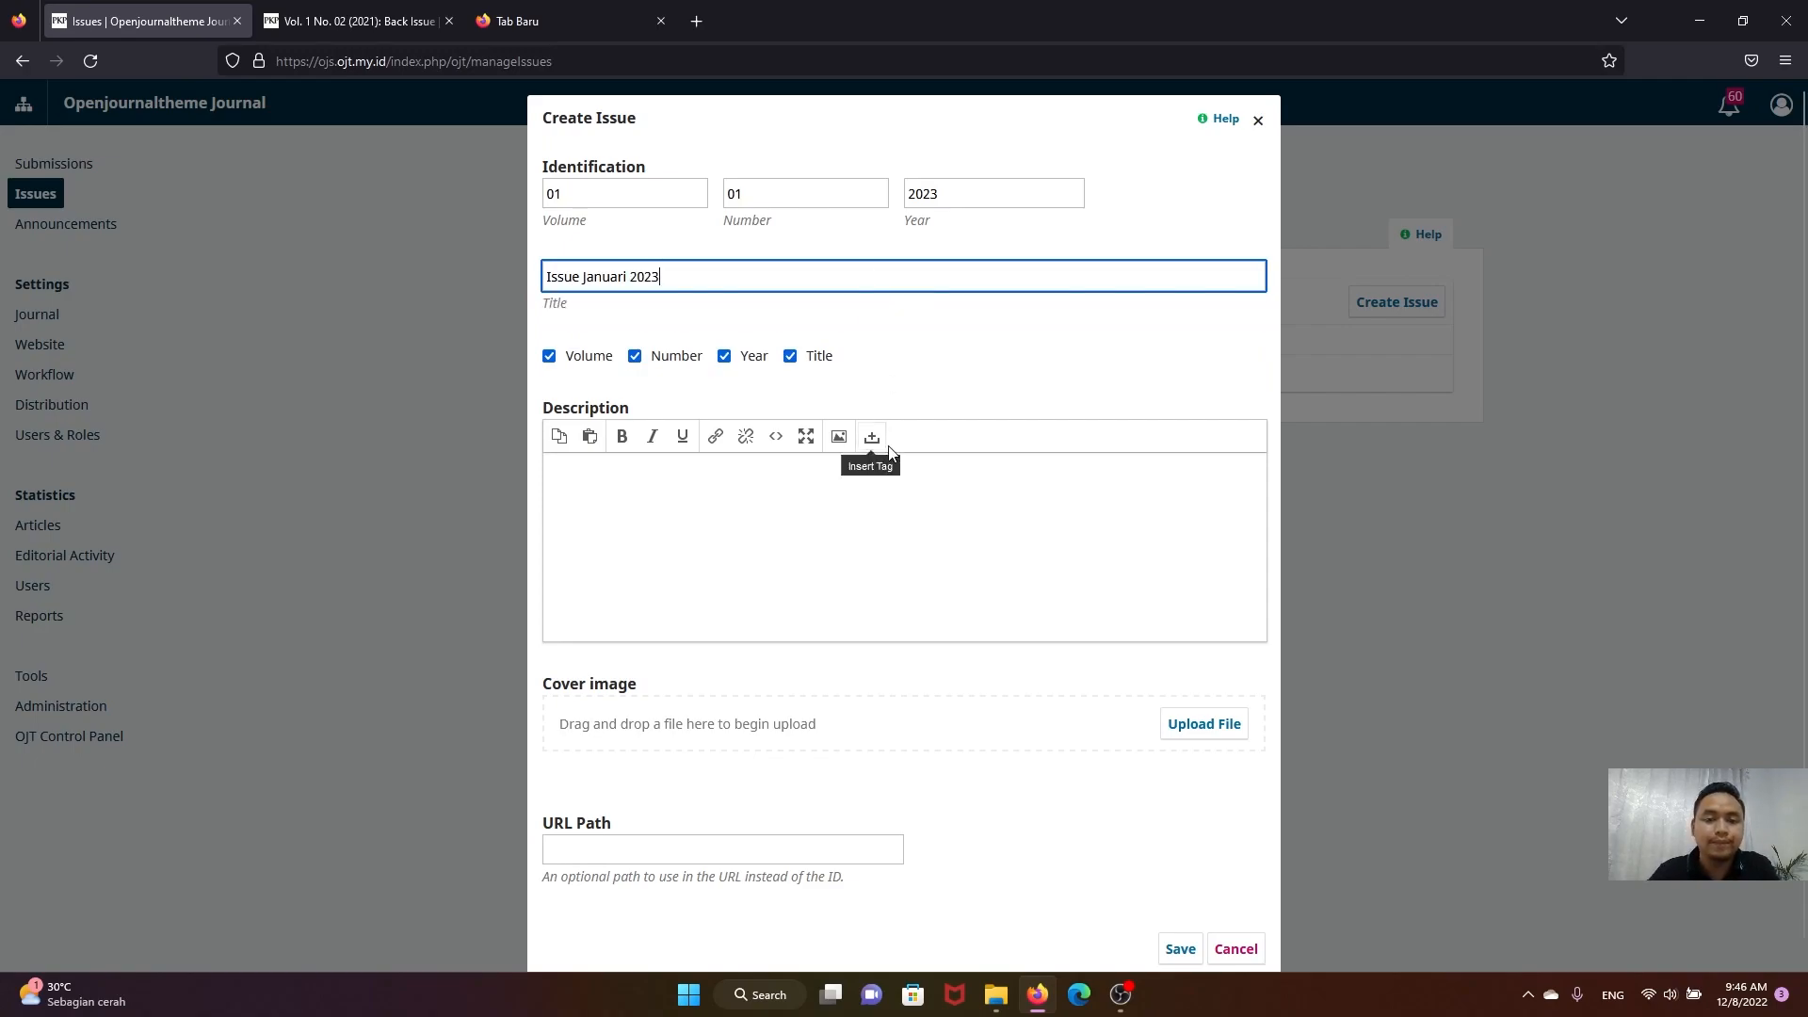
pyautogui.scroll(-1, 895, 450)
pyautogui.click(907, 349)
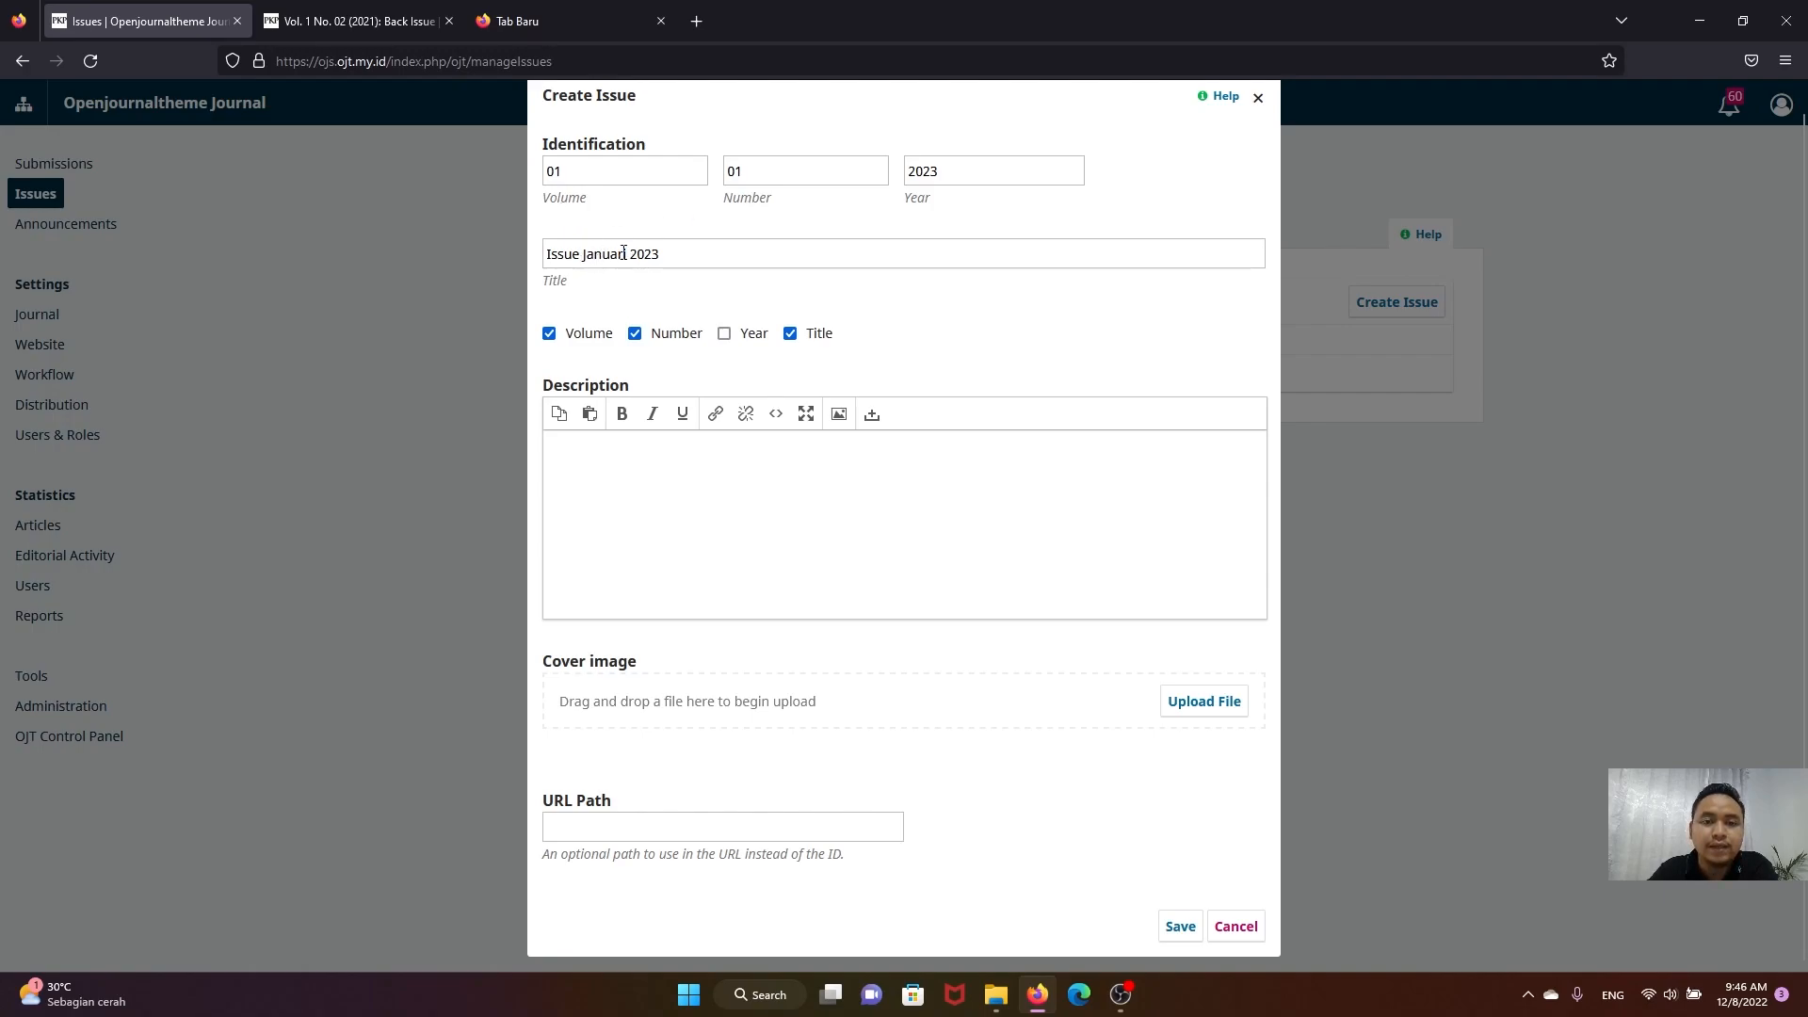
pyautogui.doubleClick(603, 171)
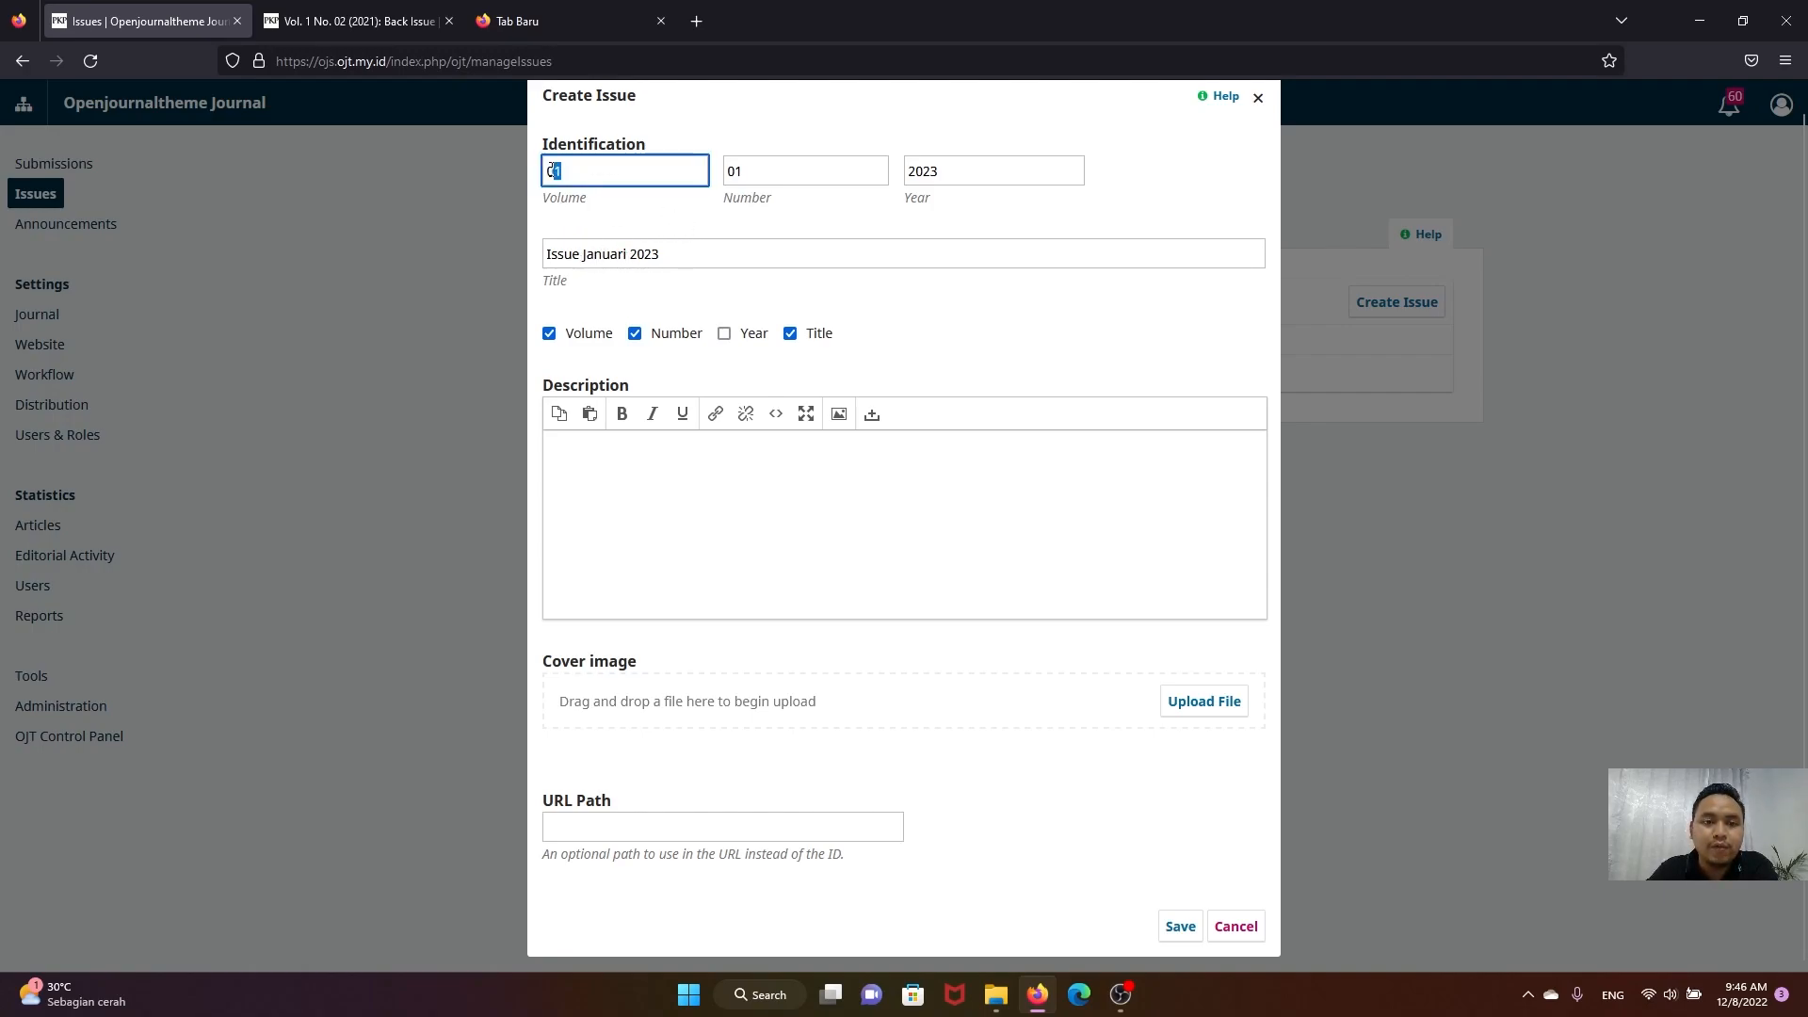
pyautogui.moveTo(753, 172); pyautogui.dragTo(726, 173)
pyautogui.click(795, 171)
pyautogui.click(617, 220)
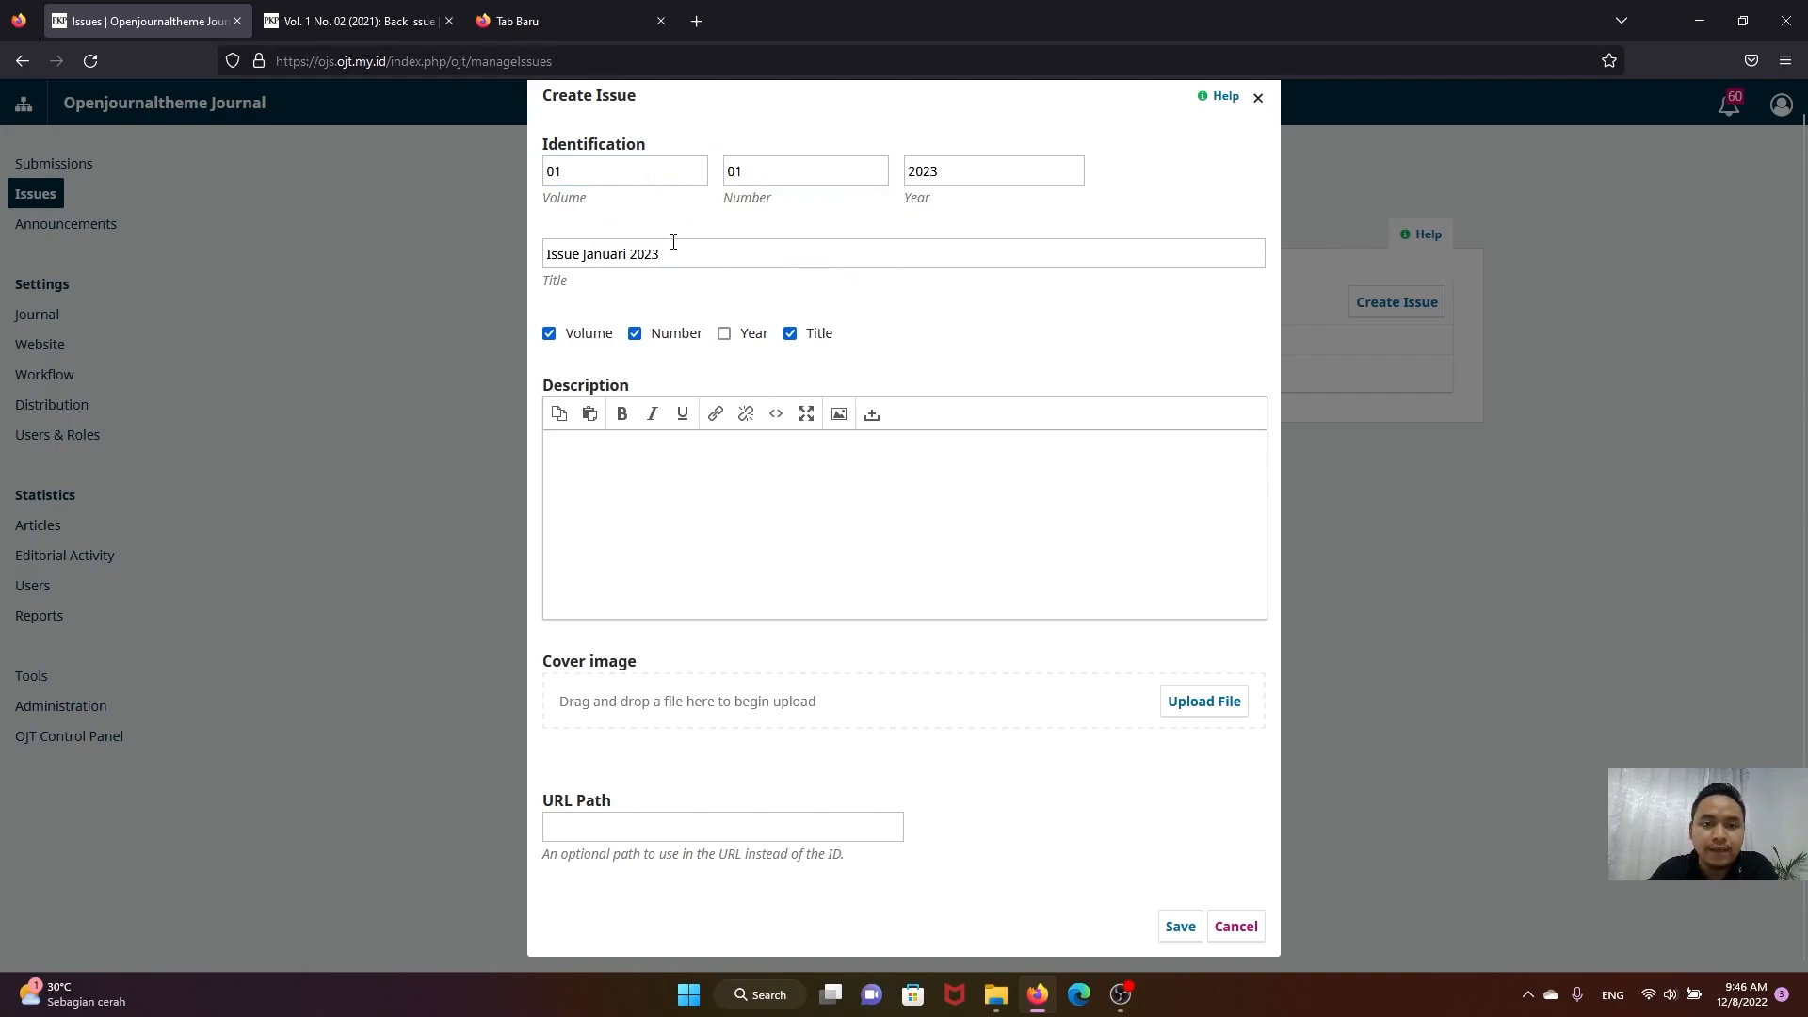
pyautogui.click(725, 335)
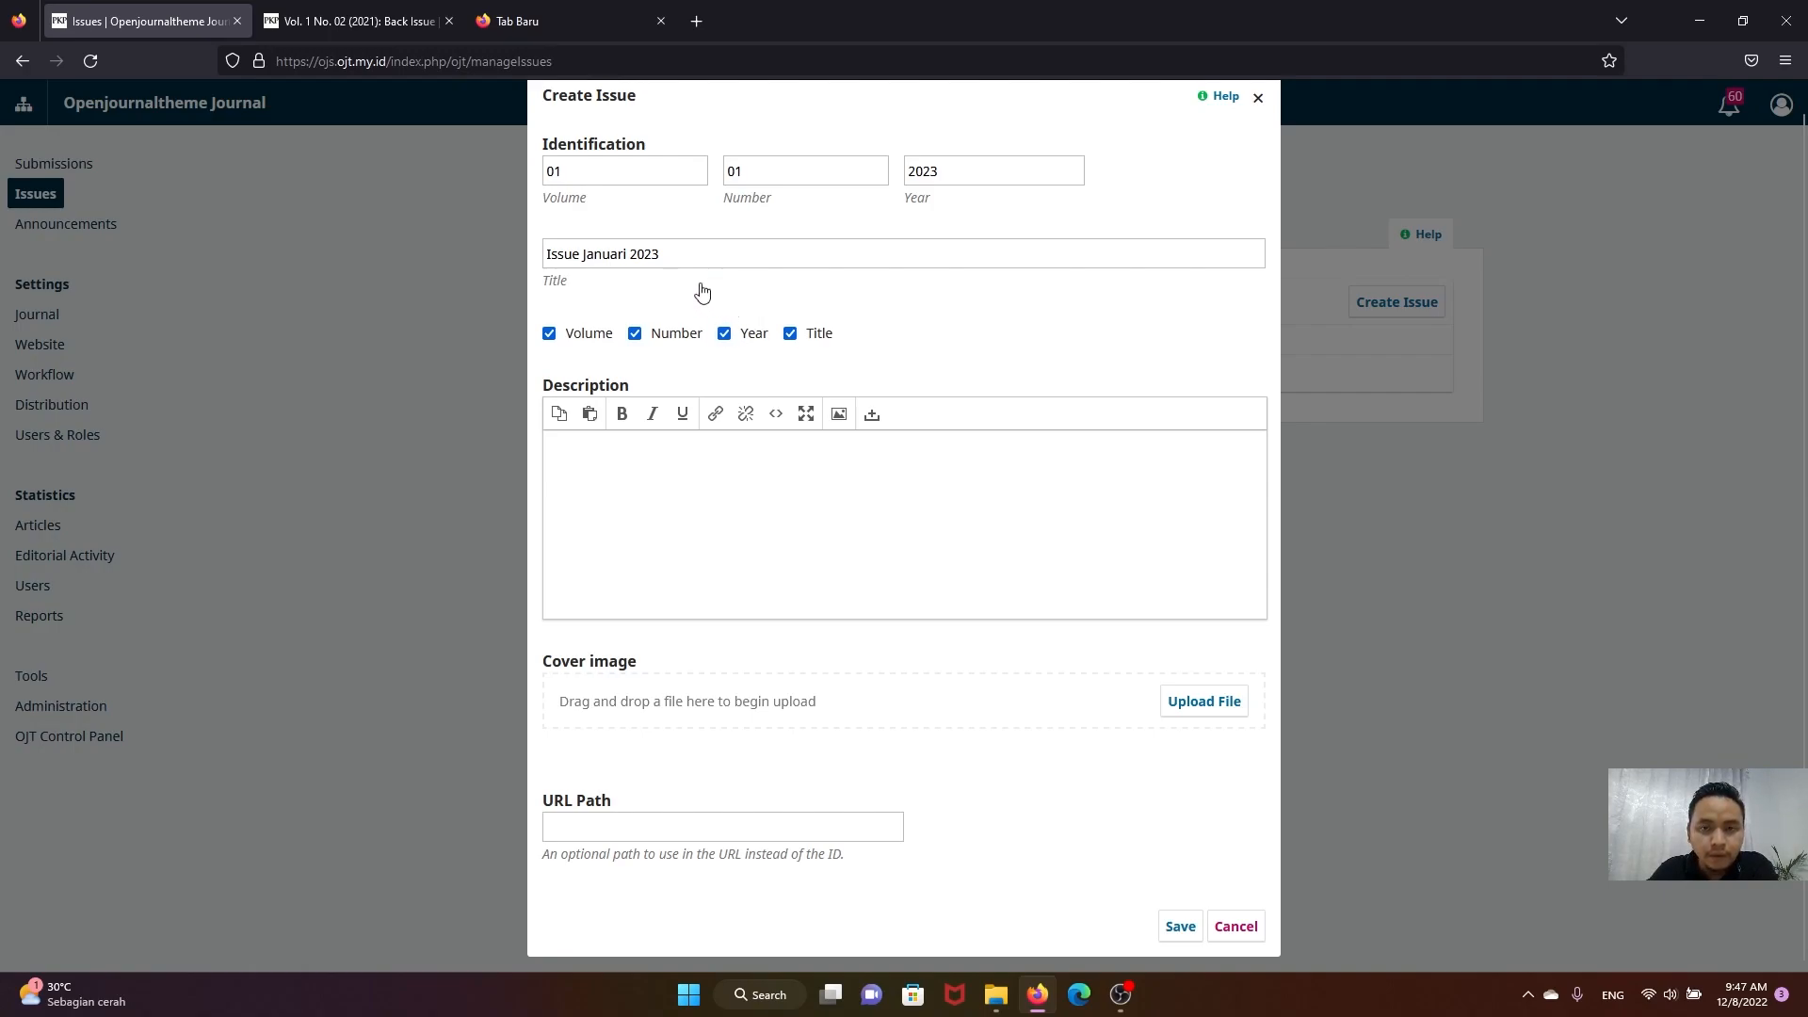
pyautogui.moveTo(852, 341); pyautogui.dragTo(545, 339)
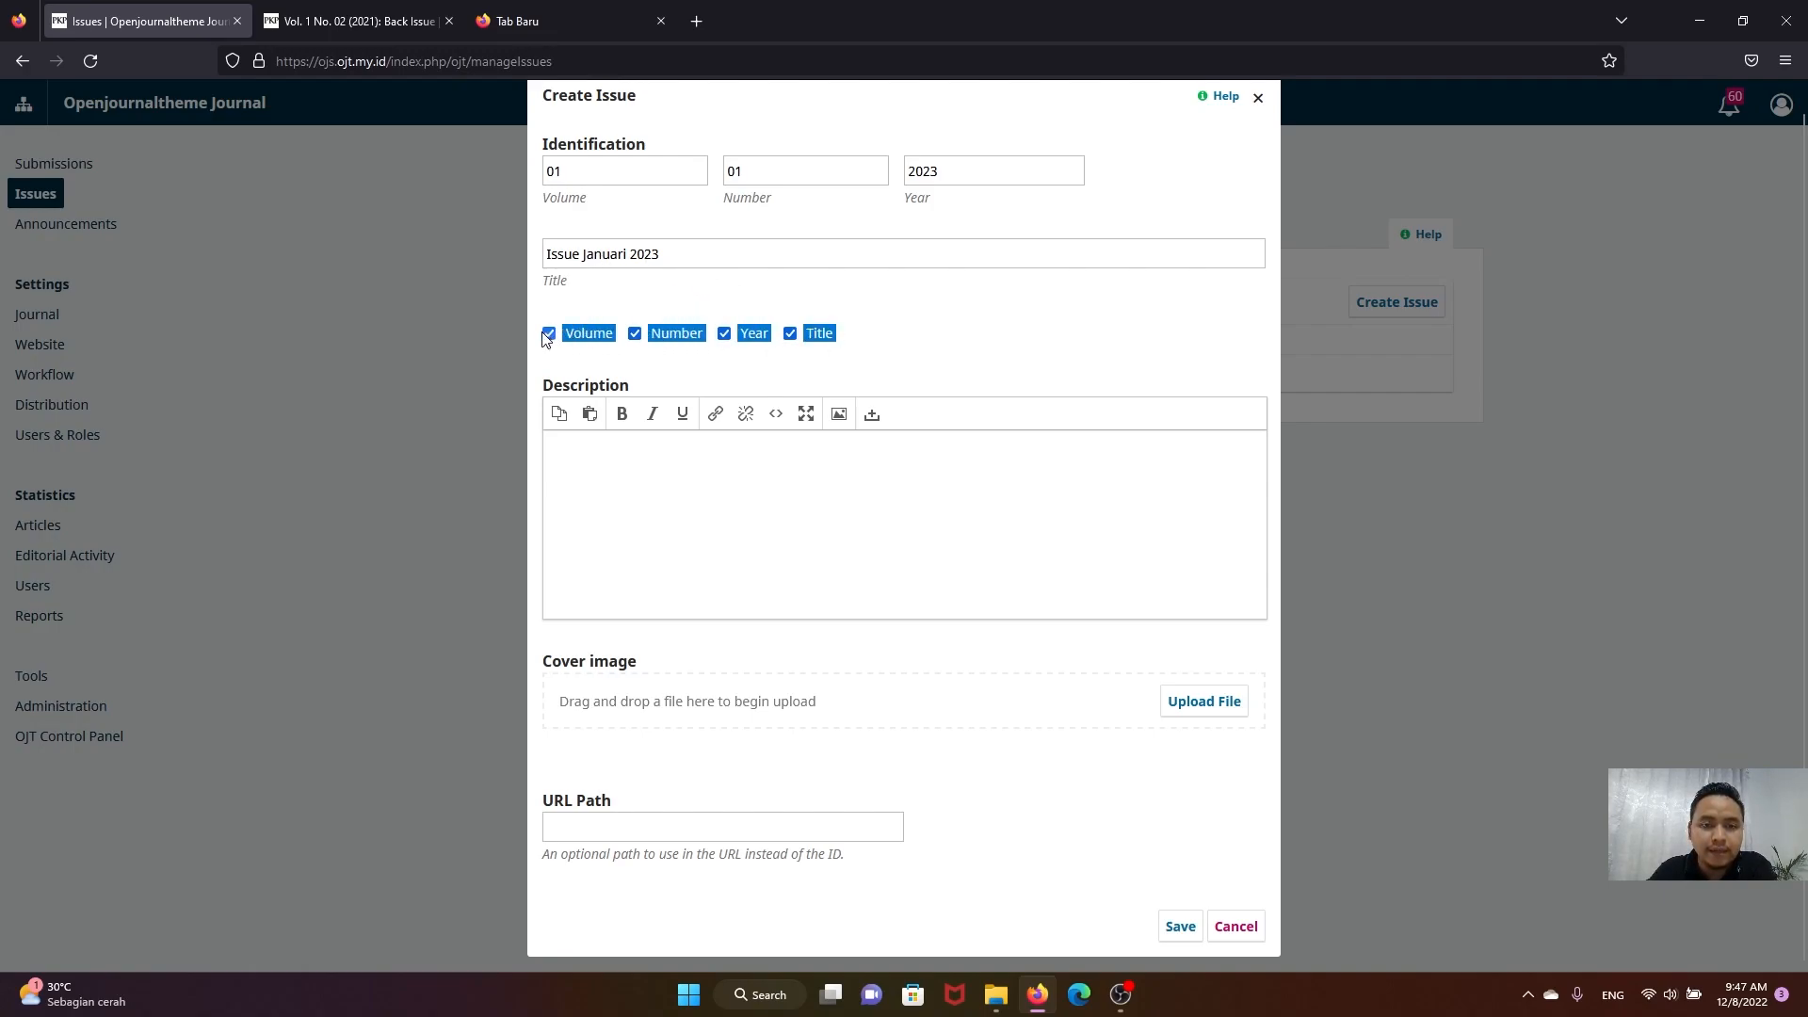
pyautogui.click(728, 347)
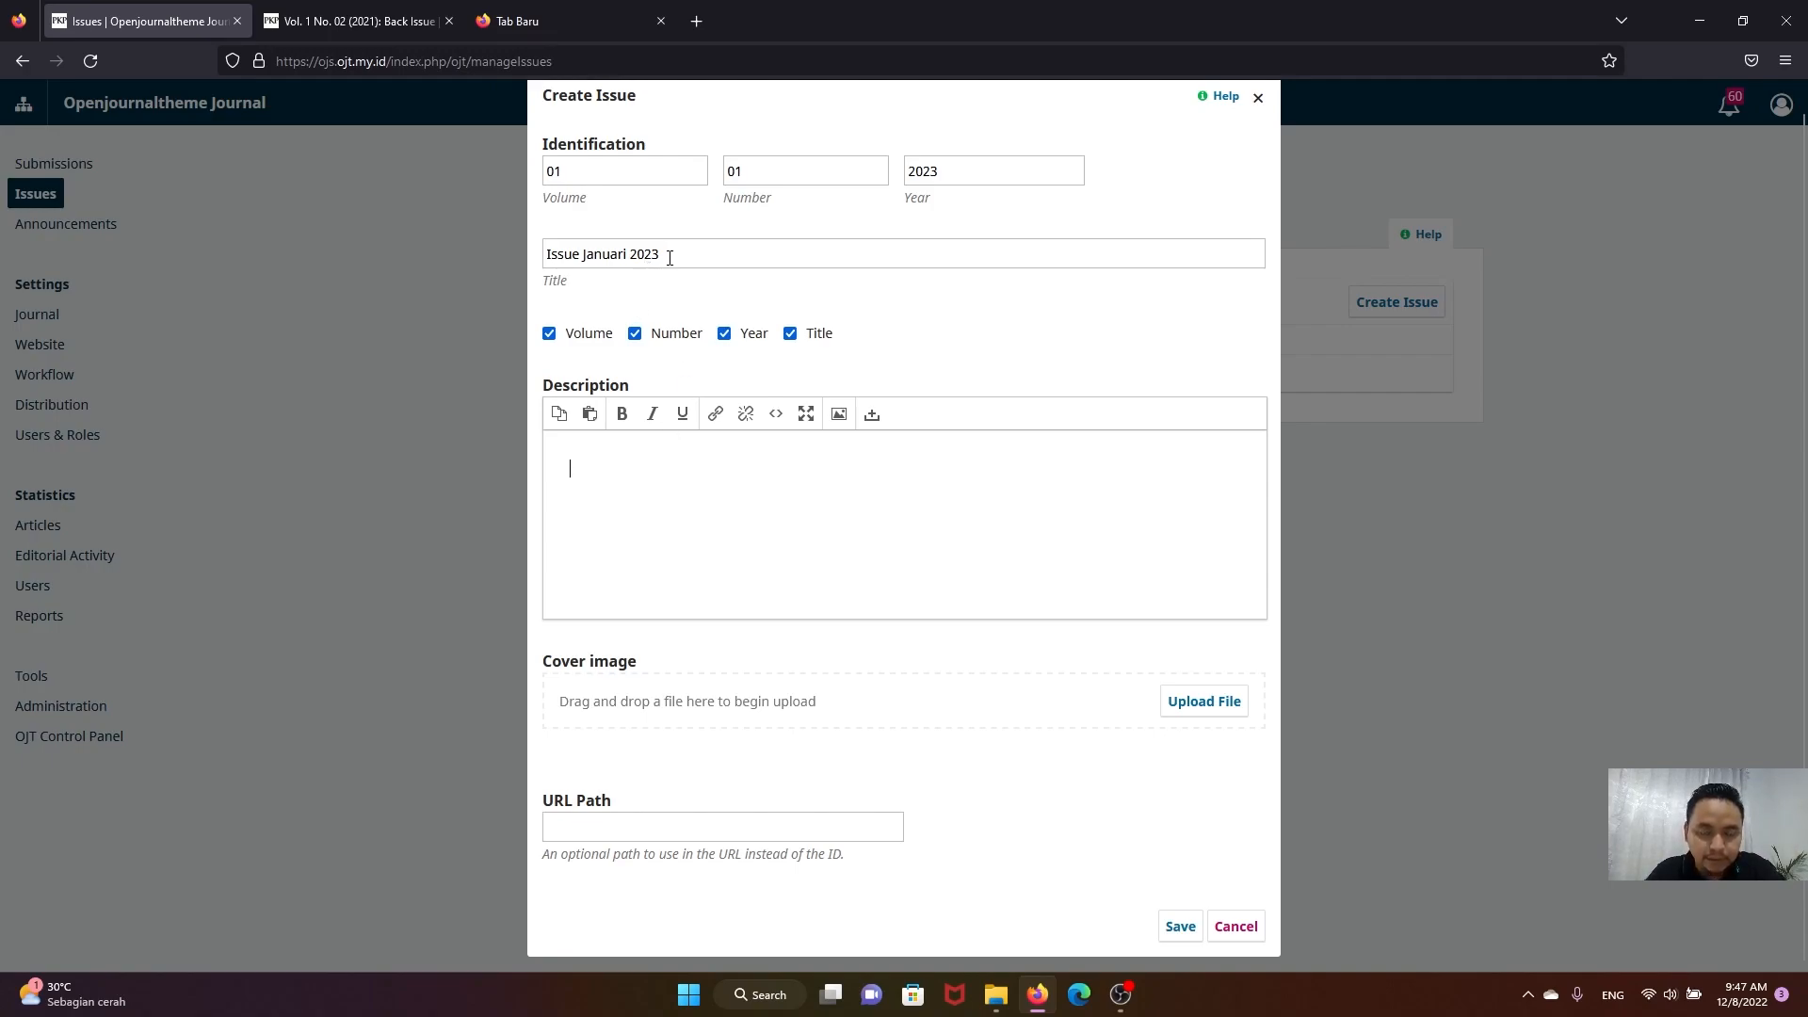
# Step: Copy the issue title into the description and prefix it so it reads "Description Issue Januari 2023"
pyautogui.moveTo(676, 254); pyautogui.dragTo(545, 254)
pyautogui.hotkey('ctrl', 'c')
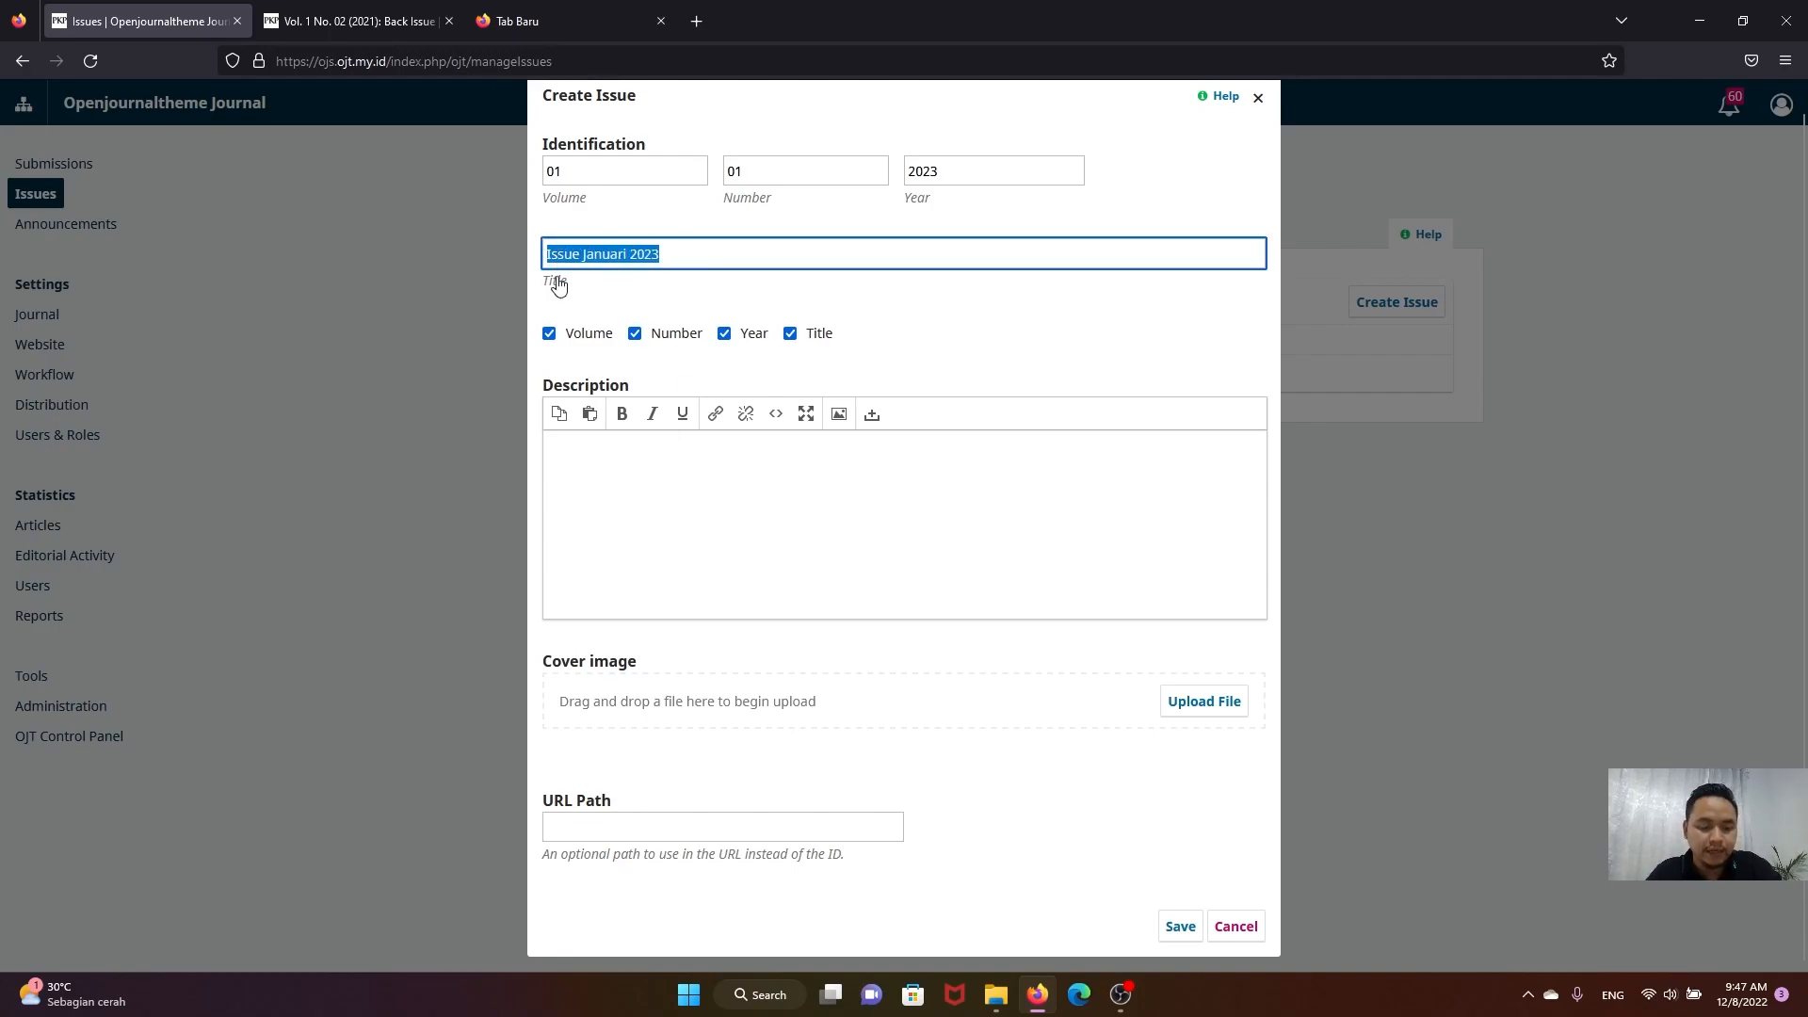
pyautogui.click(792, 480)
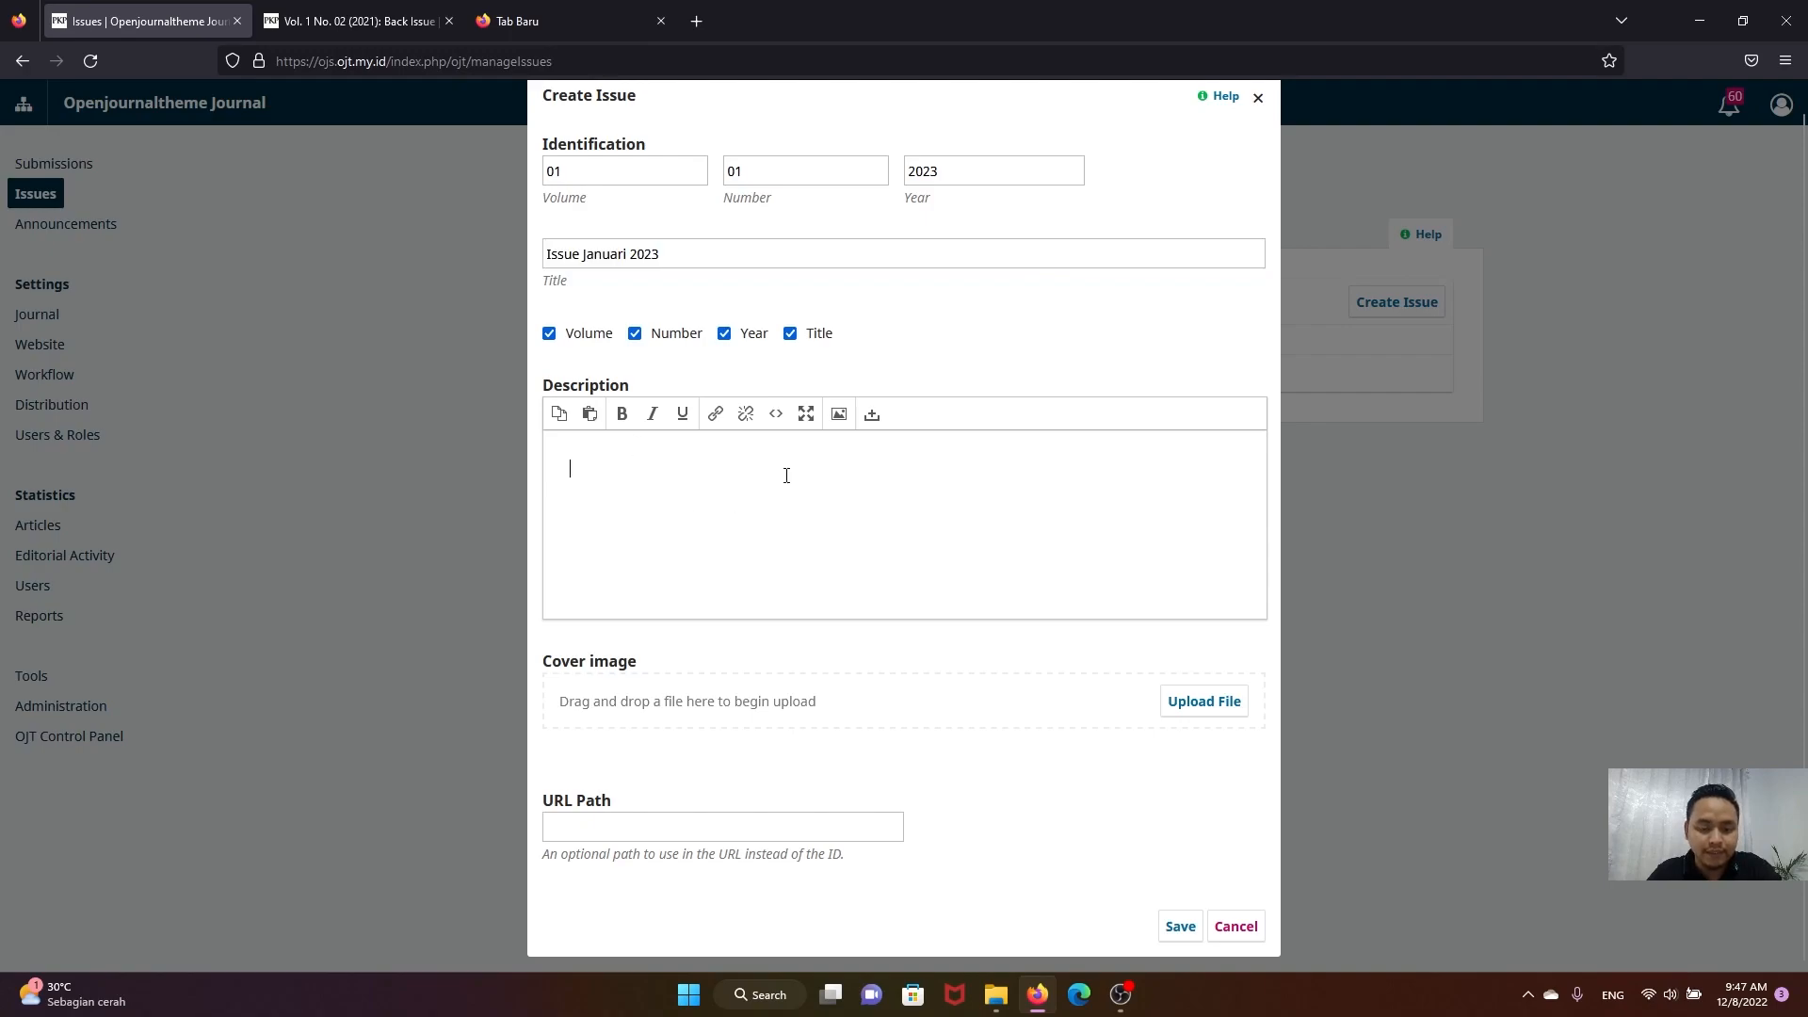
pyautogui.hotkey('ctrl', 'v')
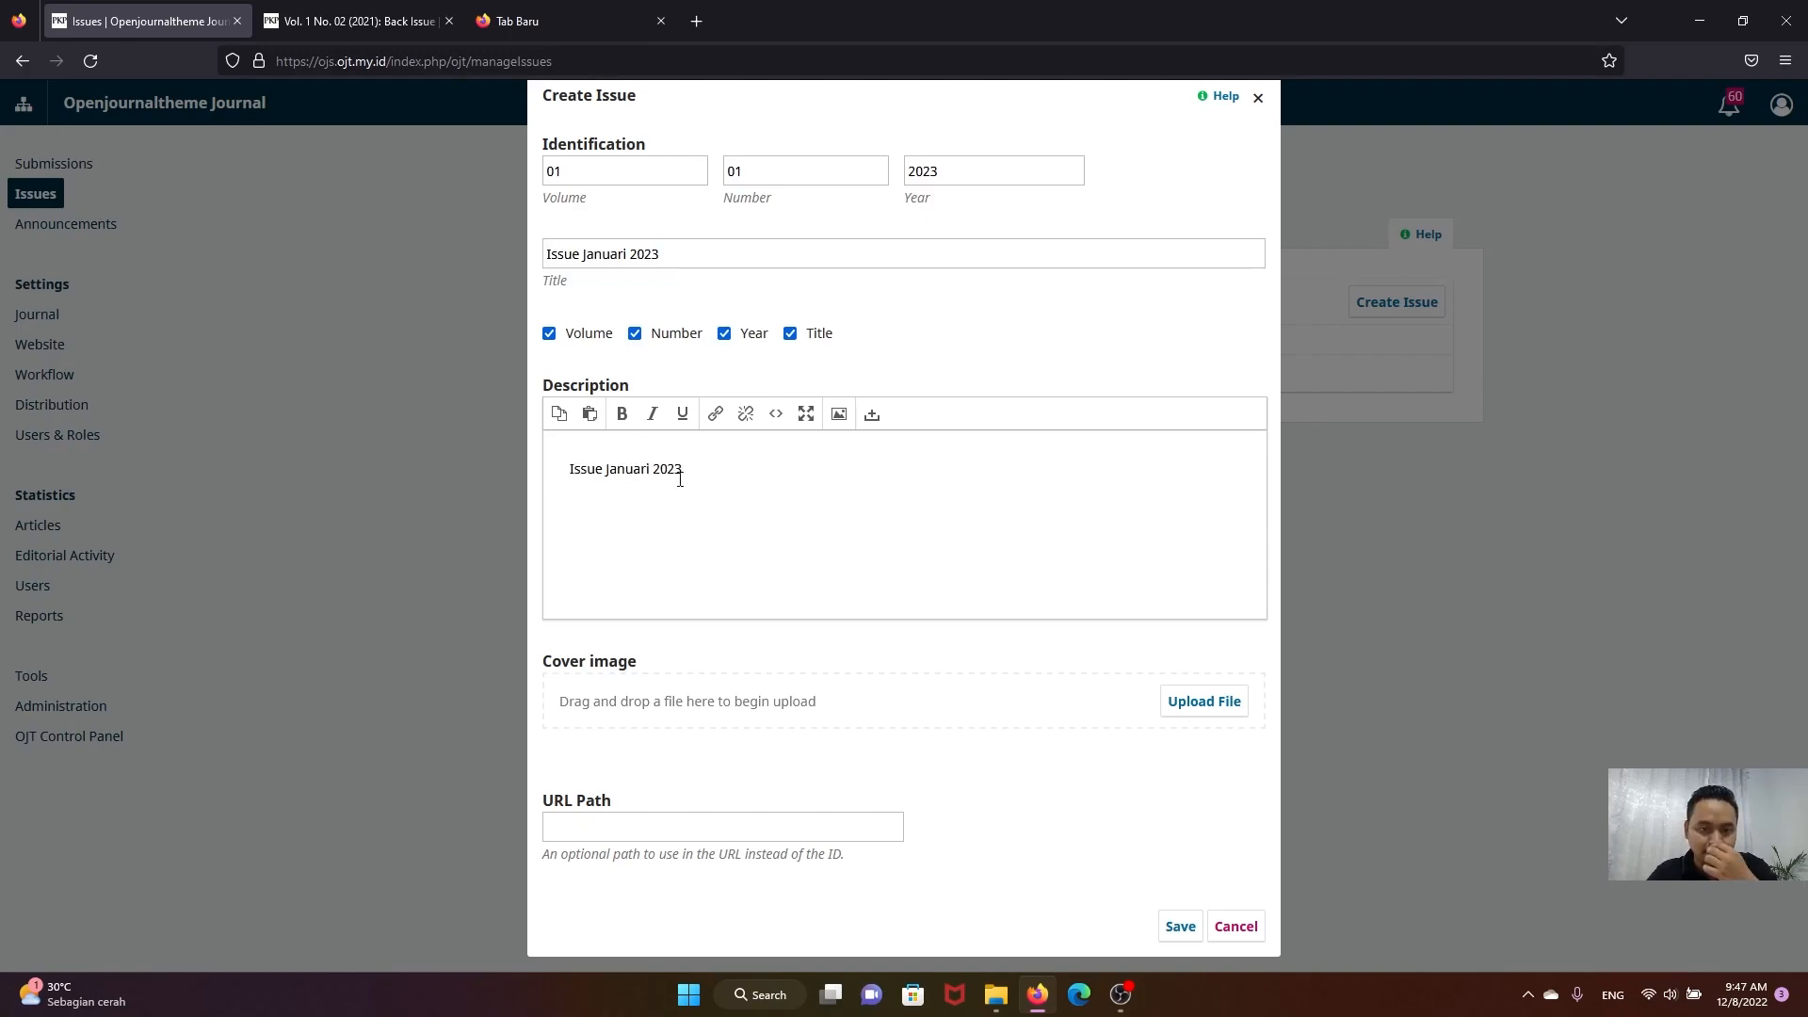
pyautogui.write('Description')
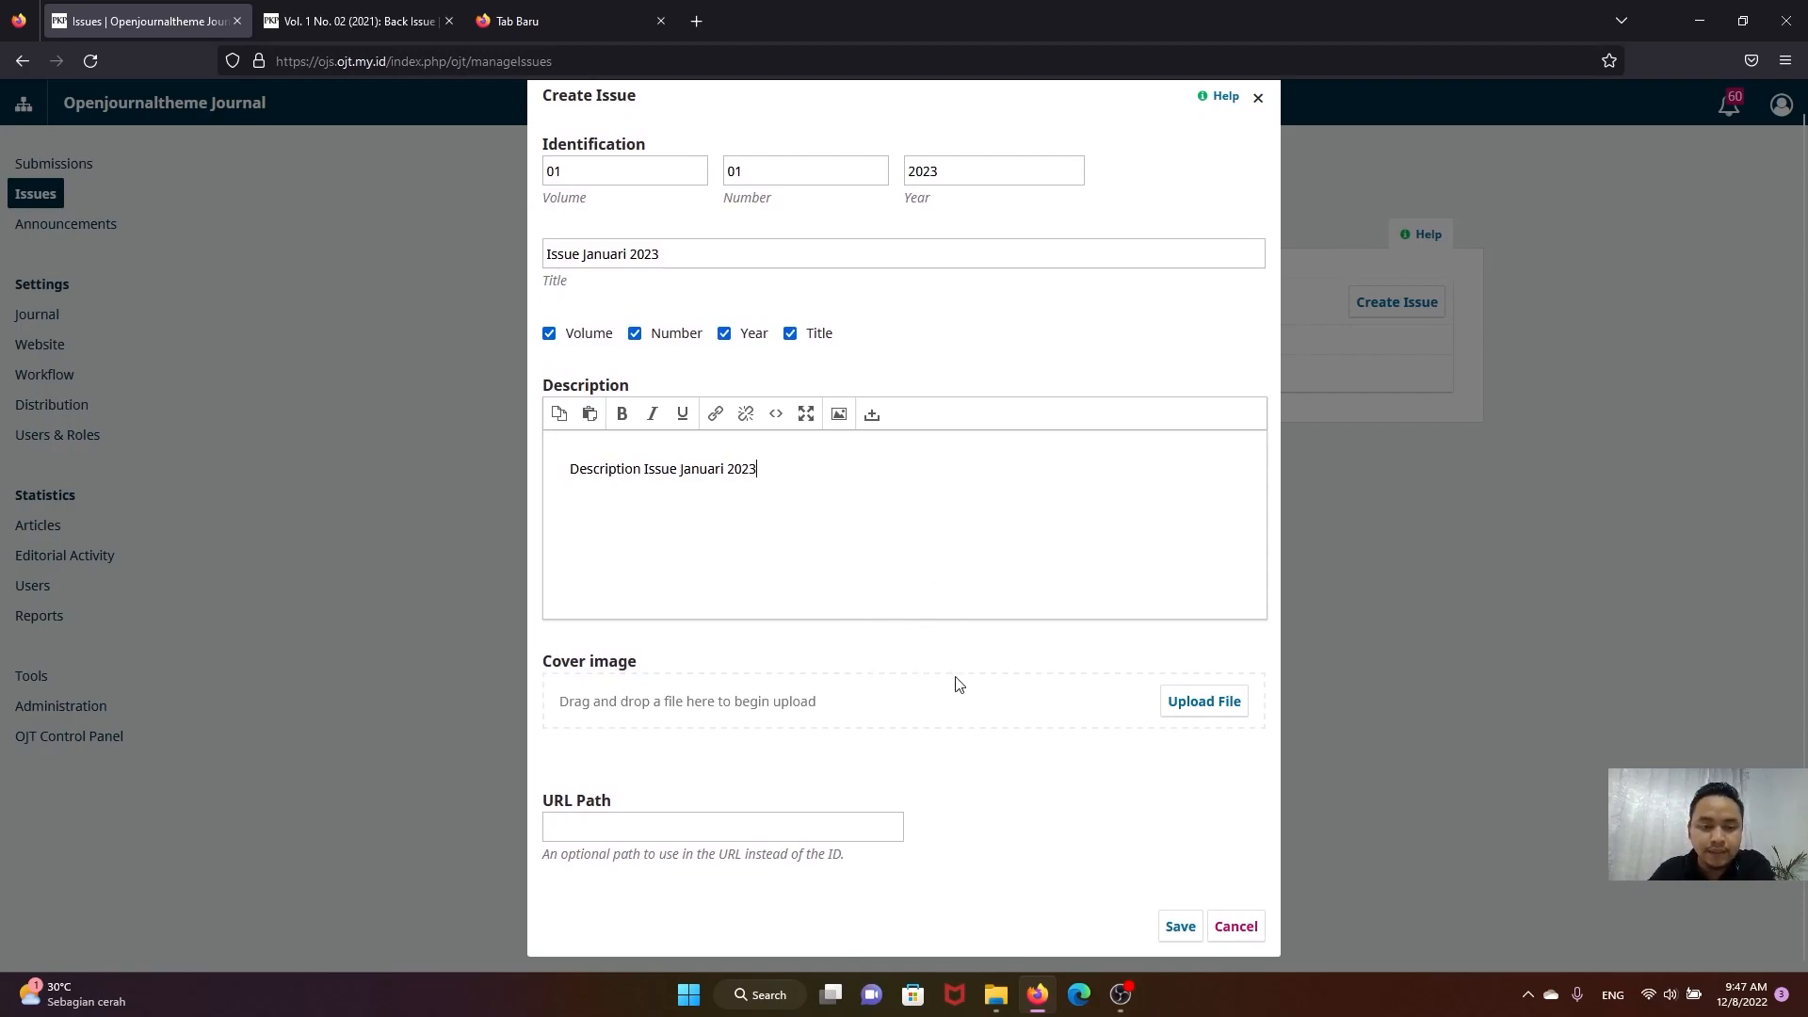
# Step: Upload journalThumbnail_en_US.png from the Dokumen Latihan folder as the cover image and save the new issue
pyautogui.click(1204, 702)
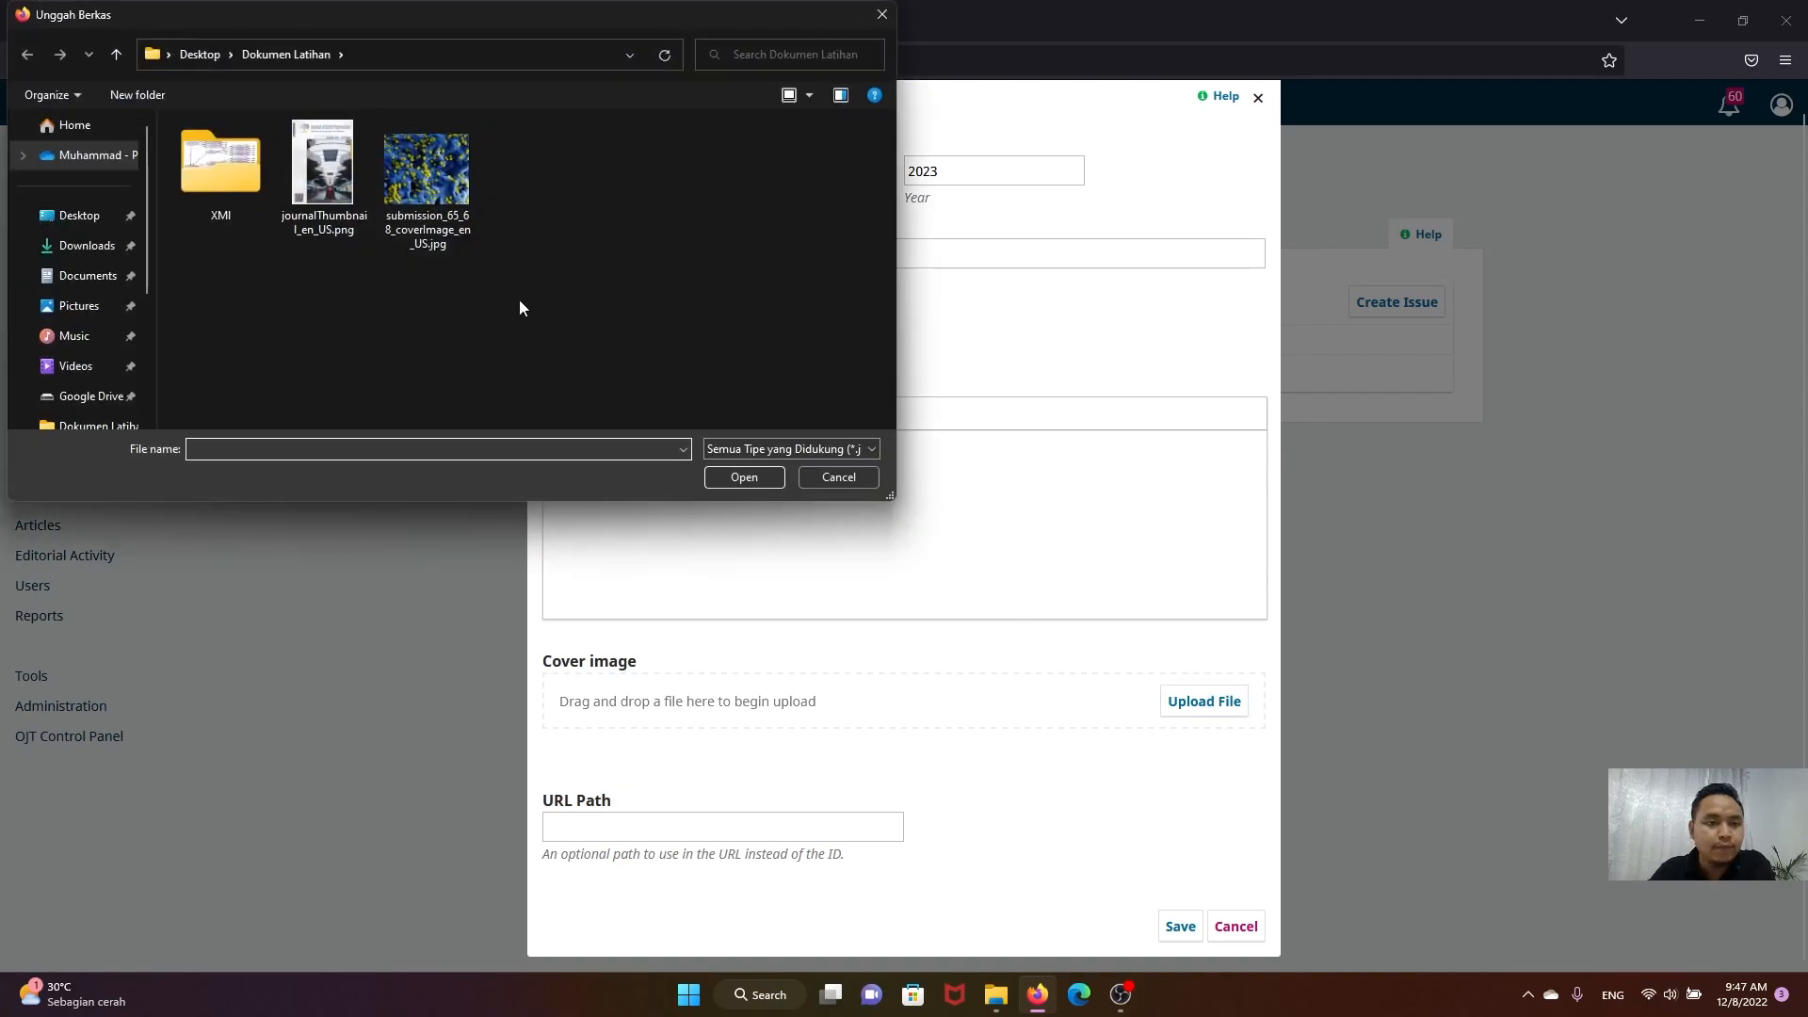
pyautogui.click(341, 181)
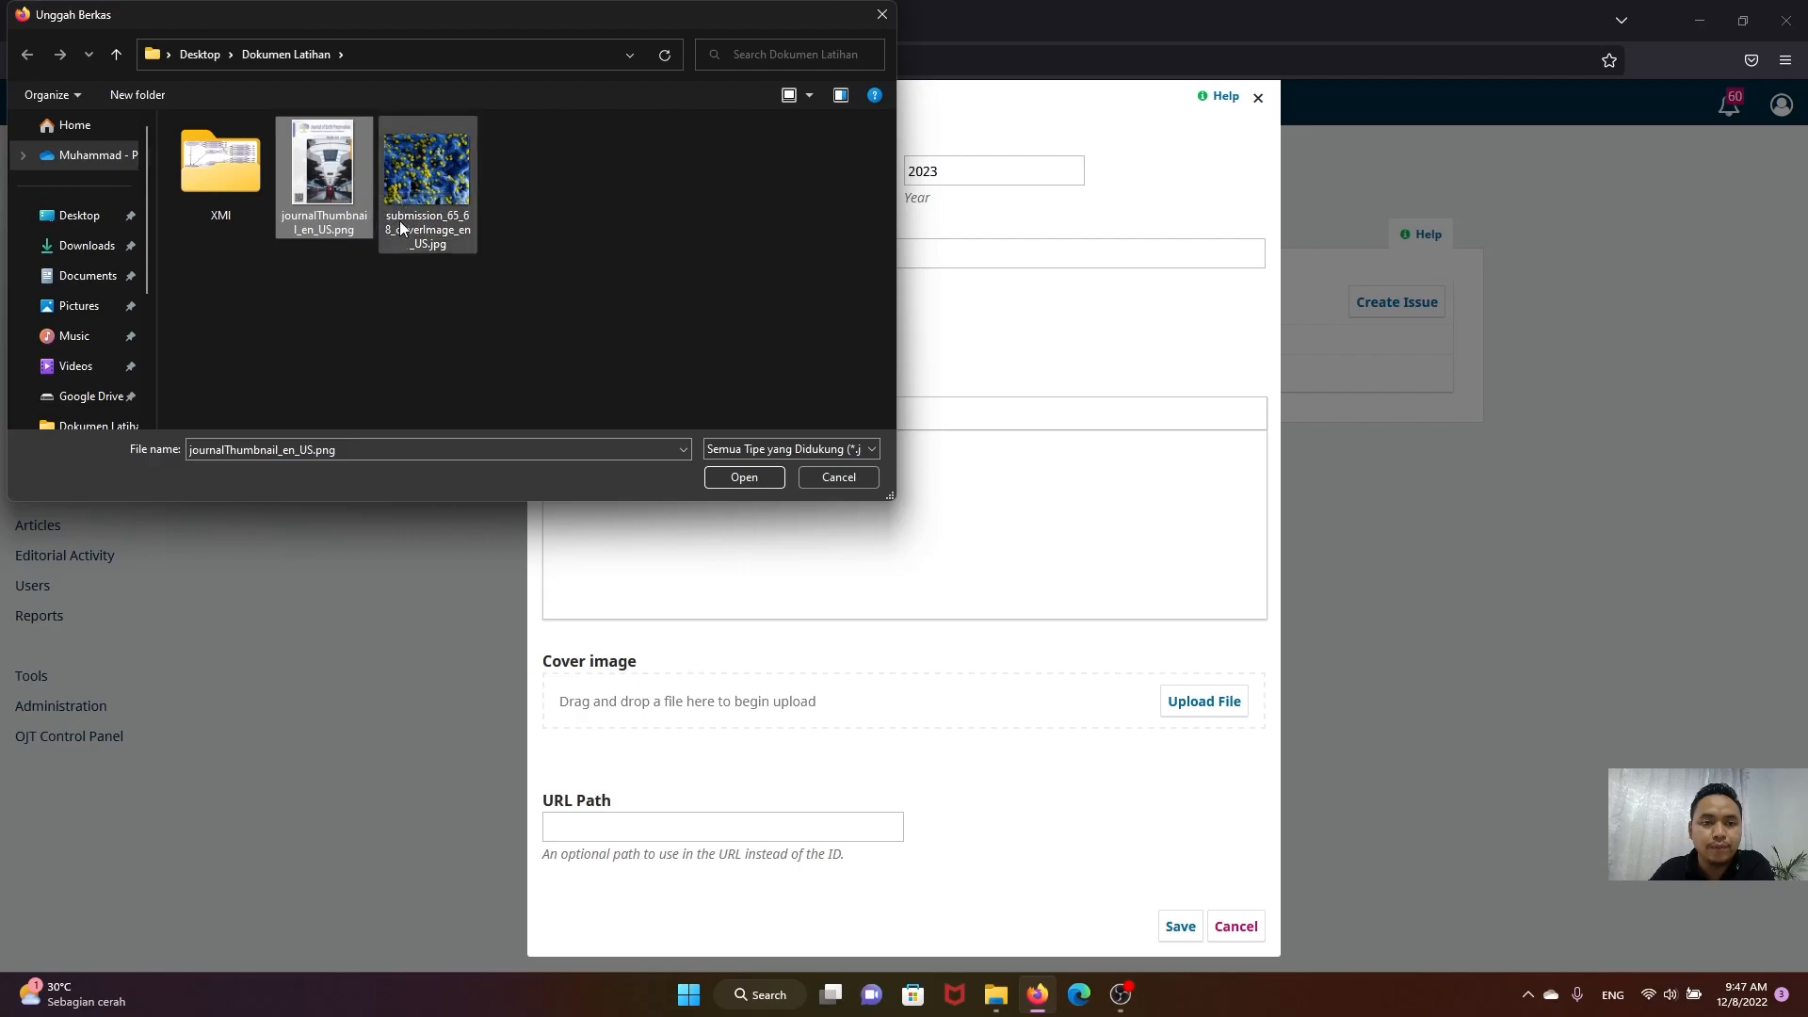
pyautogui.click(743, 478)
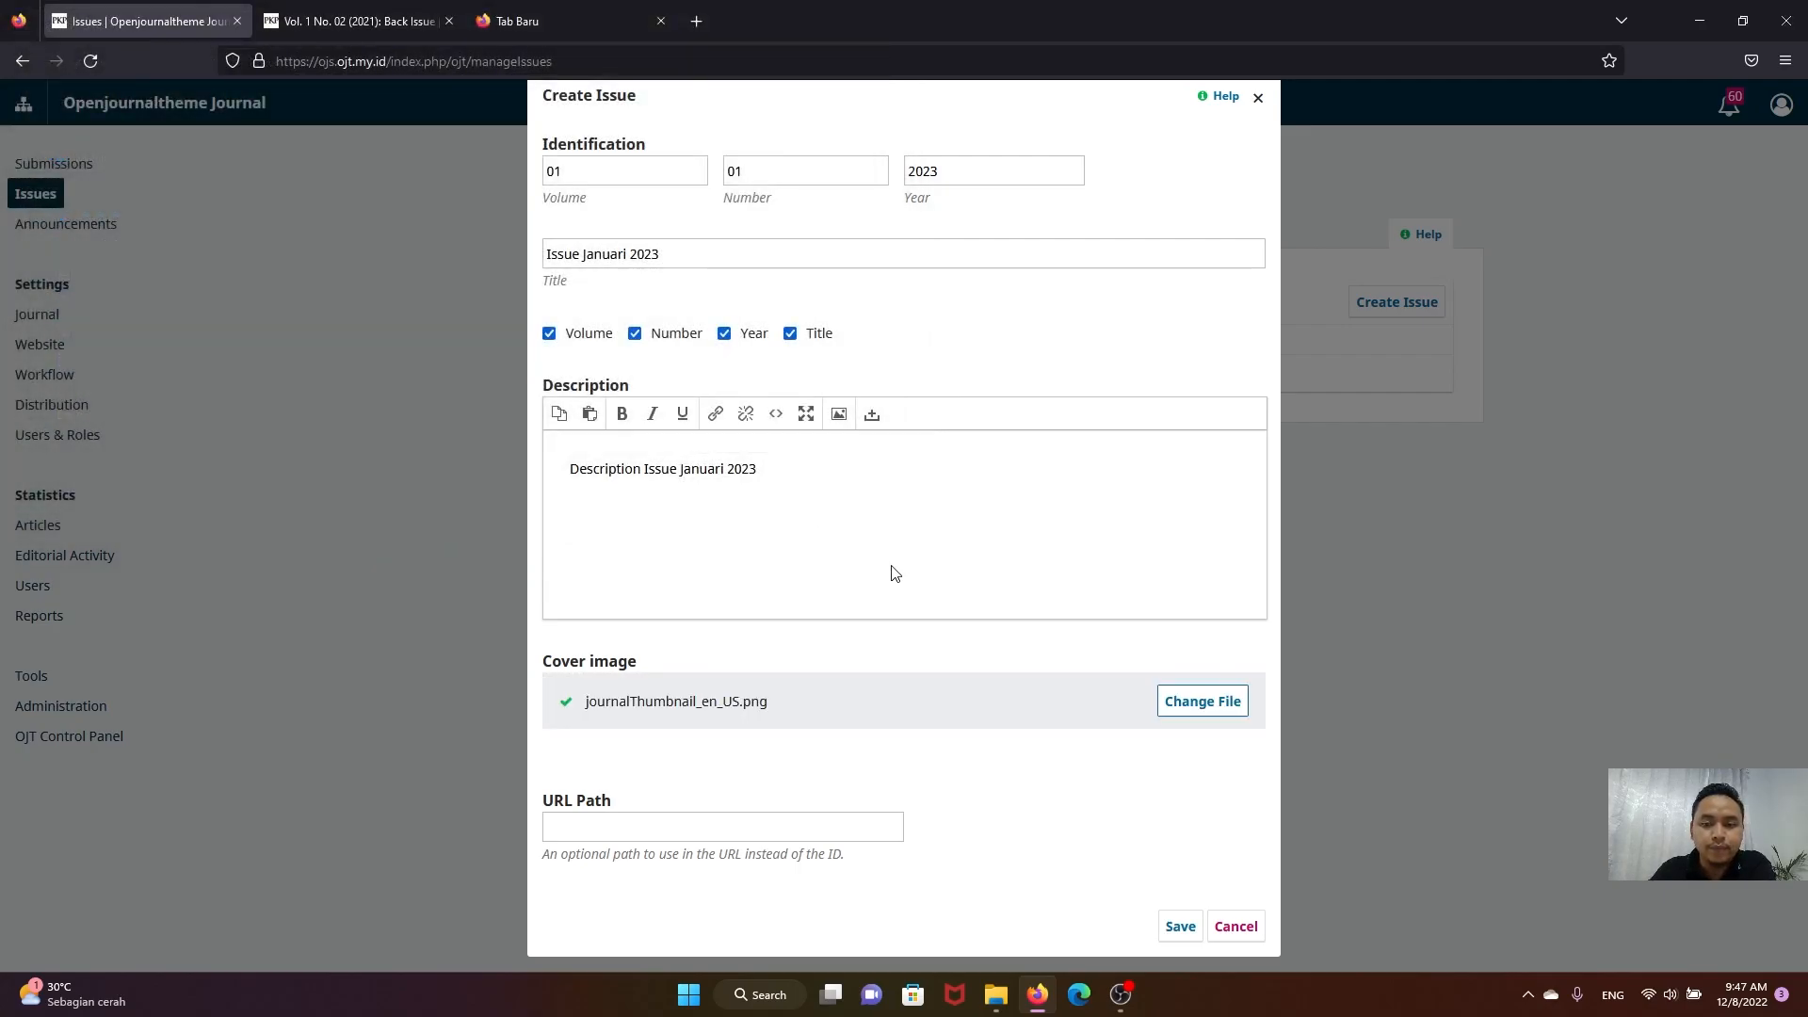
pyautogui.click(1179, 926)
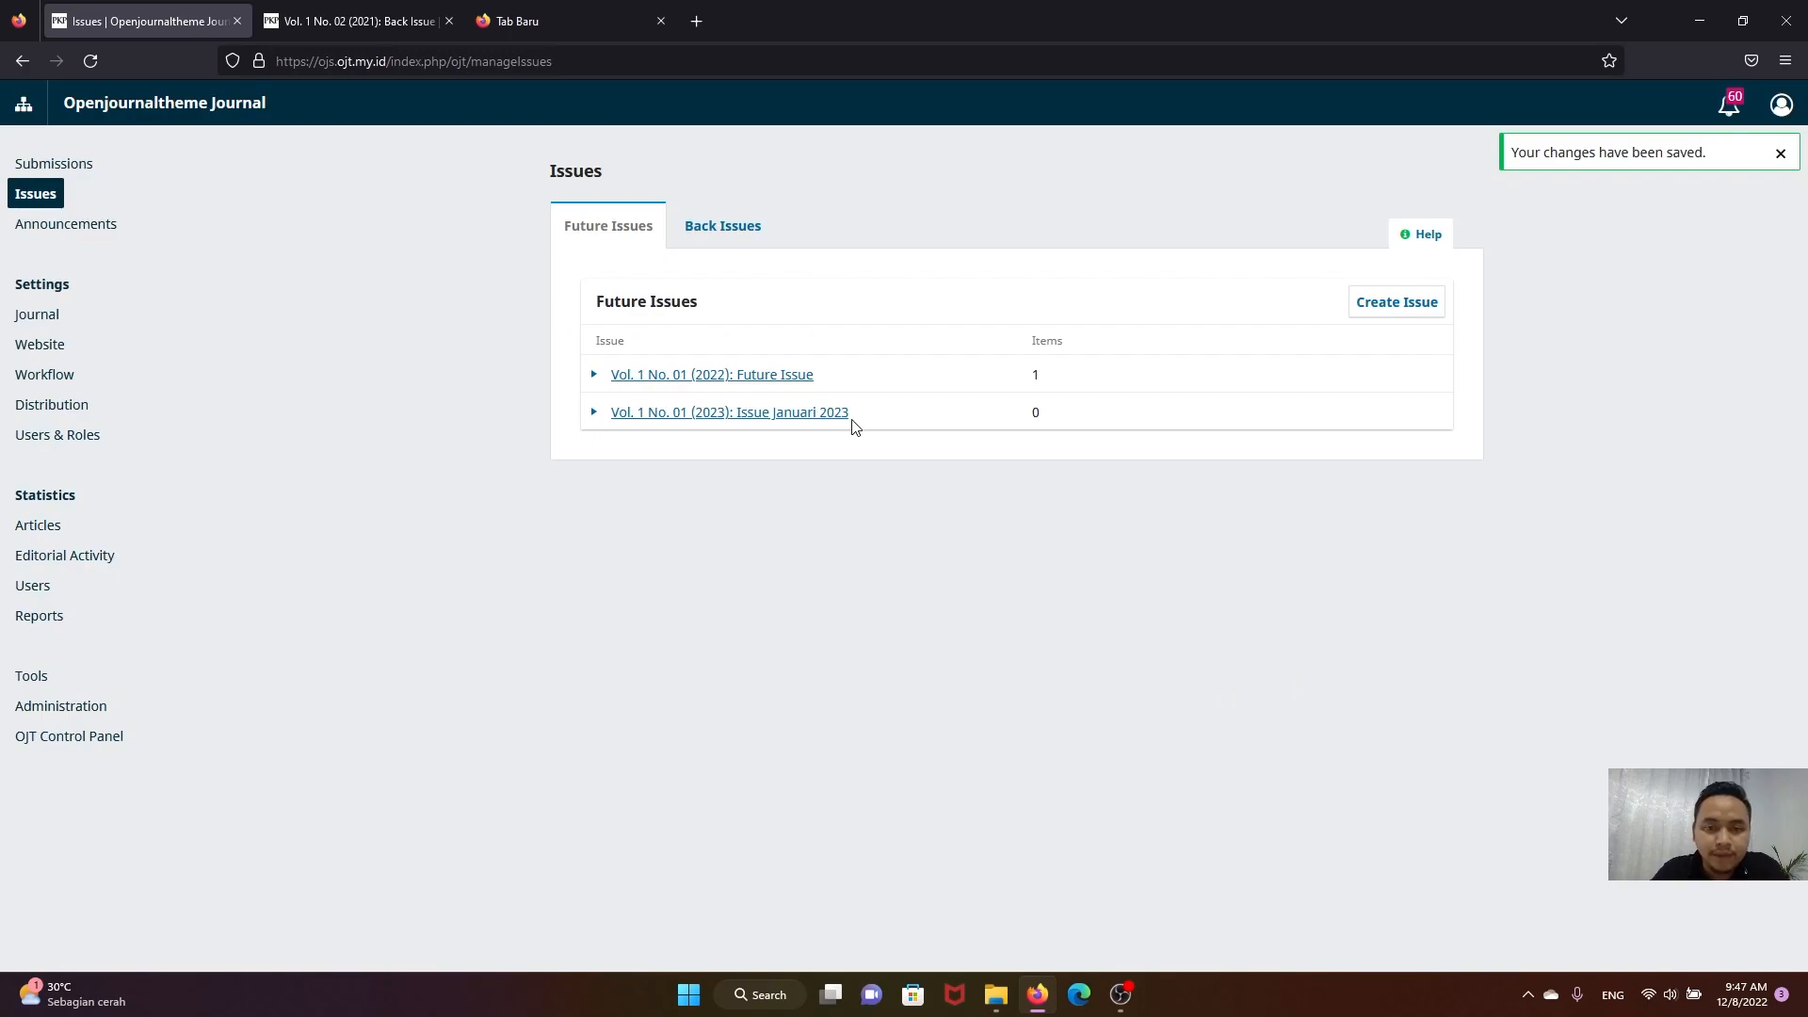
pyautogui.moveTo(875, 420); pyautogui.dragTo(683, 424)
pyautogui.click(733, 519)
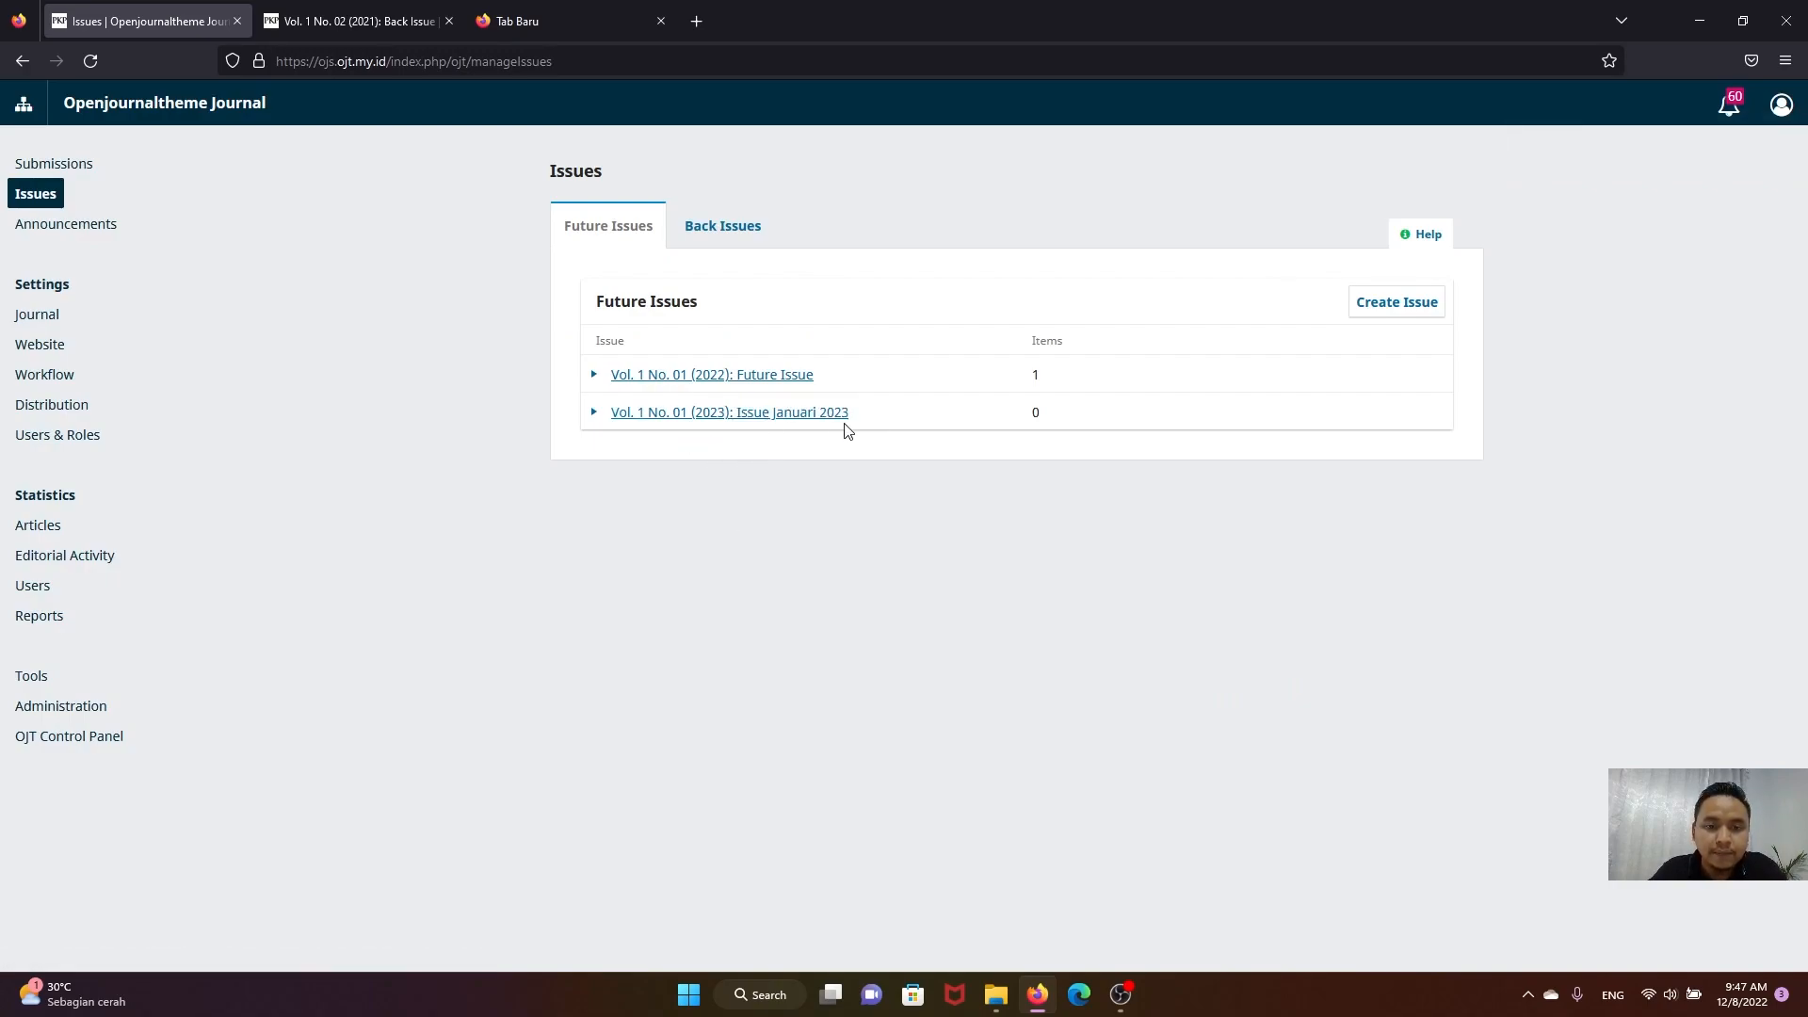
pyautogui.moveTo(866, 420); pyautogui.dragTo(835, 448)
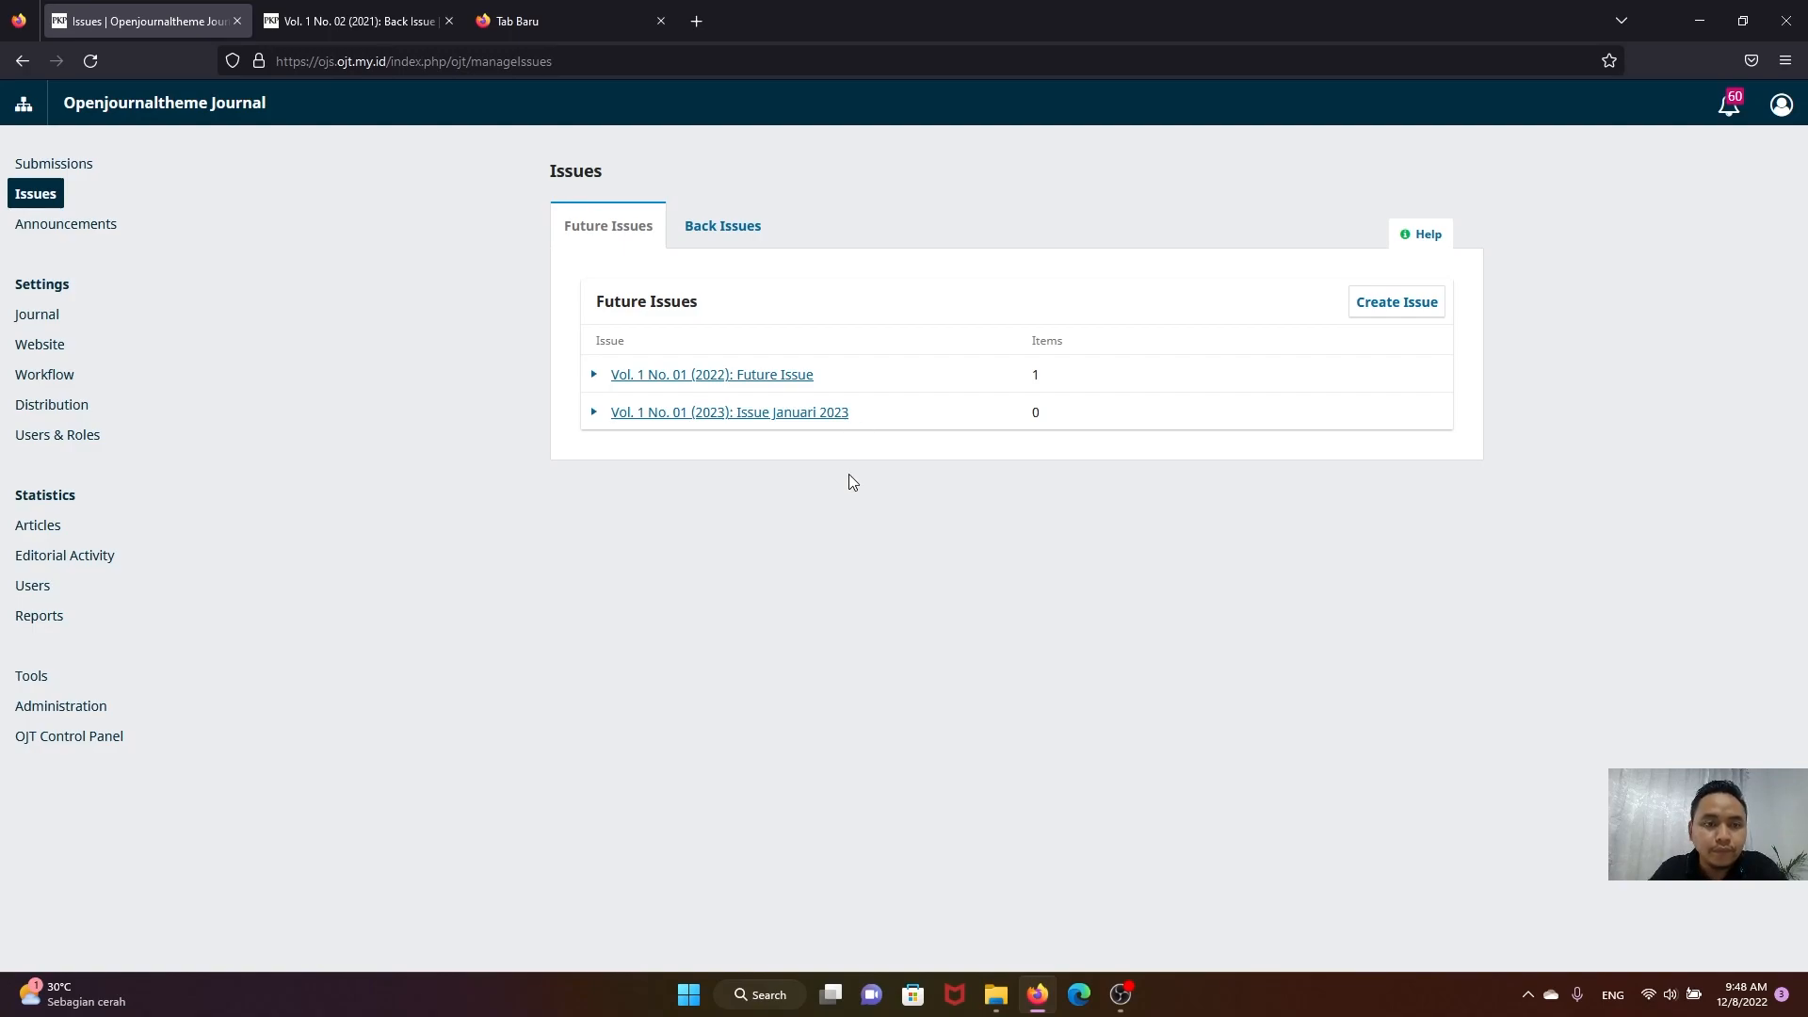
pyautogui.moveTo(866, 426); pyautogui.dragTo(610, 428)
pyautogui.click(700, 499)
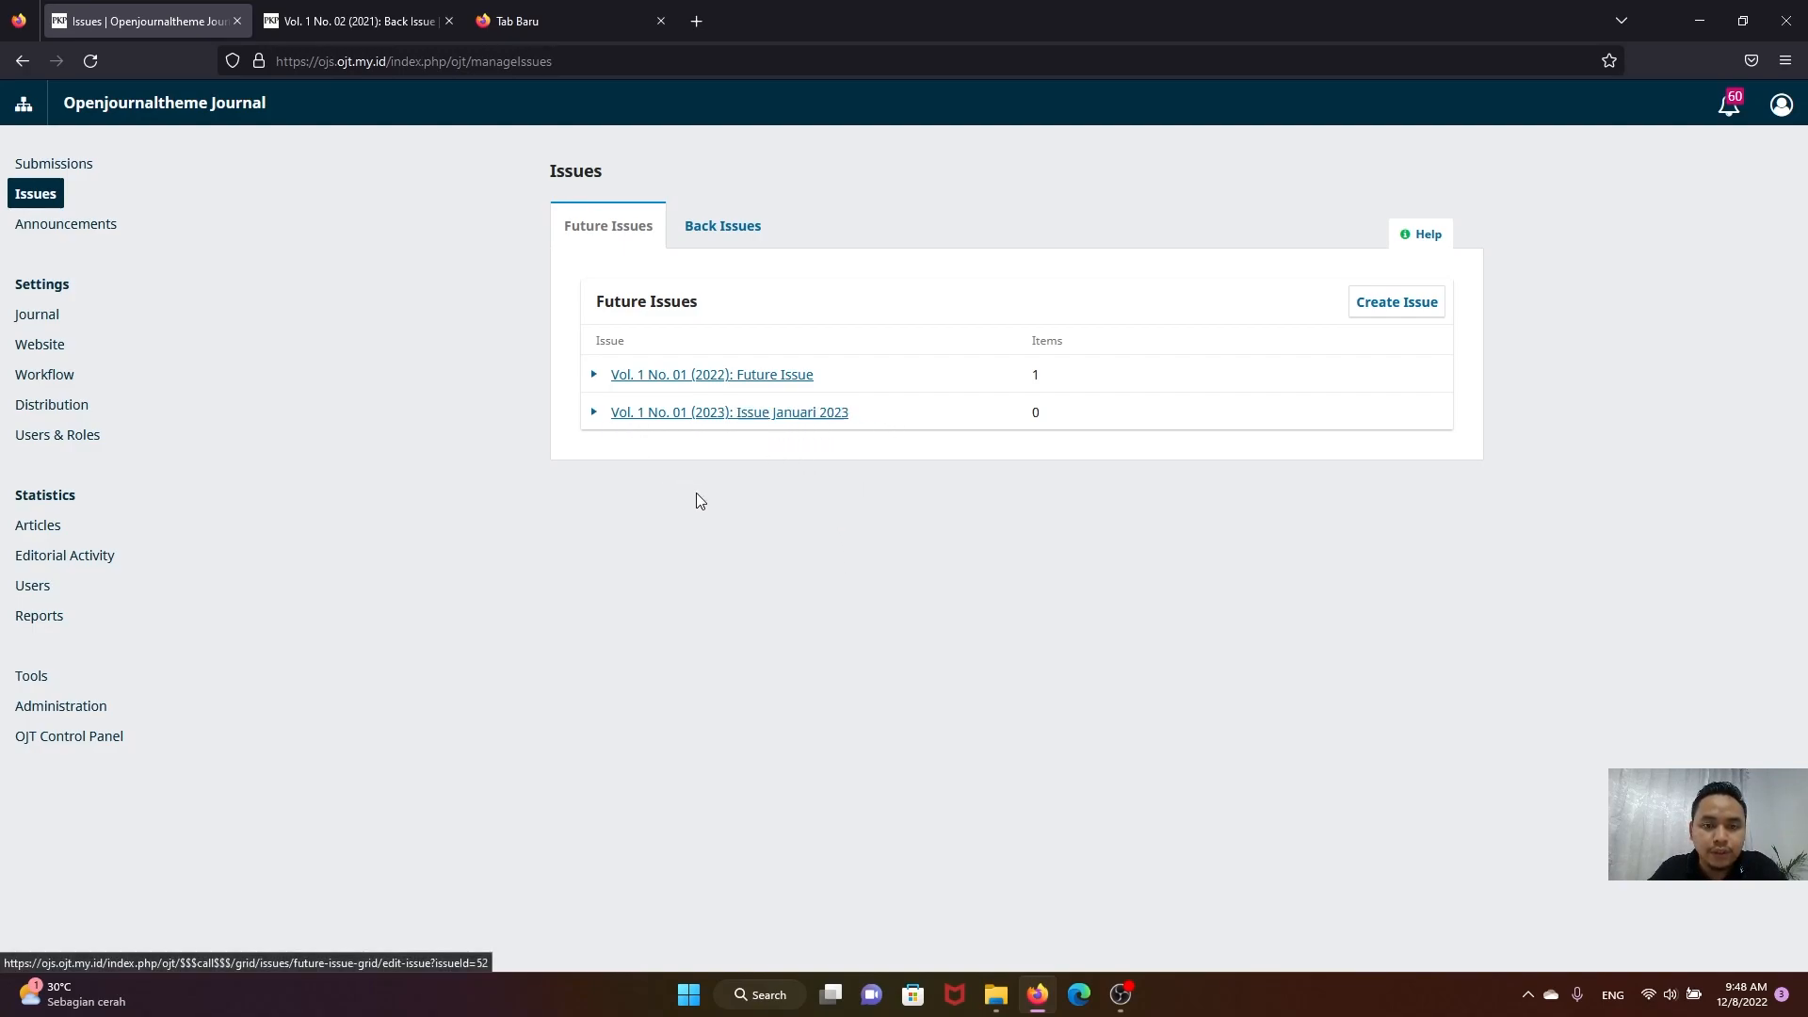
# Step: Open the production-stage submission "Test issue 25 Januari" from the list of all active submissions
pyautogui.click(80, 167)
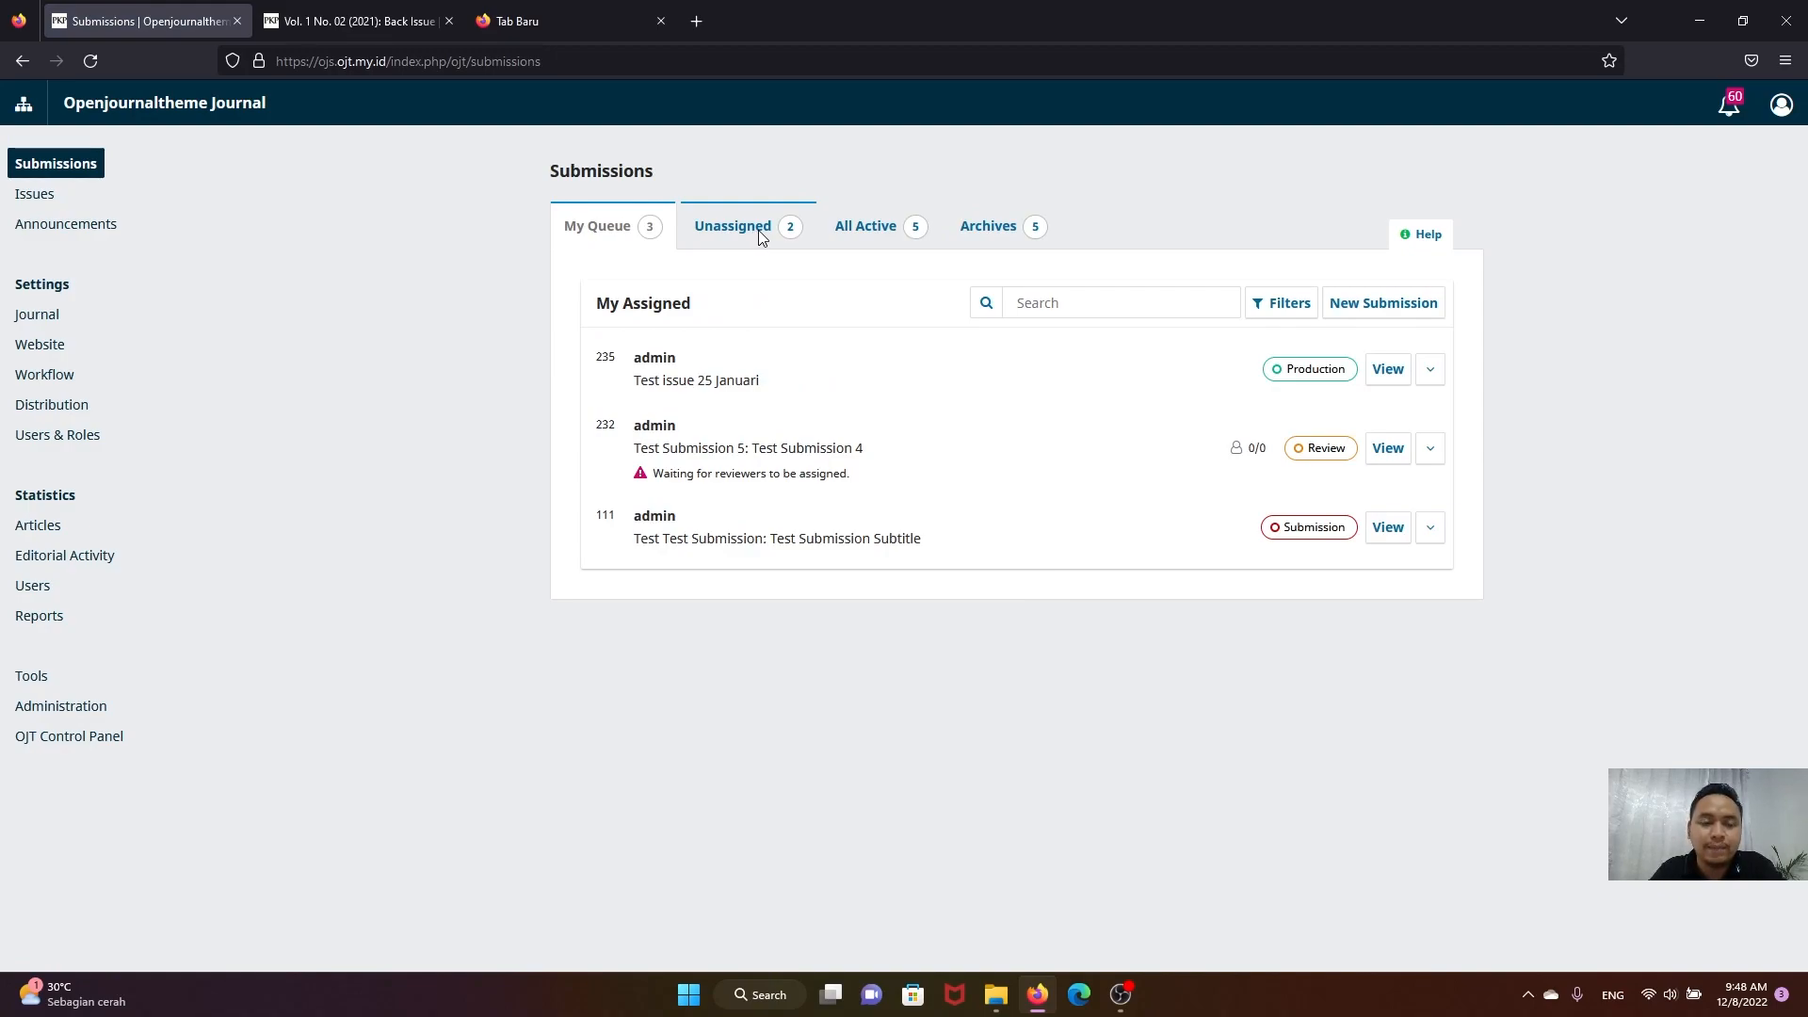
pyautogui.click(863, 226)
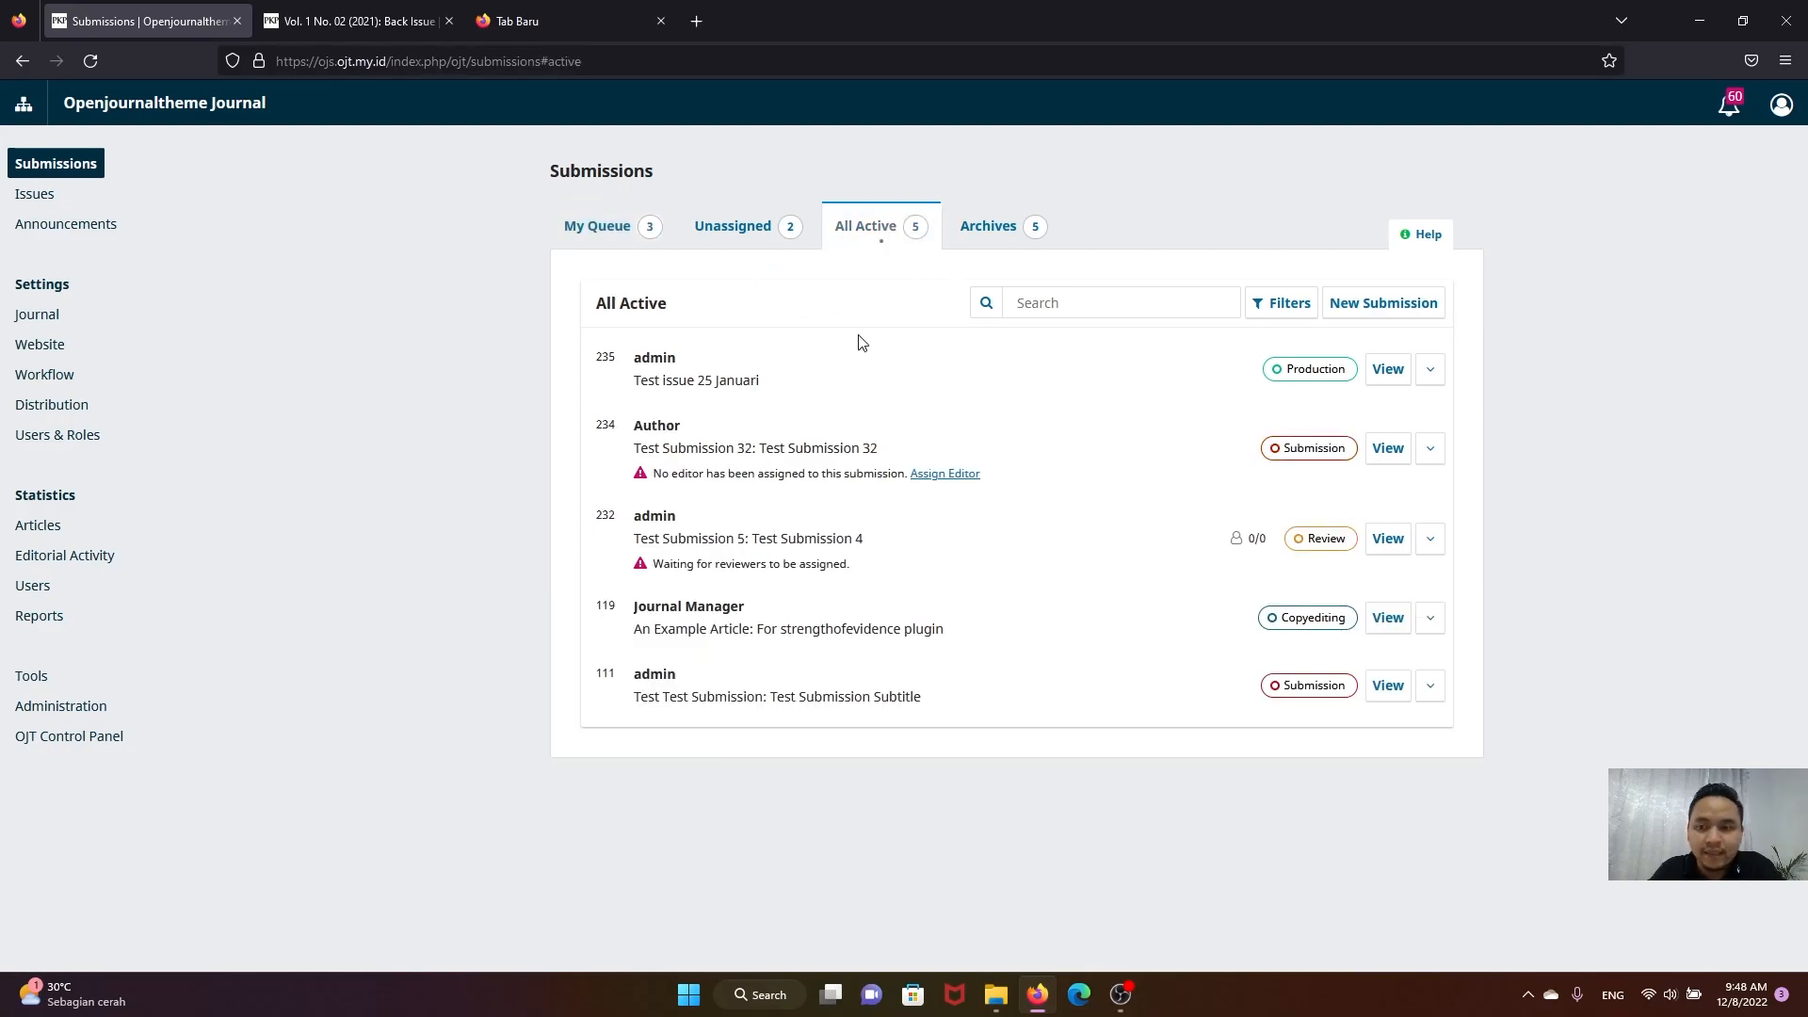
pyautogui.moveTo(781, 384); pyautogui.dragTo(633, 363)
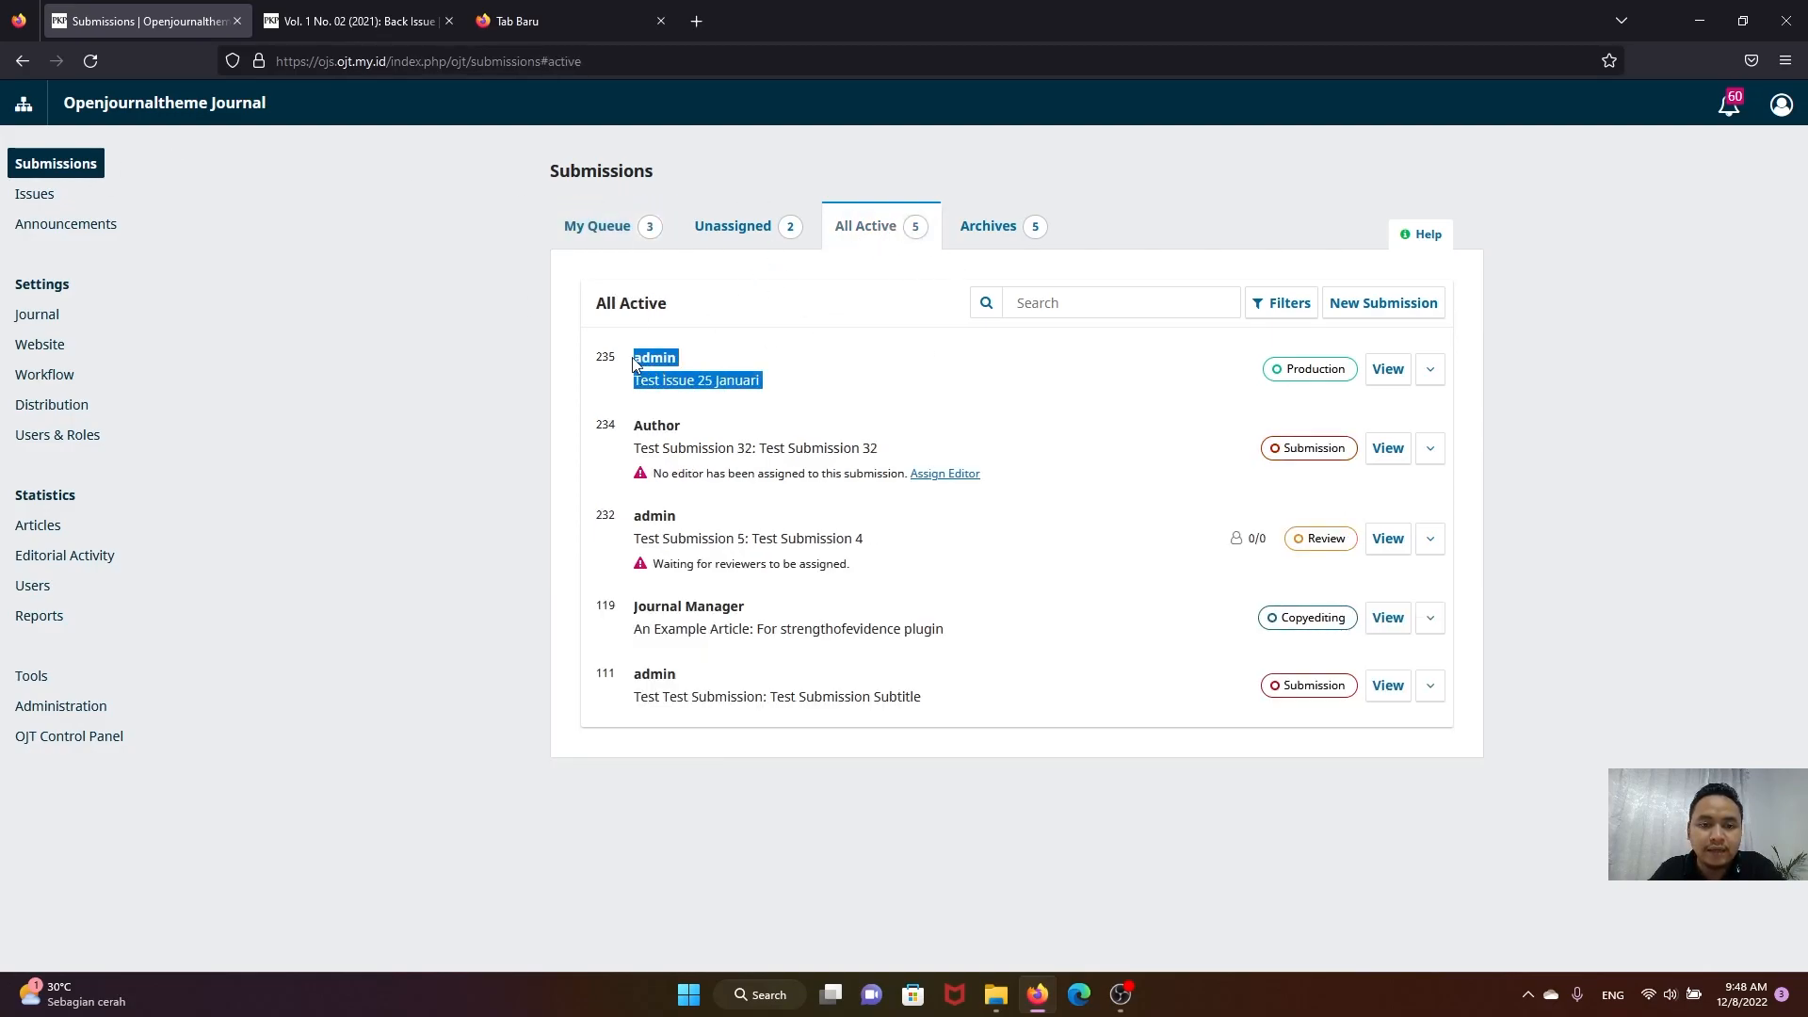
pyautogui.click(833, 373)
pyautogui.moveTo(776, 386); pyautogui.dragTo(650, 381)
pyautogui.click(950, 377)
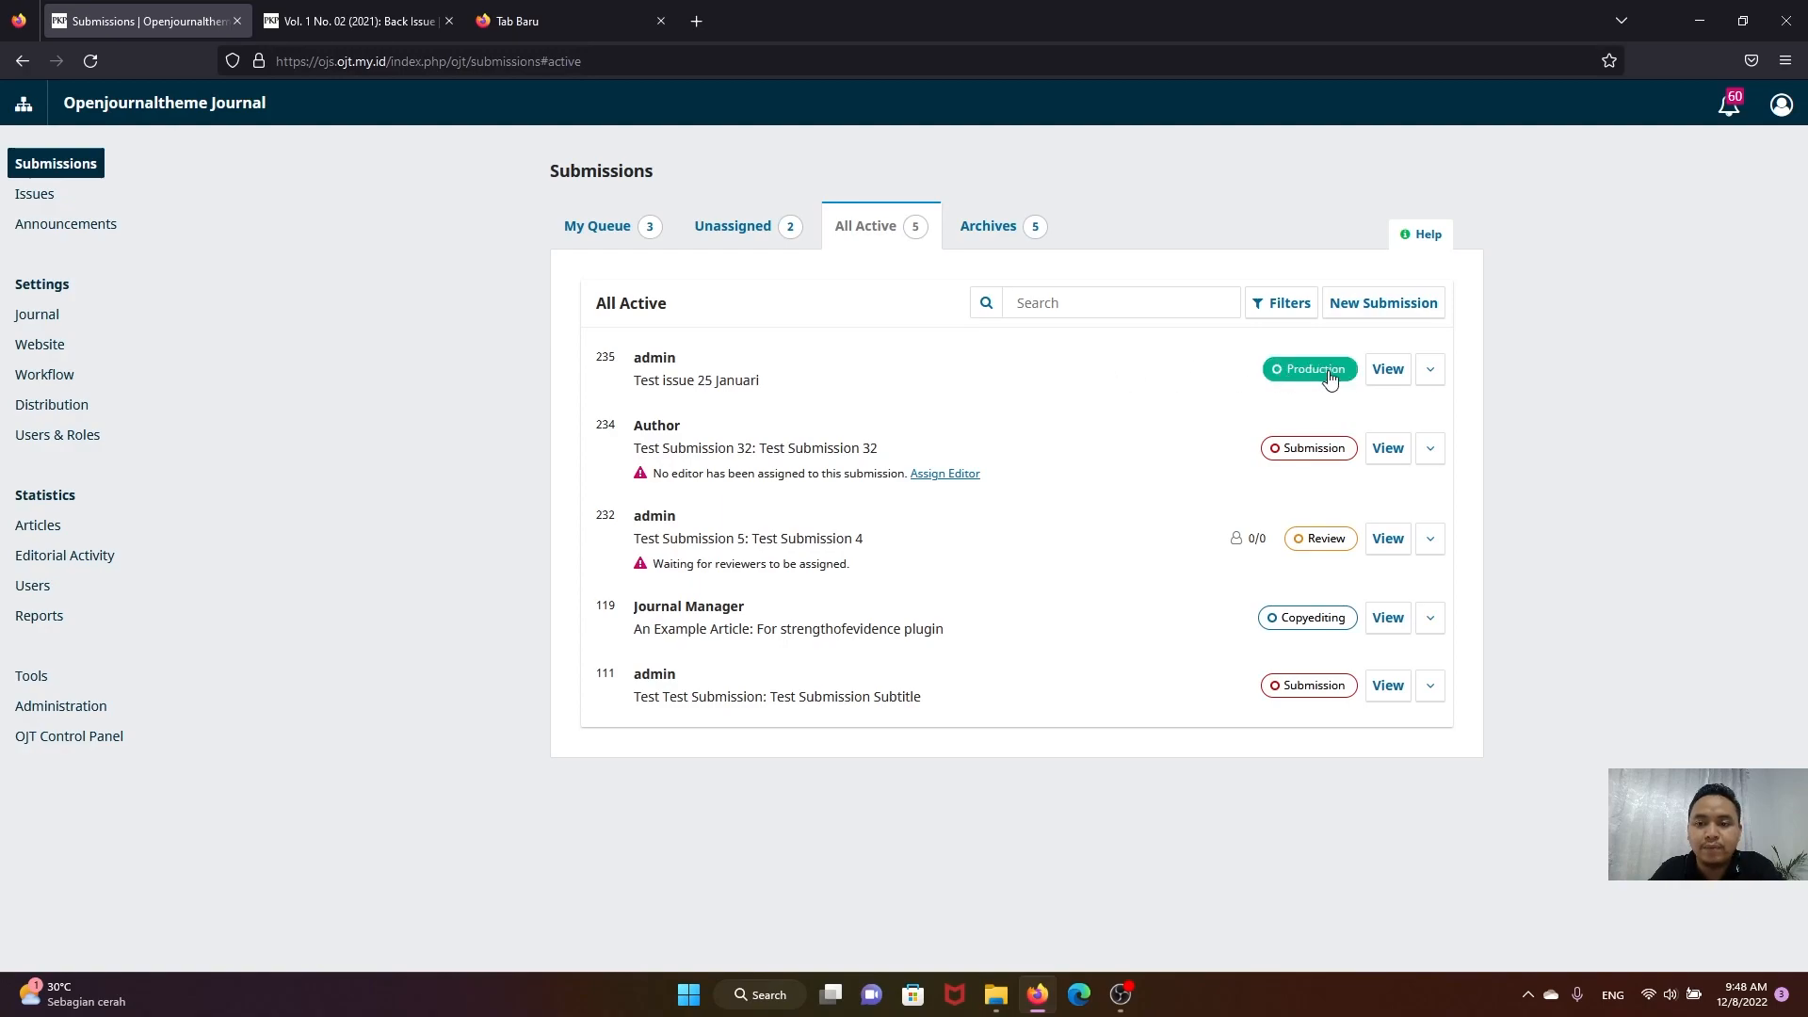
pyautogui.moveTo(770, 384); pyautogui.dragTo(638, 370)
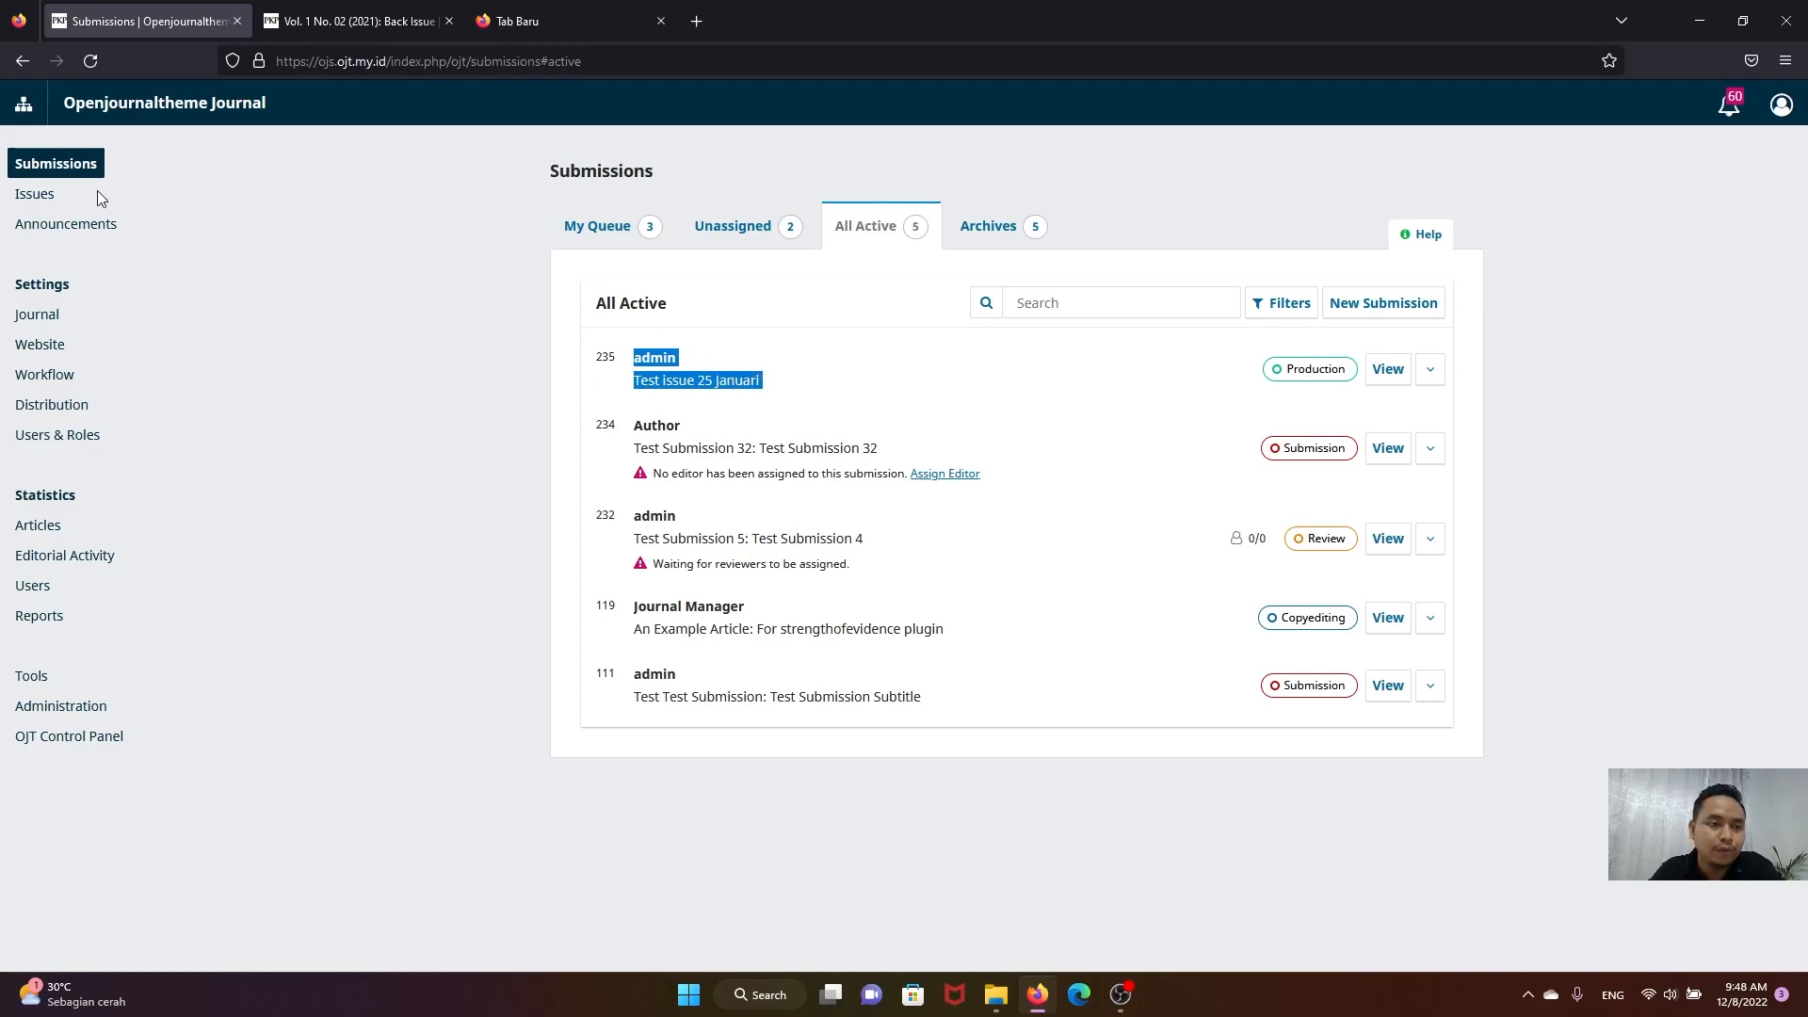
pyautogui.click(885, 381)
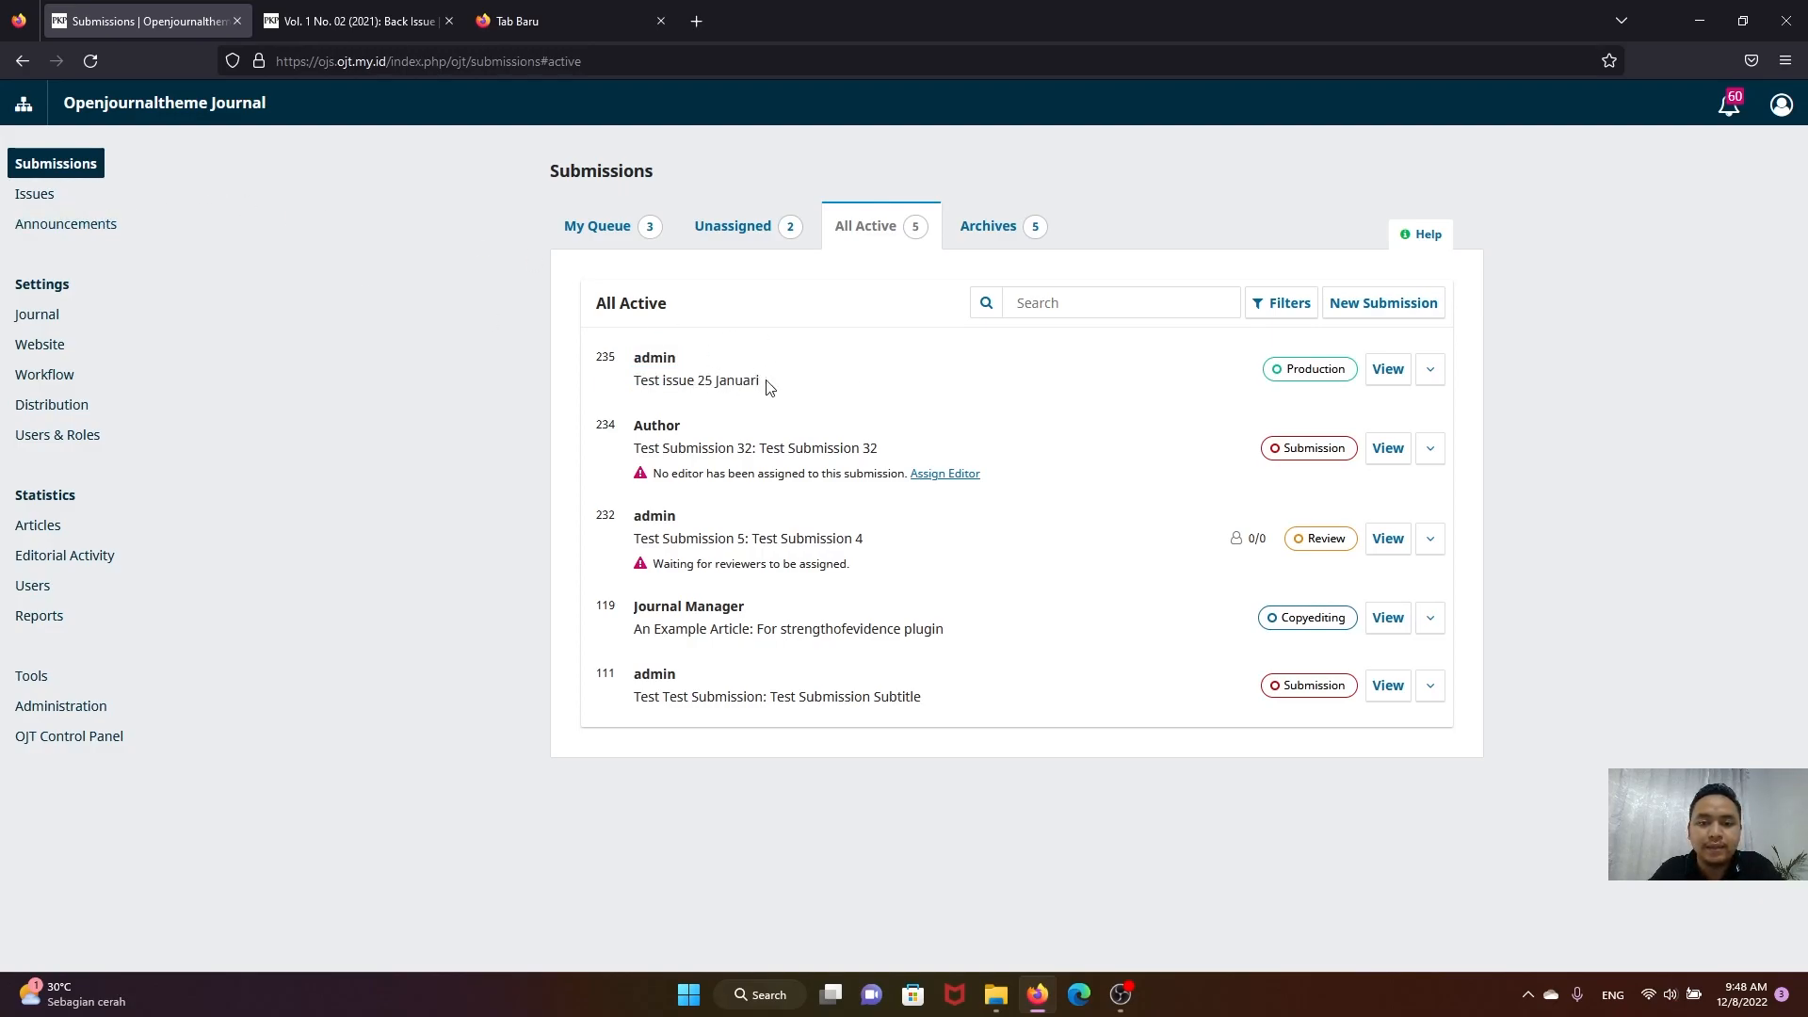
pyautogui.click(1375, 377)
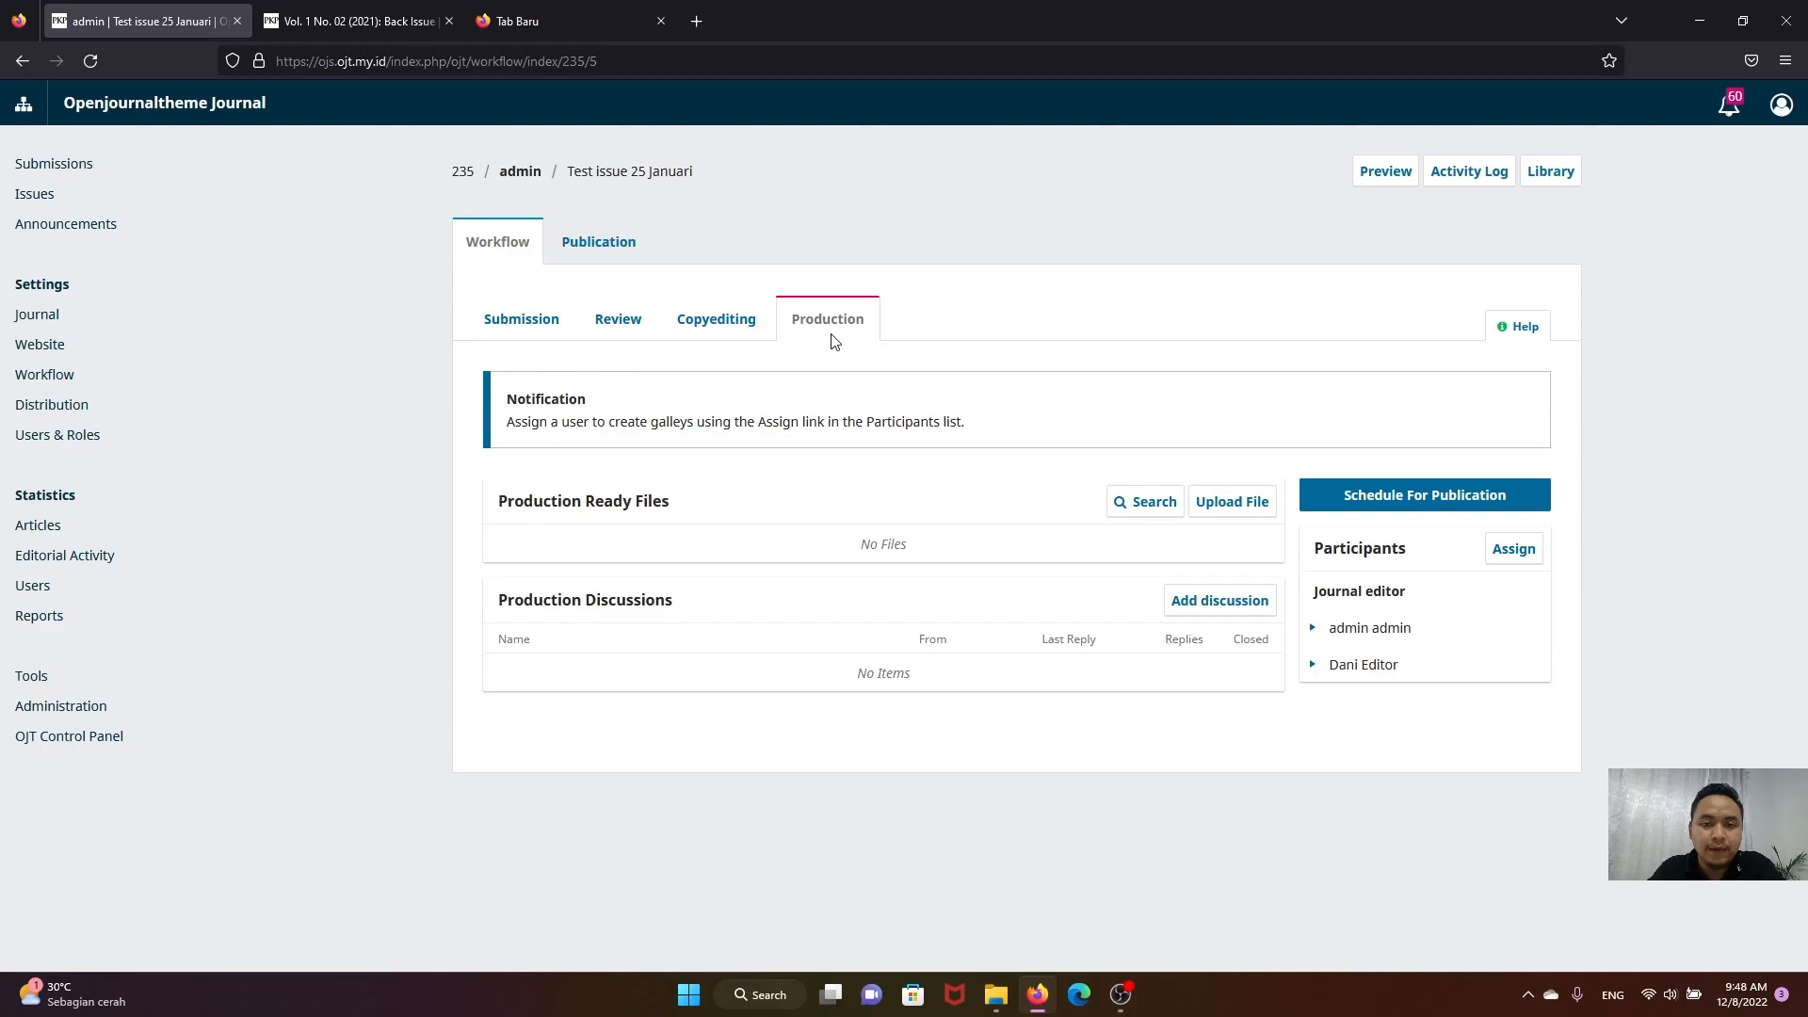
# Step: Open the issue settings in the submission's publication details and check whether it is scheduled in an issue
pyautogui.click(605, 248)
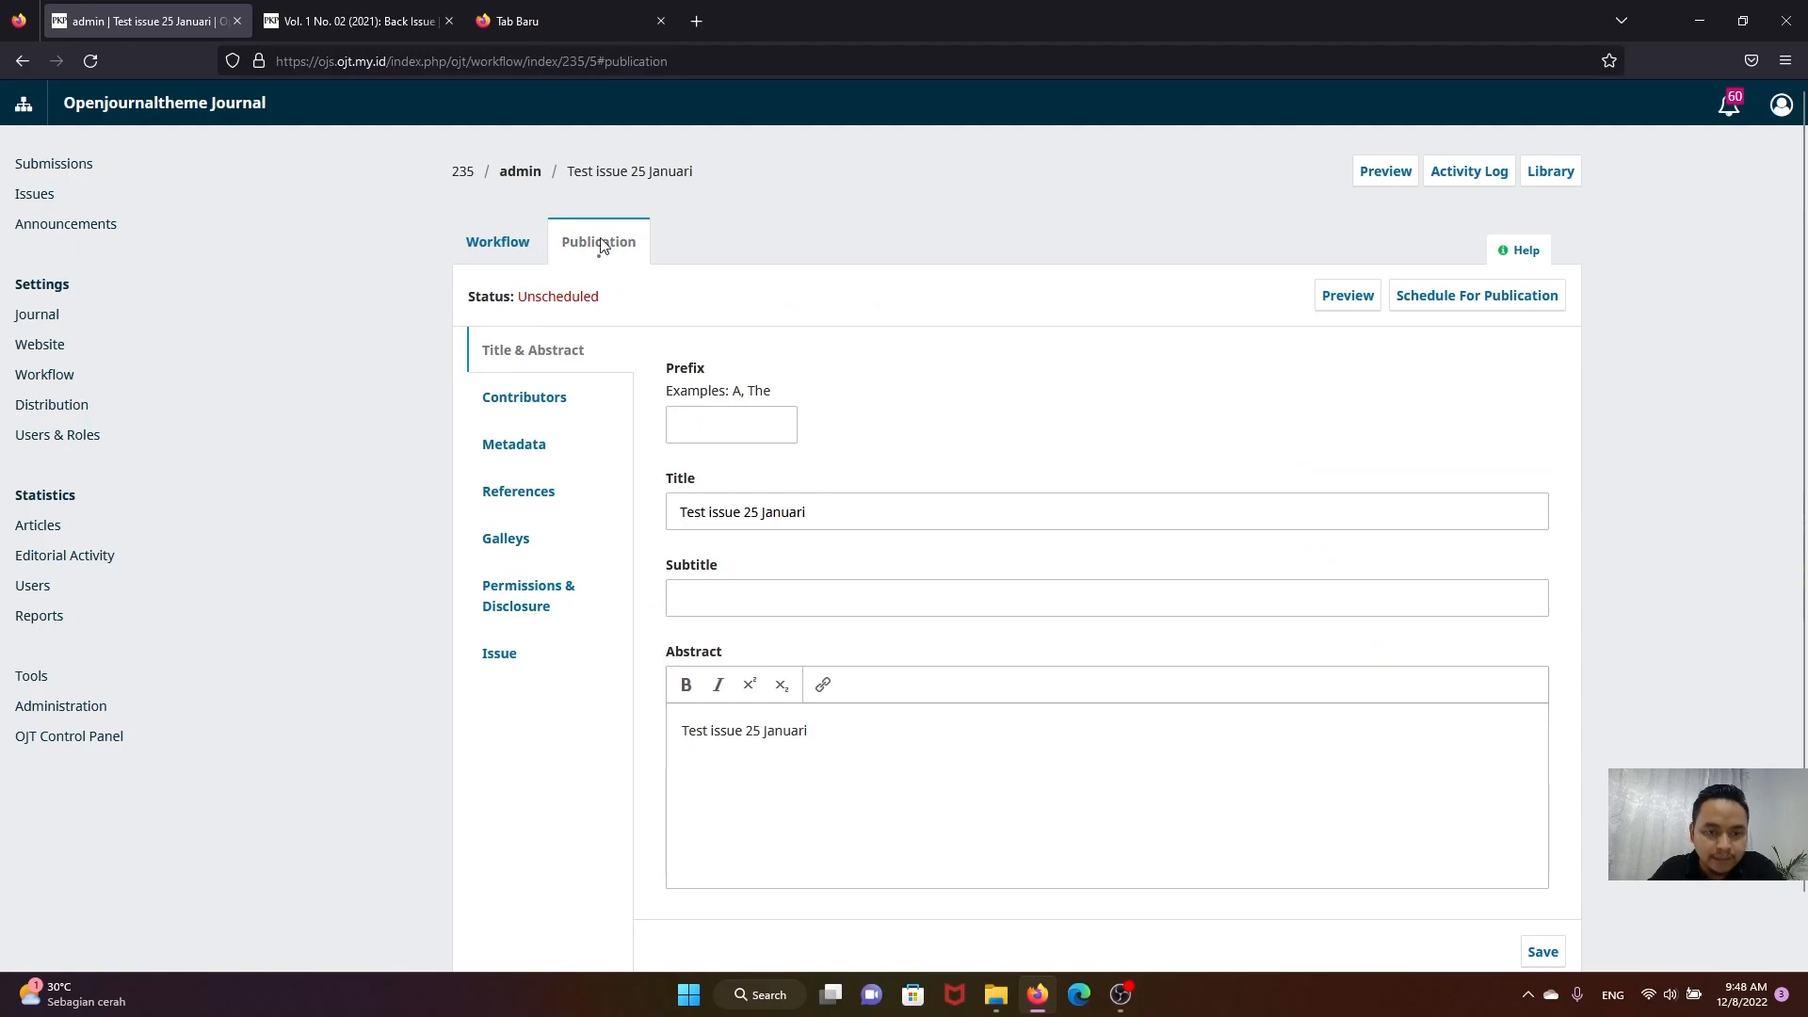
pyautogui.scroll(-1, 603, 247)
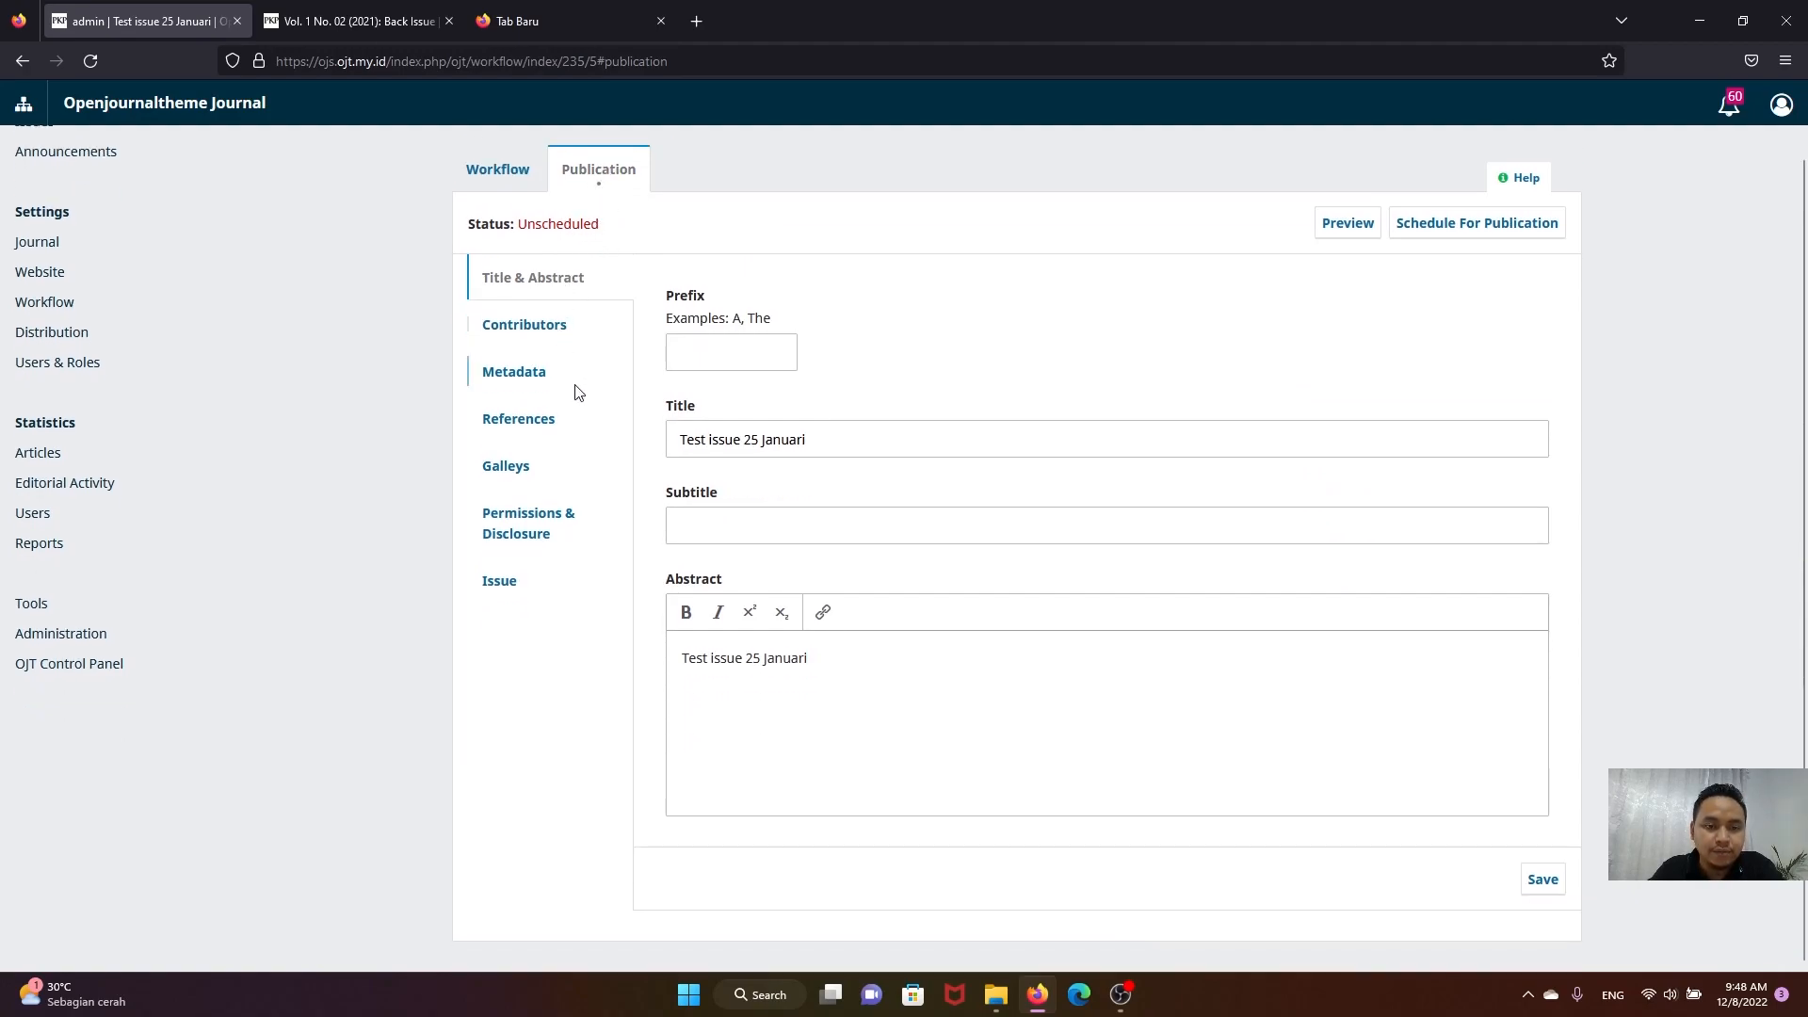
pyautogui.click(510, 587)
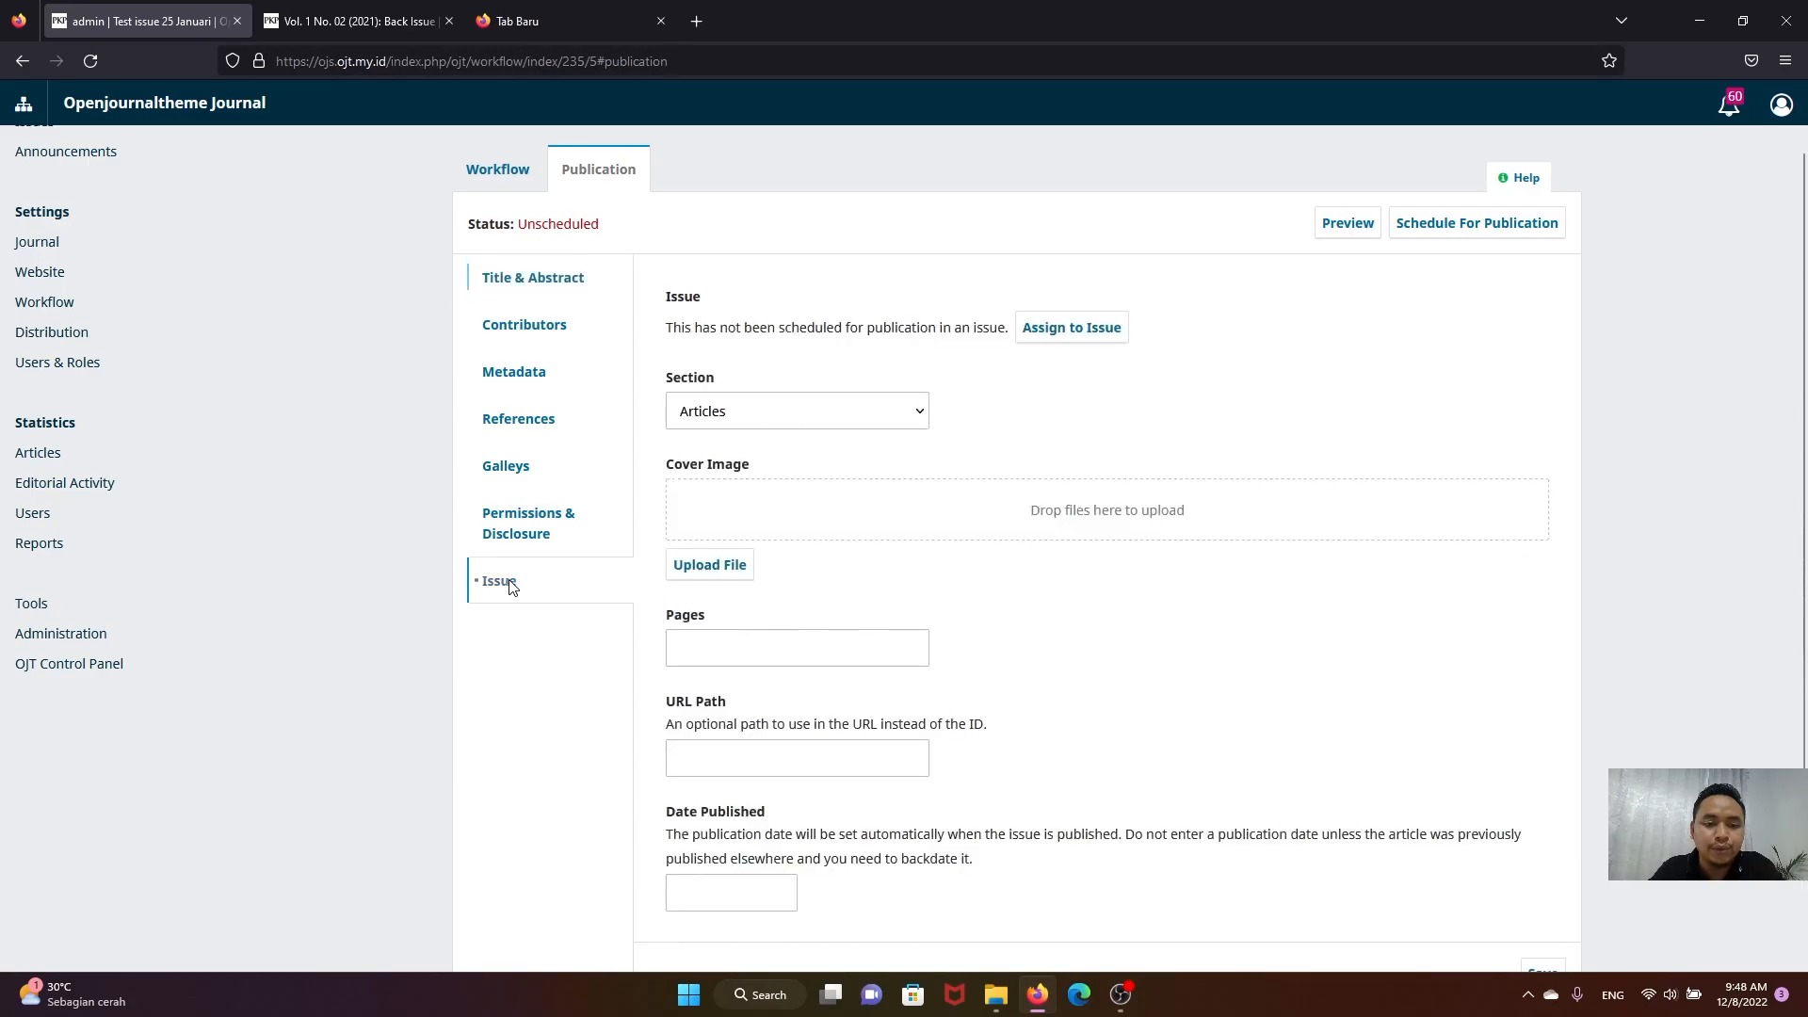
pyautogui.moveTo(659, 336); pyautogui.dragTo(1012, 346)
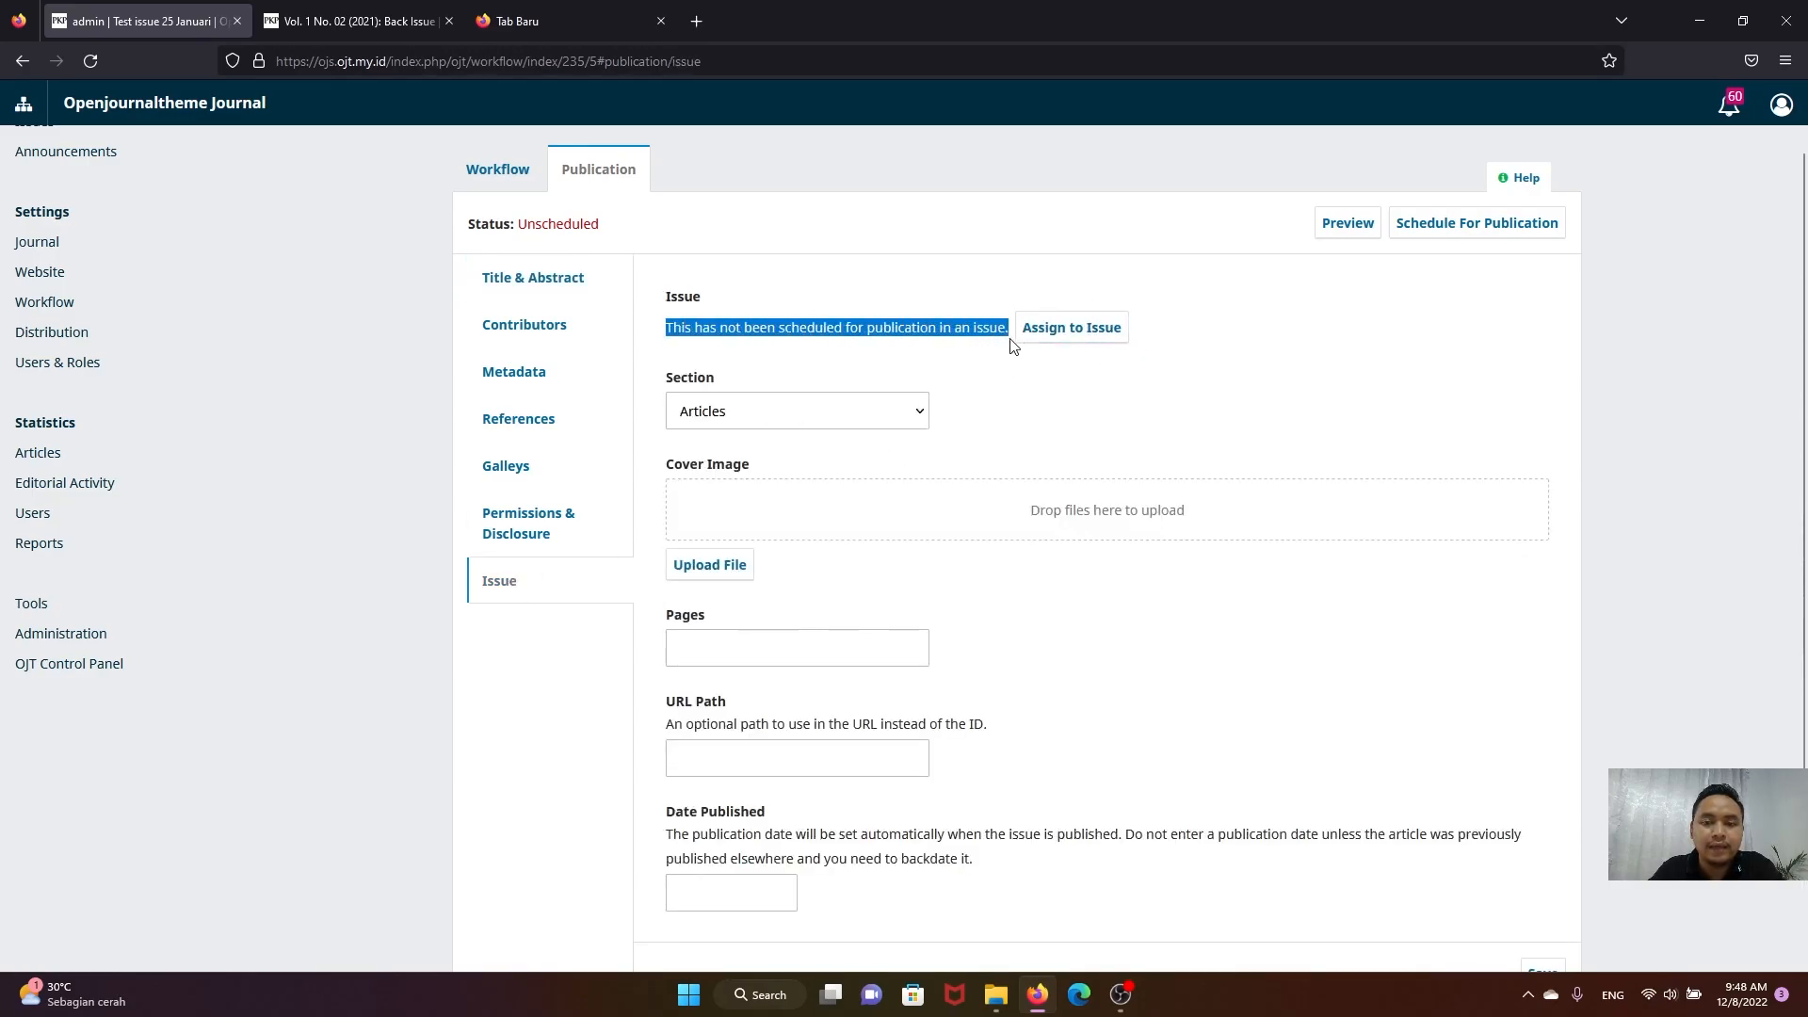
pyautogui.scroll(1, 847, 353)
pyautogui.click(987, 394)
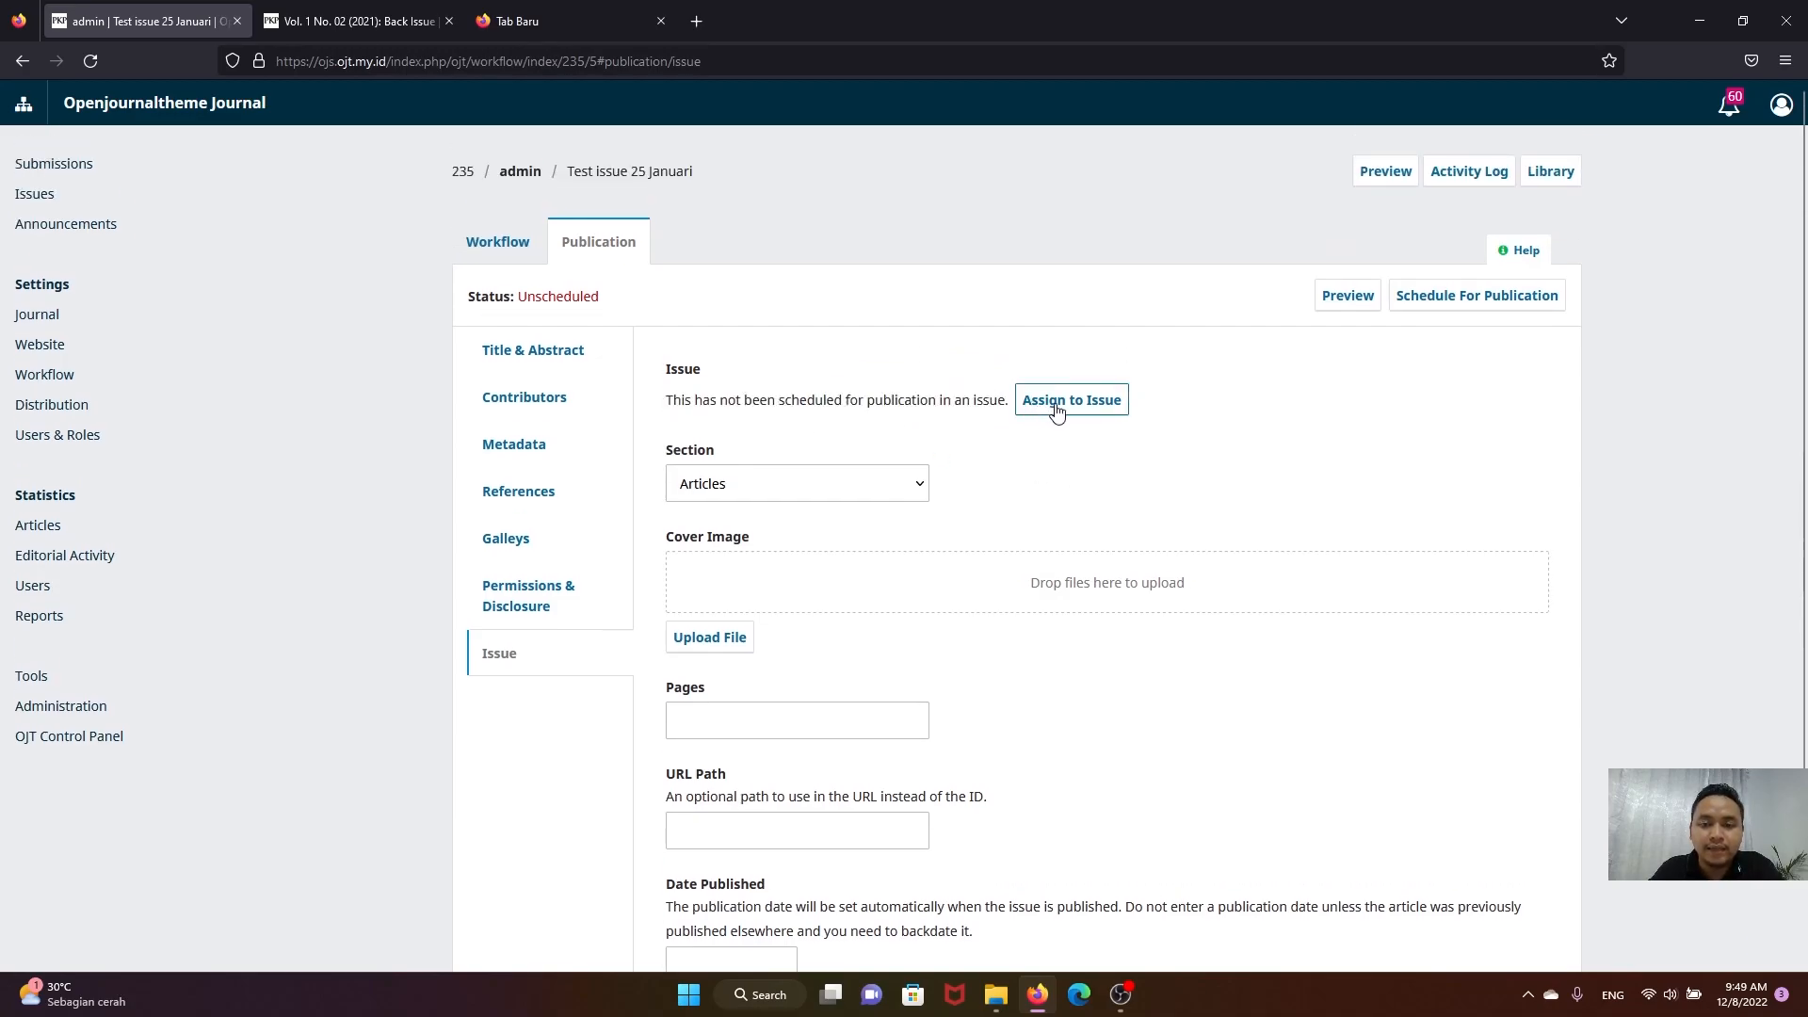
# Step: Assign the submission to Vol. 1 No. 01 (2023): Issue Januari 2023 and schedule it for publication
pyautogui.click(1057, 411)
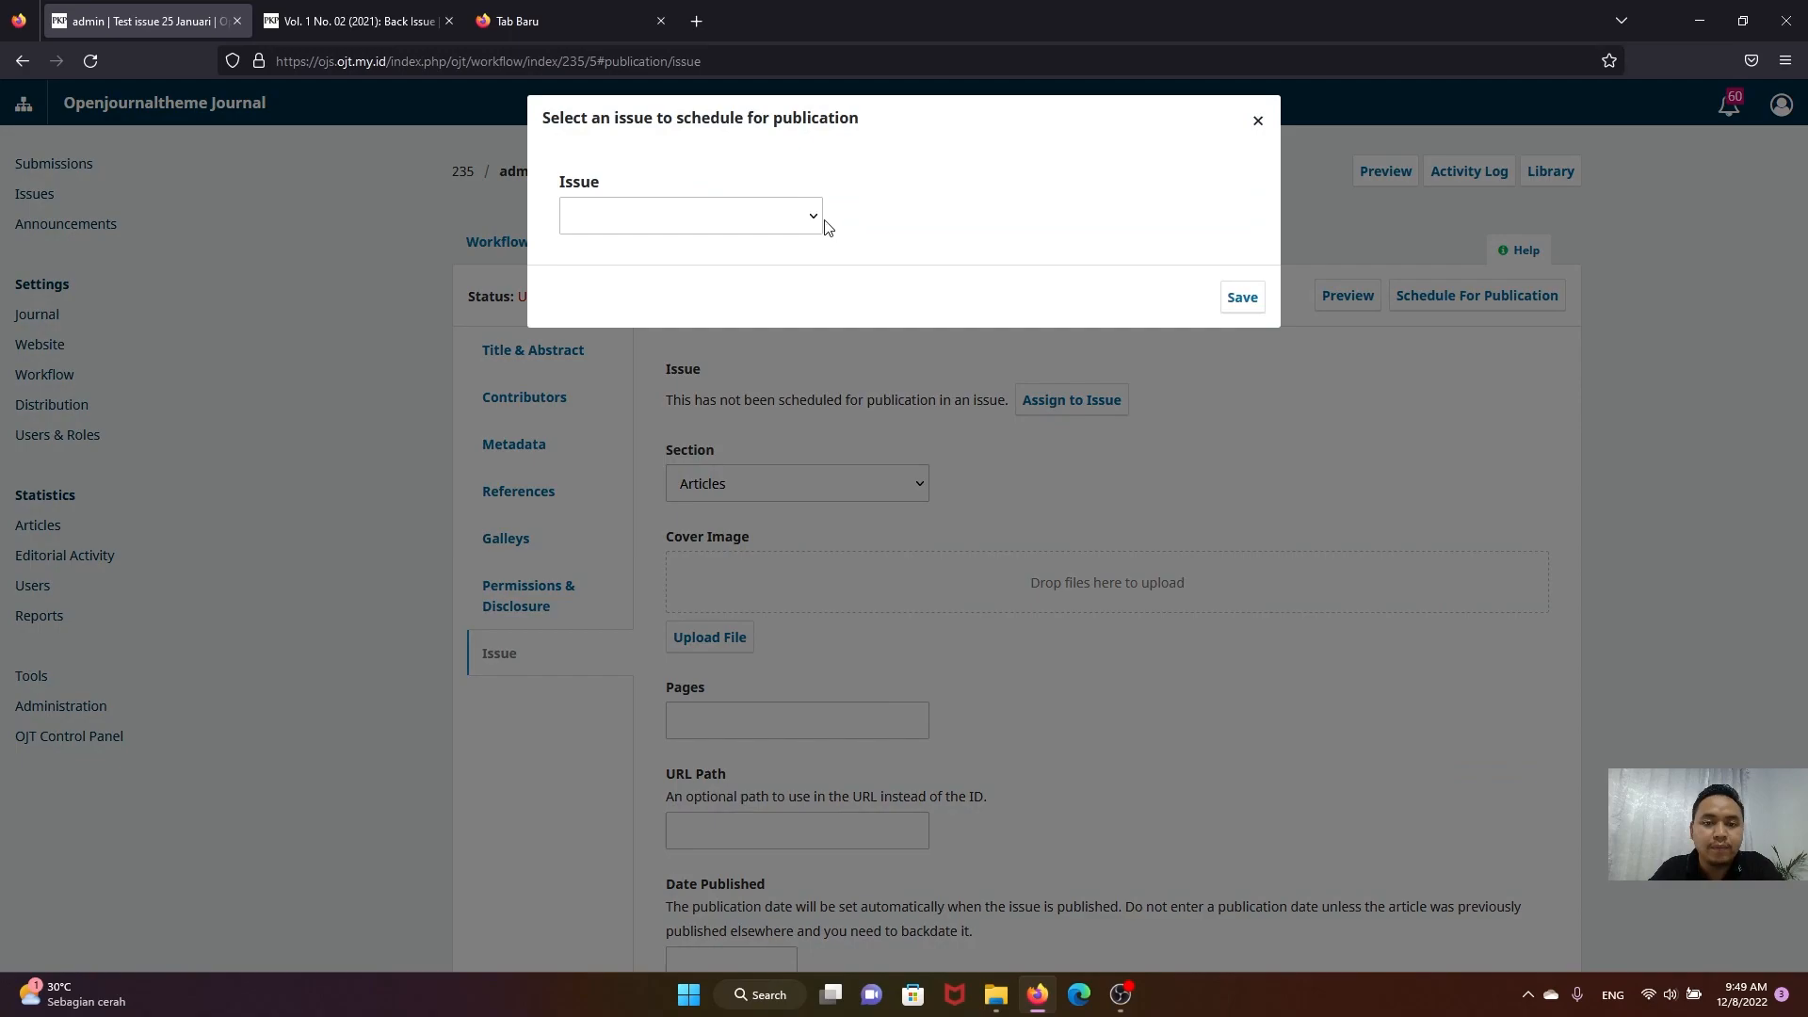
pyautogui.click(667, 215)
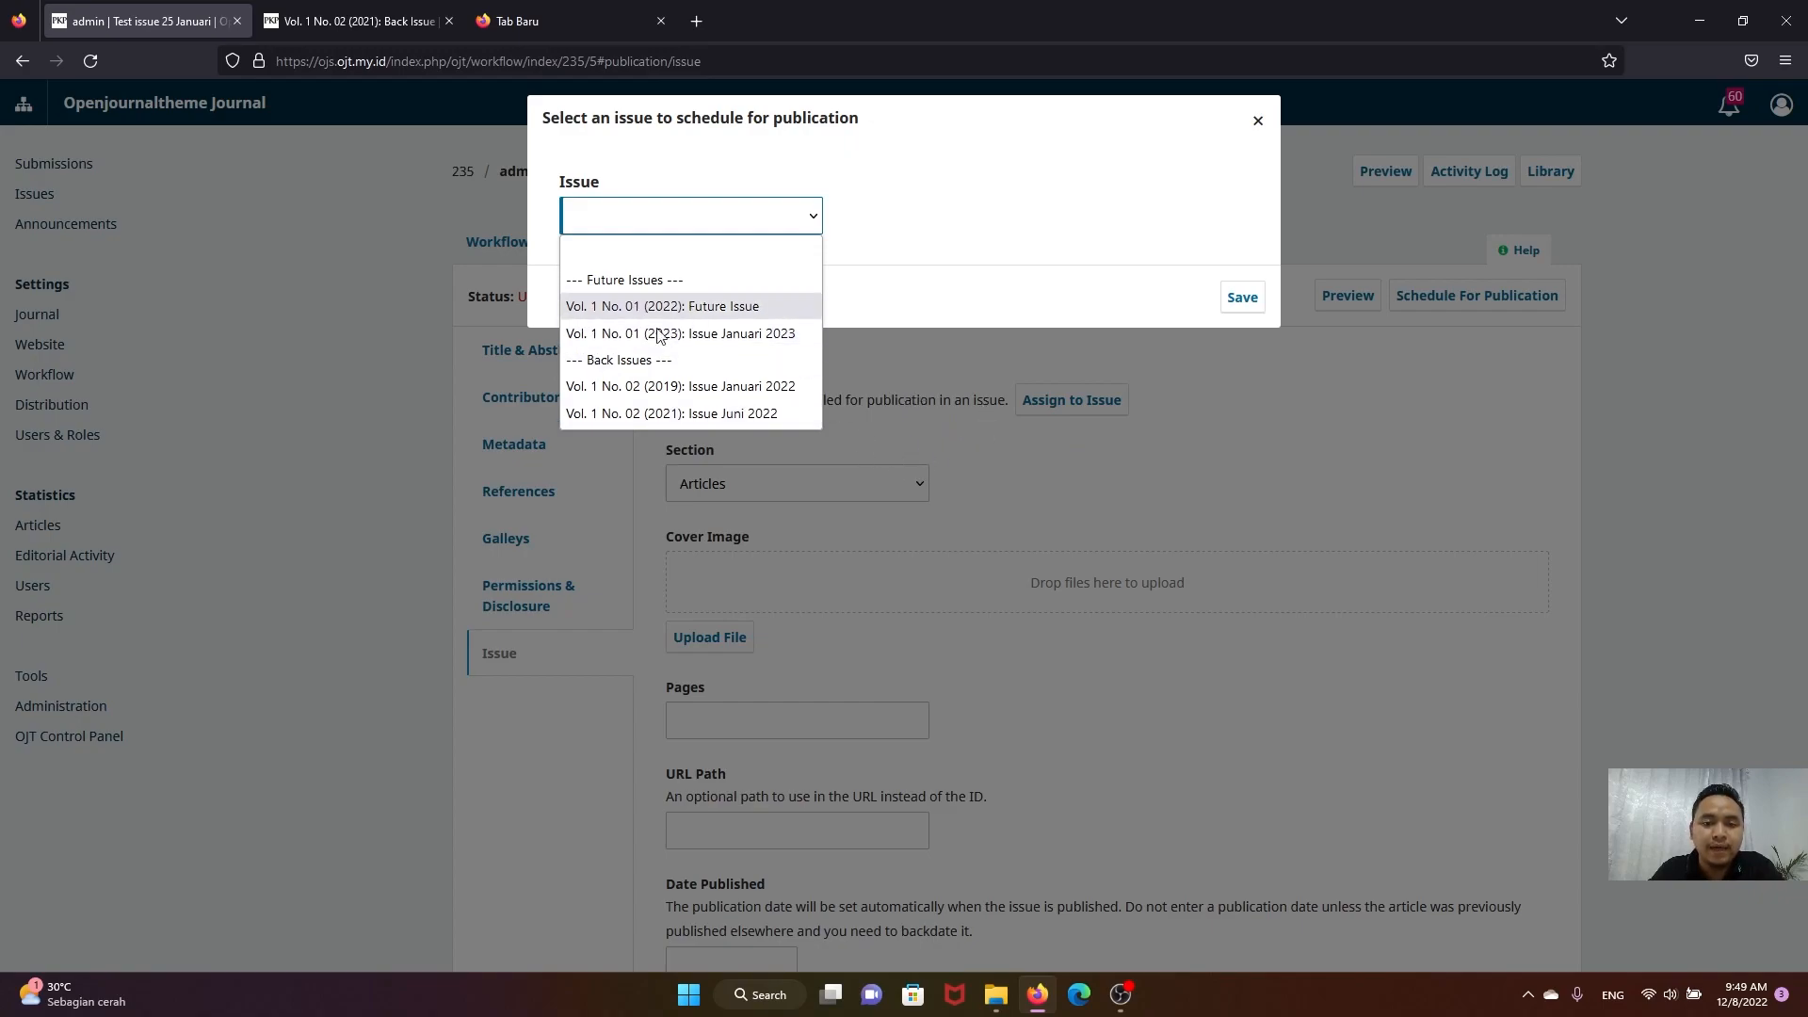
pyautogui.click(735, 334)
pyautogui.click(1224, 297)
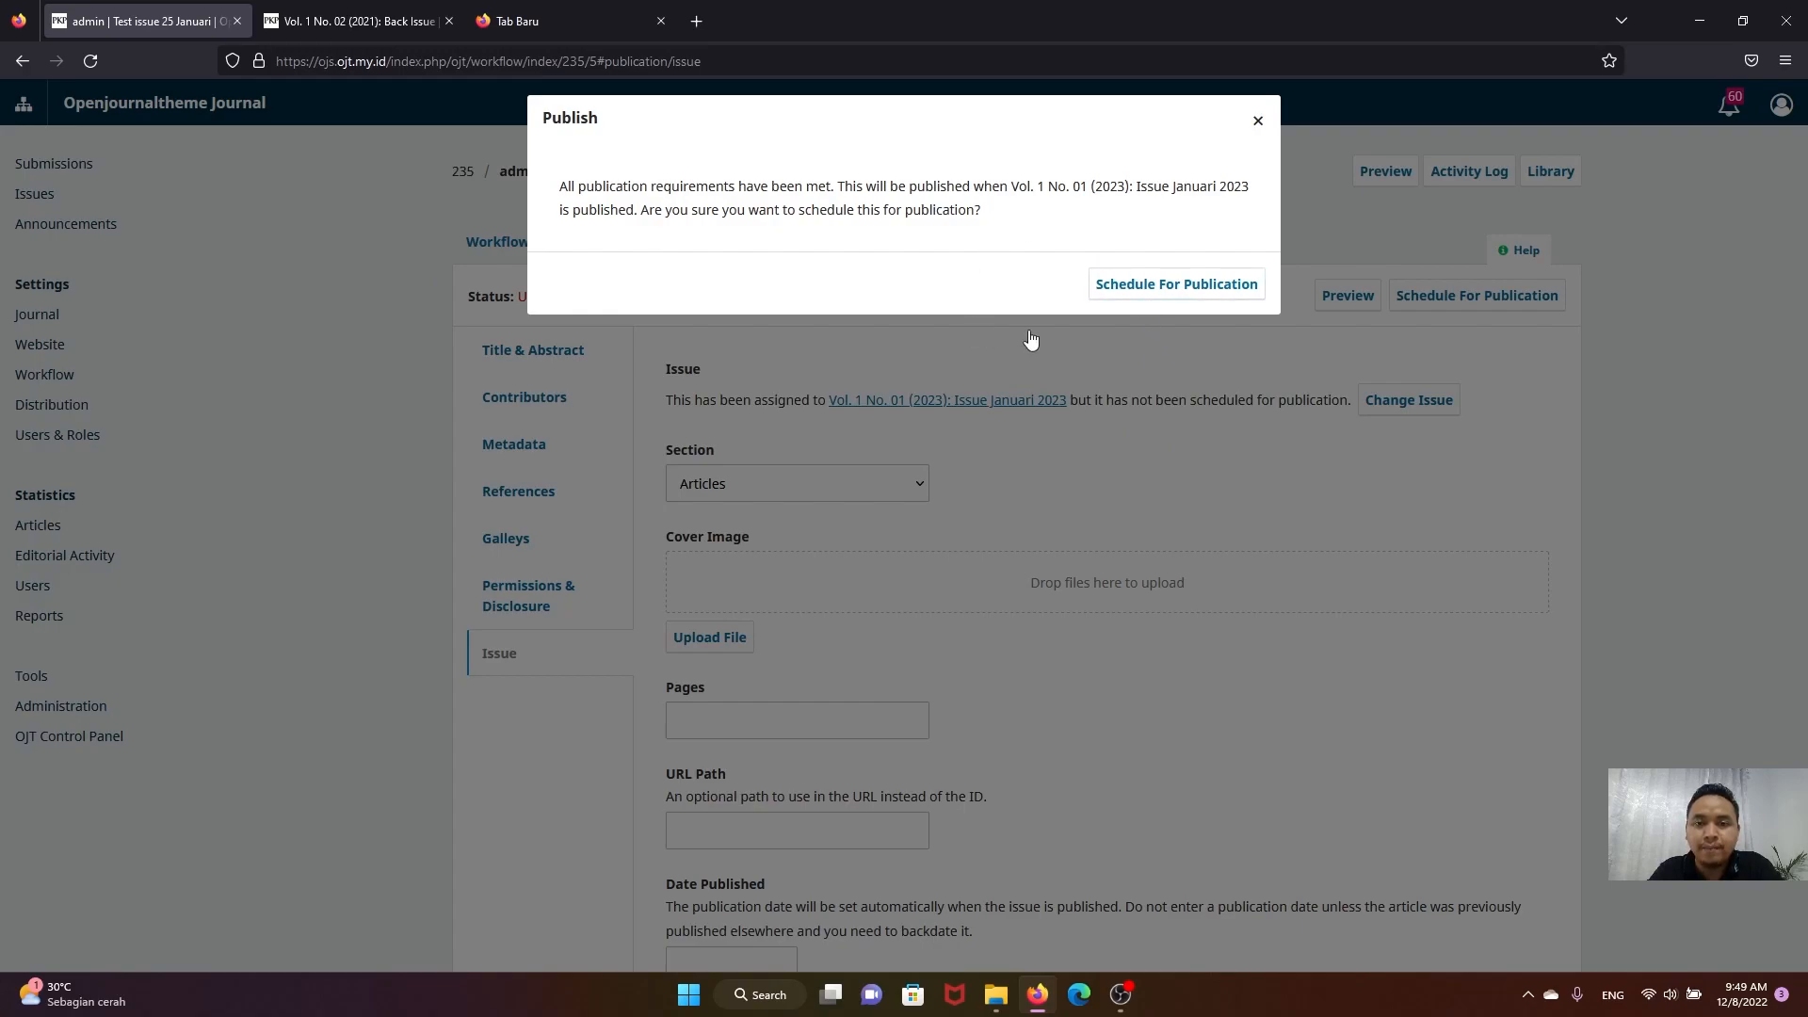
pyautogui.click(1160, 292)
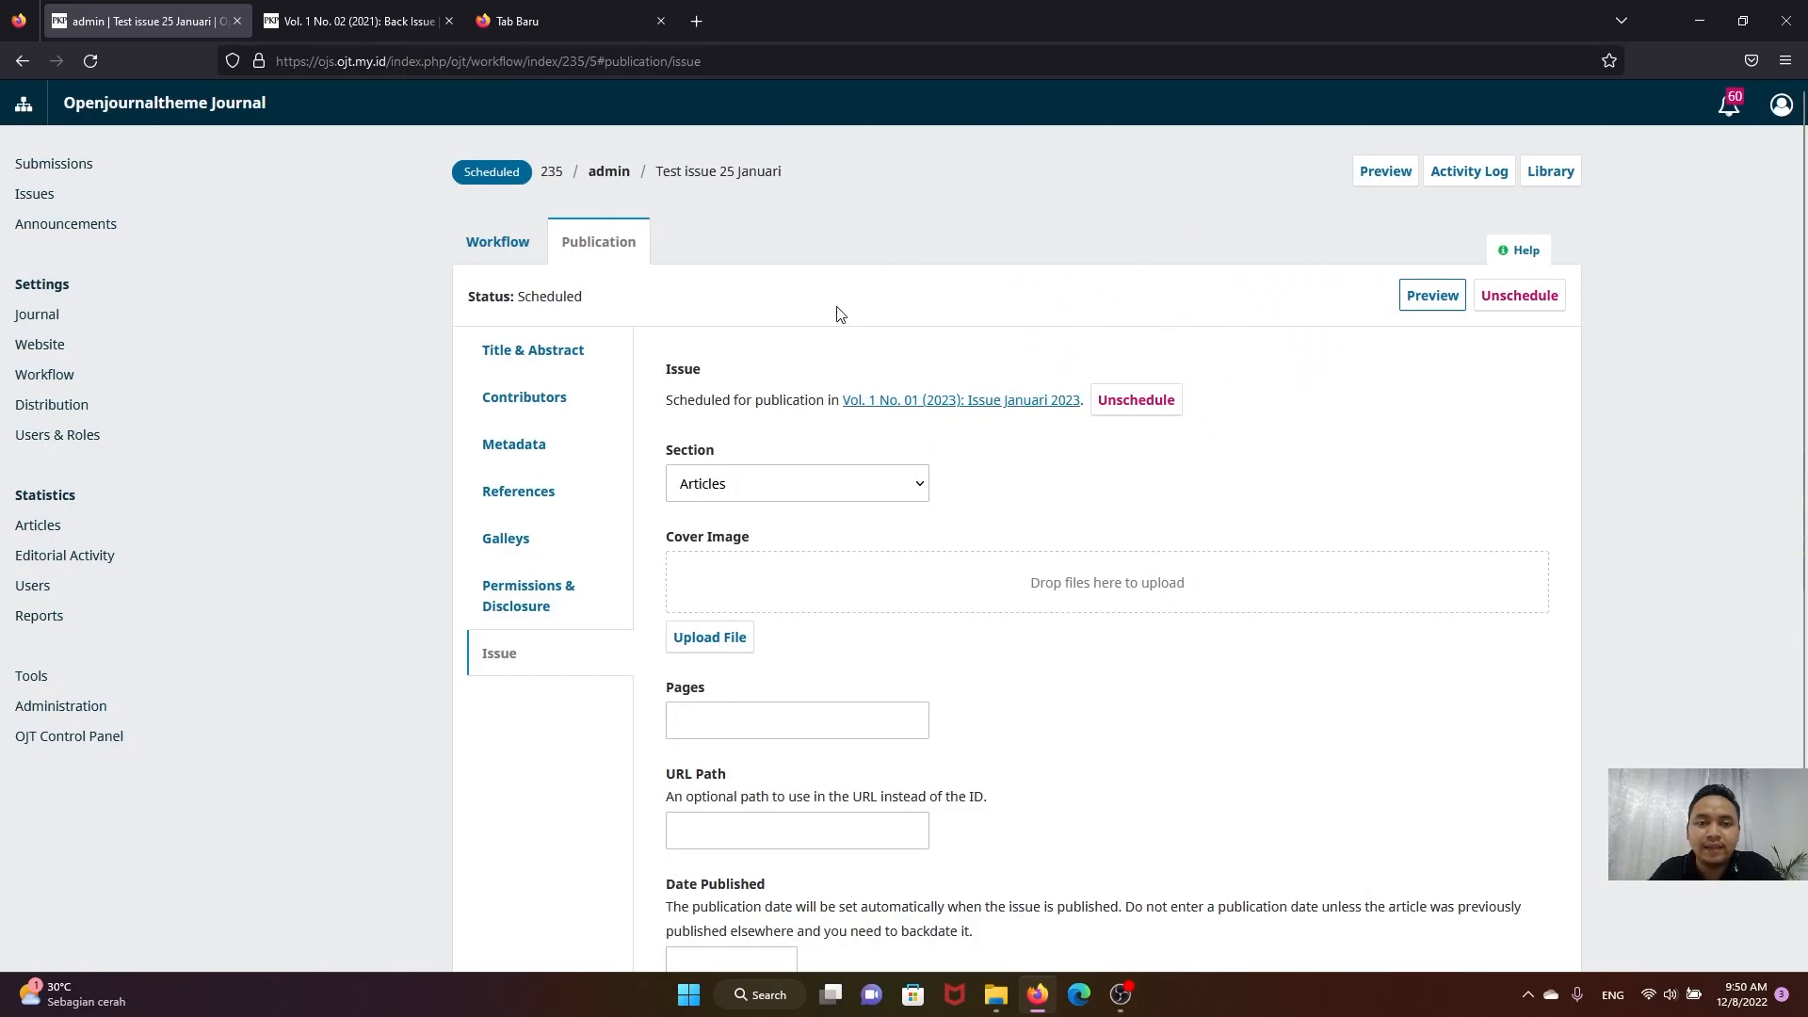
# Step: Check the future issues, then the active and archived submissions for the status of "Test issue 25 Januari"
pyautogui.click(38, 200)
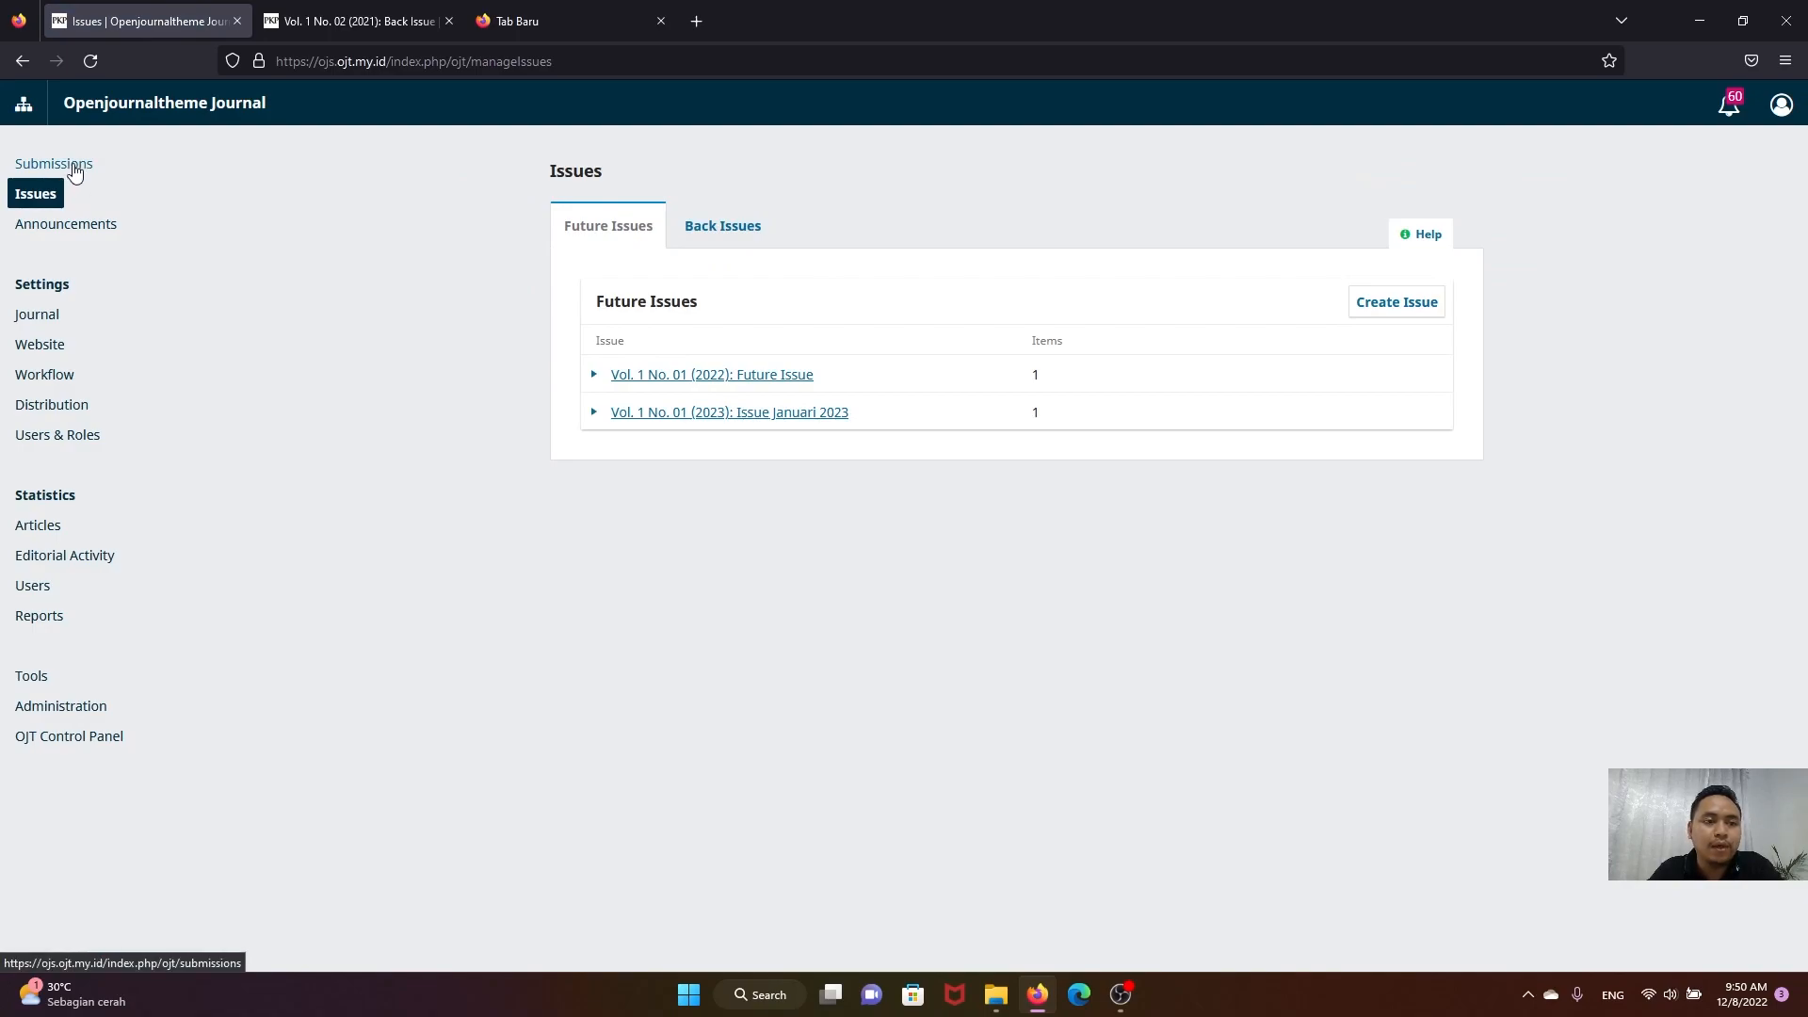
pyautogui.click(74, 170)
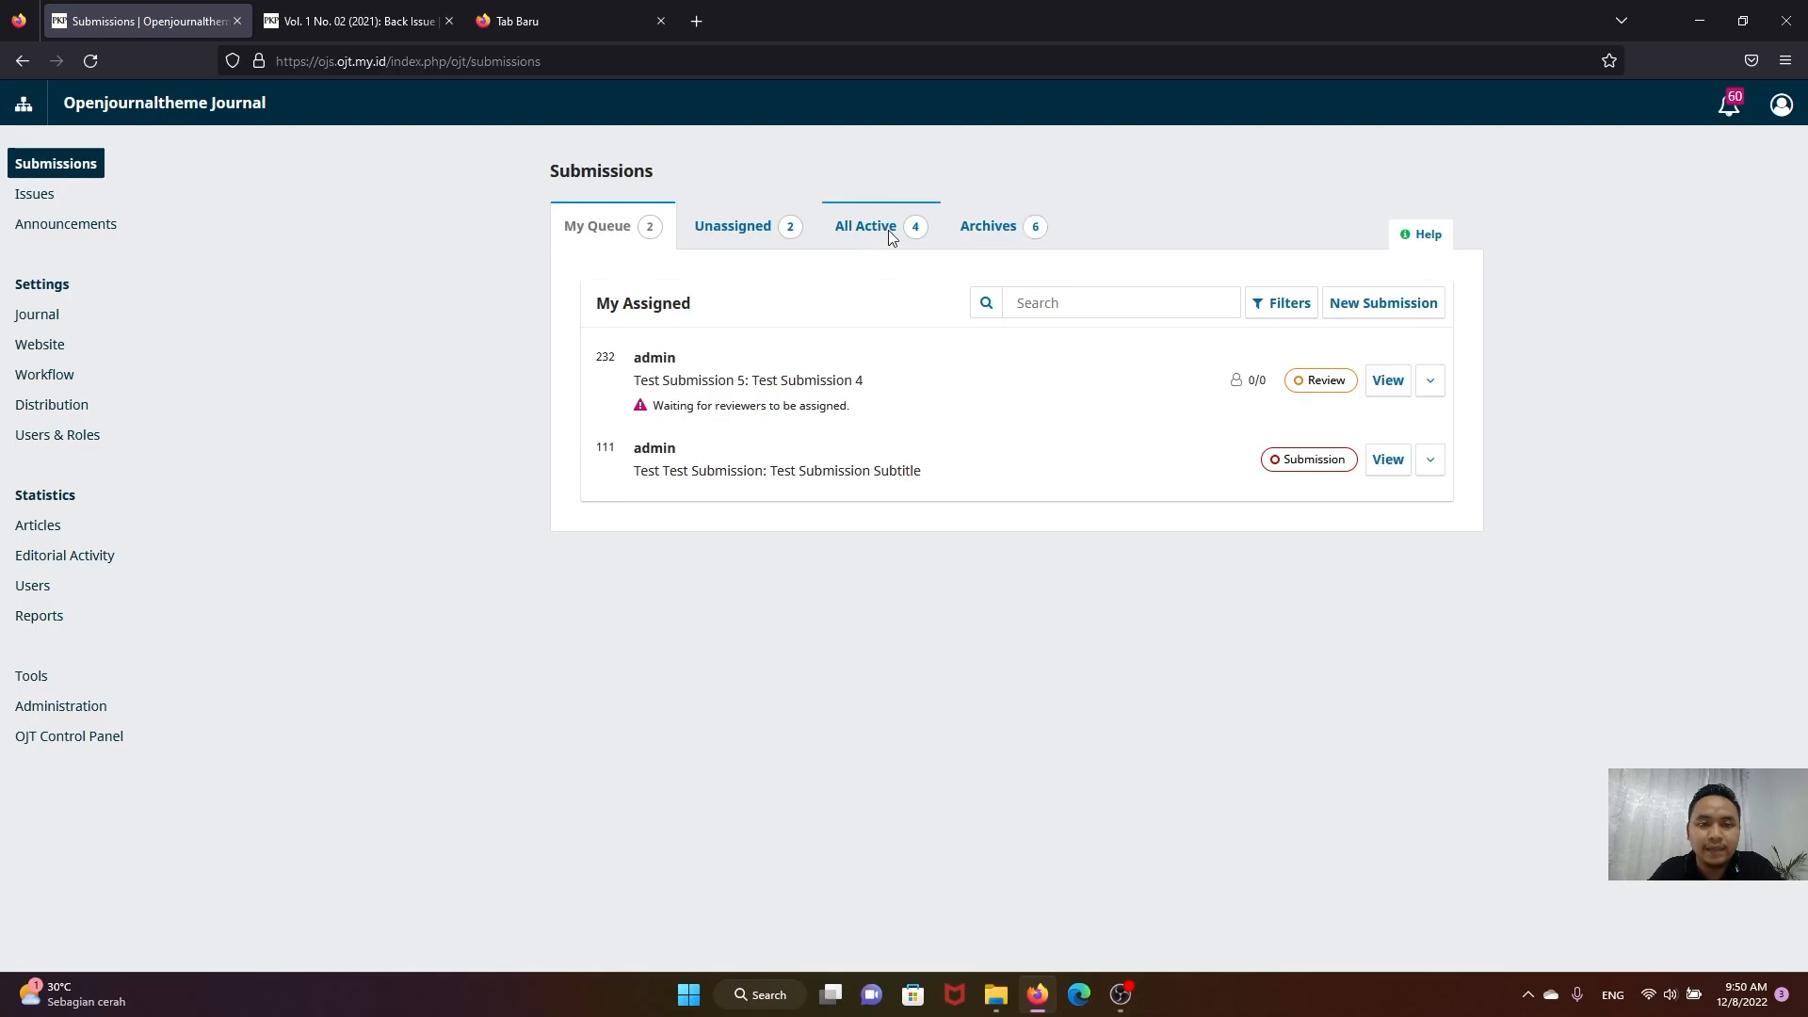
pyautogui.click(896, 233)
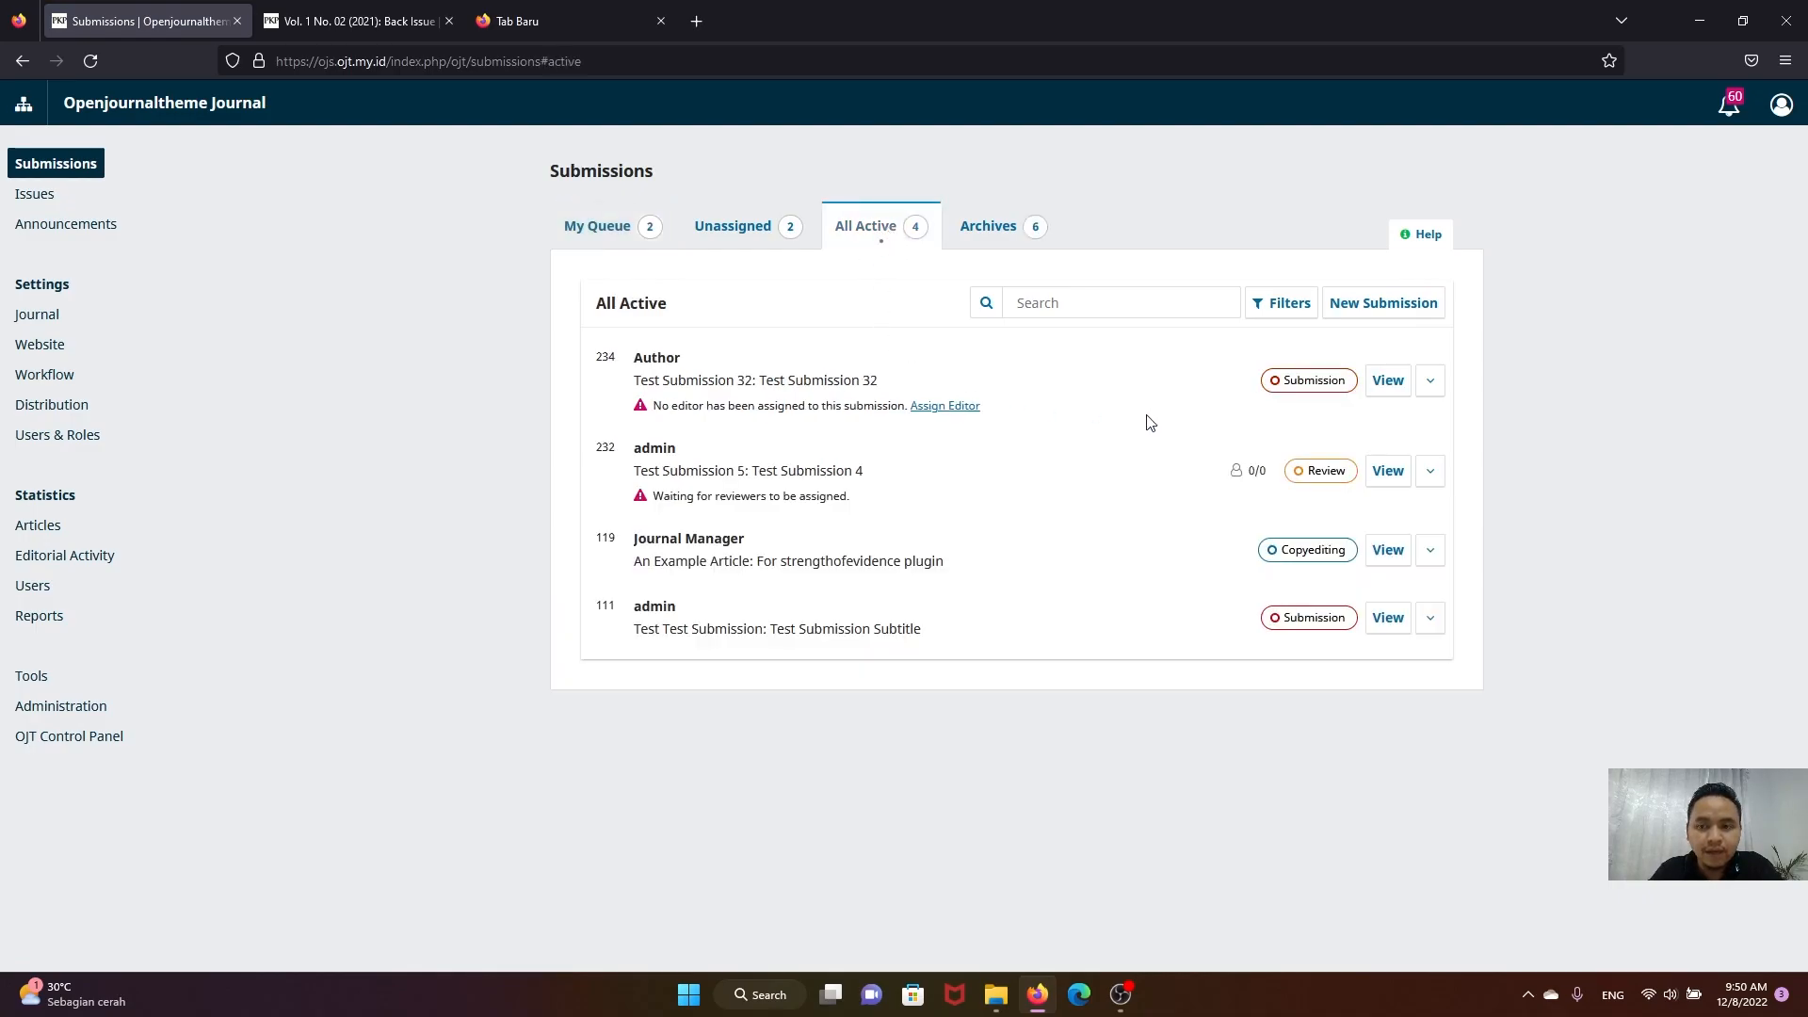
pyautogui.click(985, 227)
pyautogui.moveTo(801, 389); pyautogui.dragTo(639, 366)
pyautogui.click(700, 363)
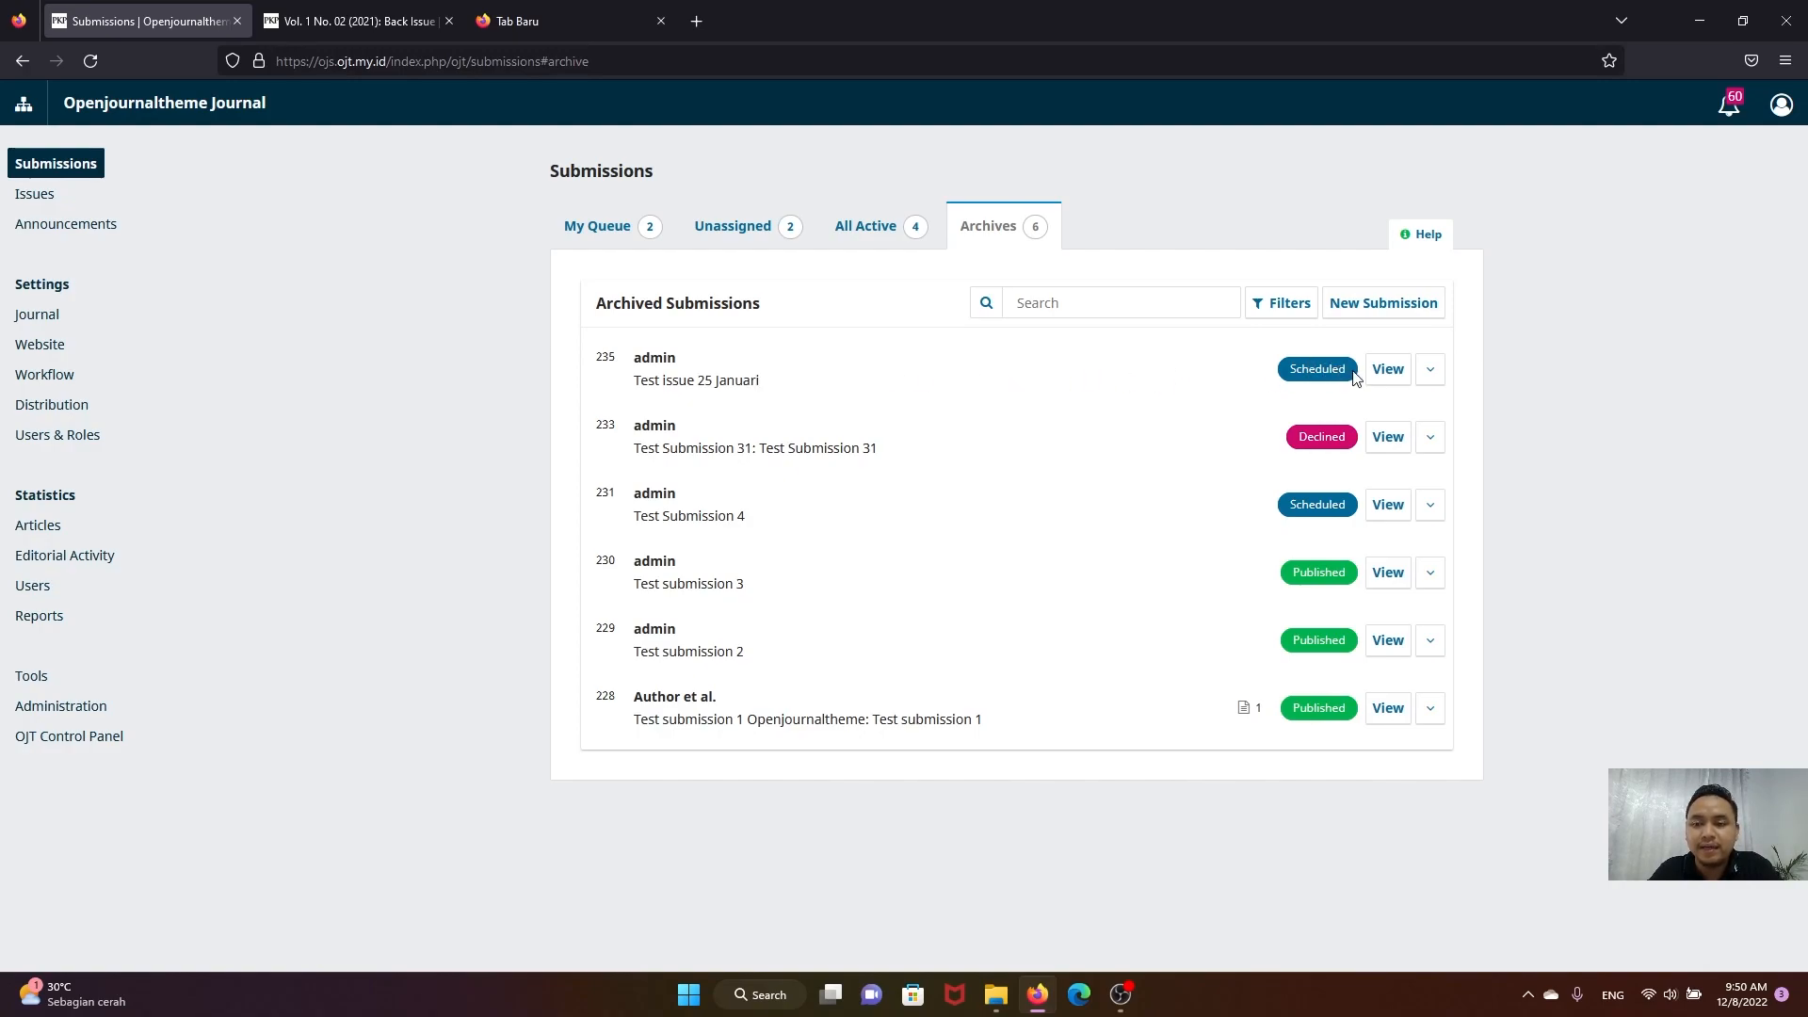
pyautogui.moveTo(1352, 374); pyautogui.dragTo(1292, 370)
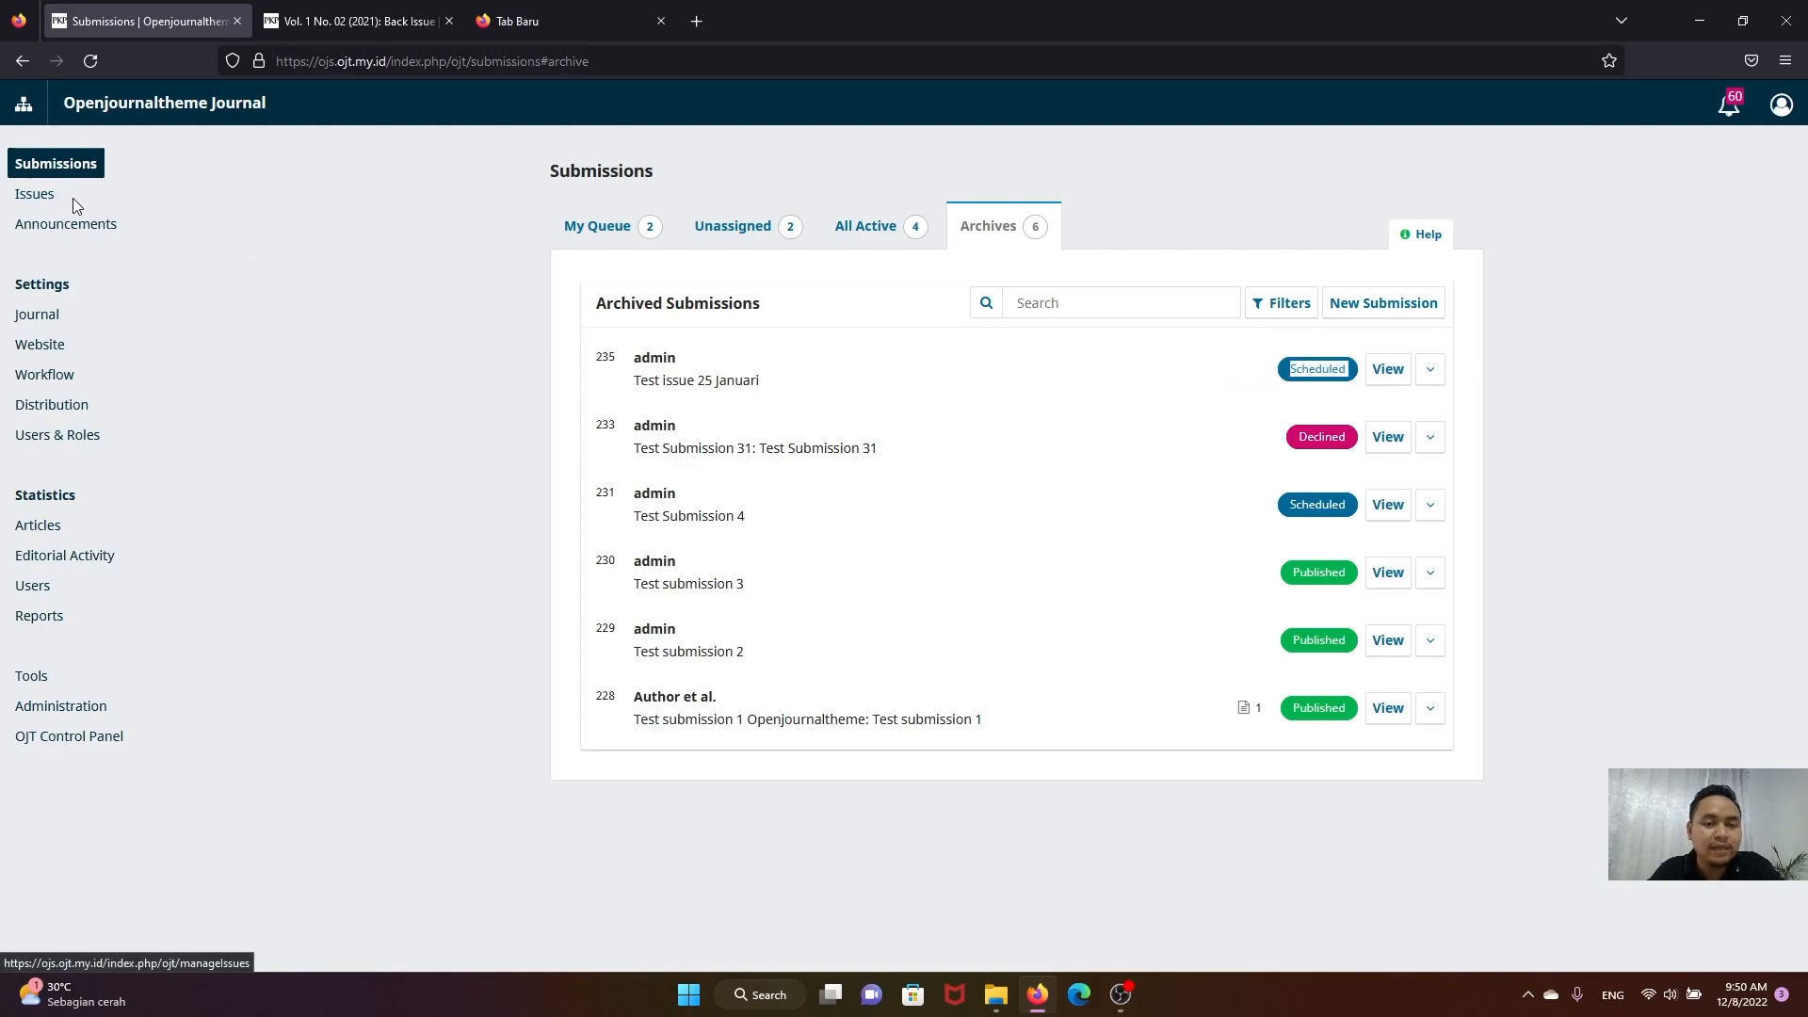
# Step: Return to the future issues and show the available actions for Vol. 1 No. 01 (2023): Issue Januari 2023
pyautogui.click(35, 195)
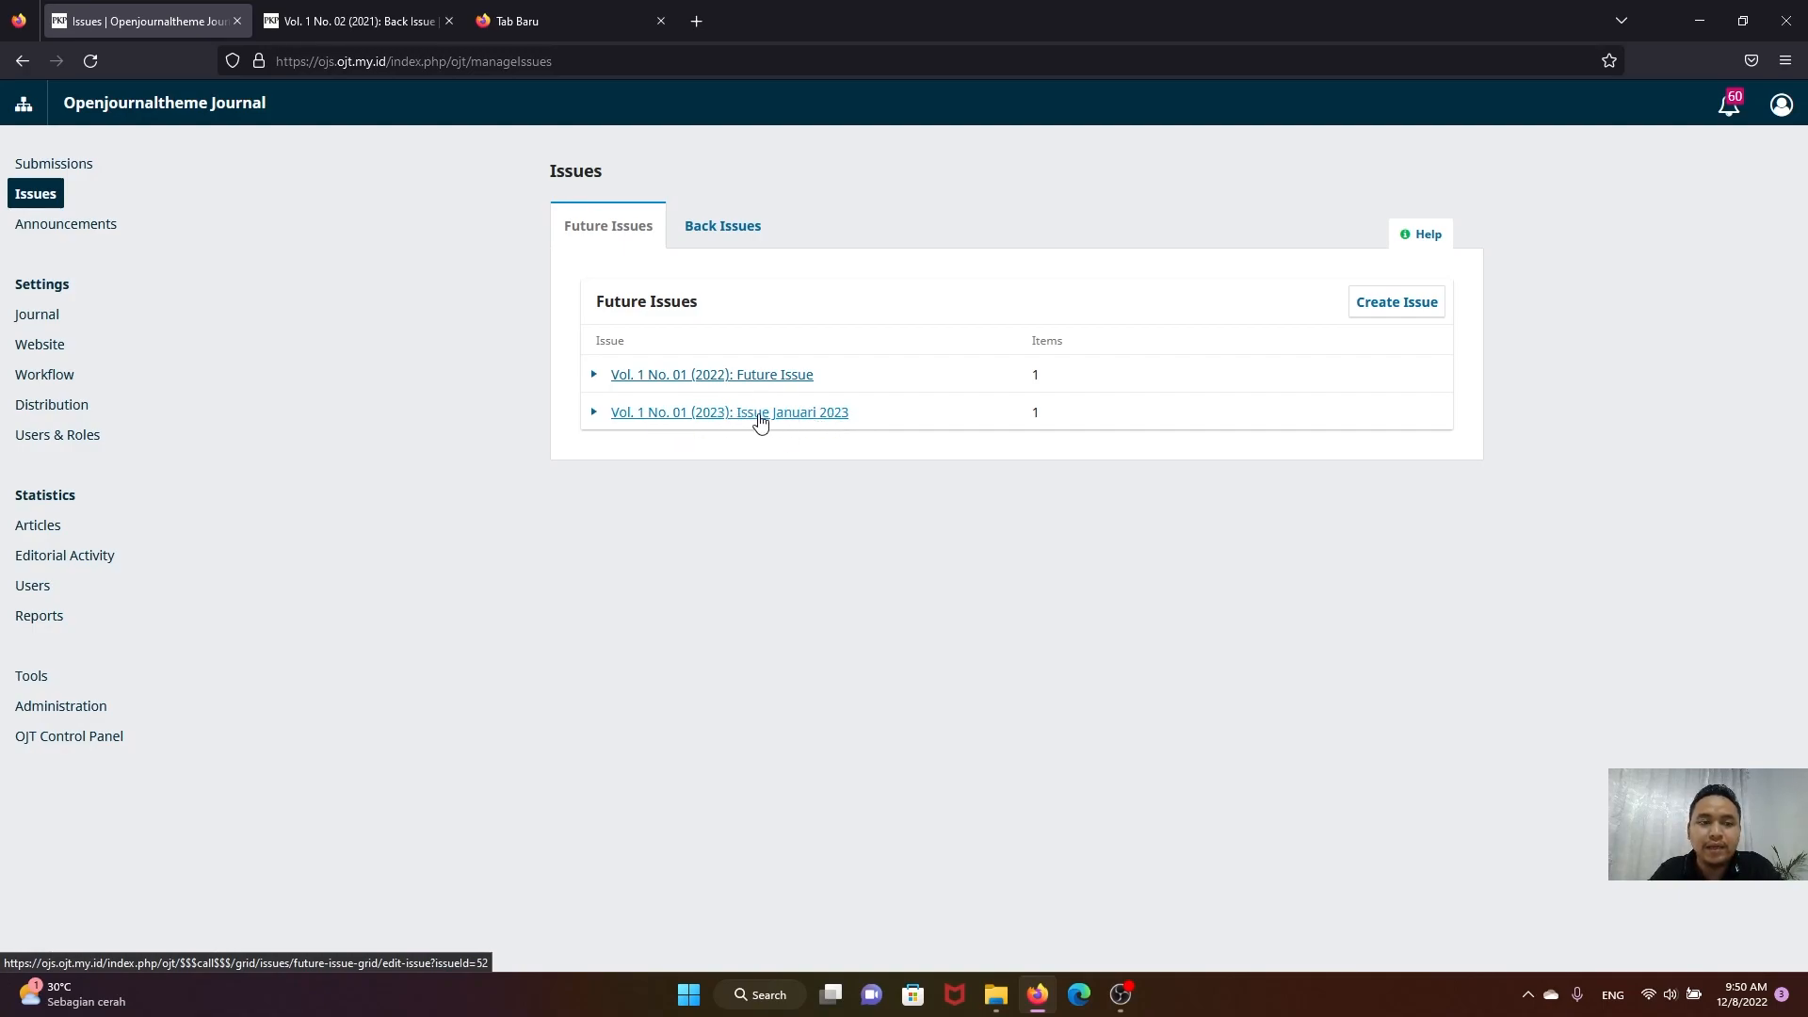
pyautogui.click(594, 414)
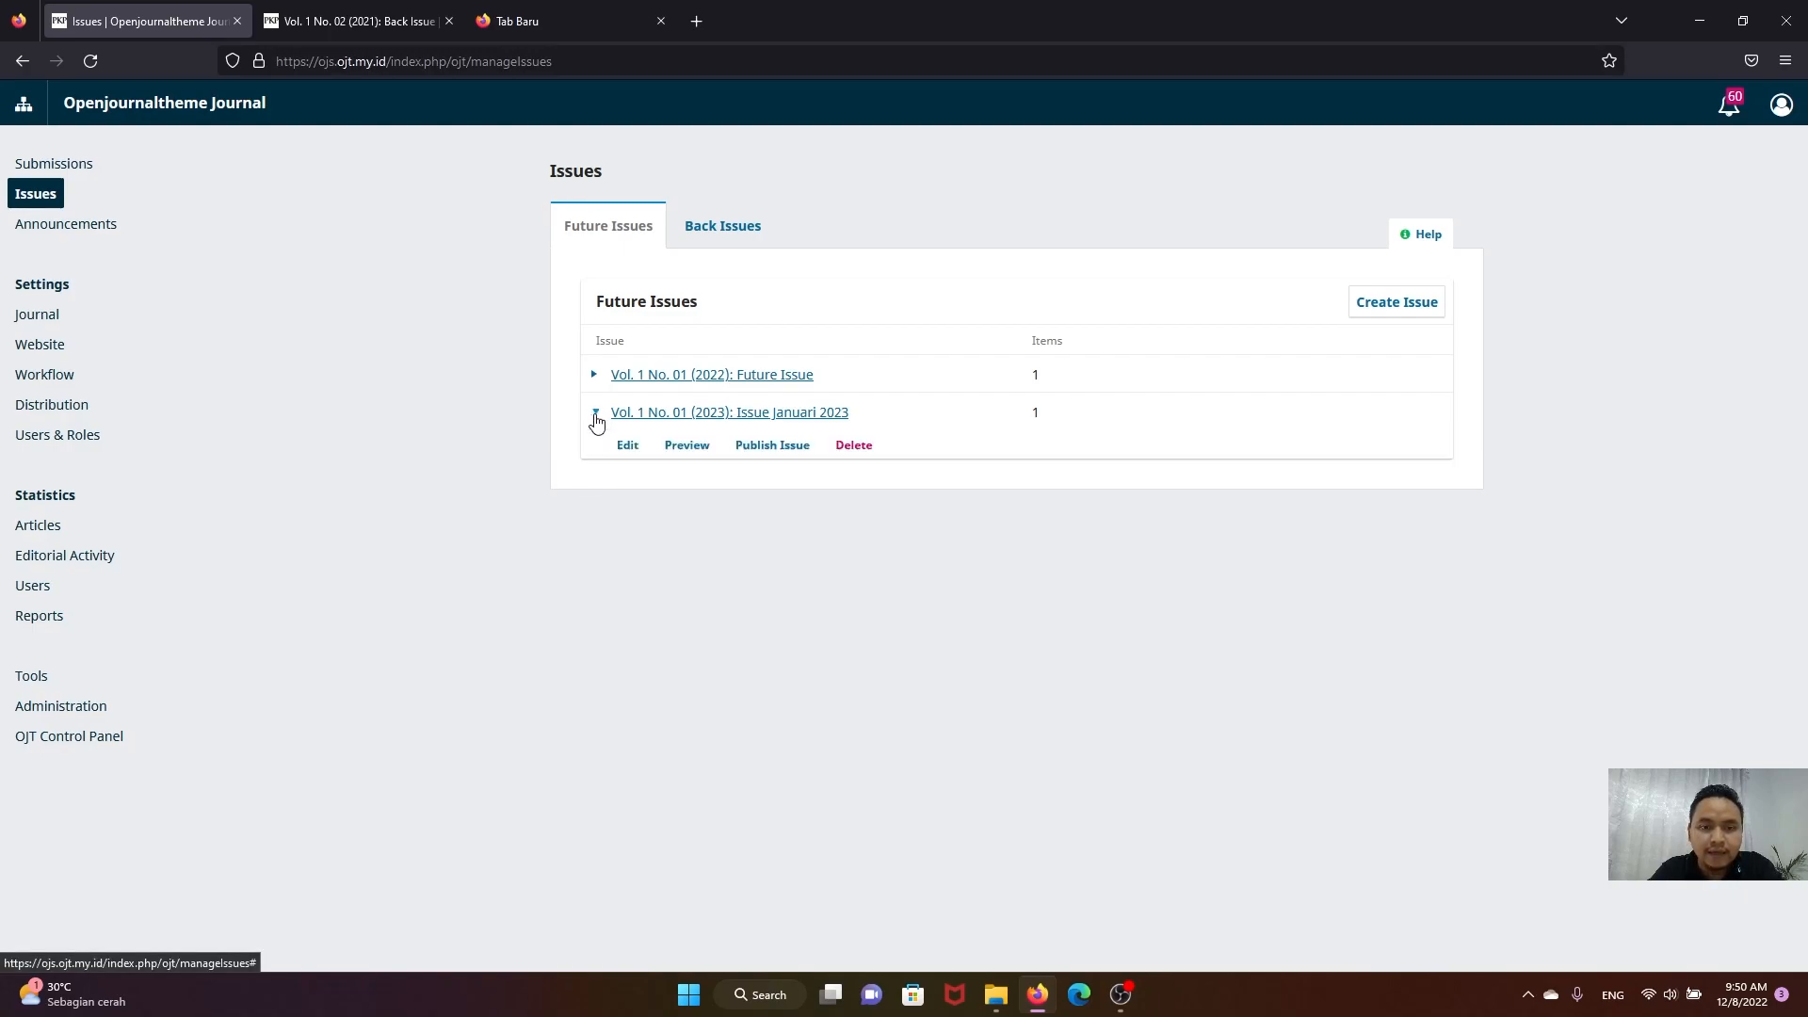
pyautogui.click(772, 446)
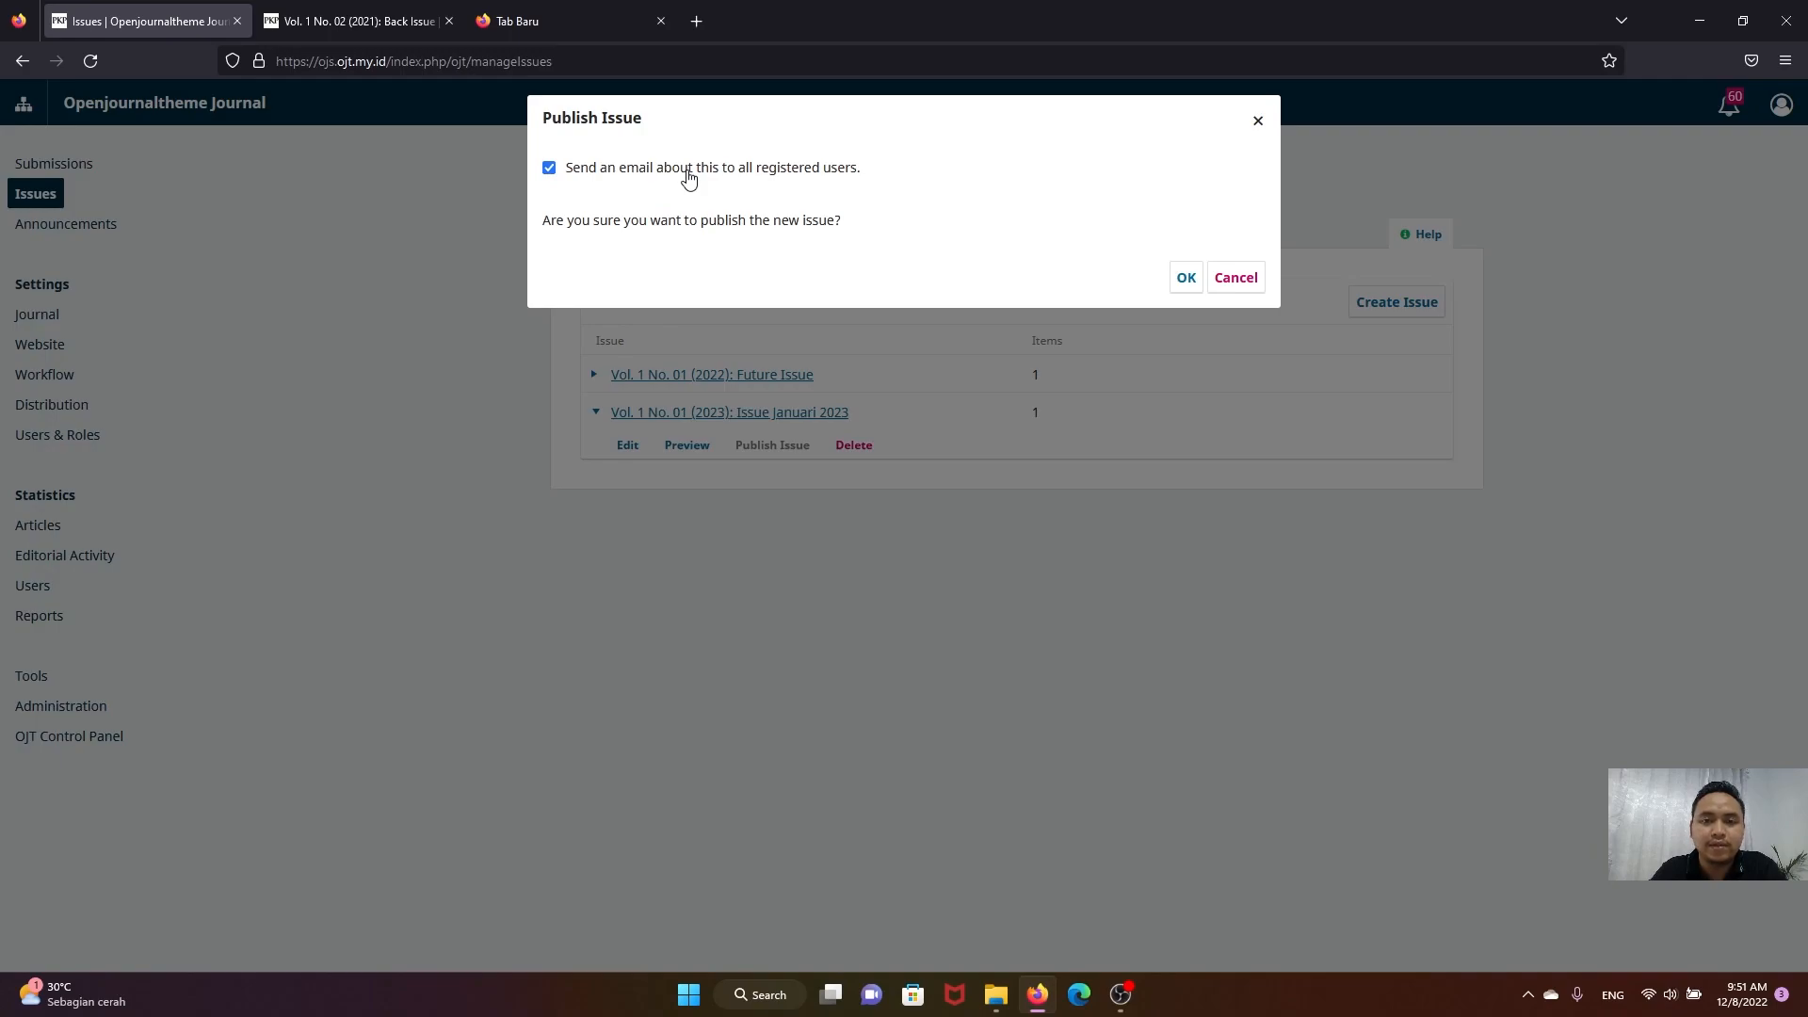
pyautogui.click(1185, 276)
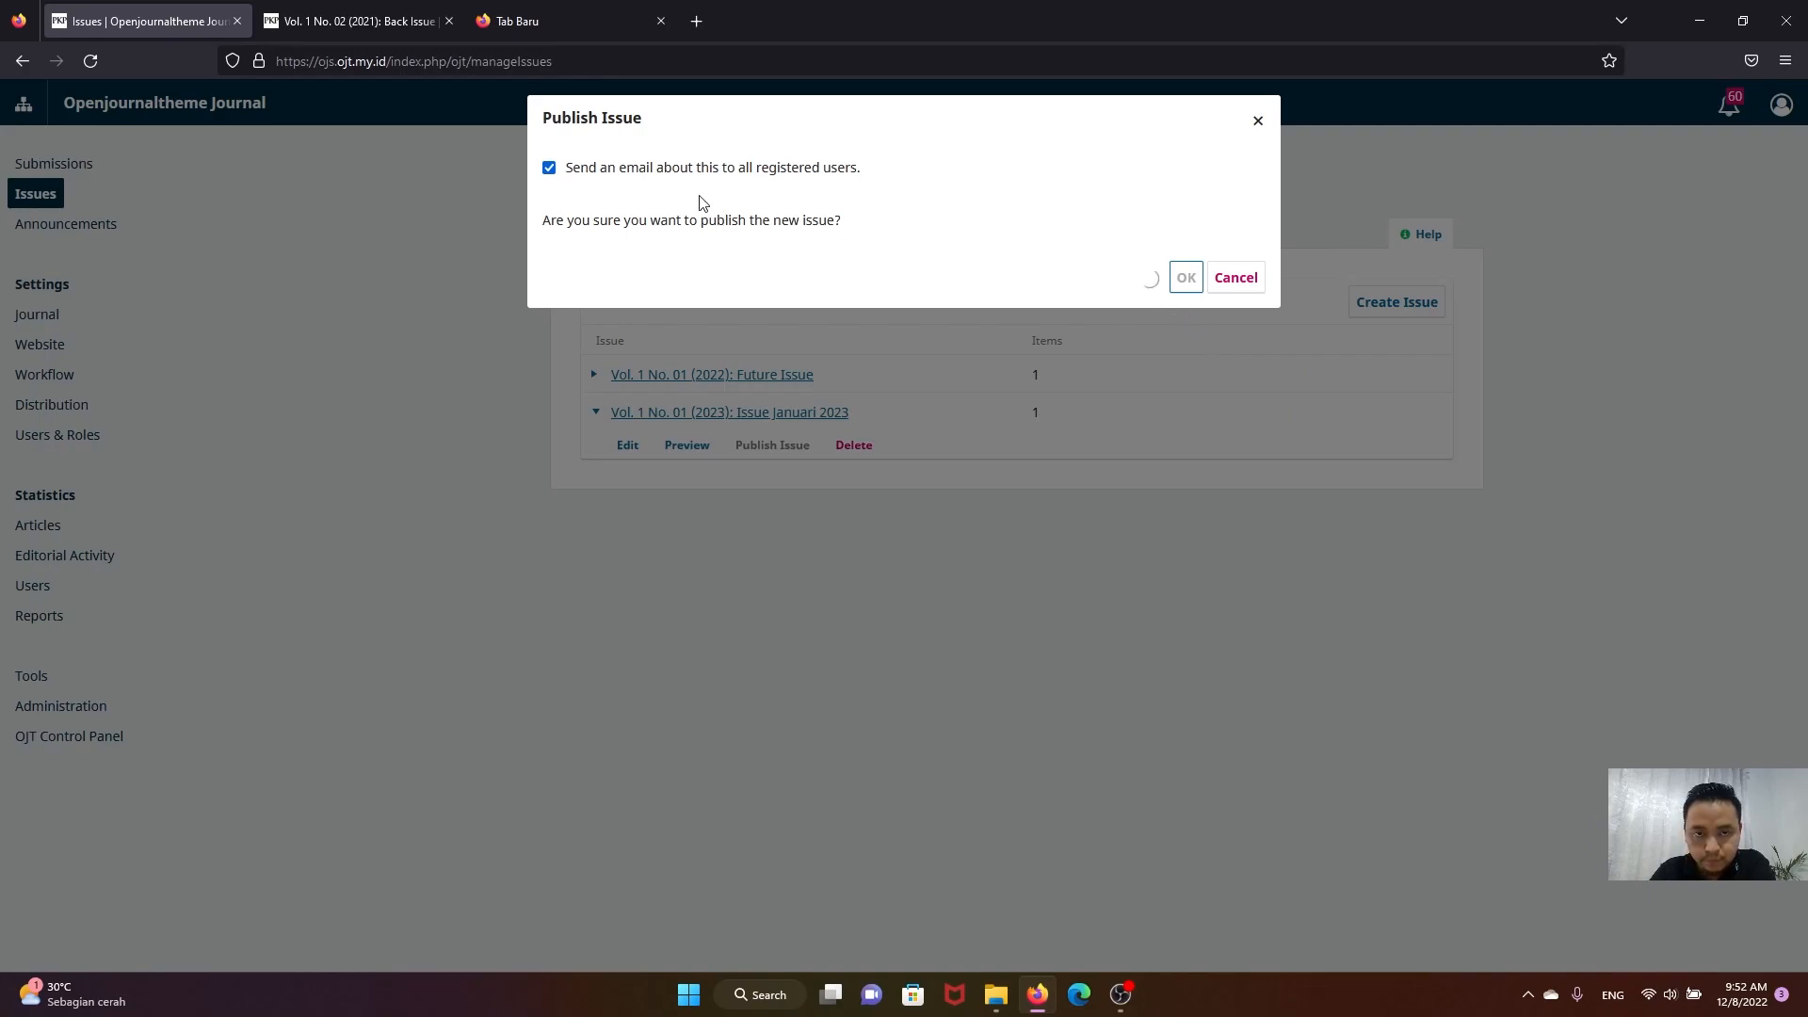
pyautogui.click(681, 172)
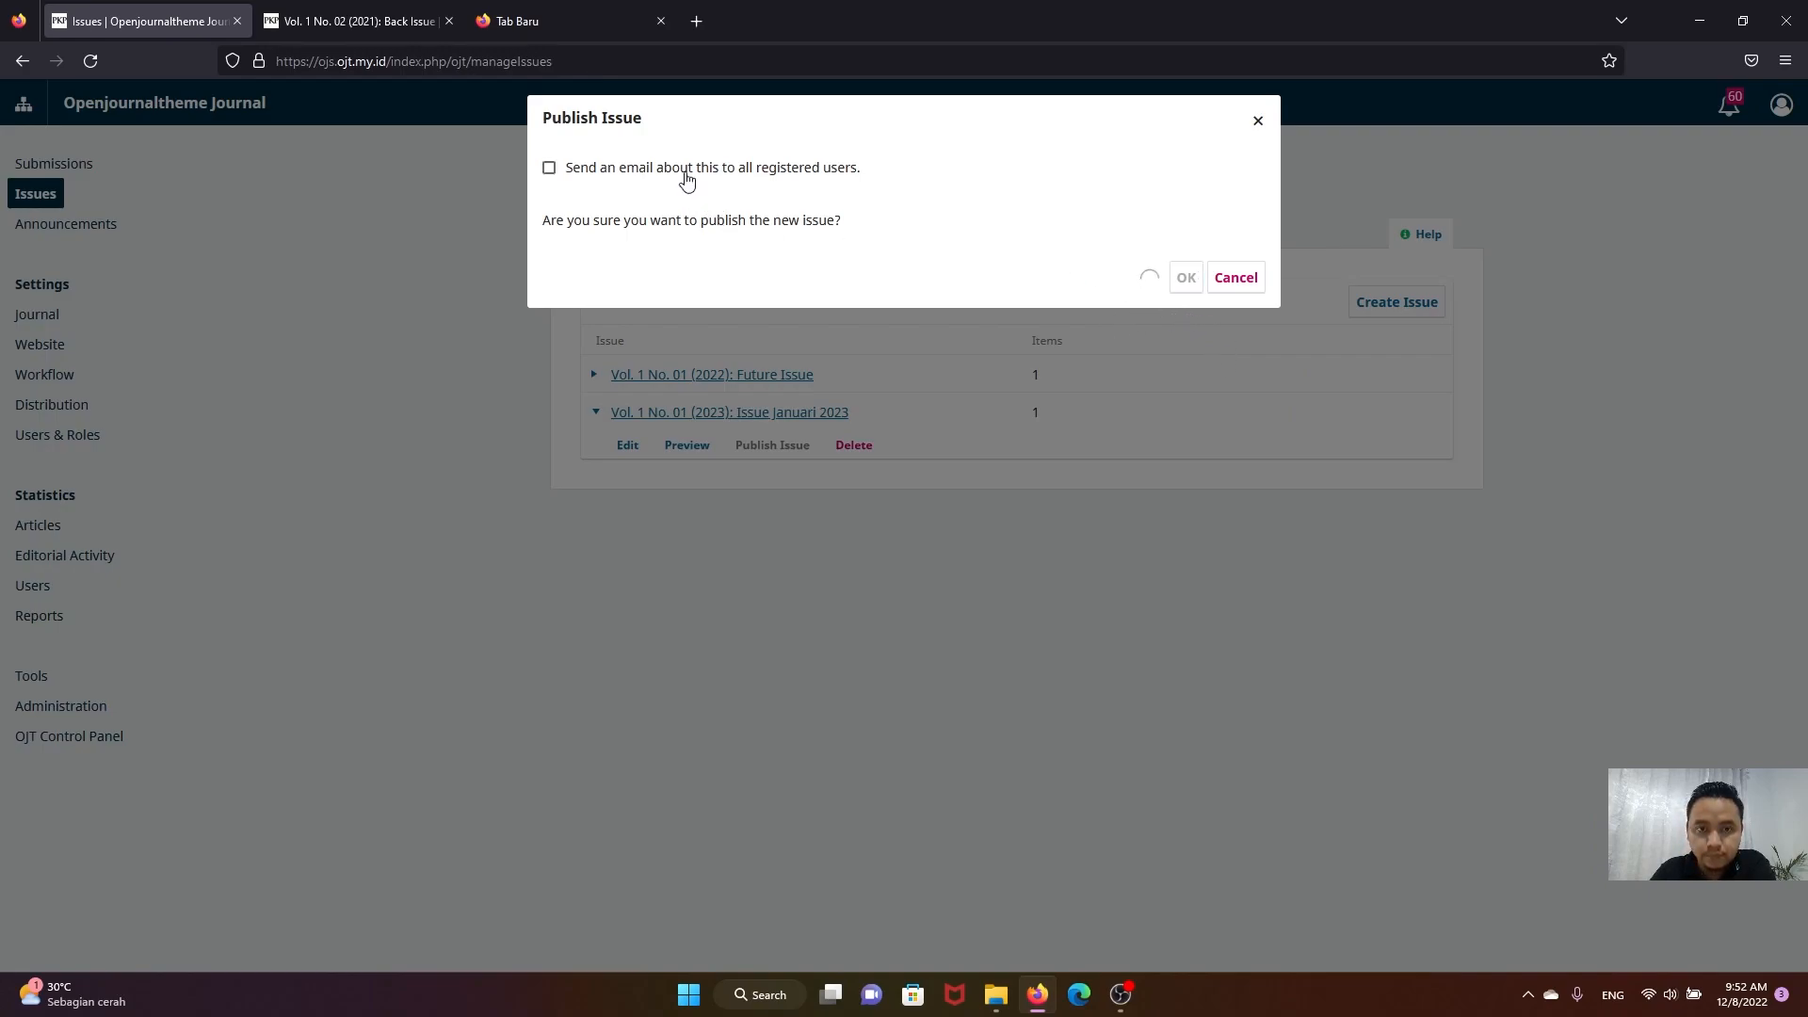
pyautogui.click(1224, 275)
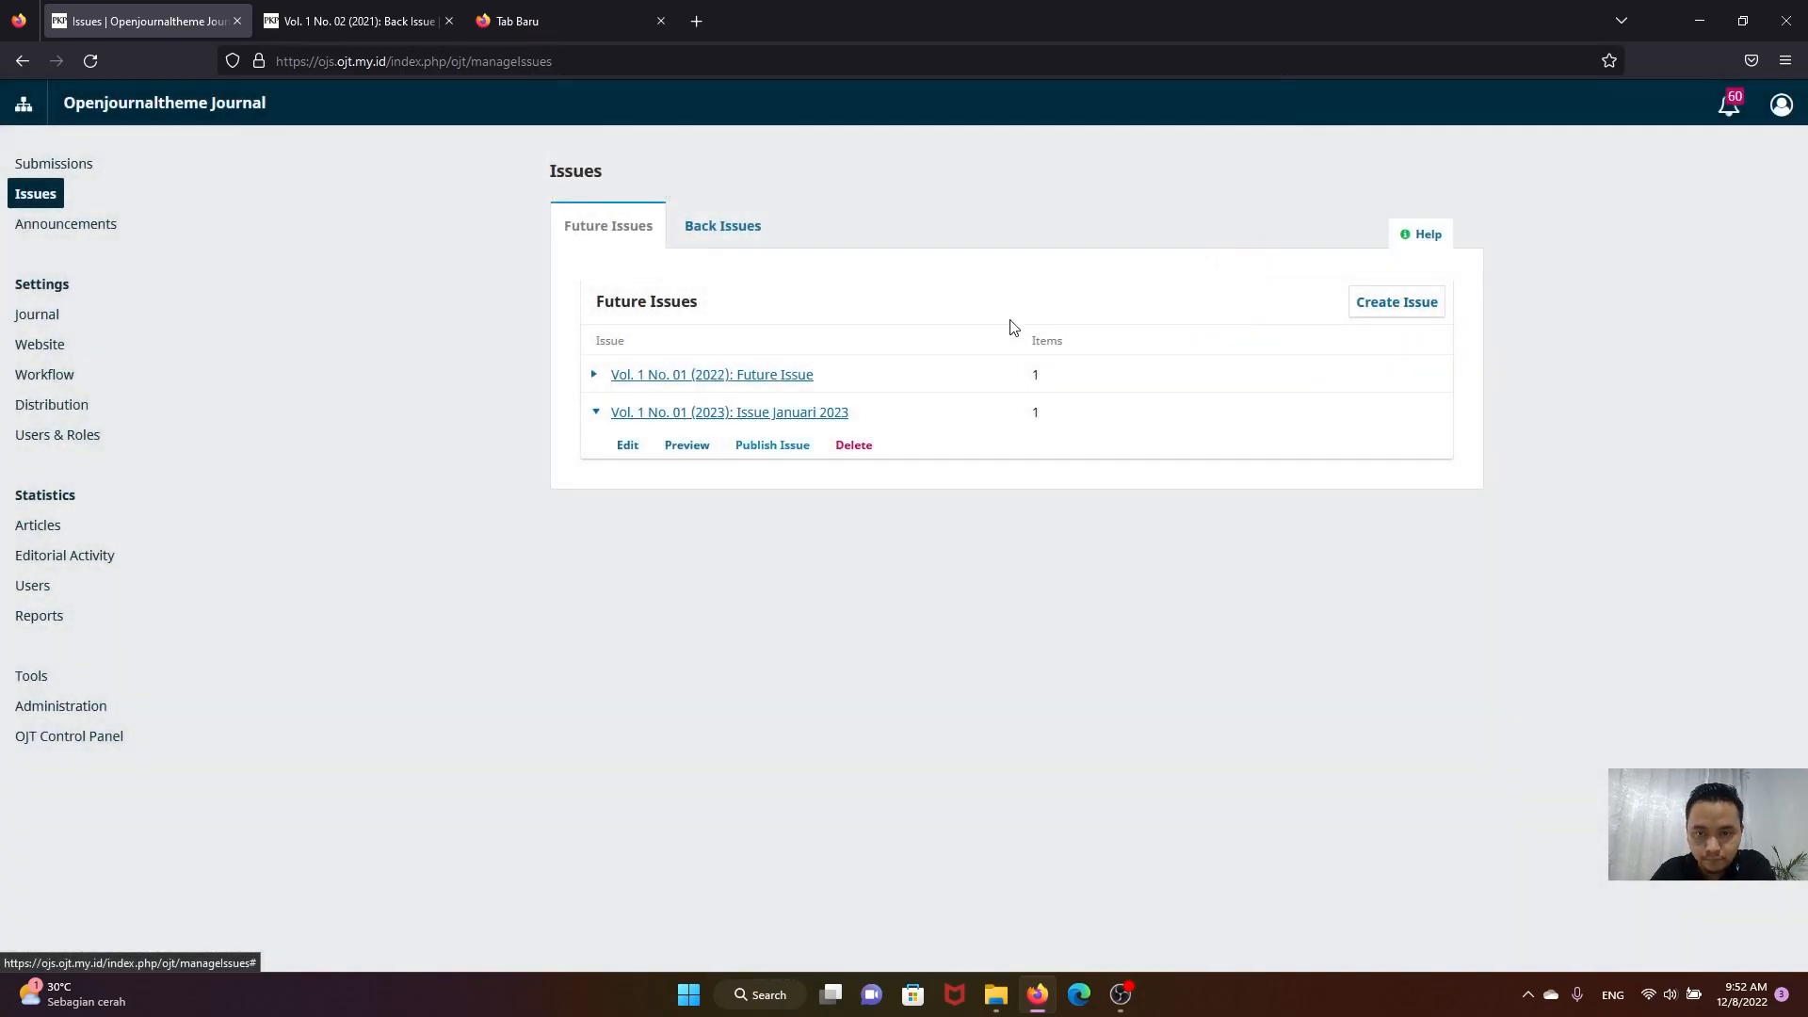
# Step: Publish Vol. 1 No. 01 (2023): Issue Januari 2023 without sending an email to all registered users
pyautogui.click(786, 456)
pyautogui.click(626, 175)
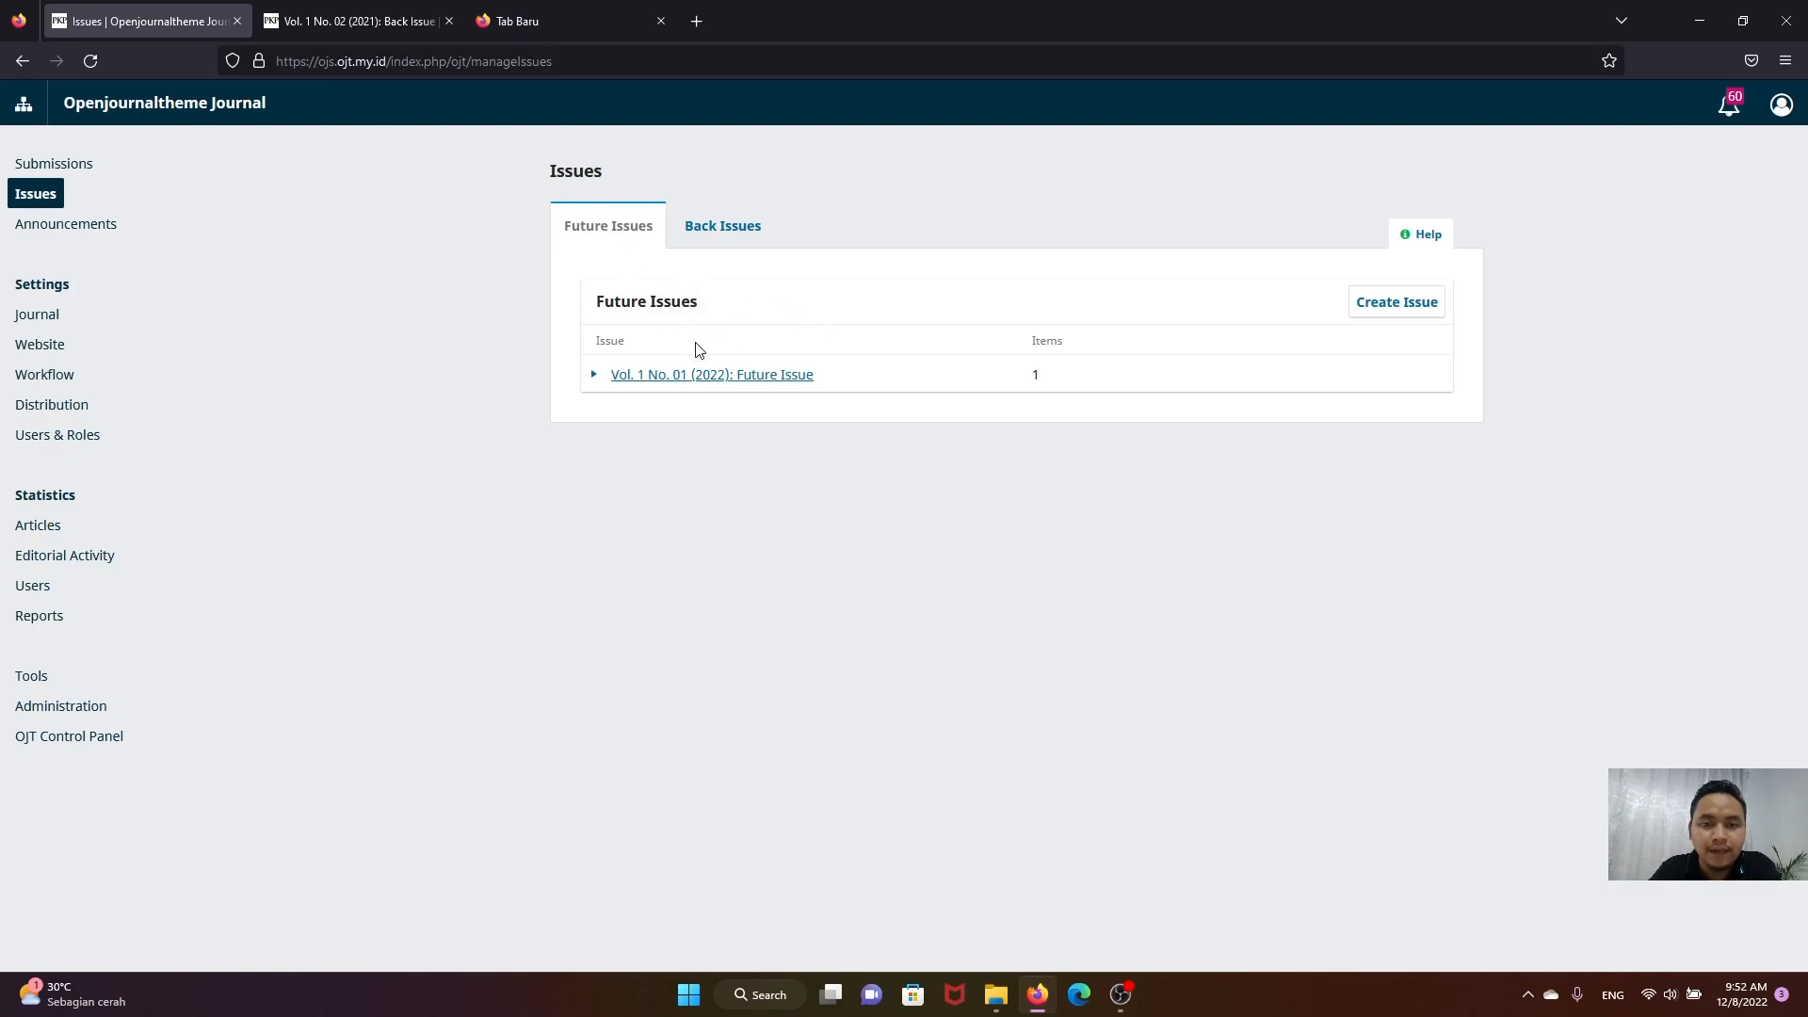
# Step: Compare the future and back issues lists and view the actions available for Vol. 1 No. 01 (2022): Future Issue
pyautogui.moveTo(844, 383); pyautogui.dragTo(614, 385)
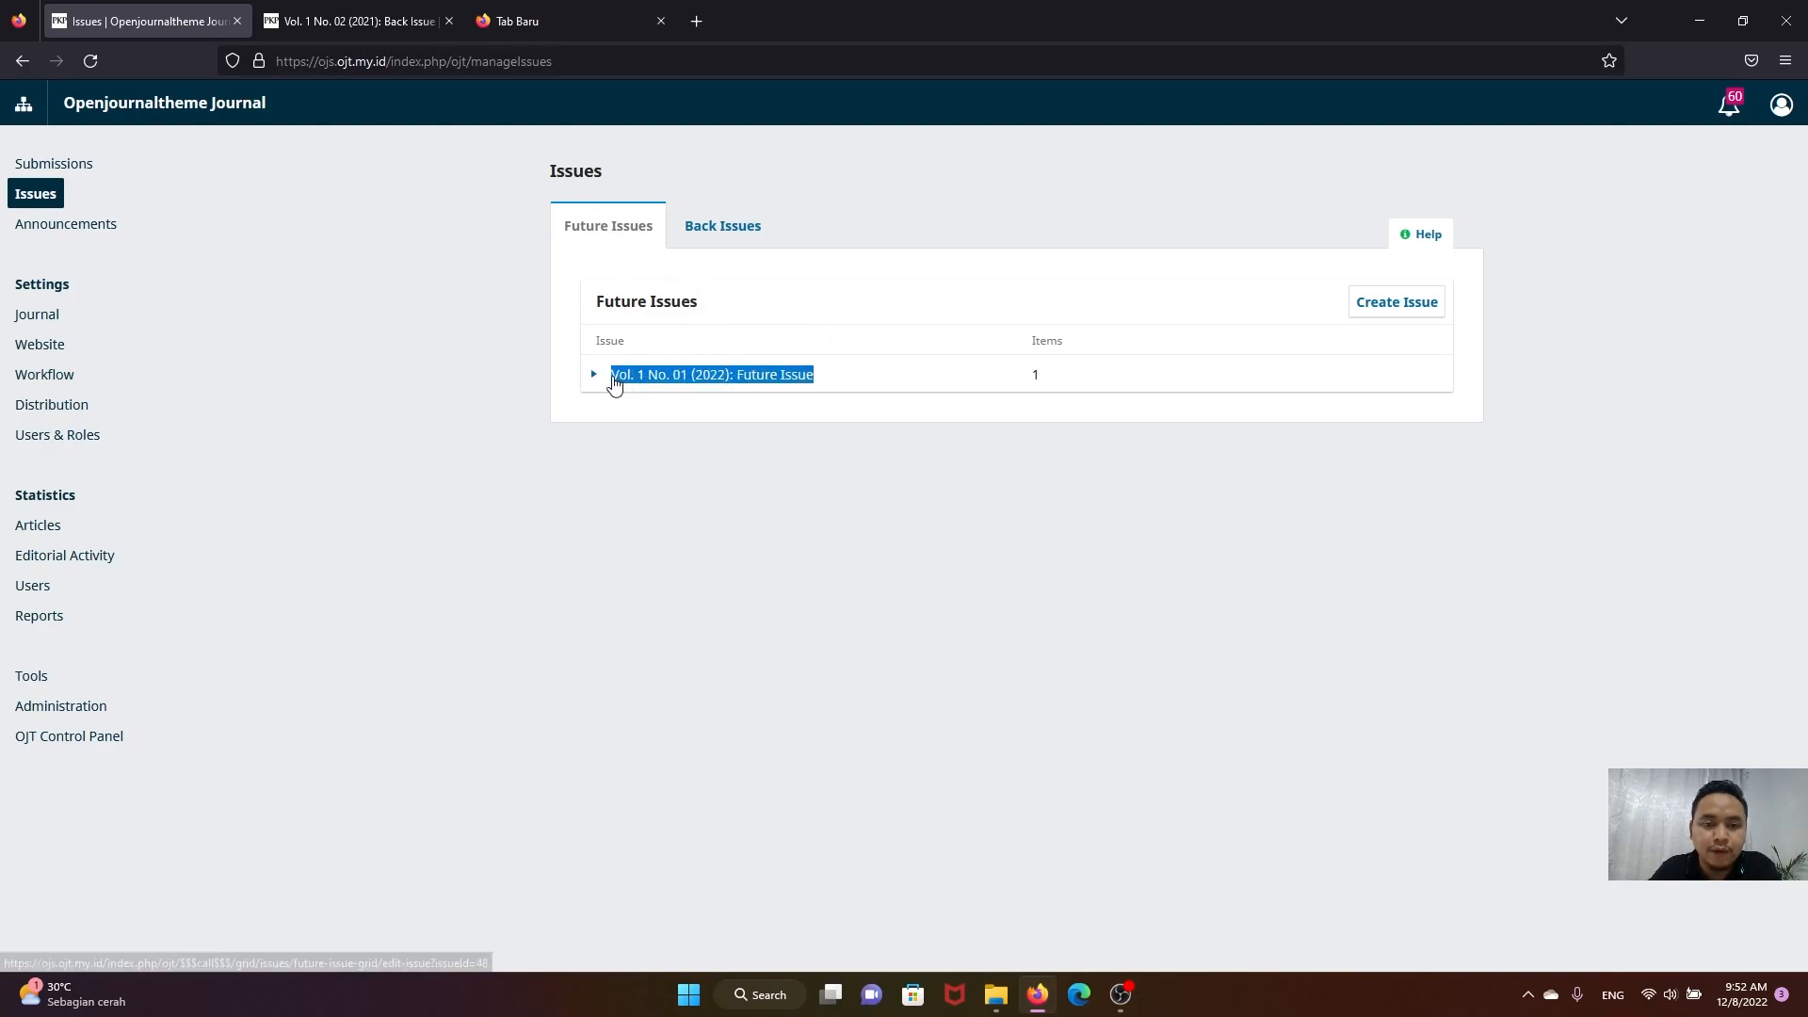
pyautogui.click(725, 231)
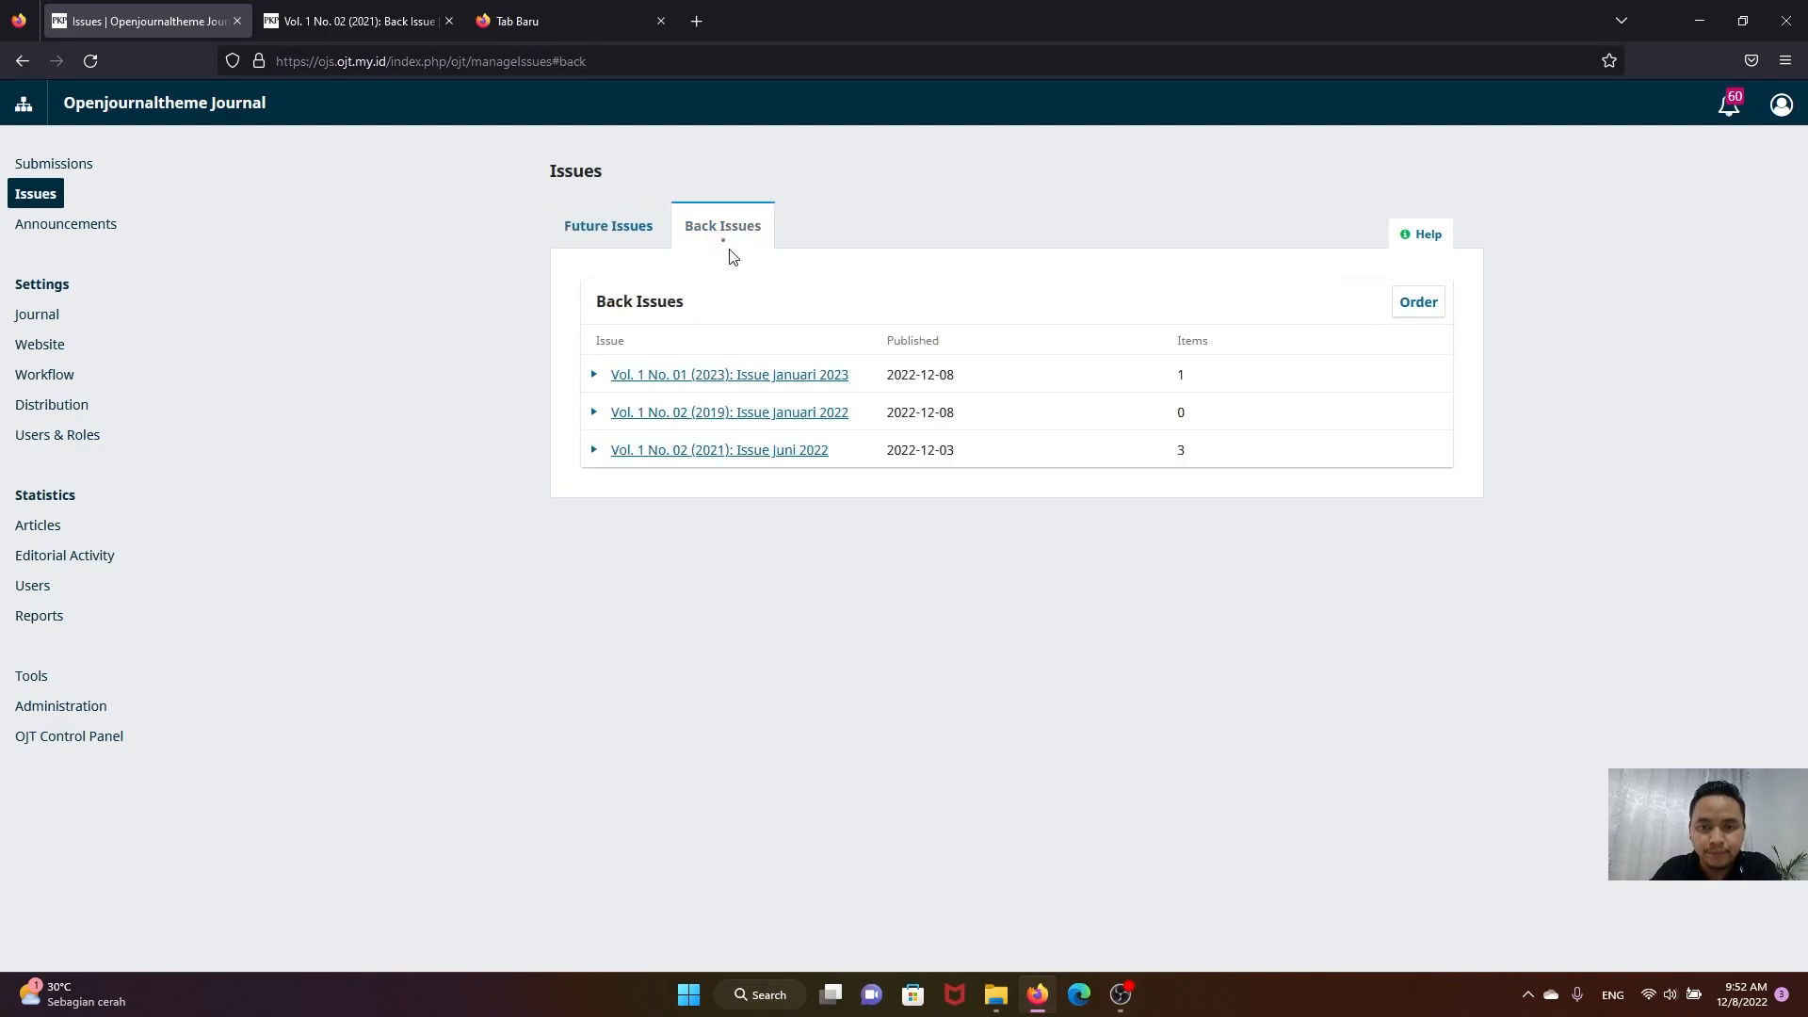
pyautogui.click(625, 228)
pyautogui.click(622, 407)
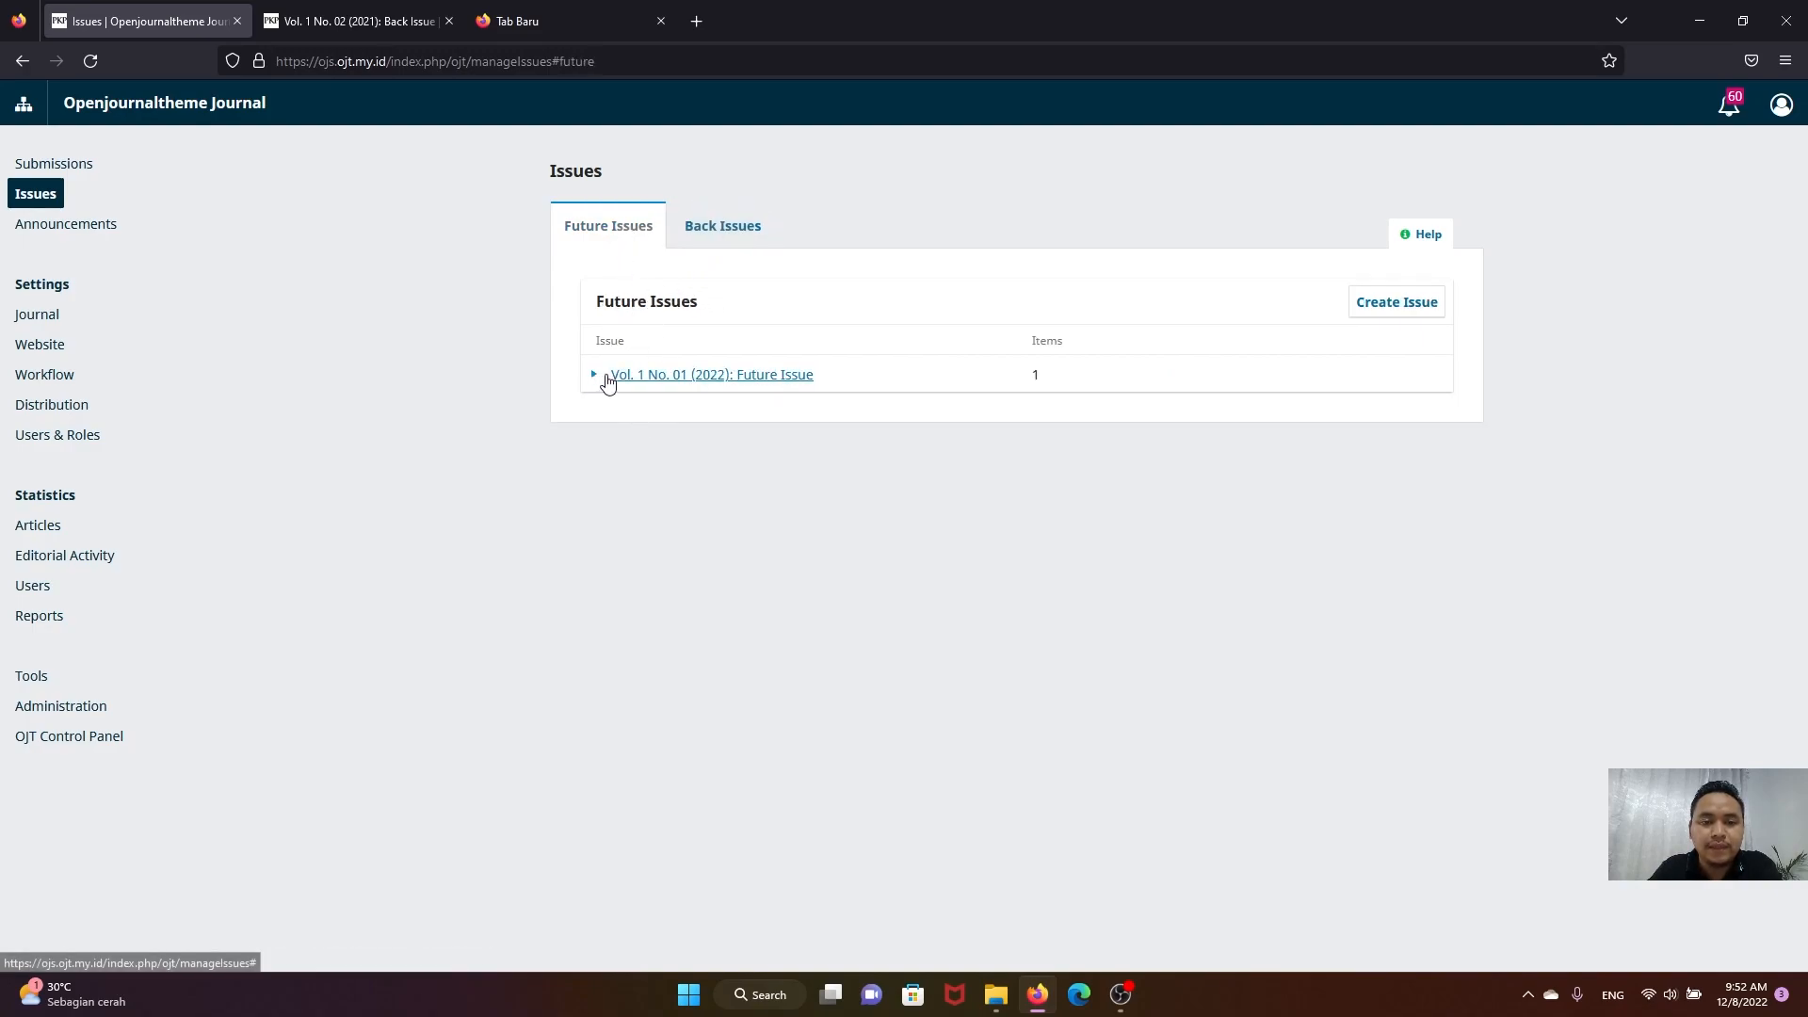
pyautogui.click(594, 375)
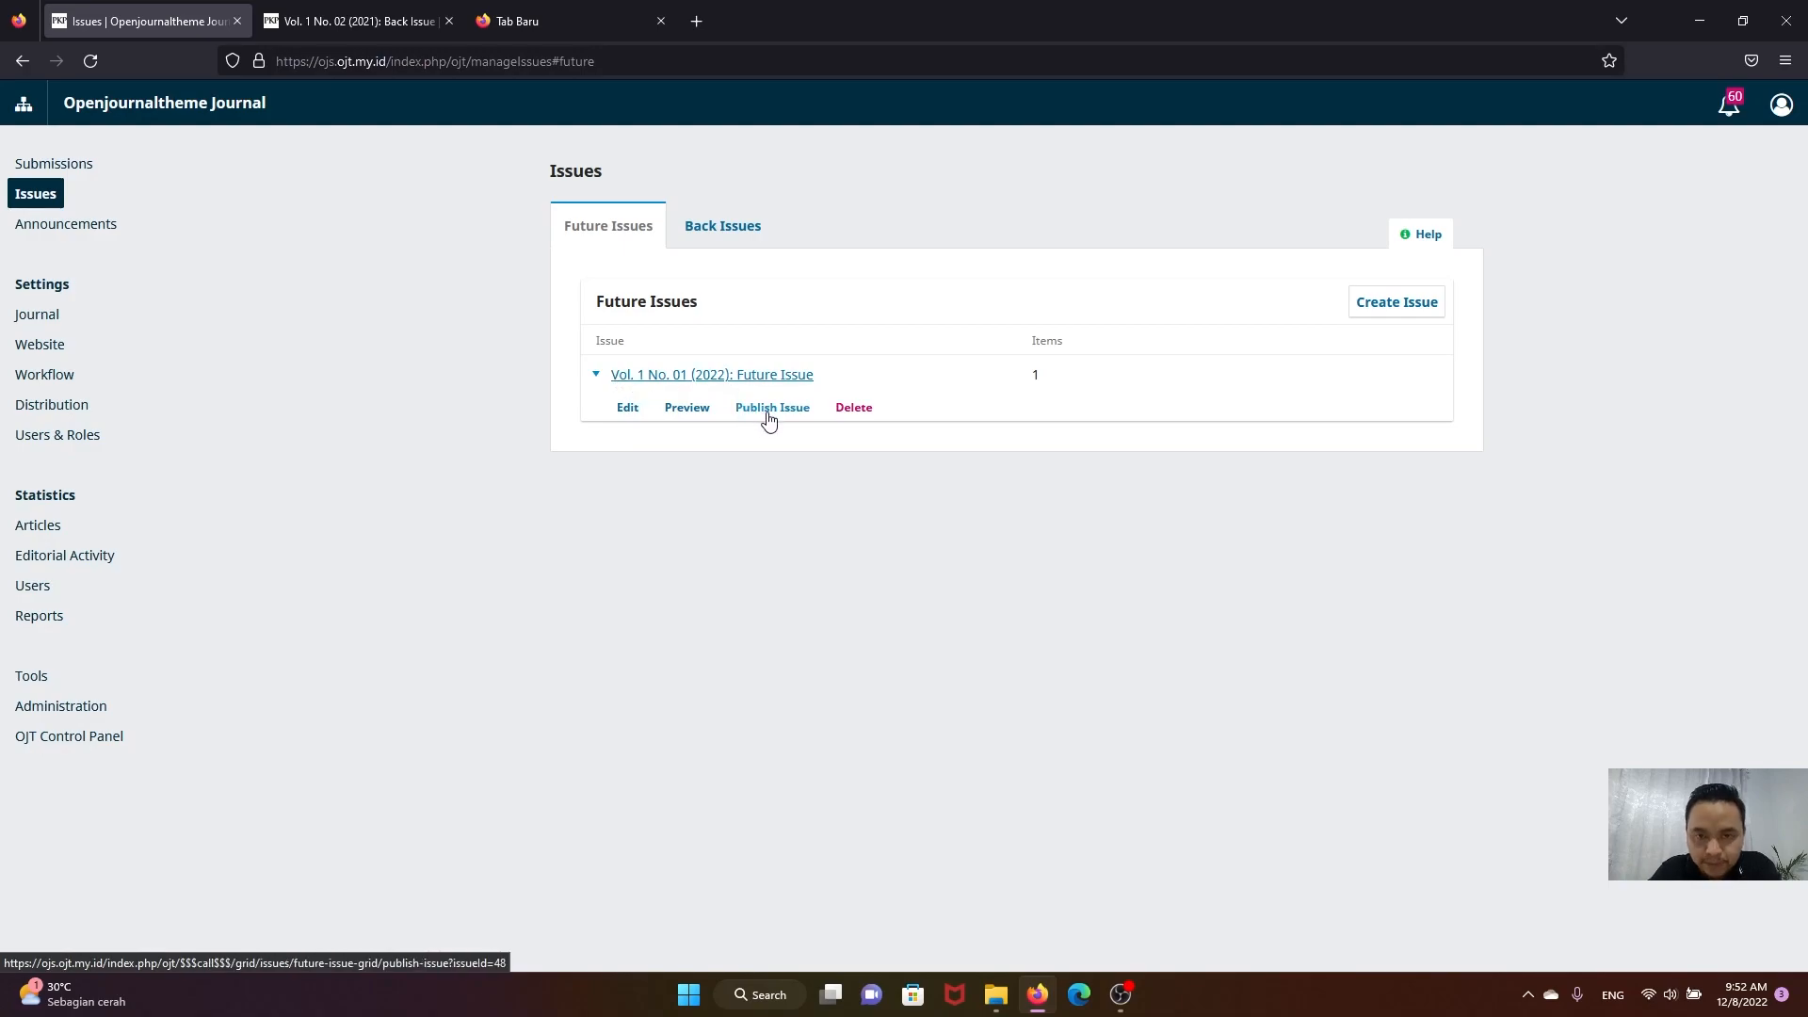
pyautogui.click(711, 231)
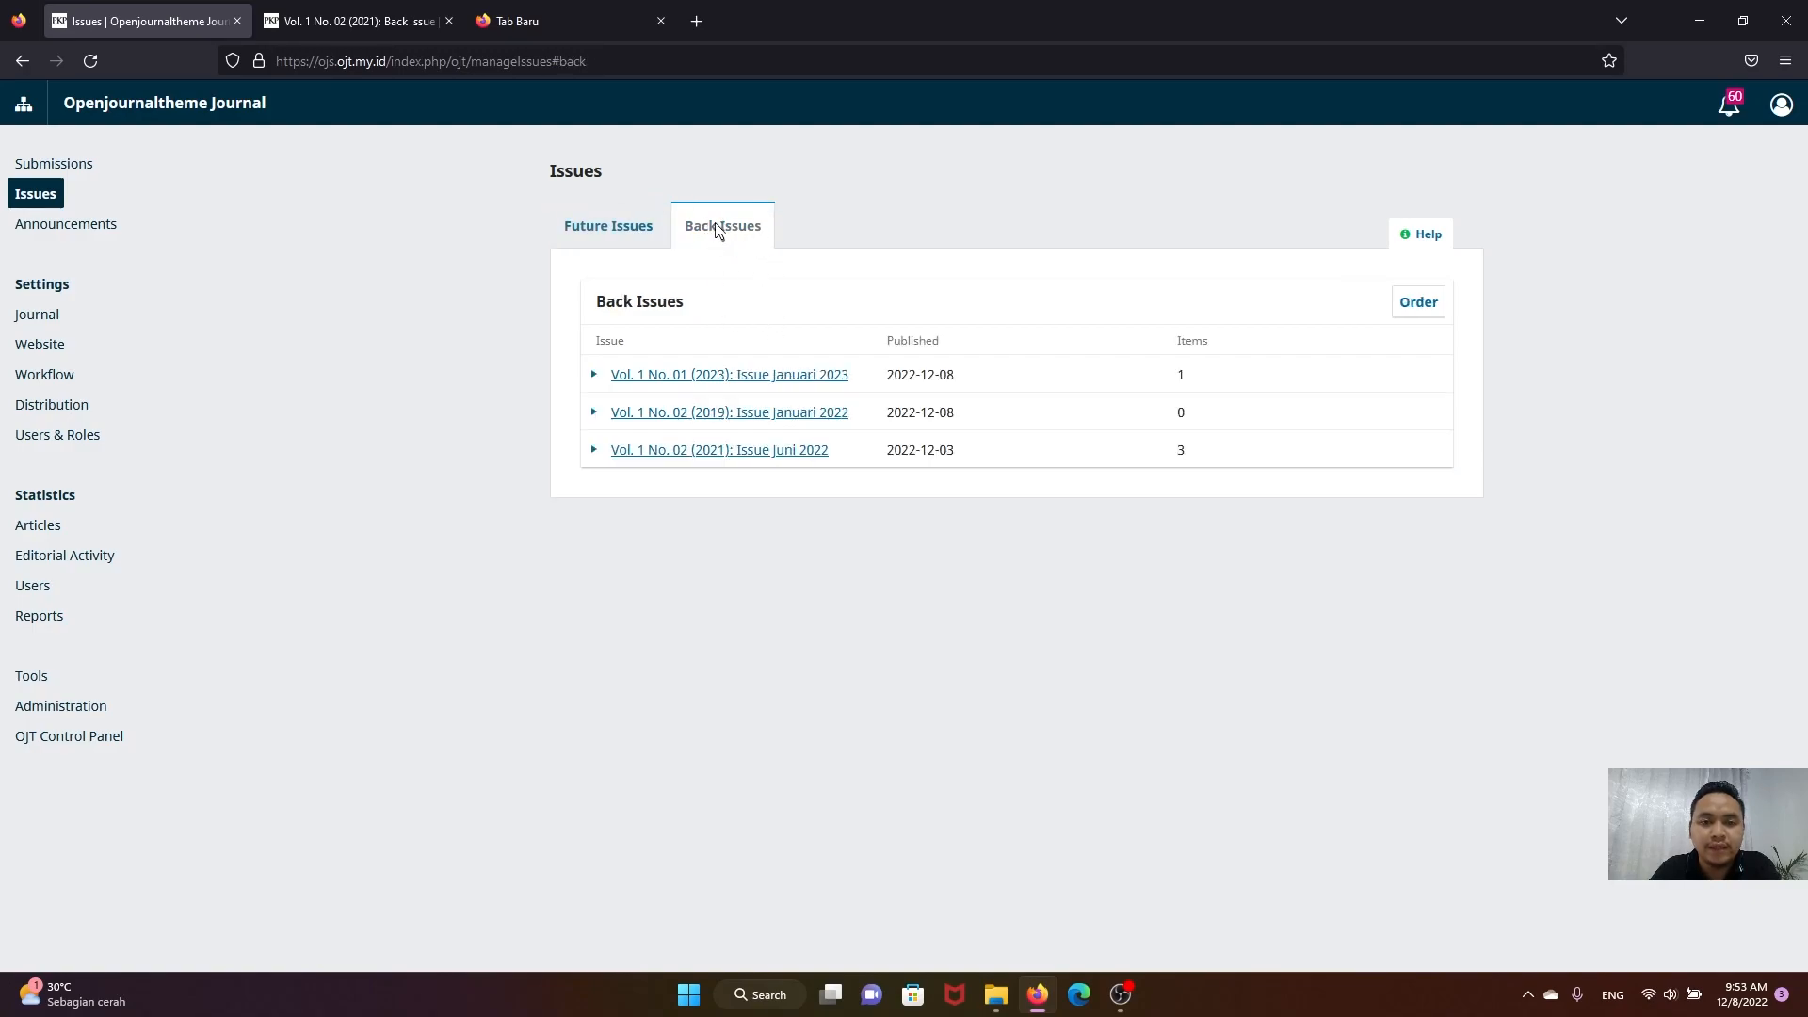
# Step: Open the journal's public homepage in a new tab and check the current issue and its listed article
pyautogui.middleClick(217, 105)
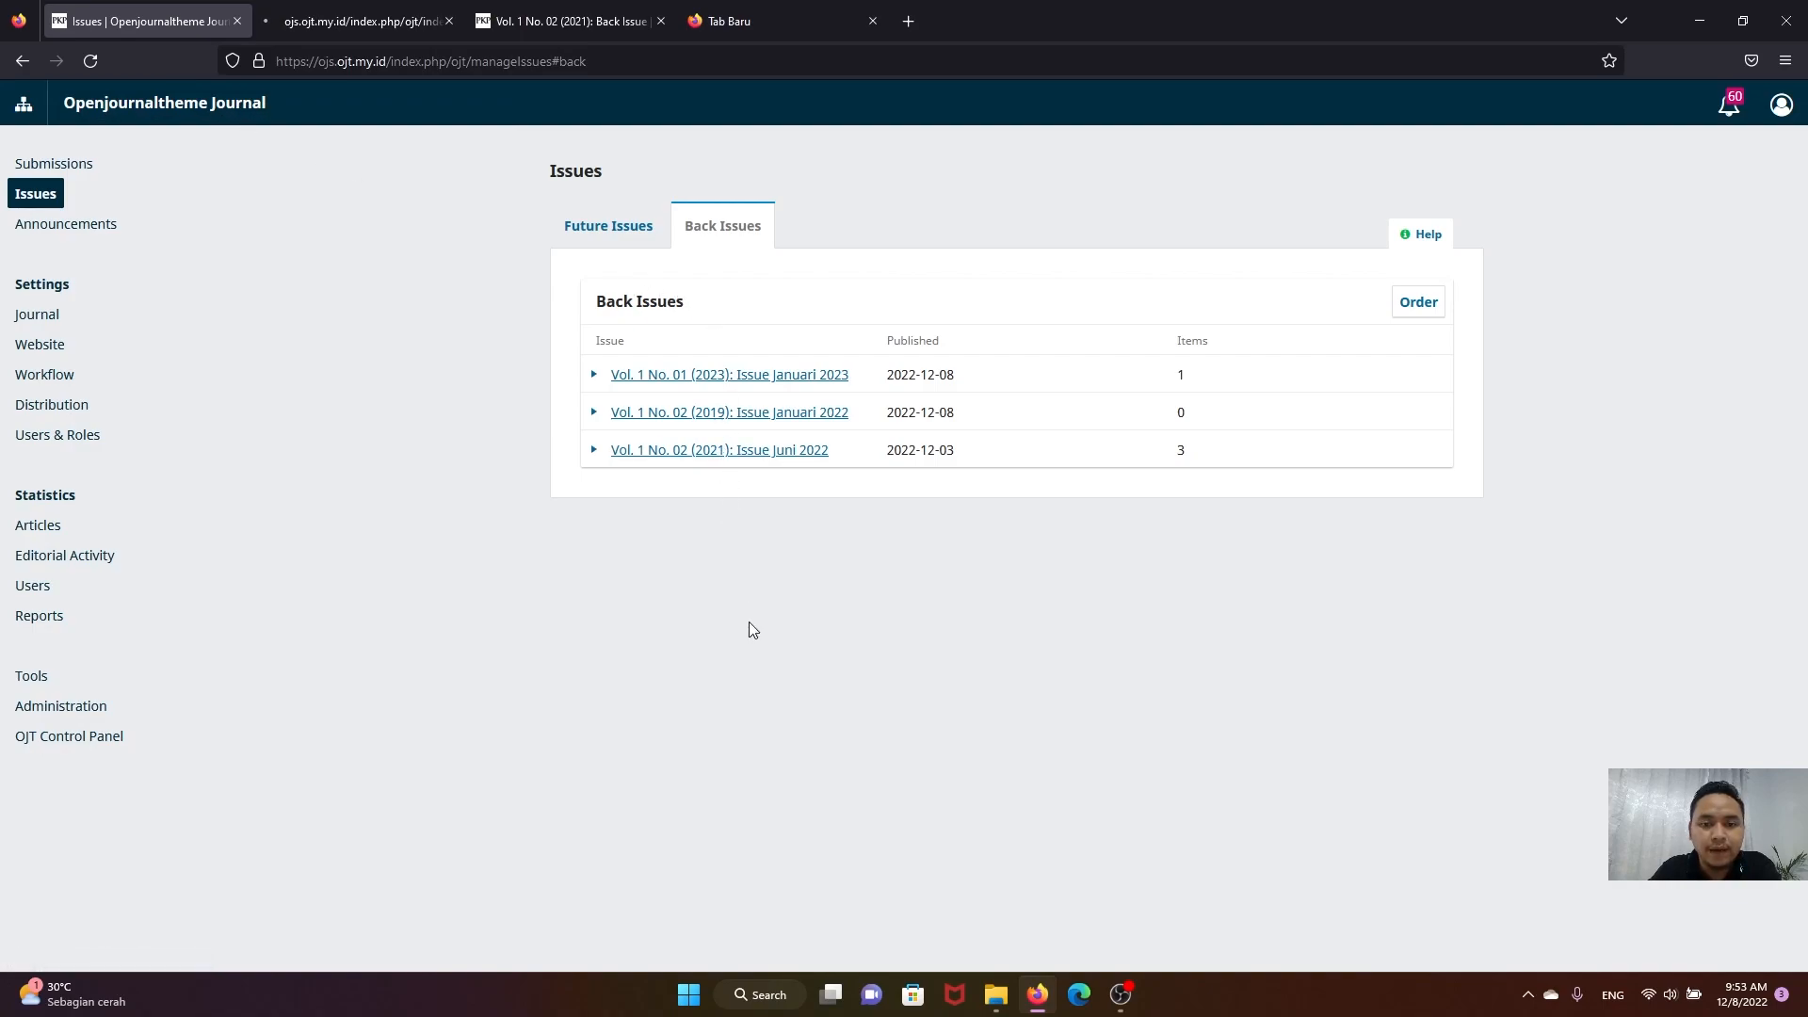
pyautogui.moveTo(862, 382); pyautogui.dragTo(607, 384)
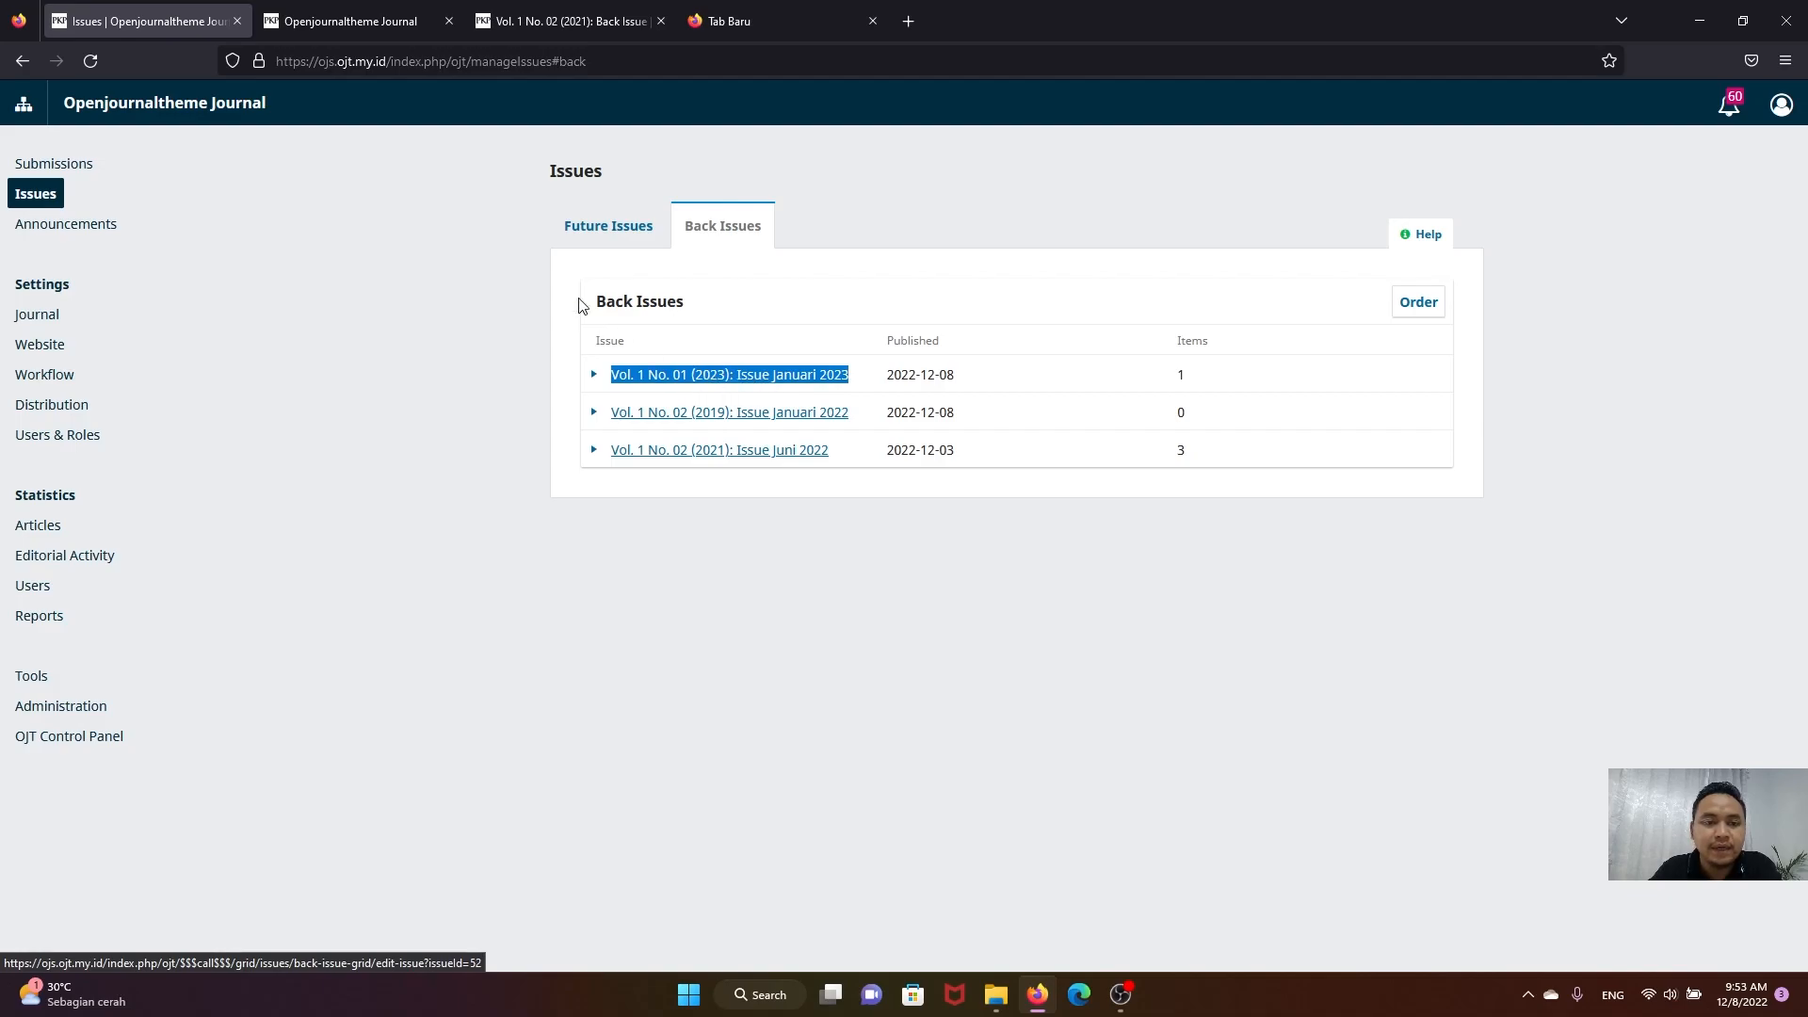
pyautogui.click(362, 27)
pyautogui.scroll(-3, 843, 488)
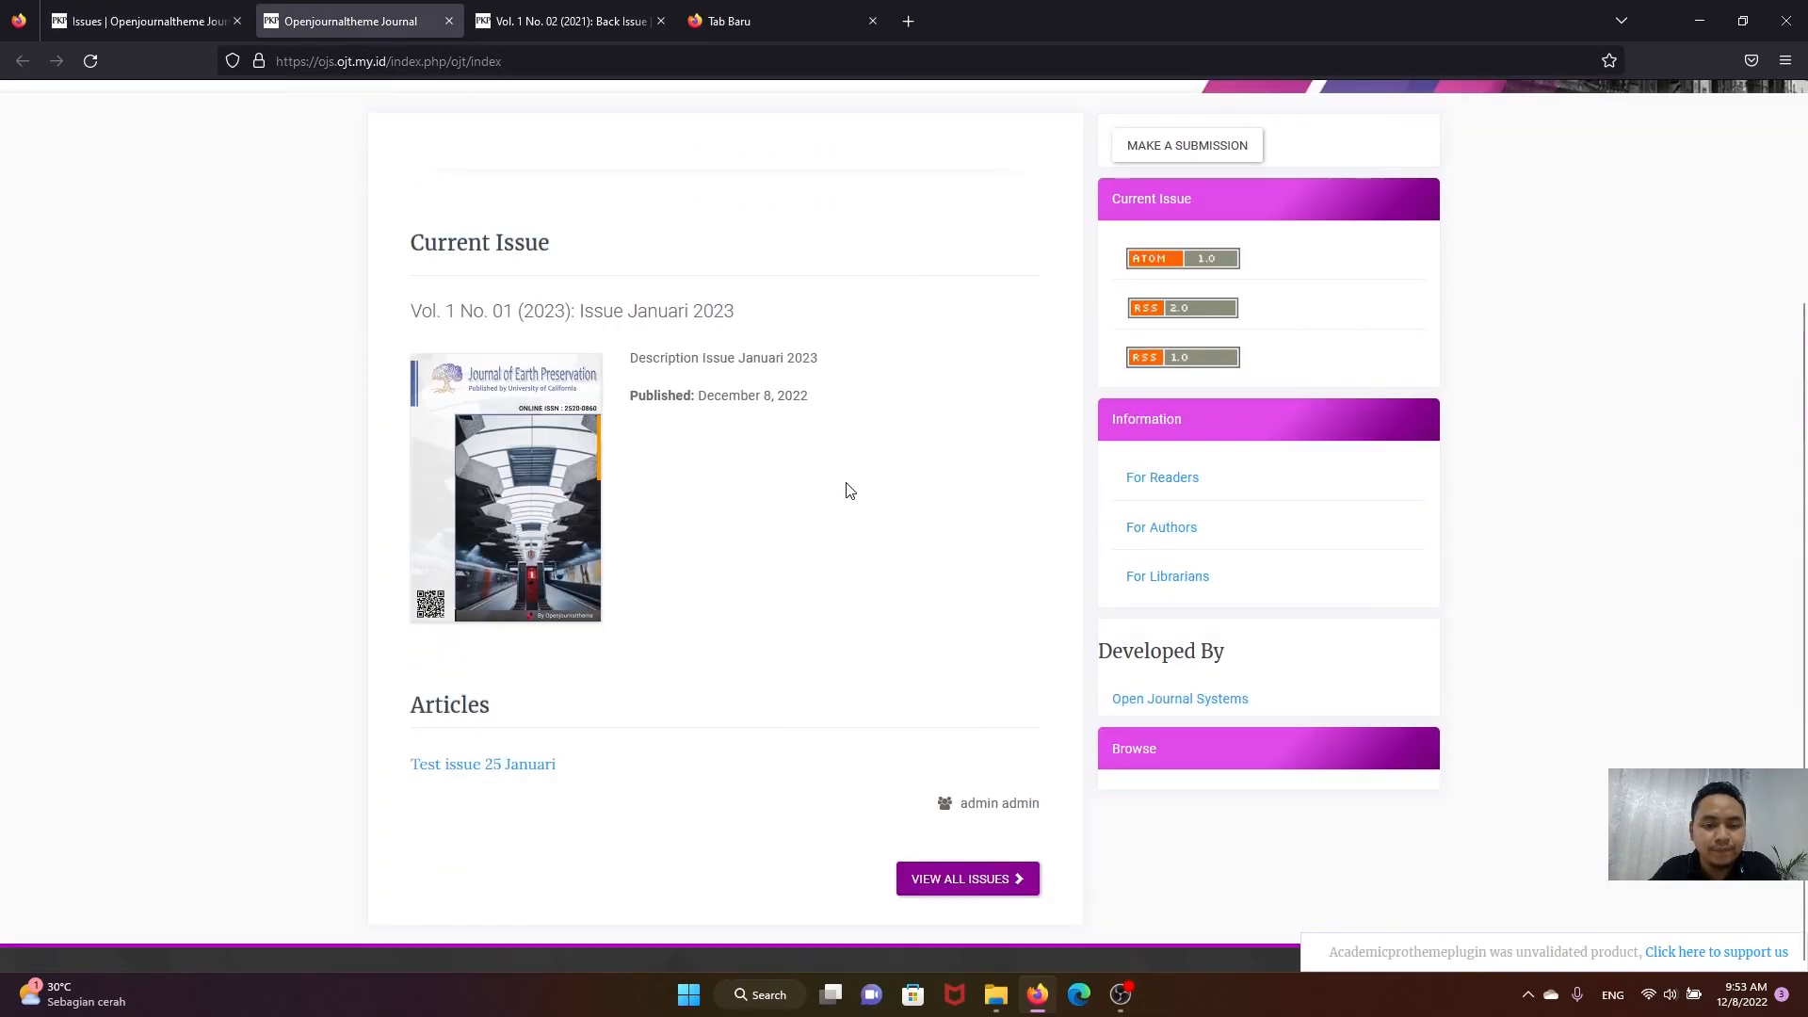
pyautogui.moveTo(597, 766); pyautogui.dragTo(416, 766)
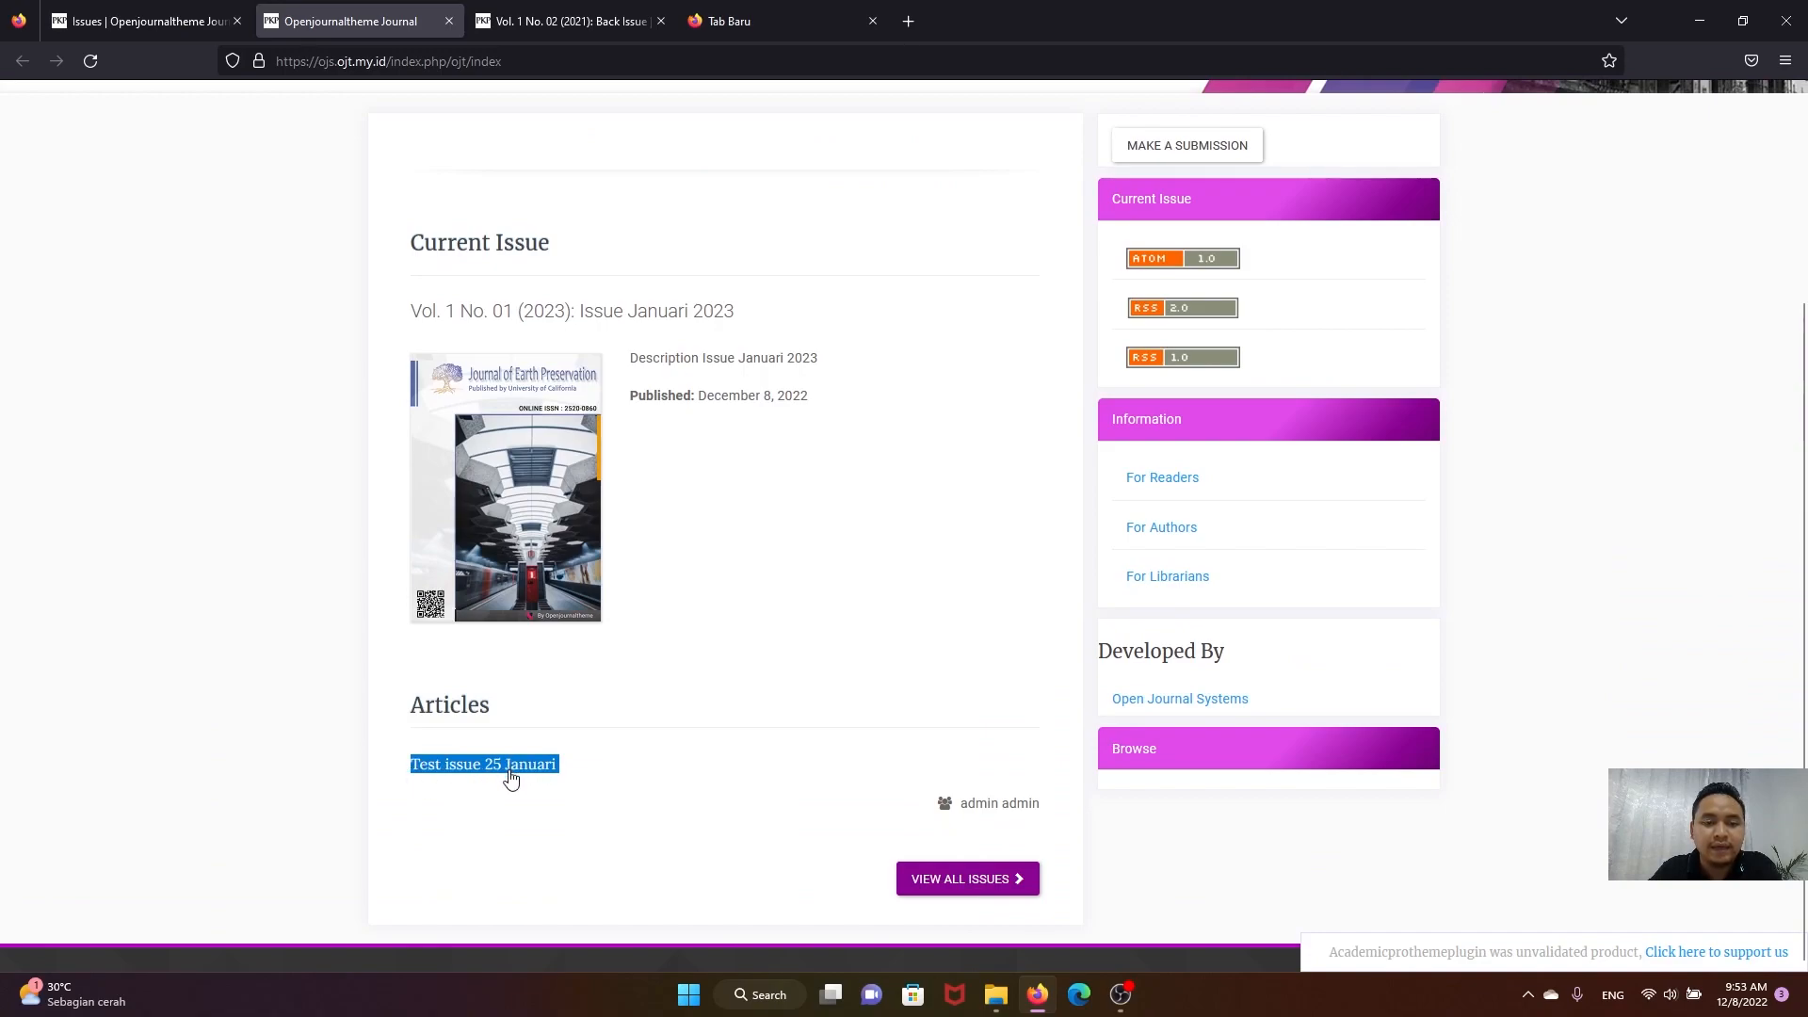
pyautogui.scroll(1, 695, 388)
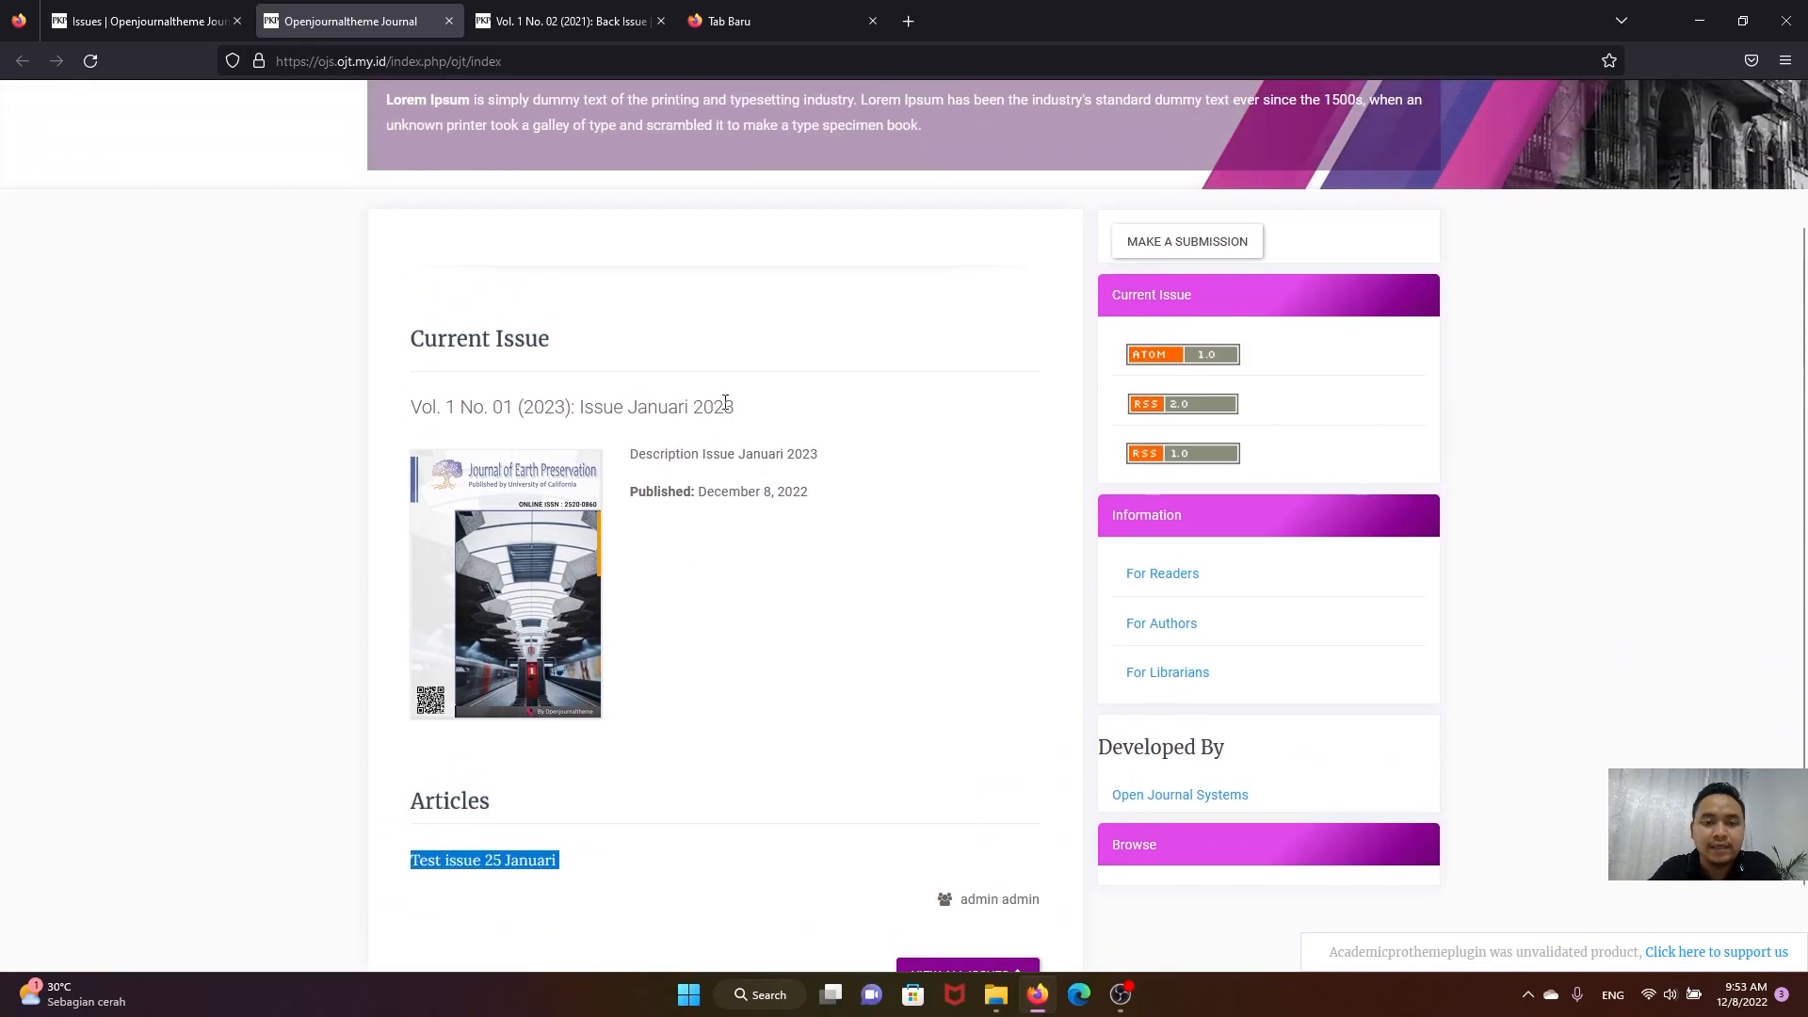
pyautogui.scroll(-1, 674, 493)
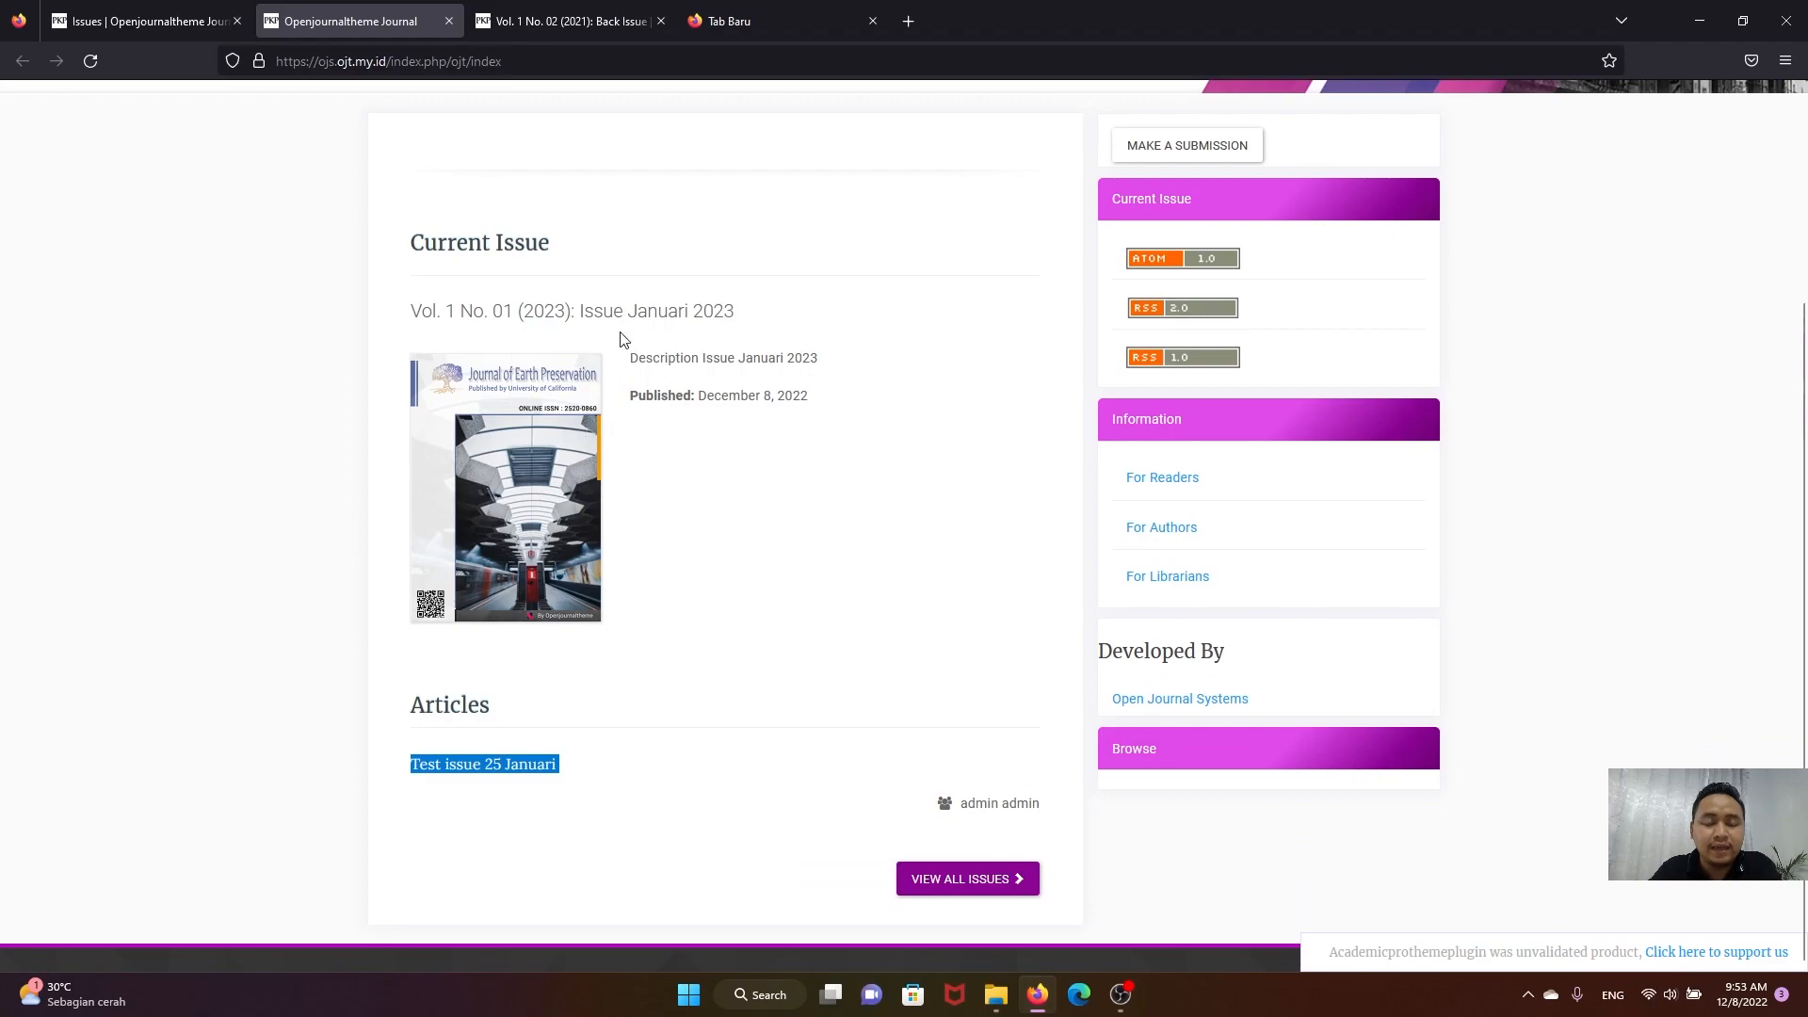
# Step: Examine the title, cover, description and publication date of the current issue on the public homepage
pyautogui.moveTo(749, 314); pyautogui.dragTo(439, 347)
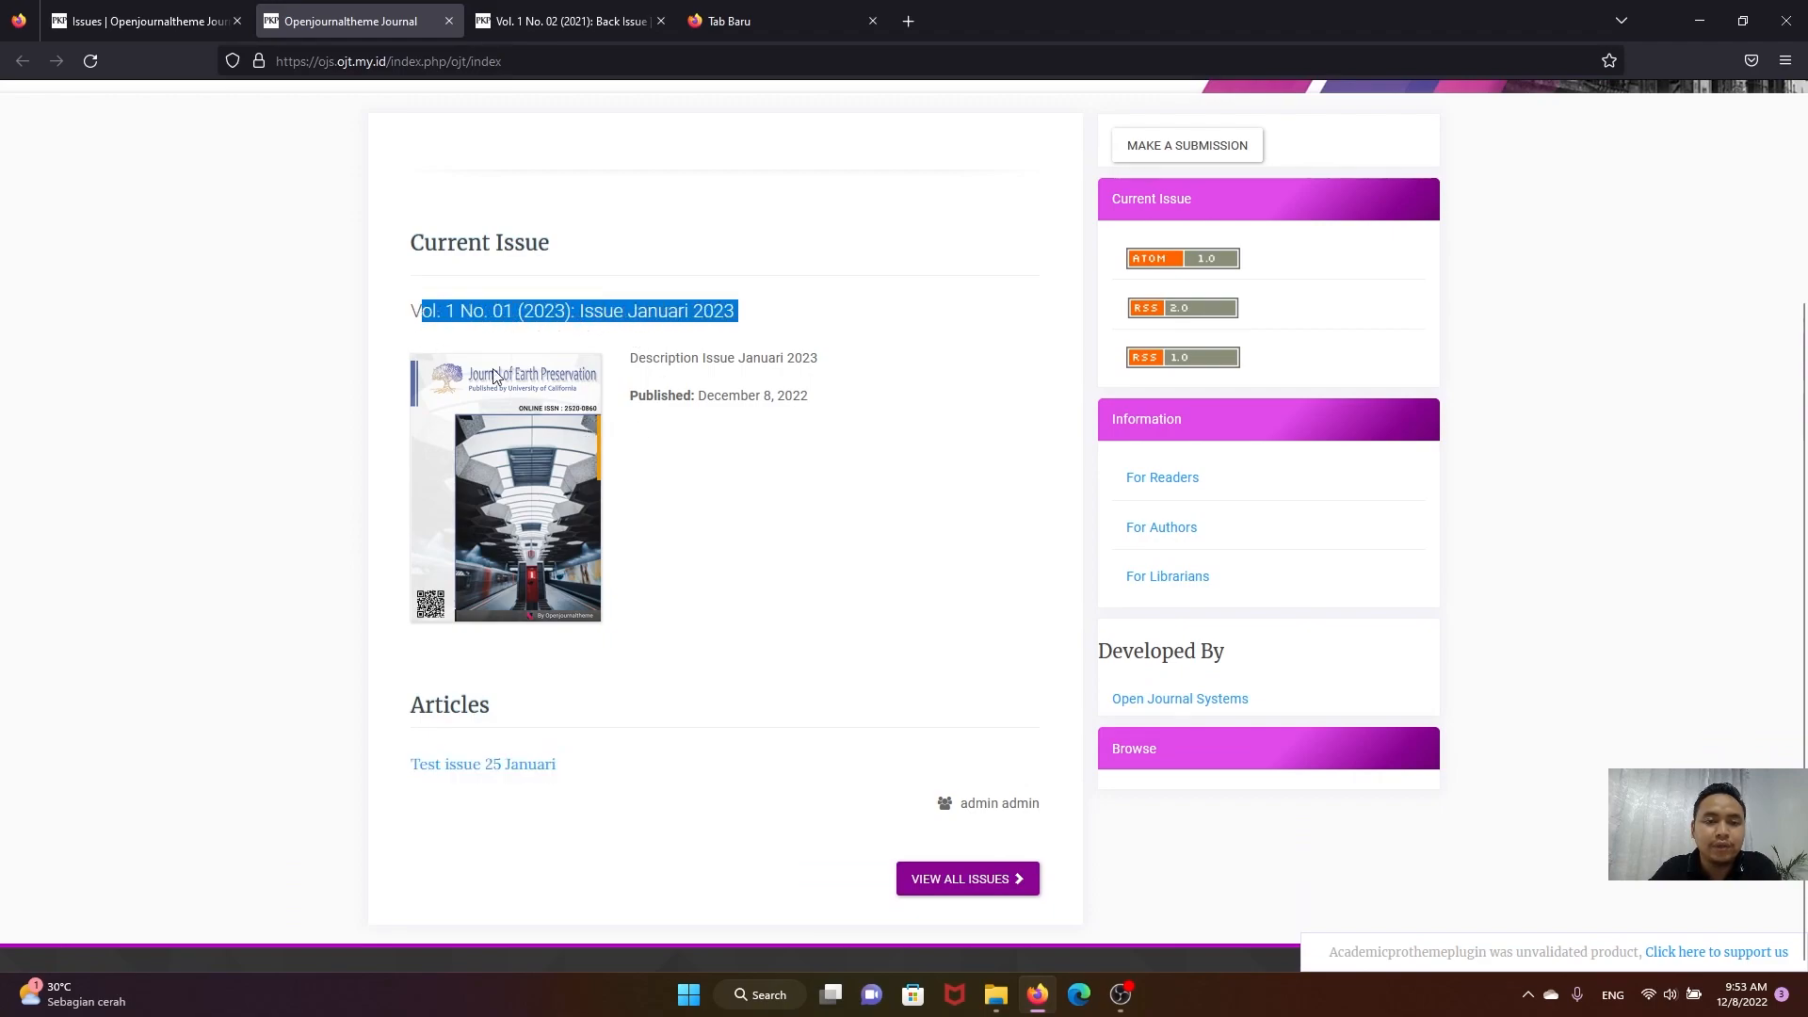
pyautogui.click(781, 534)
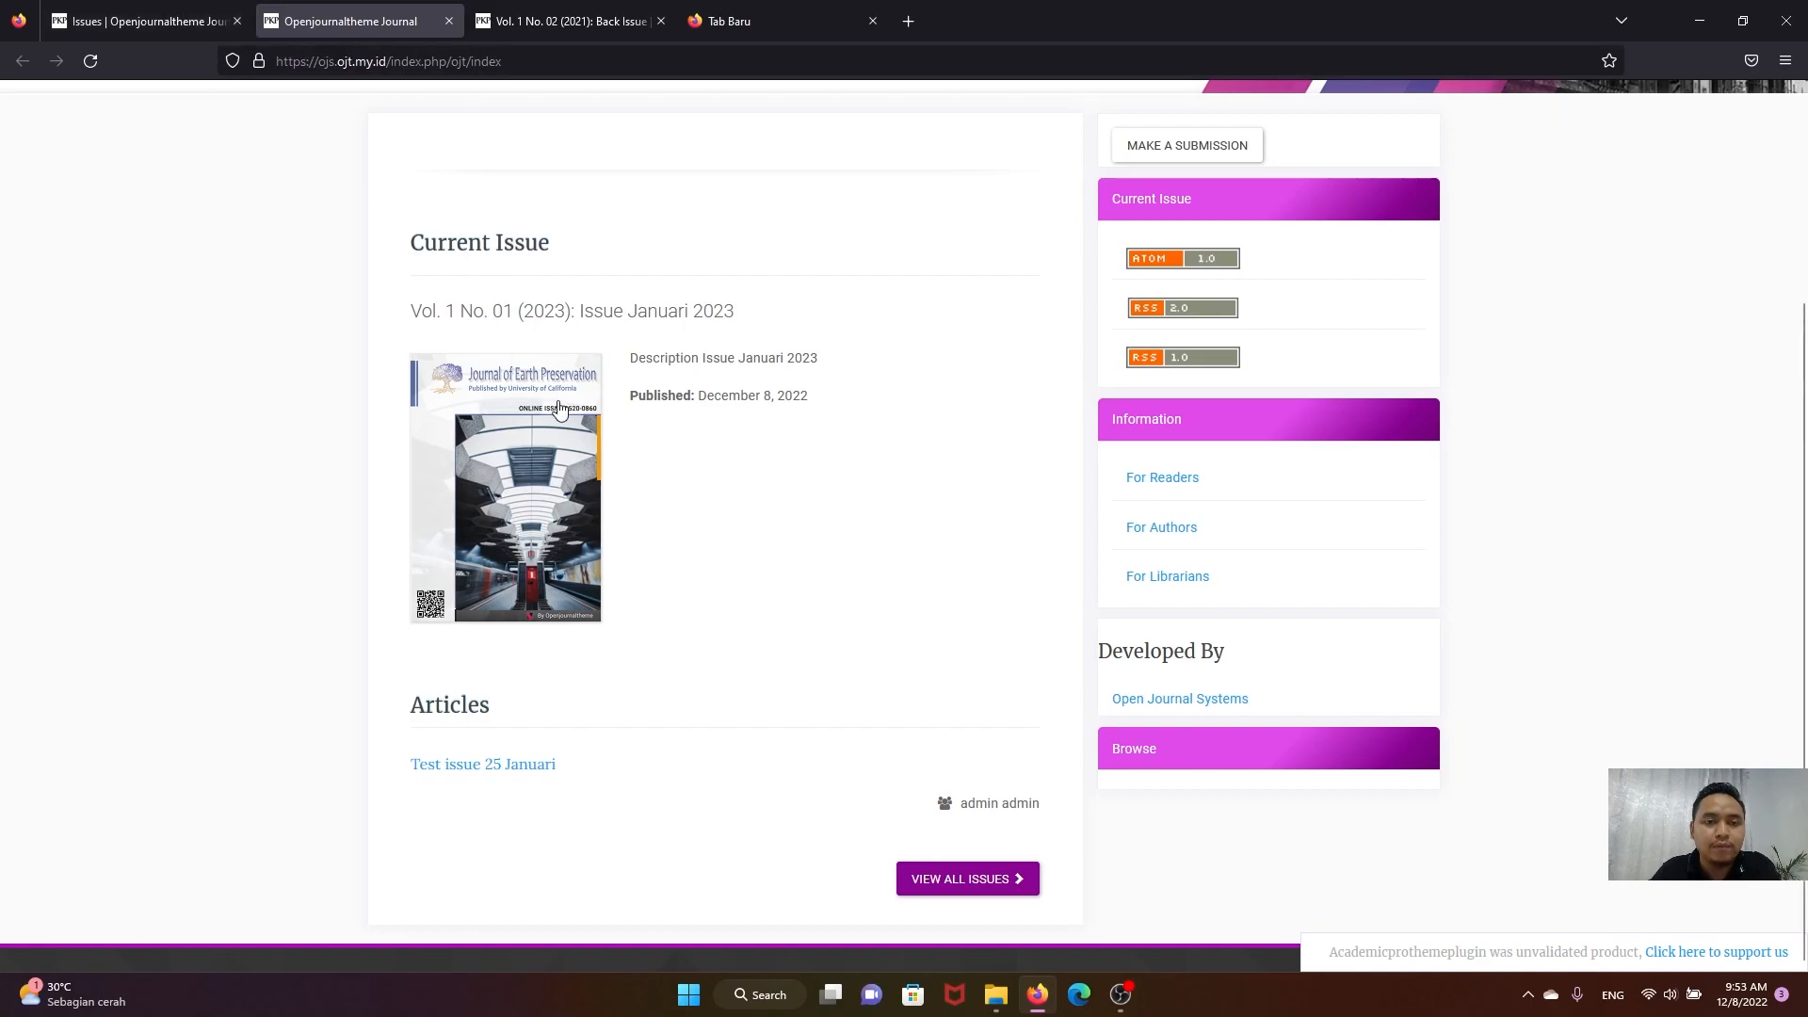
pyautogui.scroll(2, 707, 436)
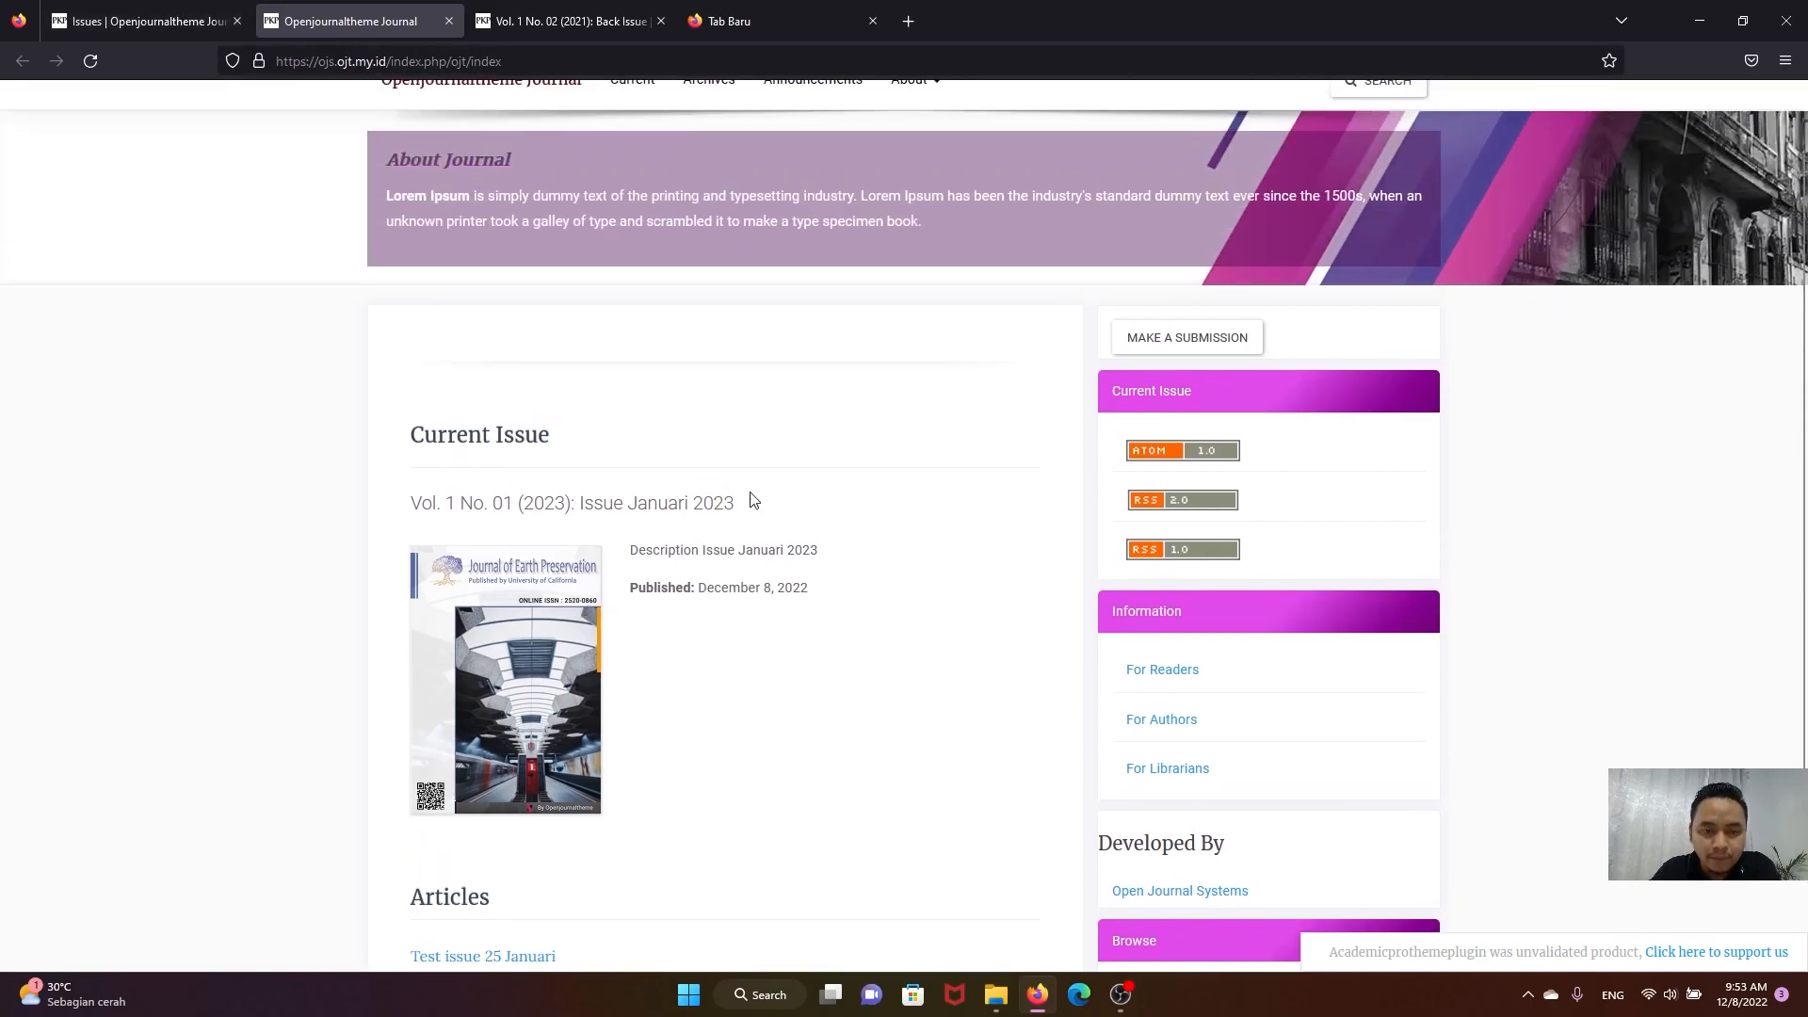
pyautogui.scroll(-2, 721, 475)
pyautogui.scroll(-1, 687, 377)
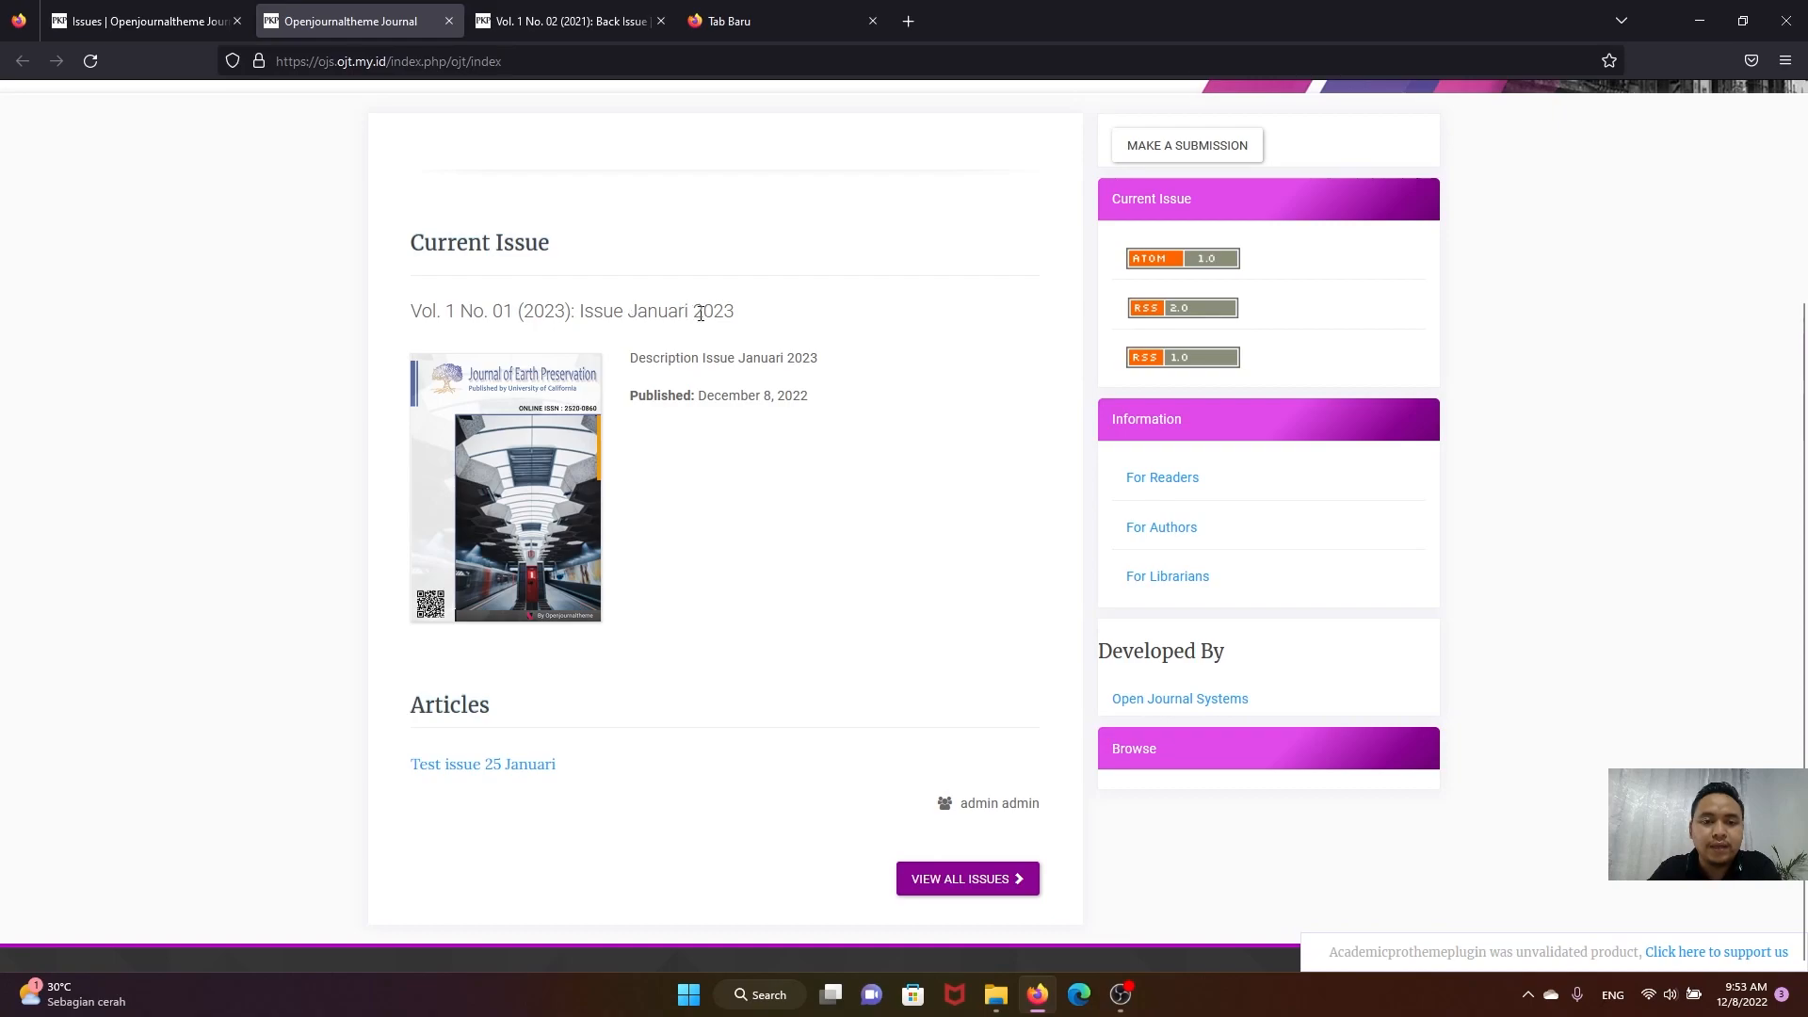
pyautogui.moveTo(738, 312); pyautogui.dragTo(575, 323)
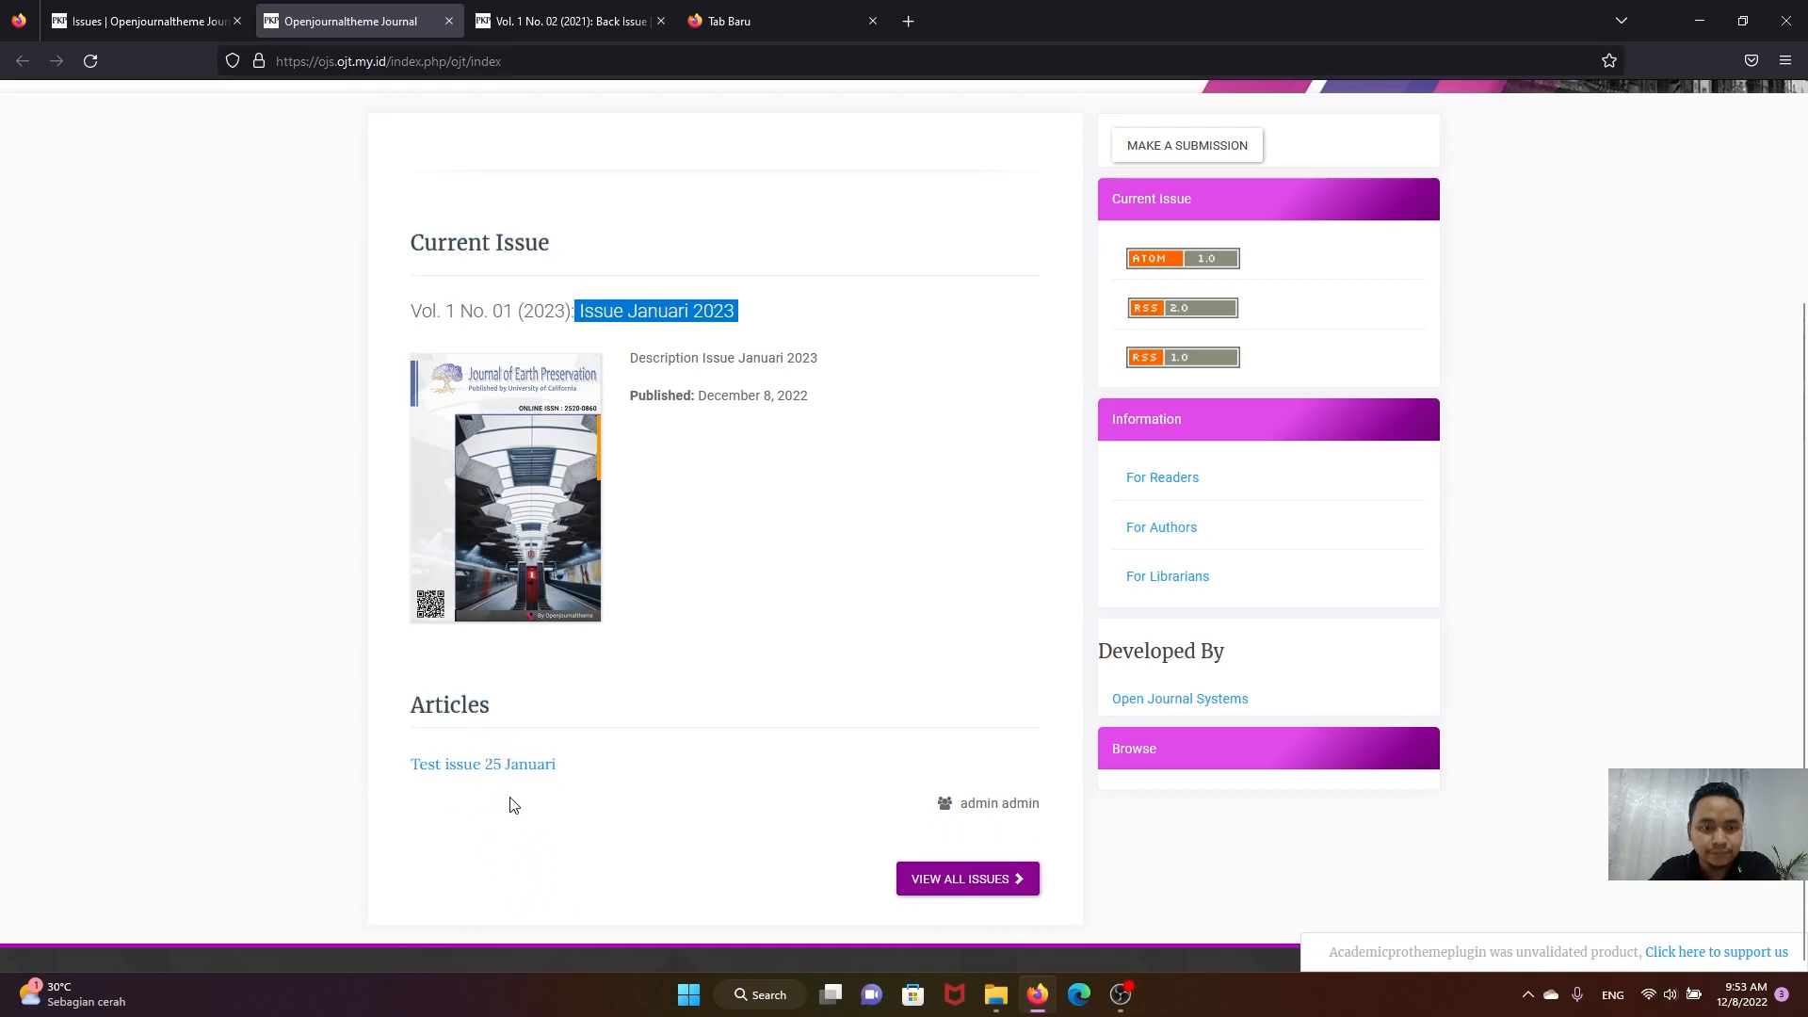
pyautogui.scroll(3, 553, 773)
pyautogui.scroll(-3, 555, 781)
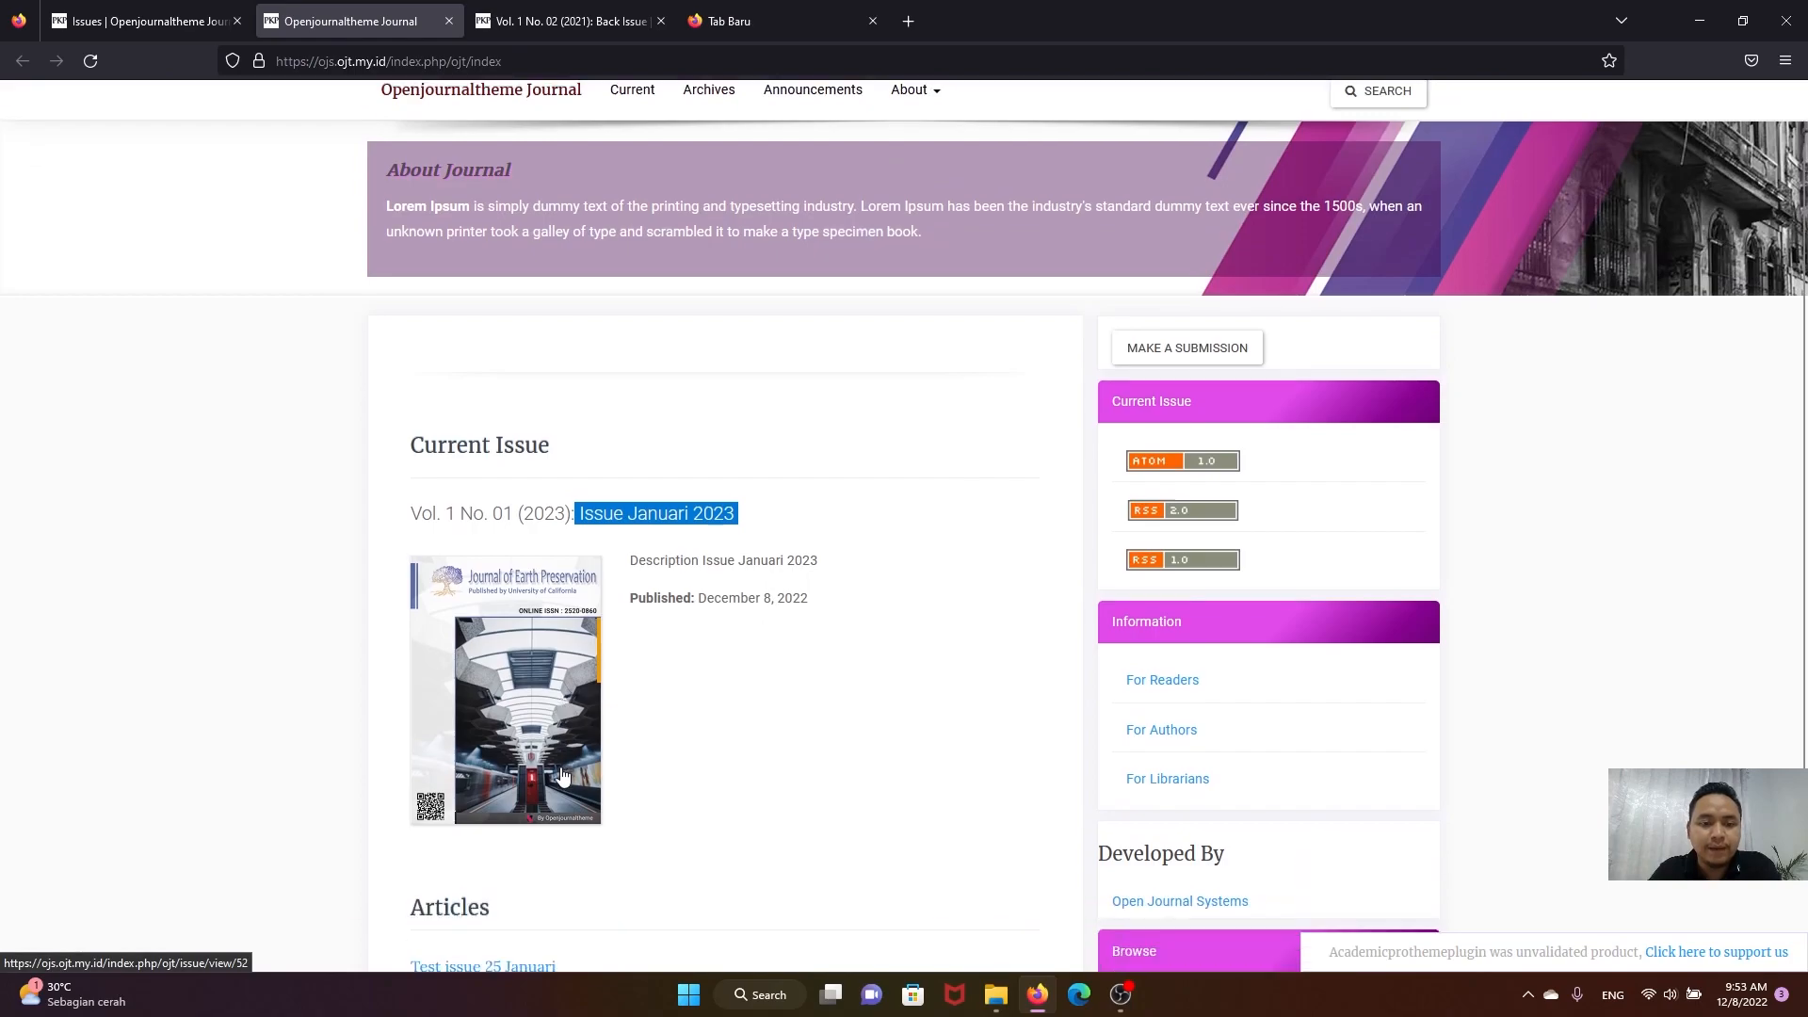
pyautogui.scroll(2, 546, 767)
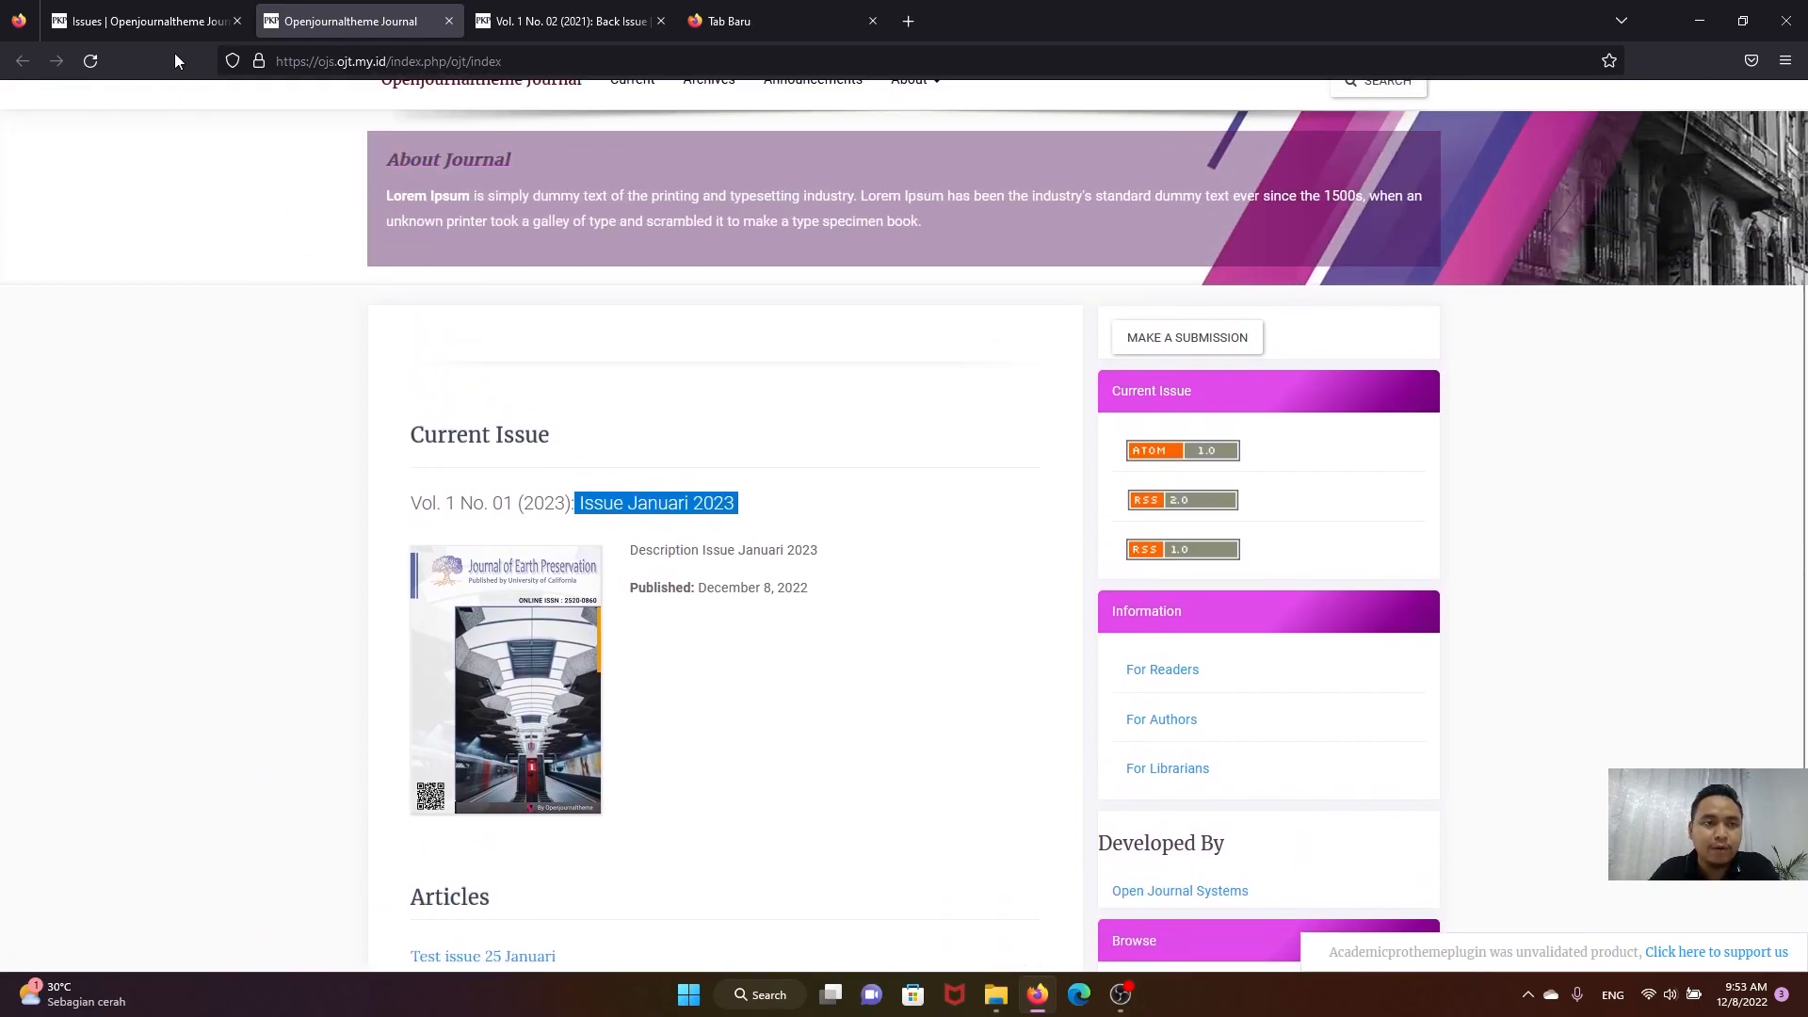
# Step: Compare Vol. 1 No. 01 (2023): Issue Januari 2023 in the back issues list with the current issue on the public homepage
pyautogui.click(137, 21)
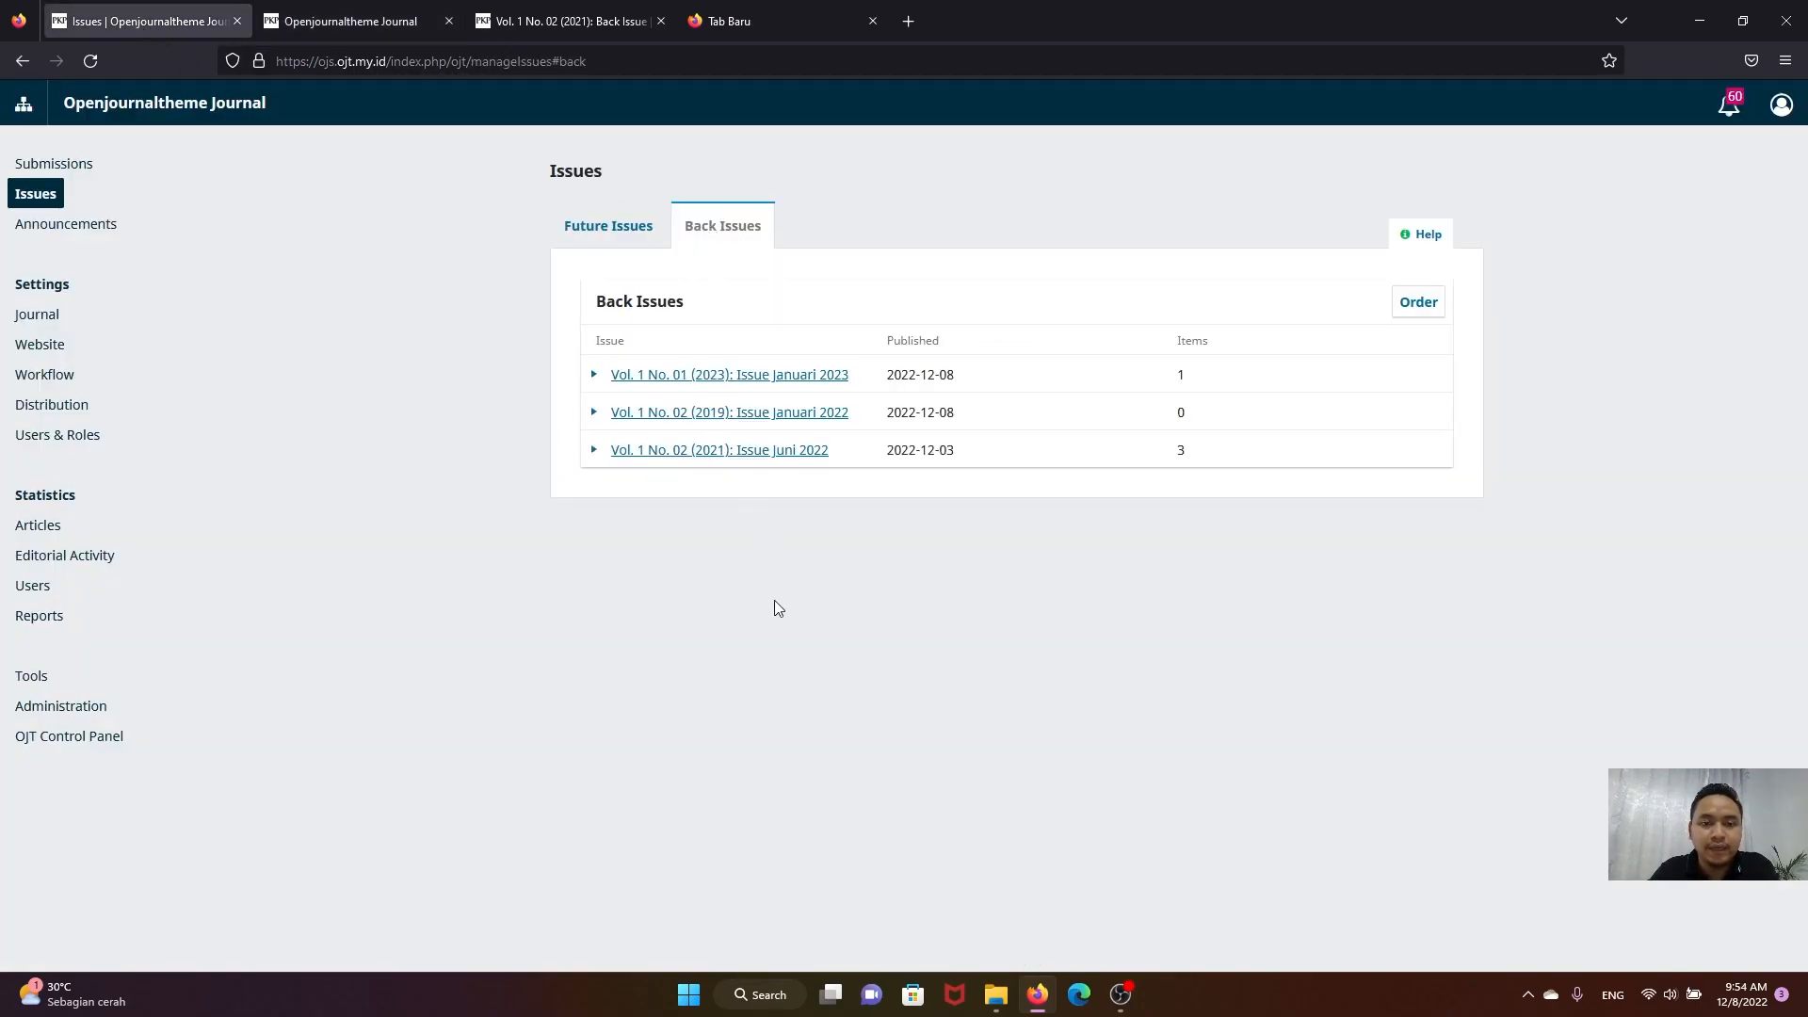
pyautogui.moveTo(850, 375); pyautogui.dragTo(603, 376)
pyautogui.click(691, 581)
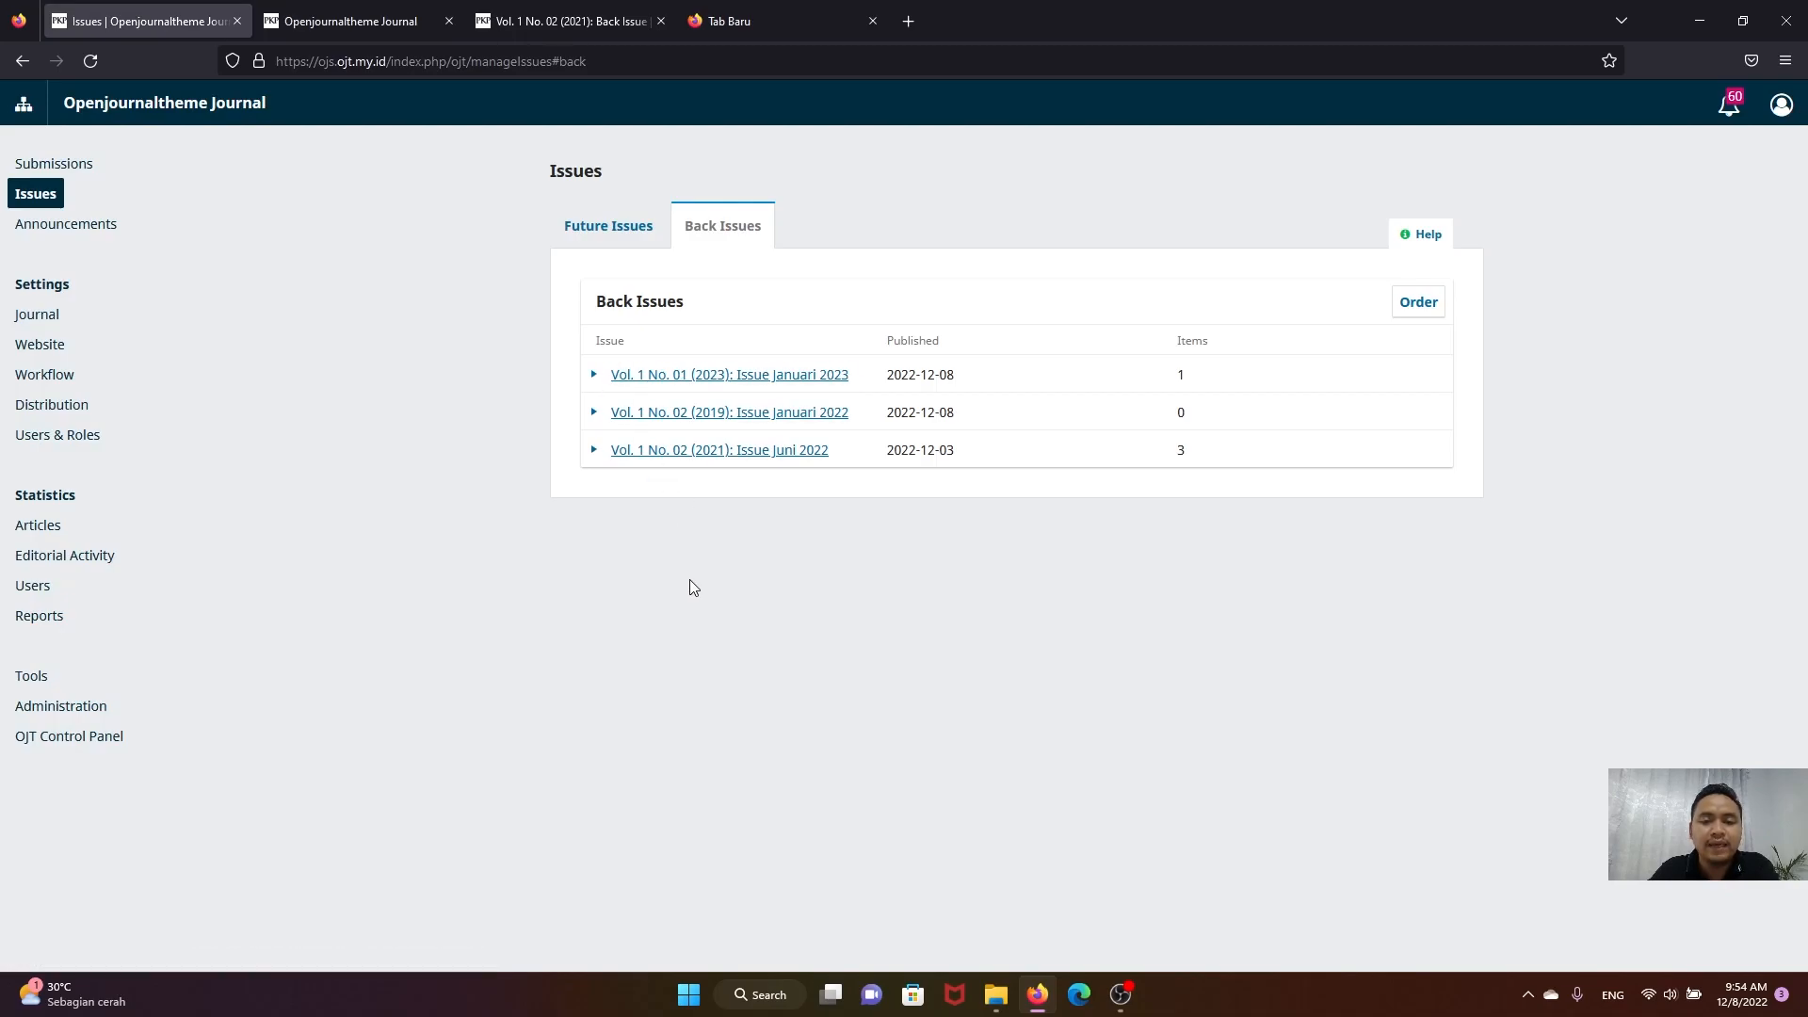
pyautogui.click(387, 20)
pyautogui.scroll(1, 654, 571)
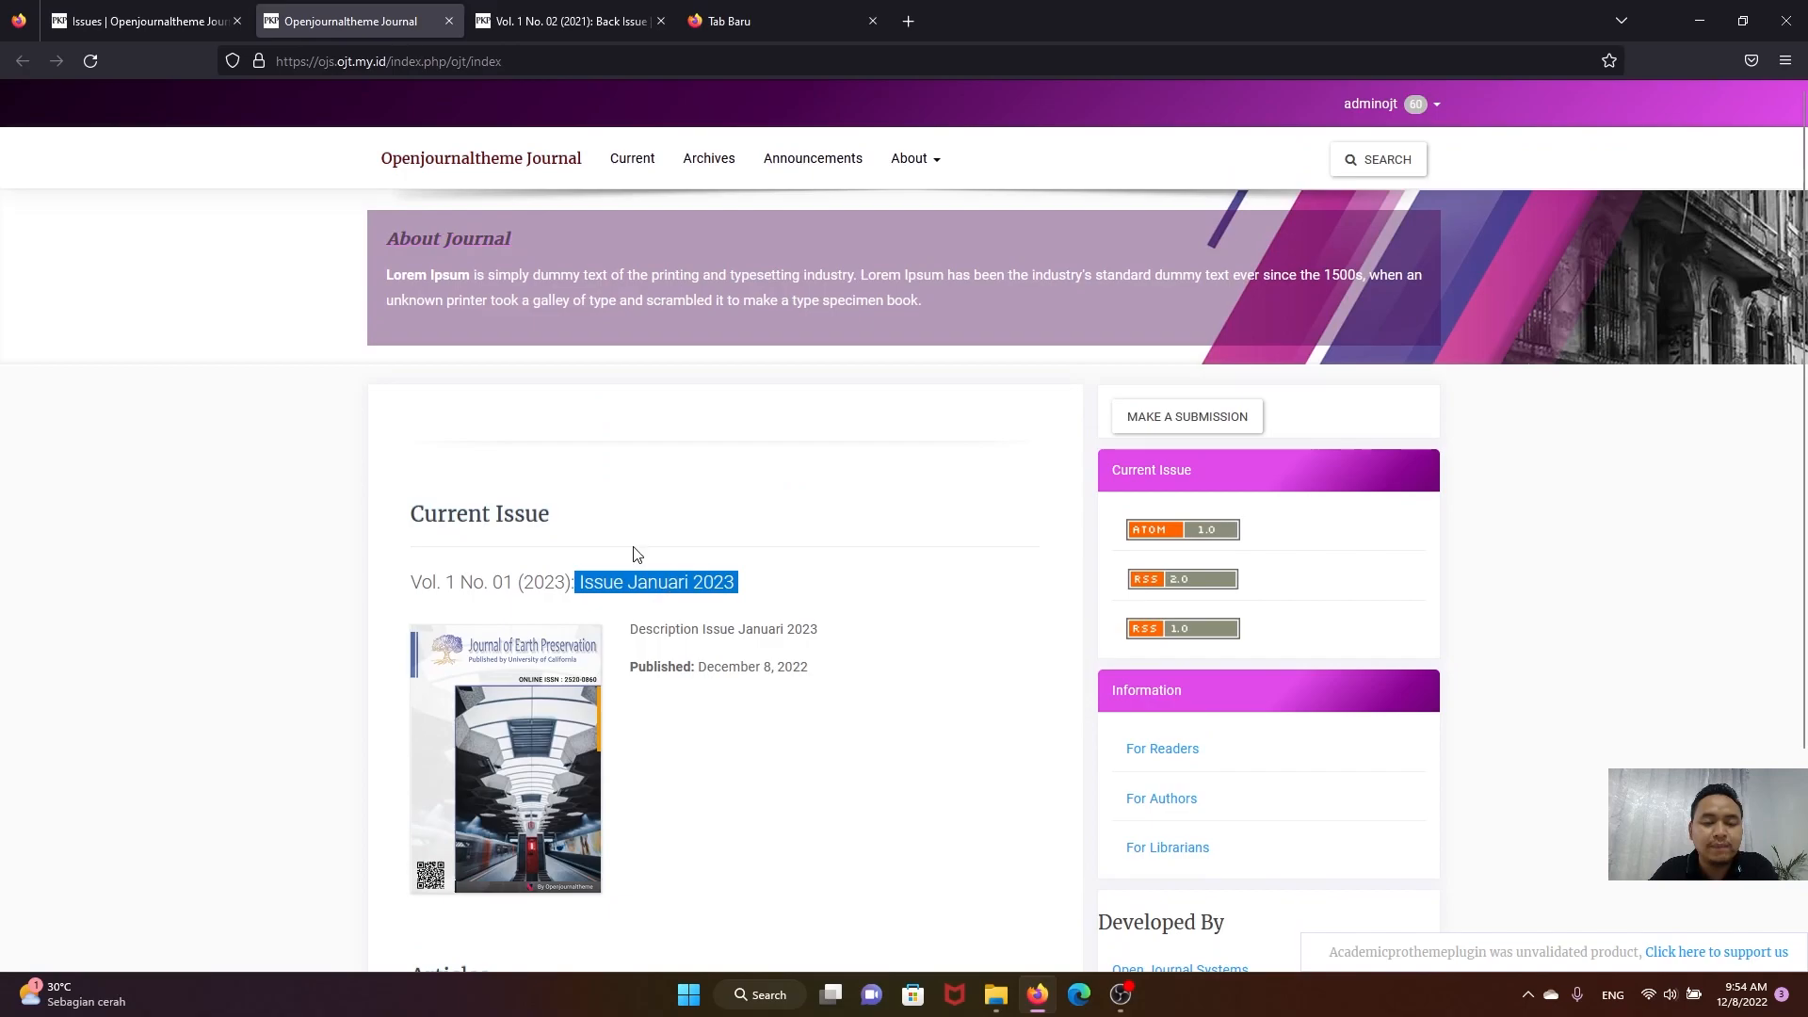
pyautogui.click(820, 569)
pyautogui.scroll(-1, 632, 595)
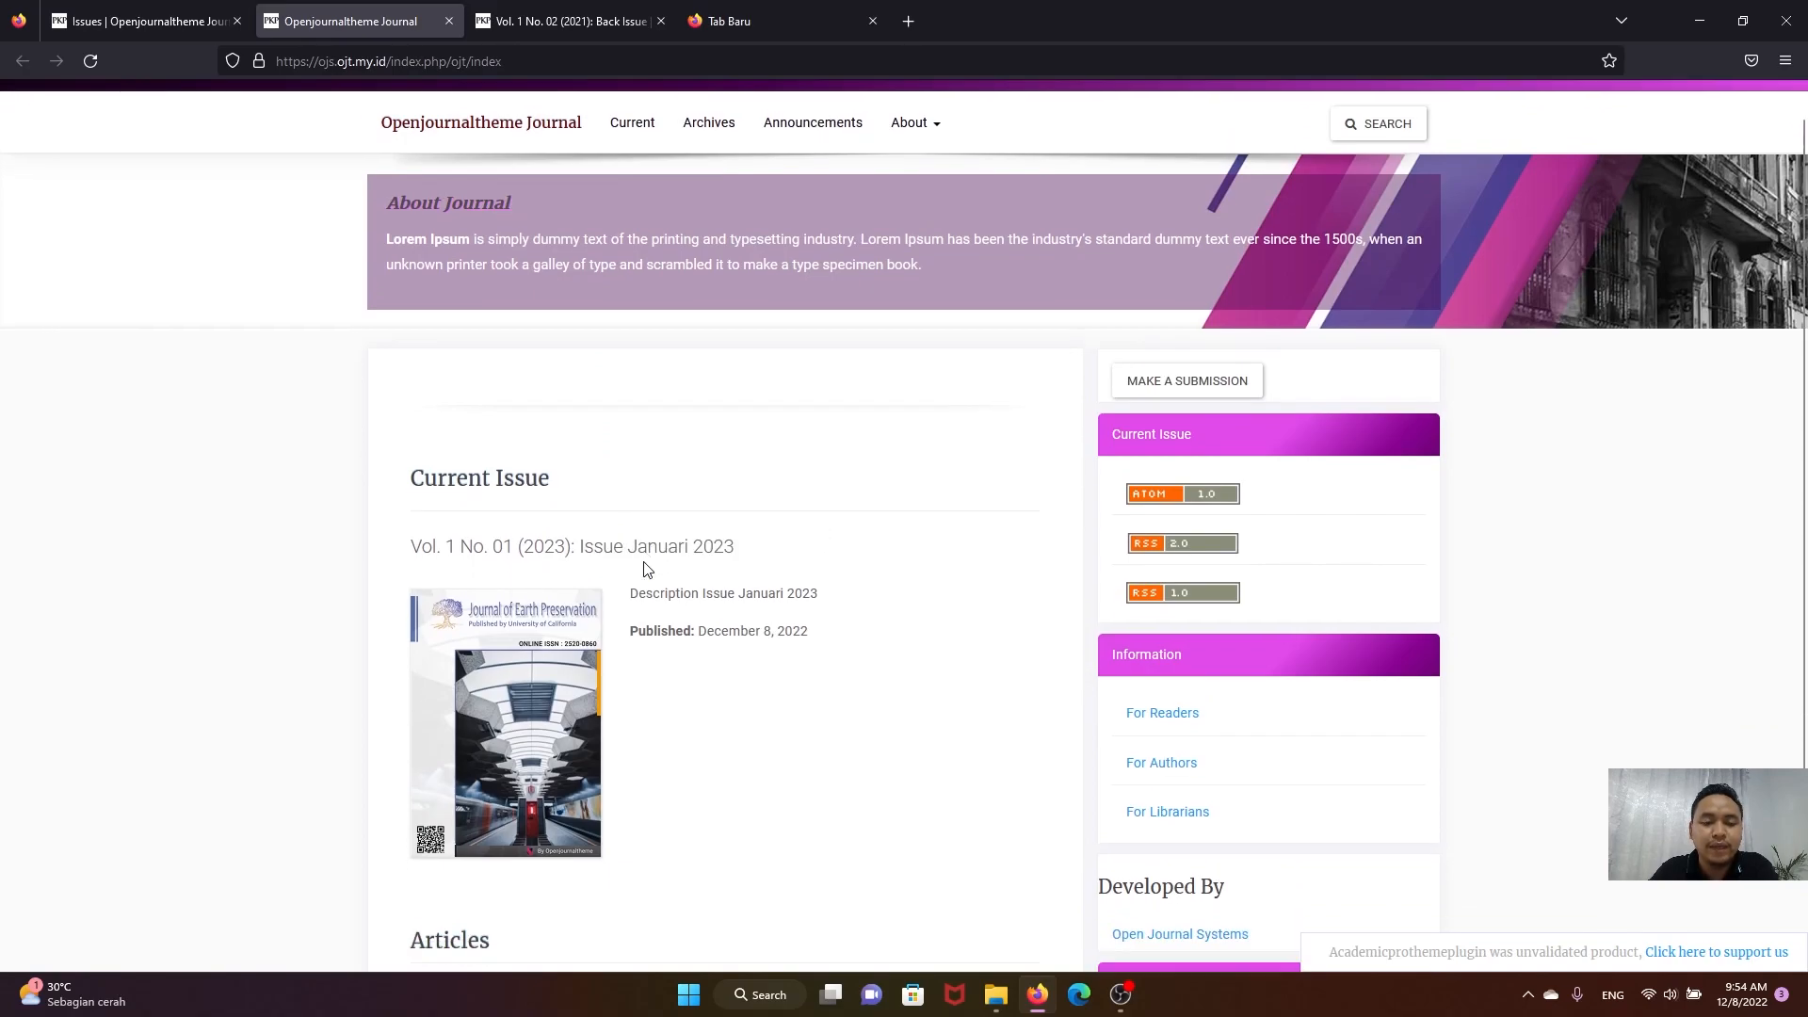
# Step: Make Vol. 1 No. 02 (2021): Issue Juni 2022 the journal's current issue from the back issues list and confirm the change
pyautogui.click(154, 24)
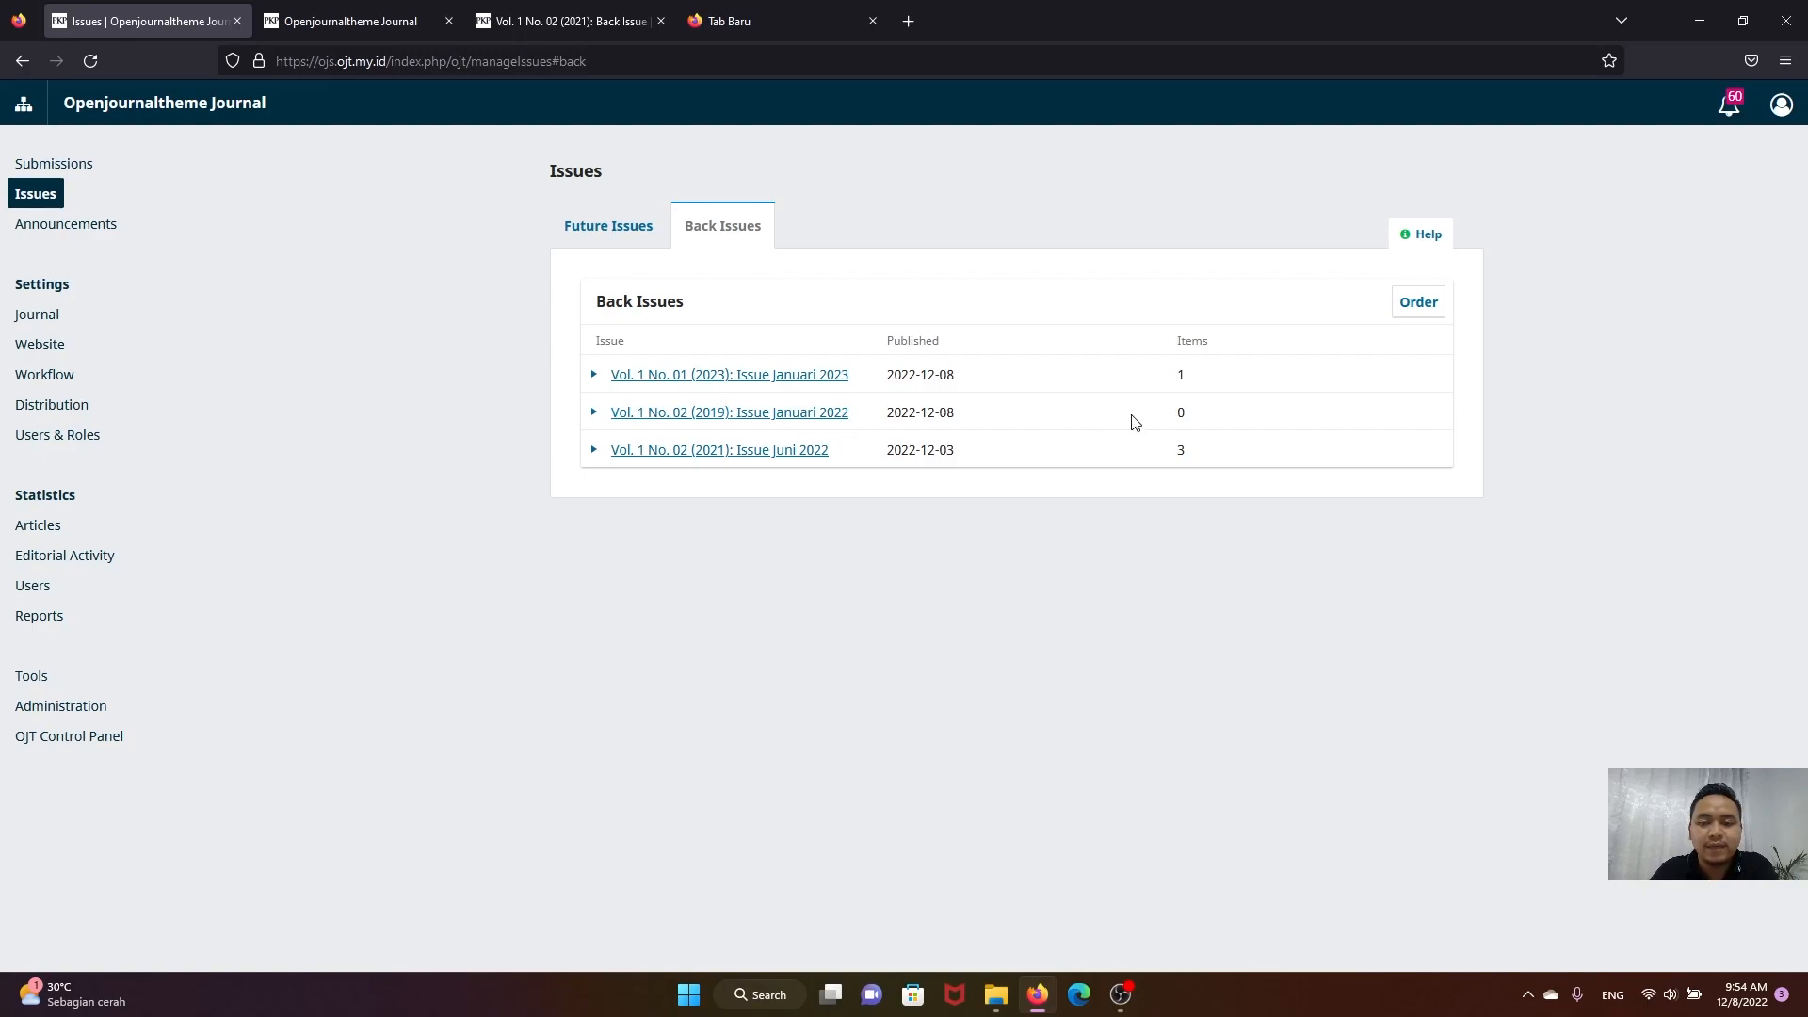
pyautogui.moveTo(829, 455); pyautogui.dragTo(734, 460)
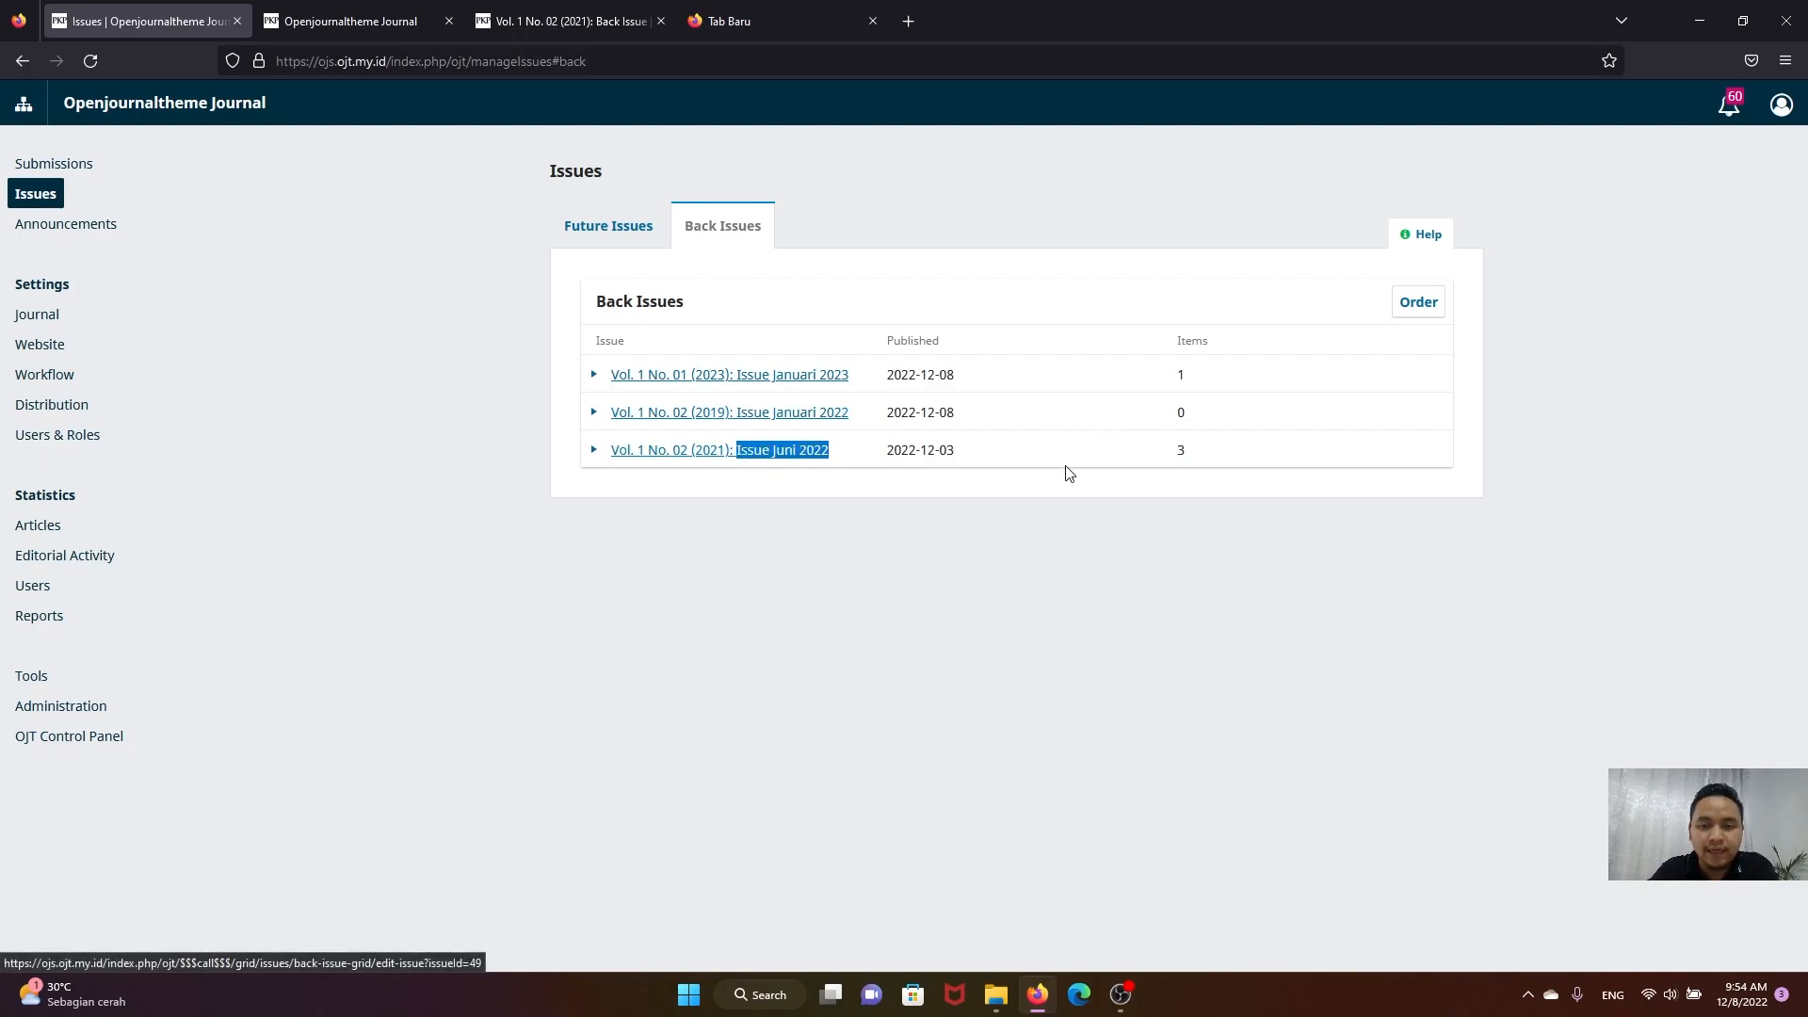
pyautogui.click(794, 537)
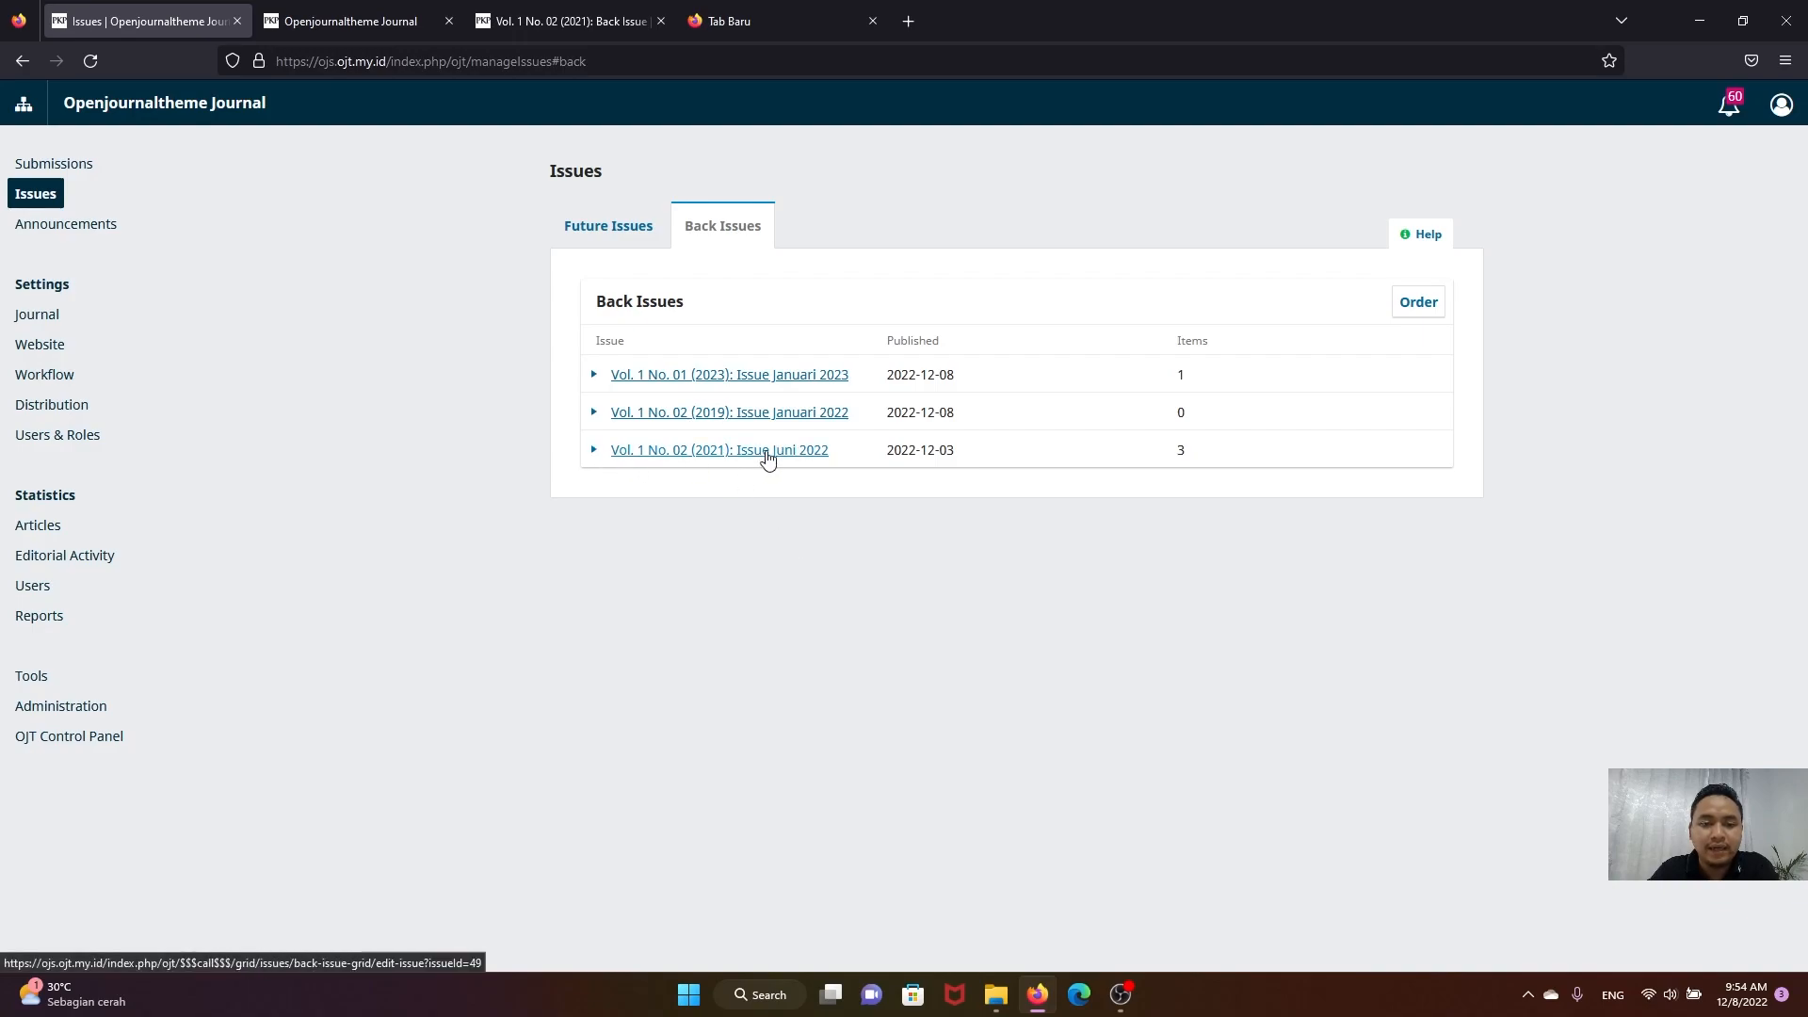
pyautogui.moveTo(834, 464); pyautogui.dragTo(624, 461)
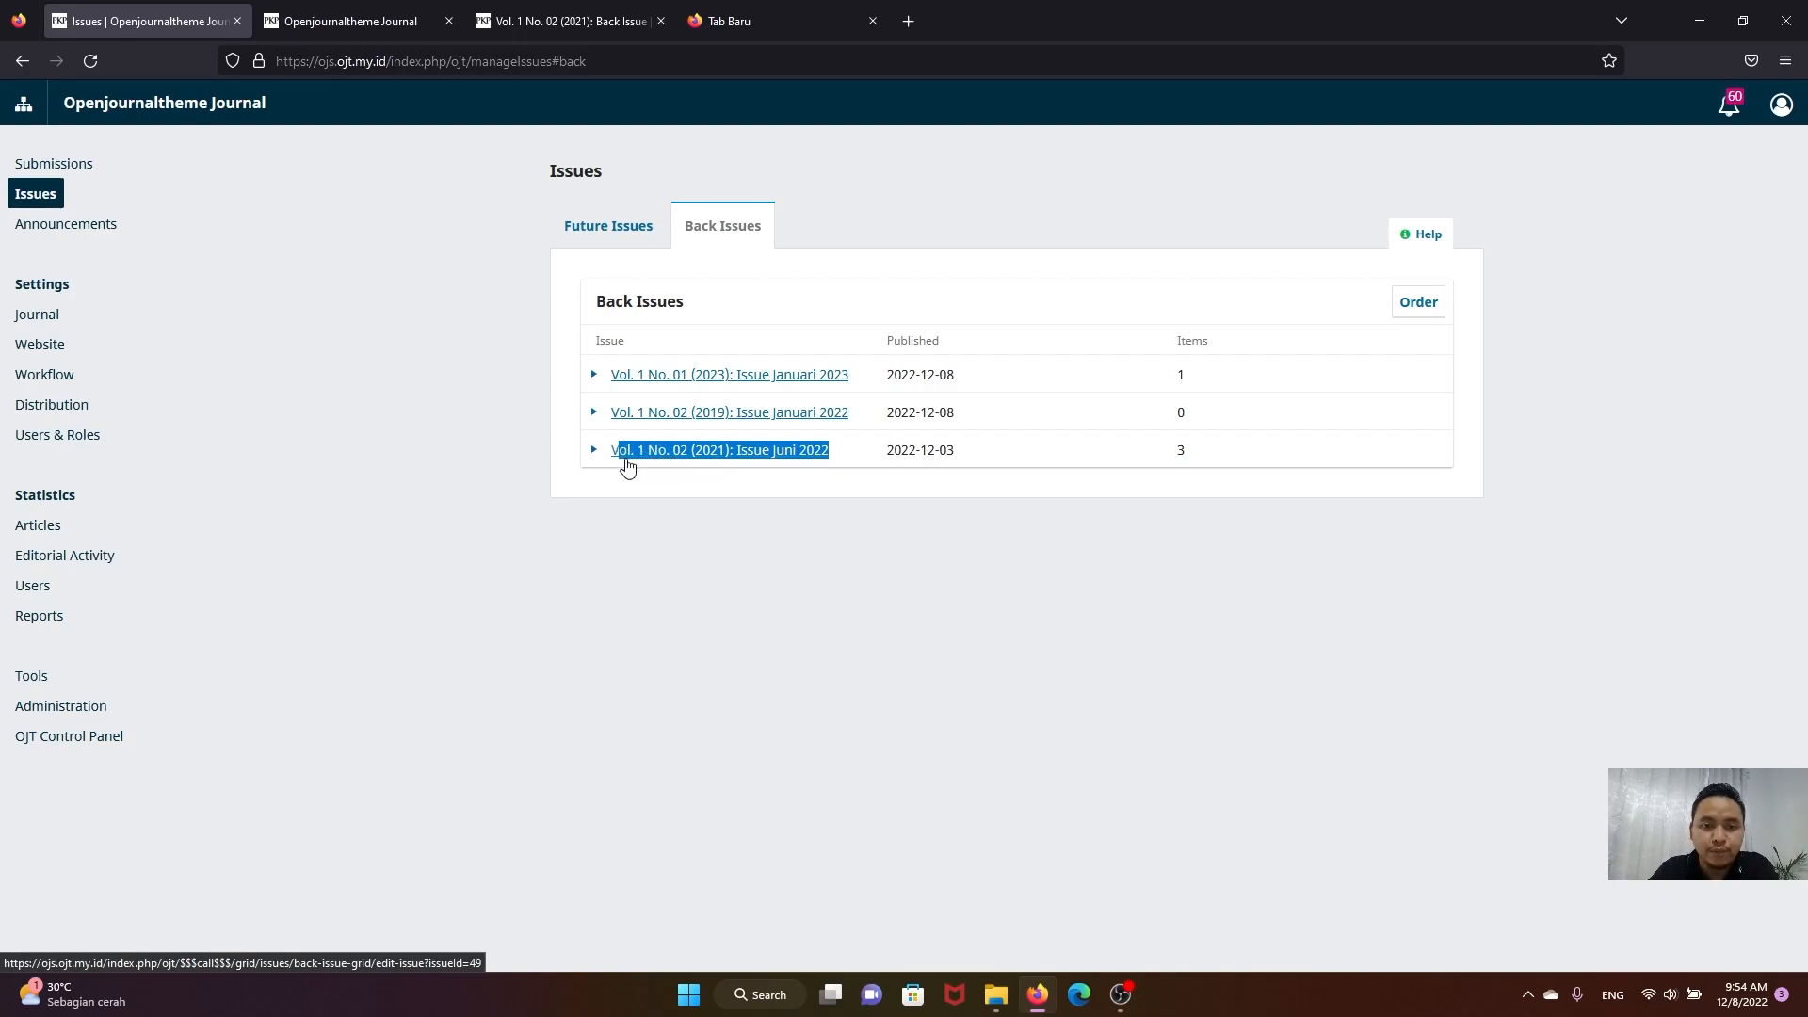
pyautogui.click(650, 539)
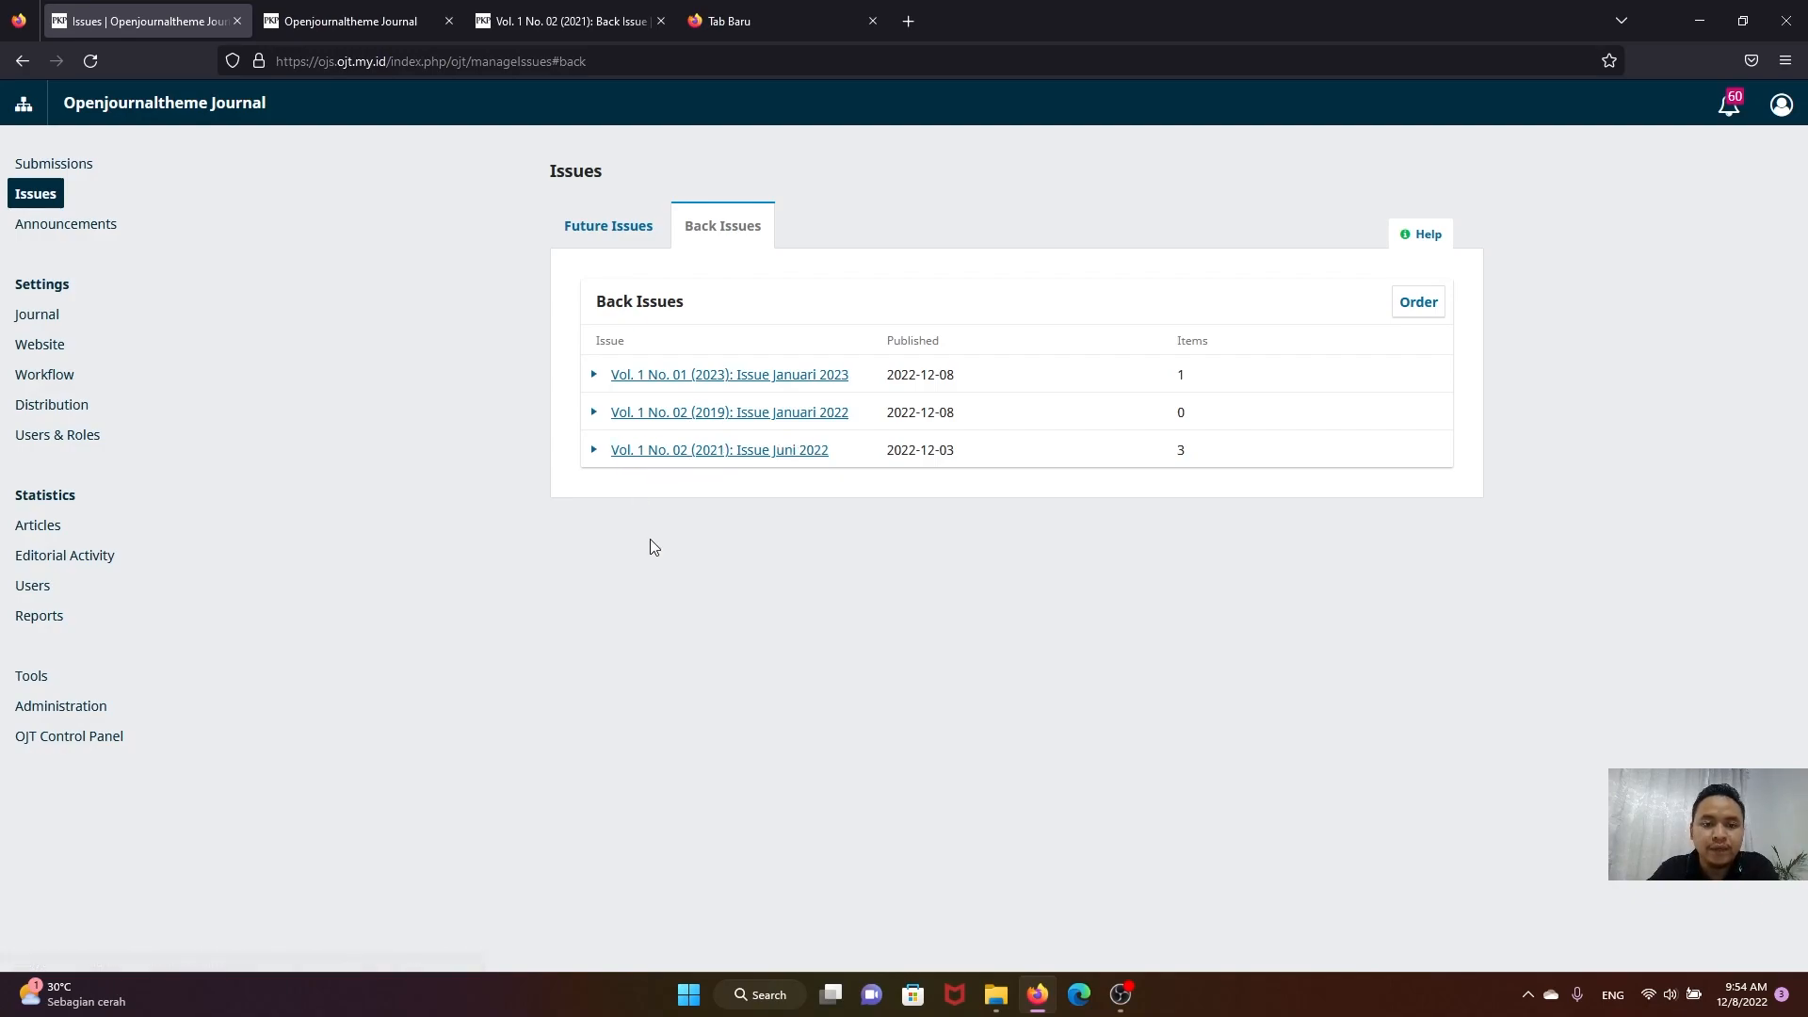
pyautogui.click(595, 454)
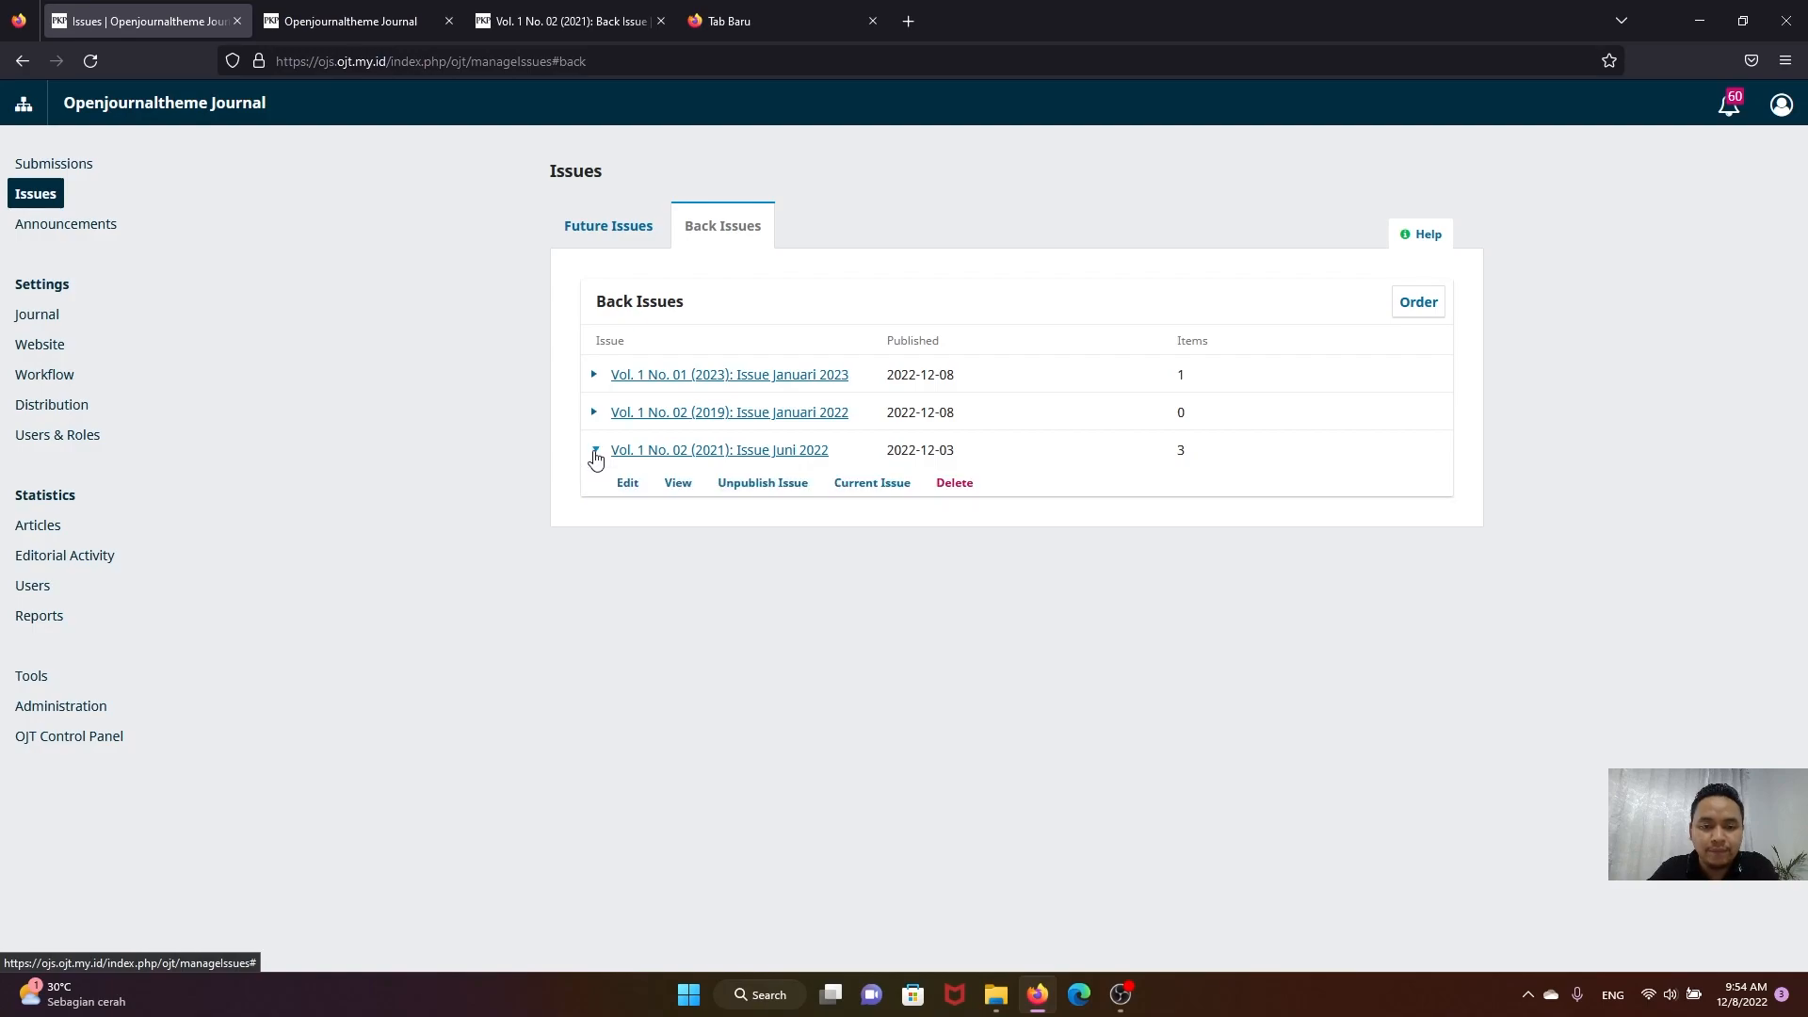
pyautogui.click(871, 484)
pyautogui.click(1037, 233)
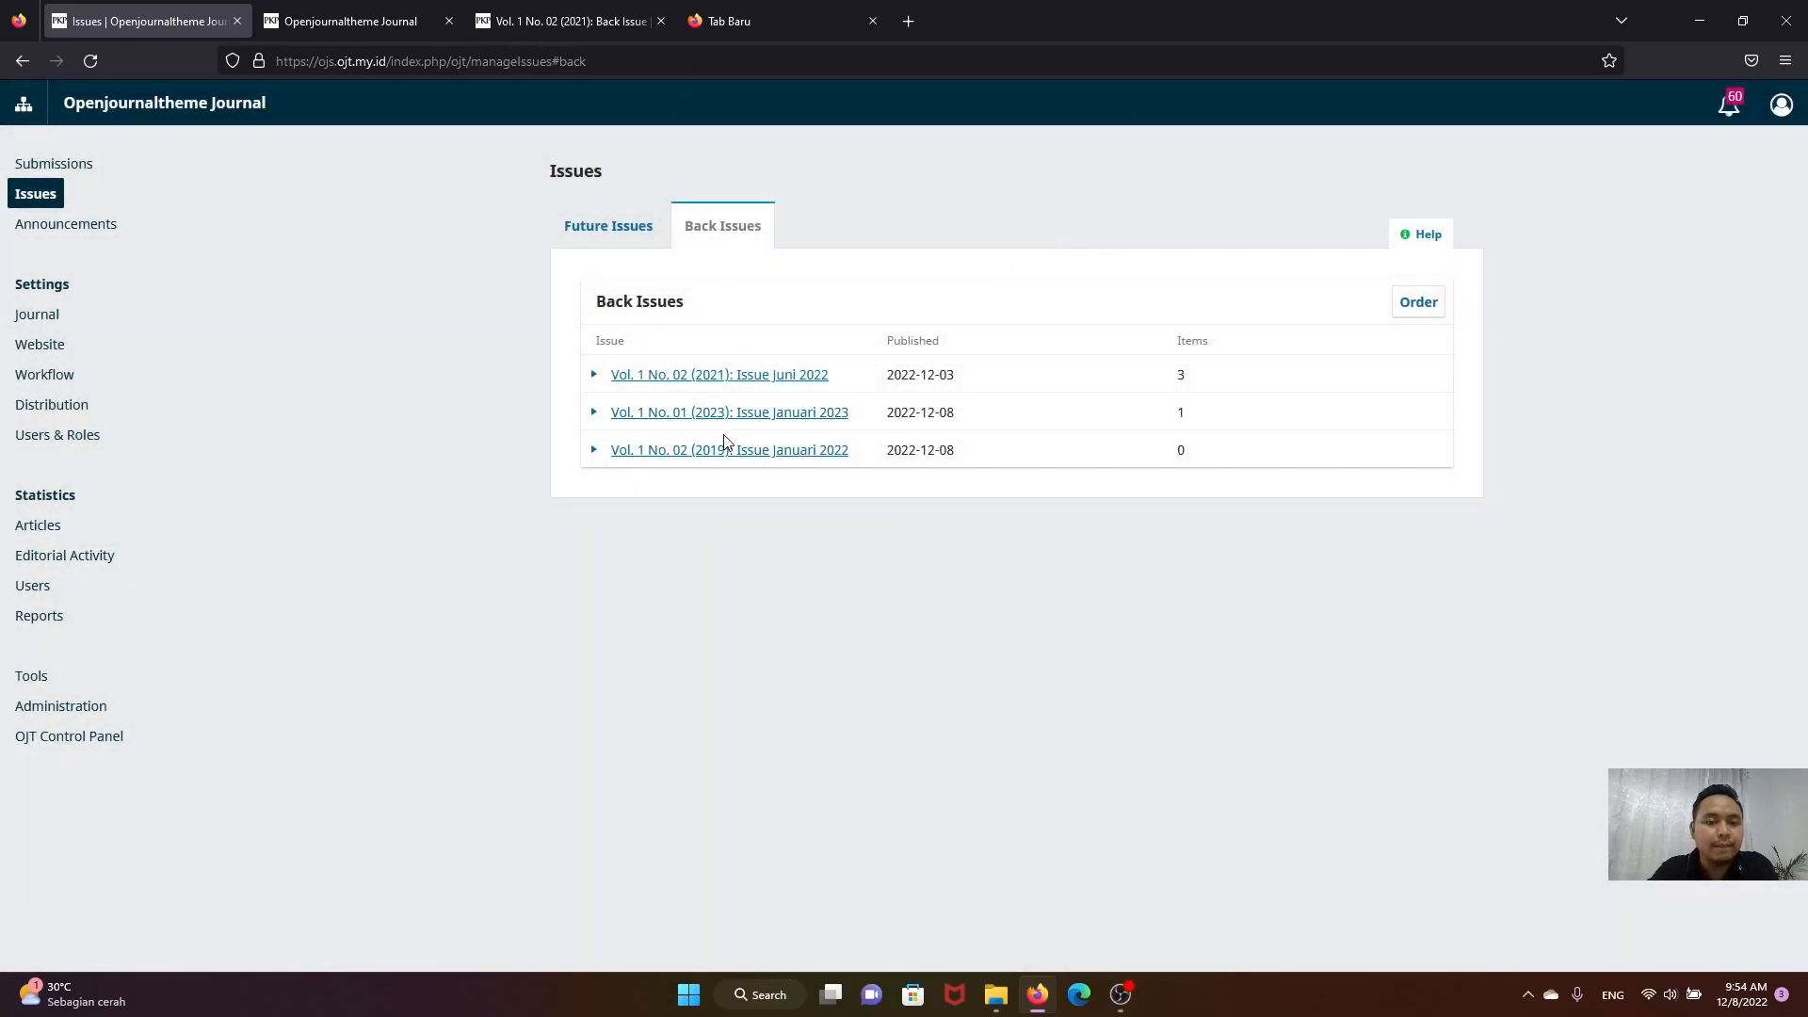
# Step: Reload the public homepage and examine the issue and articles shown under Current Issue
pyautogui.click(335, 18)
pyautogui.scroll(2, 291, 125)
pyautogui.click(93, 62)
pyautogui.scroll(-3, 721, 459)
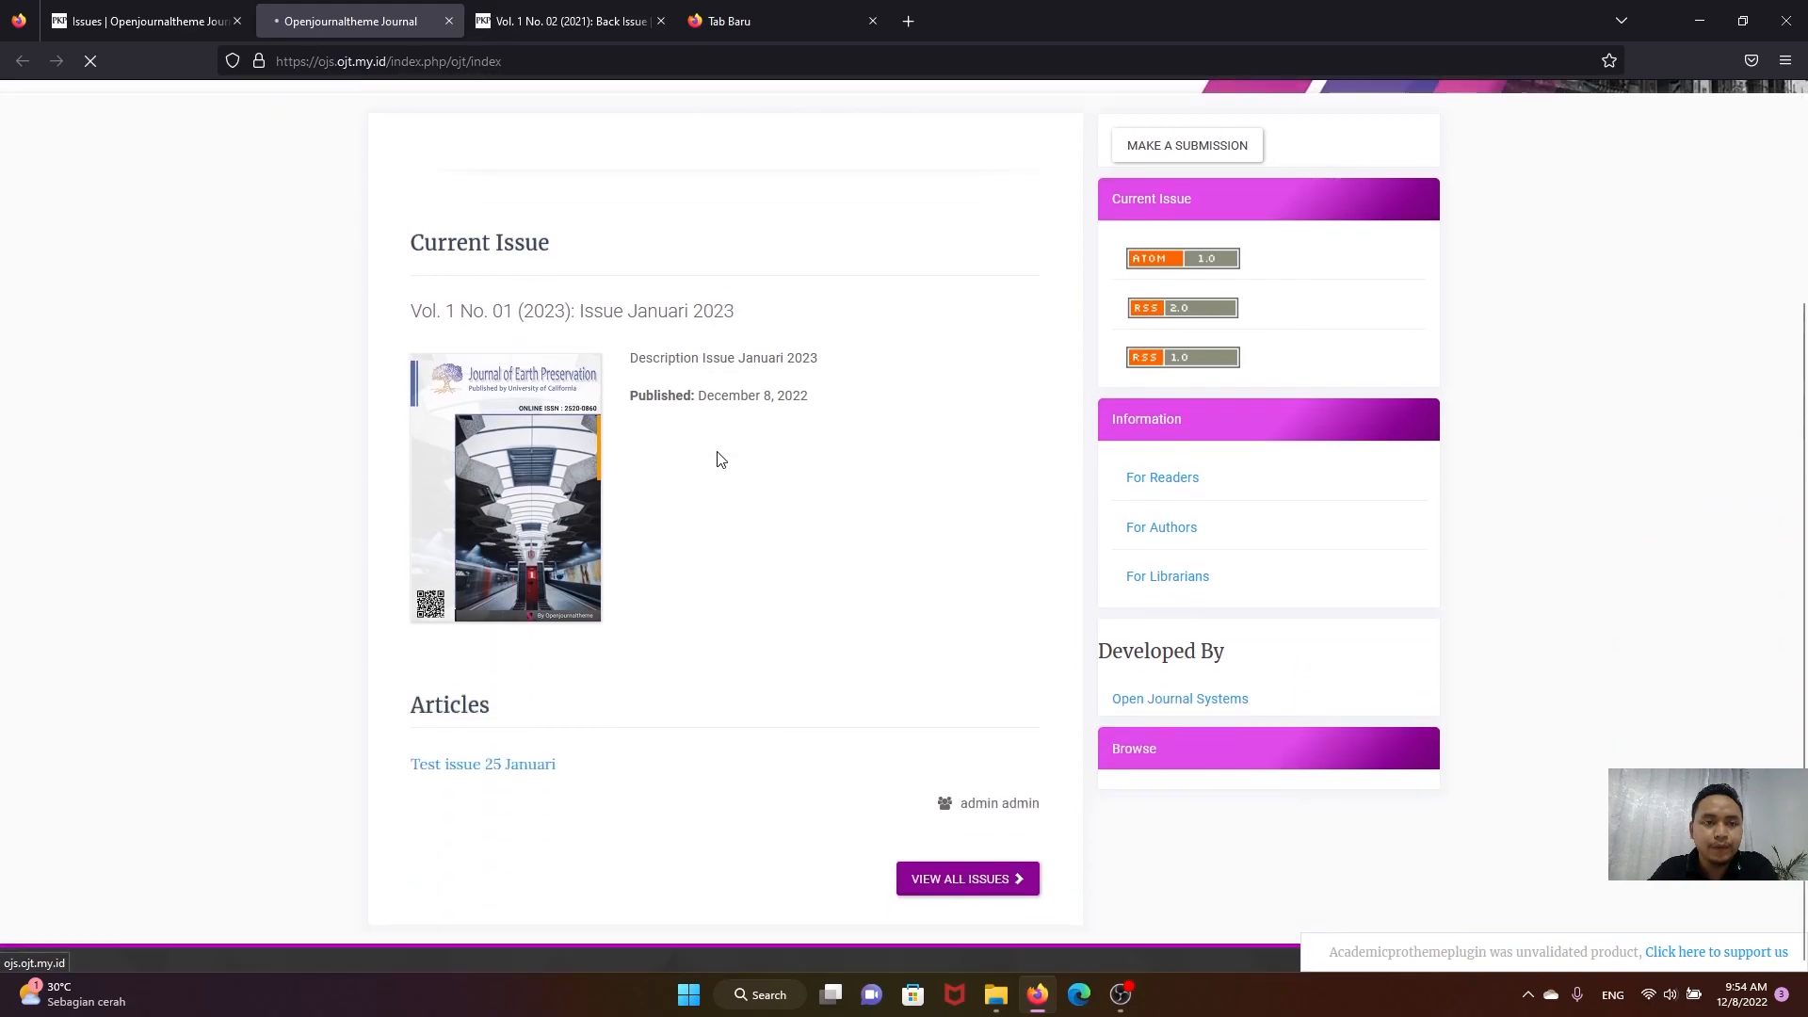
pyautogui.scroll(2, 718, 438)
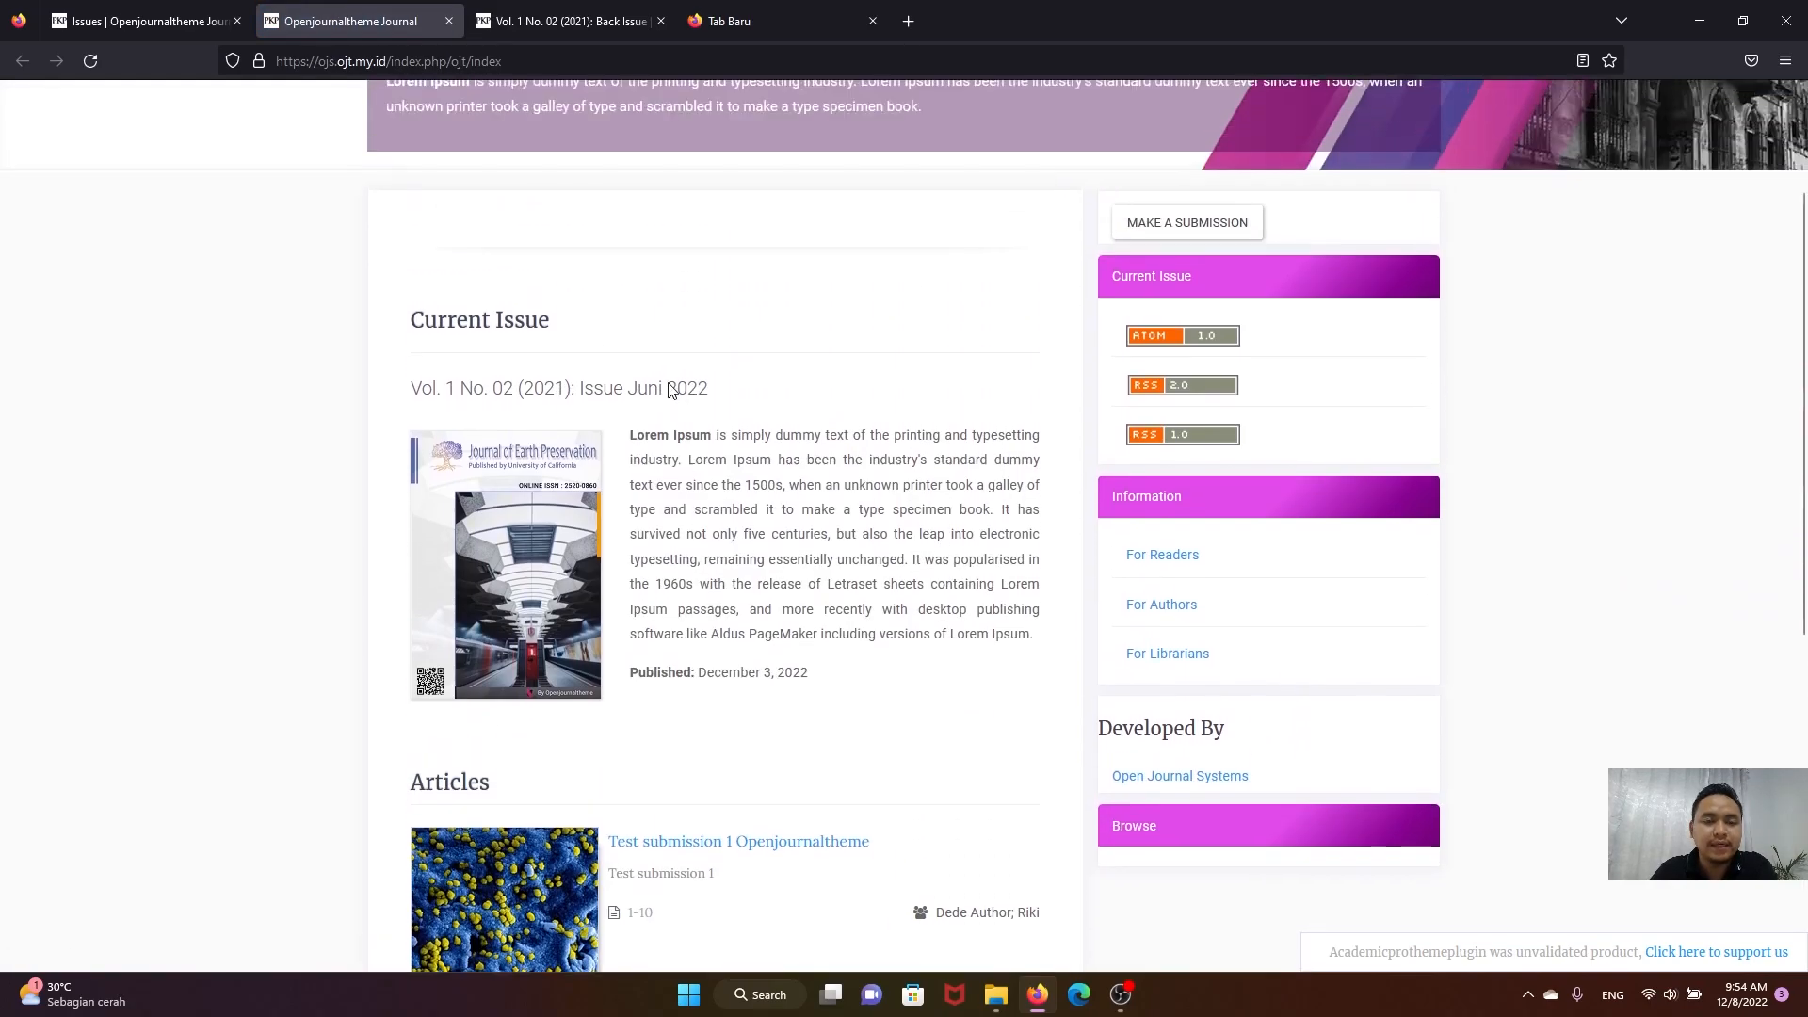
pyautogui.moveTo(409, 342); pyautogui.dragTo(563, 362)
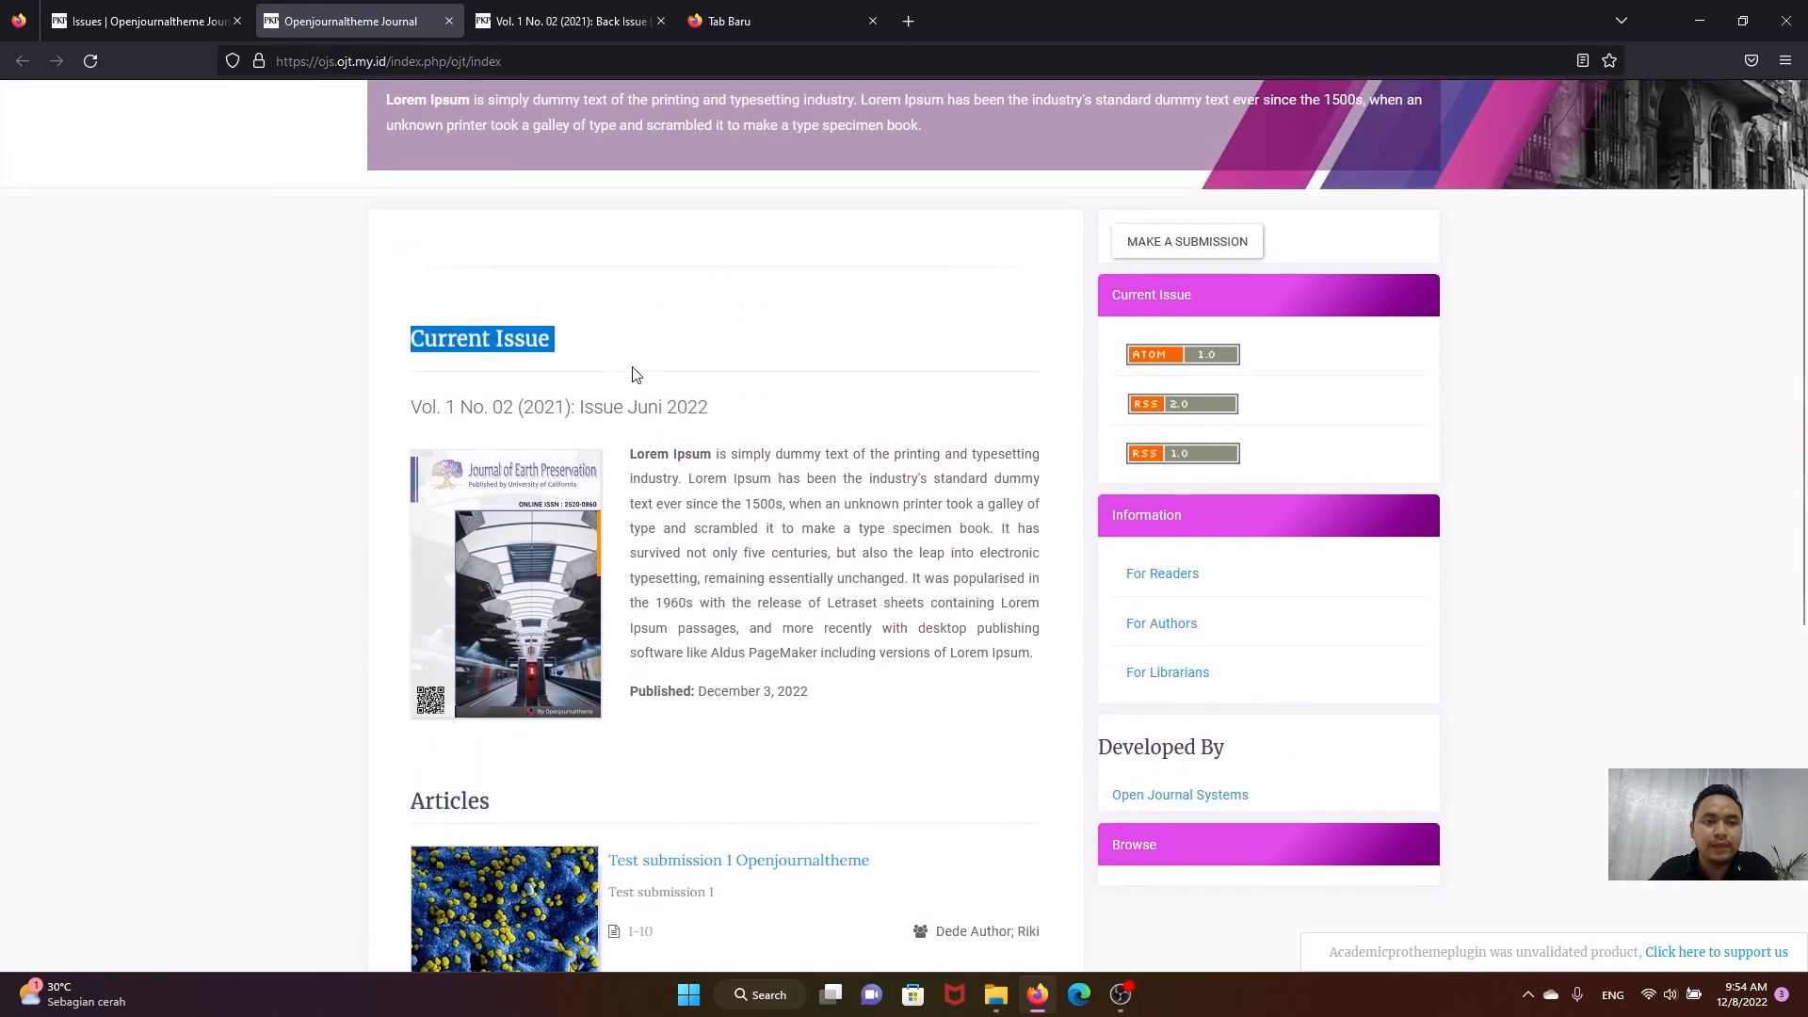
pyautogui.scroll(-3, 625, 374)
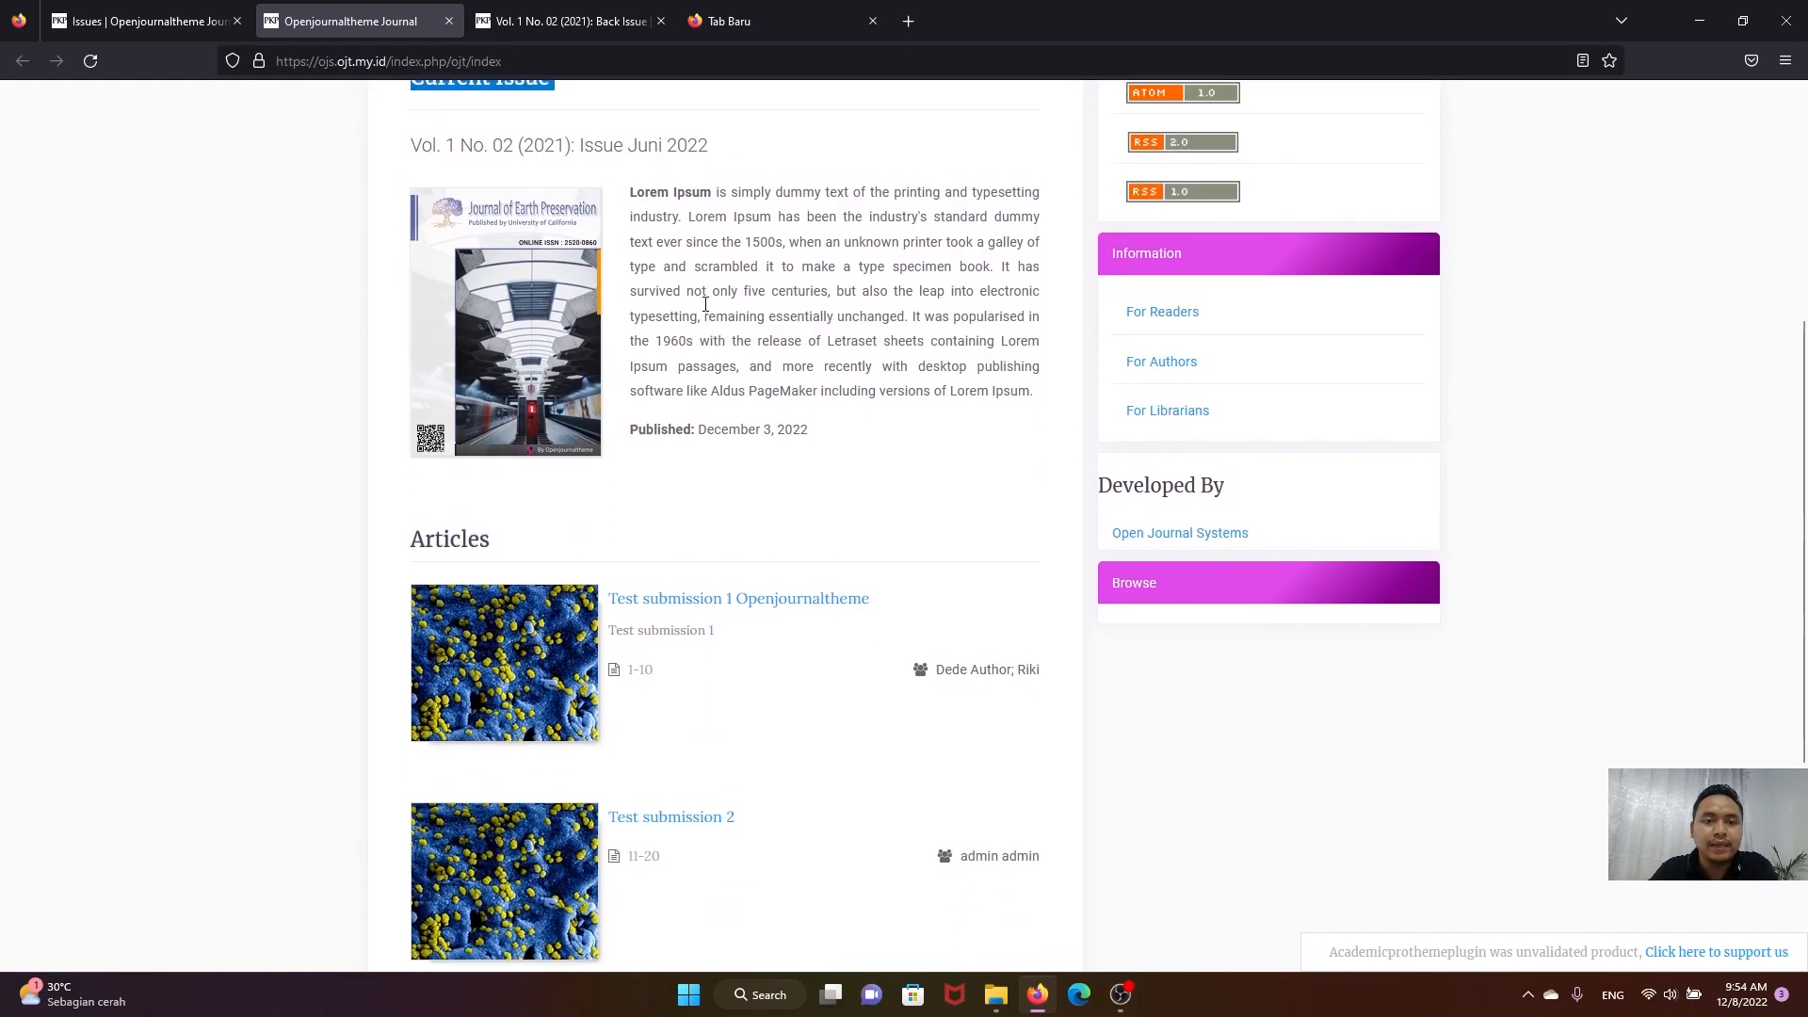
pyautogui.scroll(1, 646, 236)
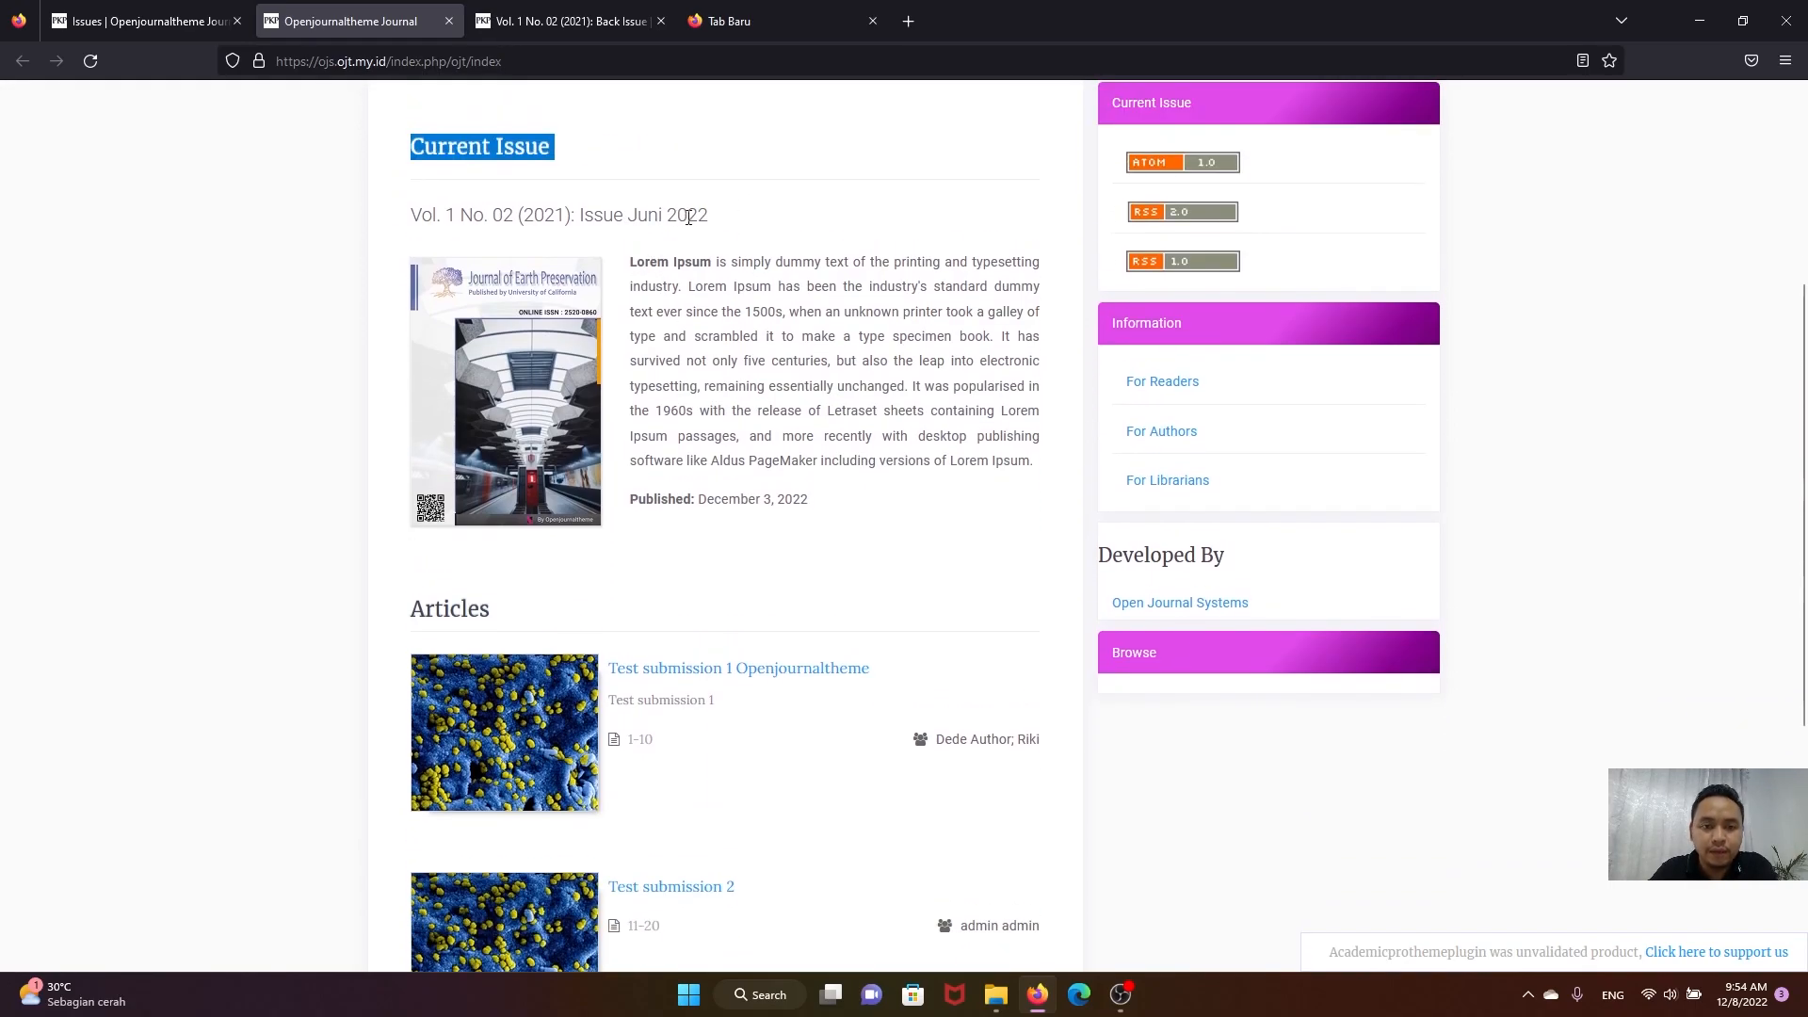
pyautogui.scroll(-5, 706, 273)
pyautogui.scroll(9, 710, 331)
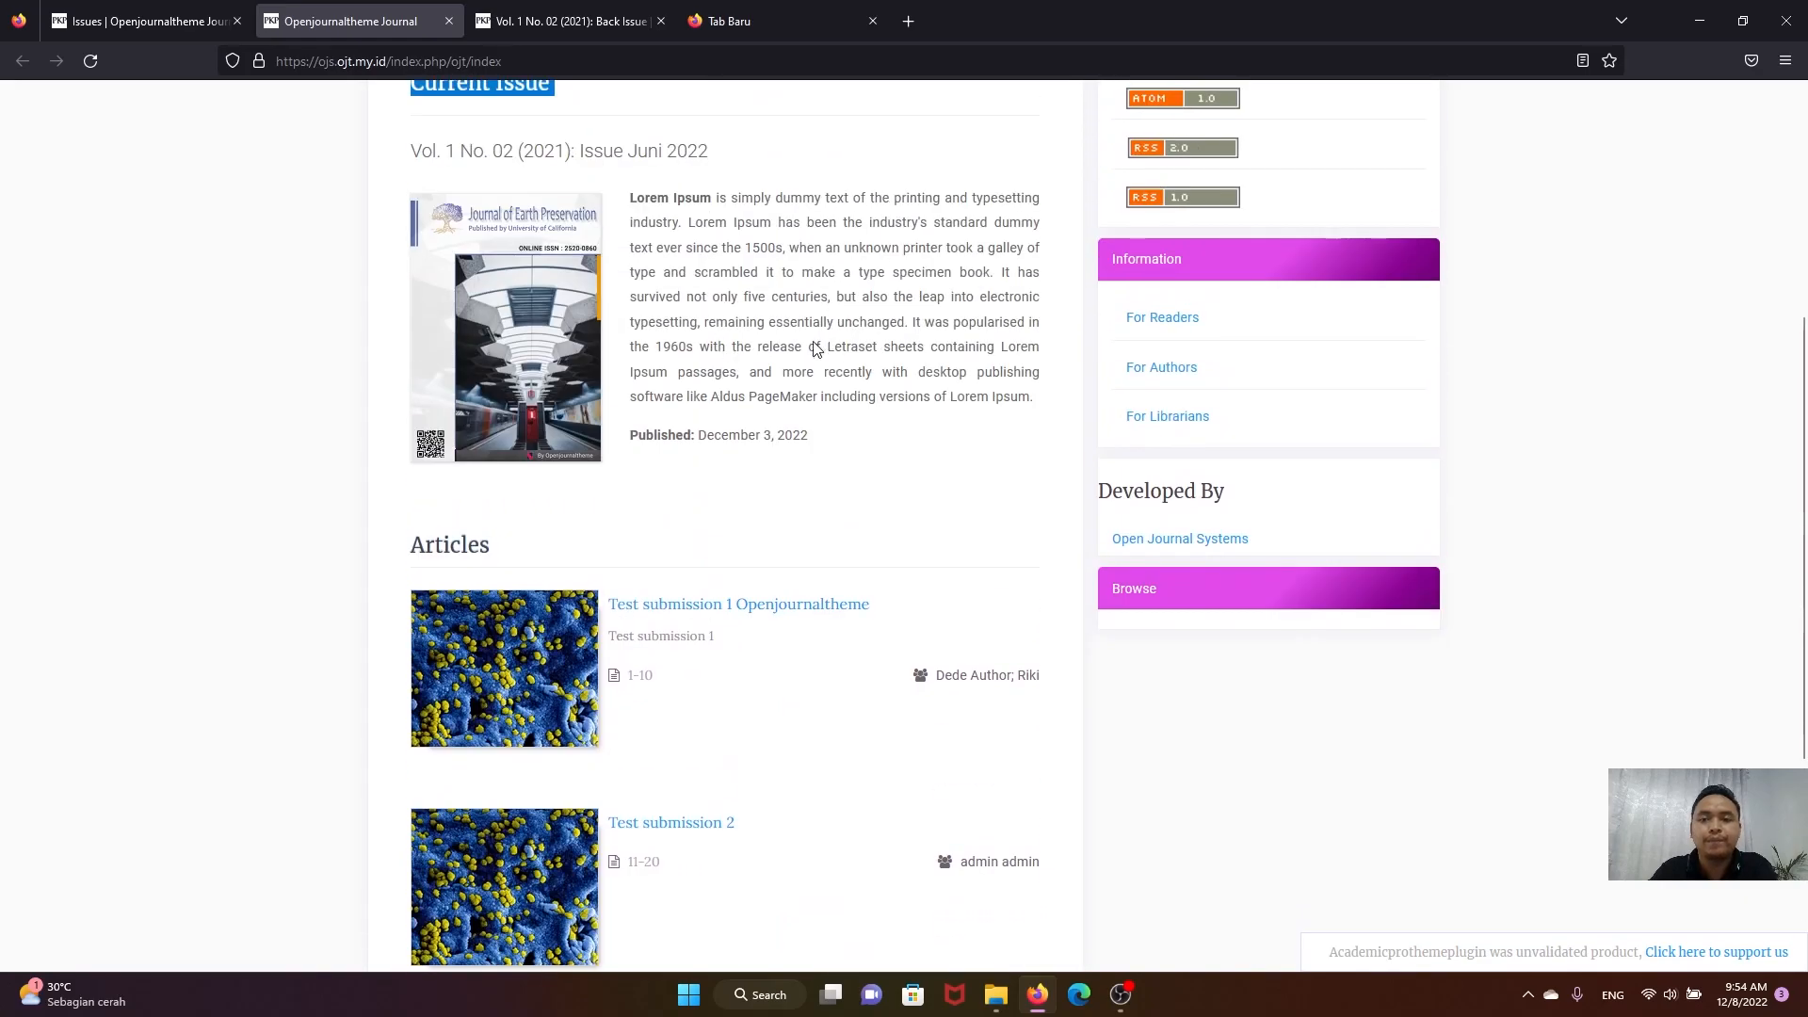
pyautogui.scroll(-1, 810, 382)
# Step: Check the back issues list again, then open the public journal's archives and review all the published issues
pyautogui.click(141, 21)
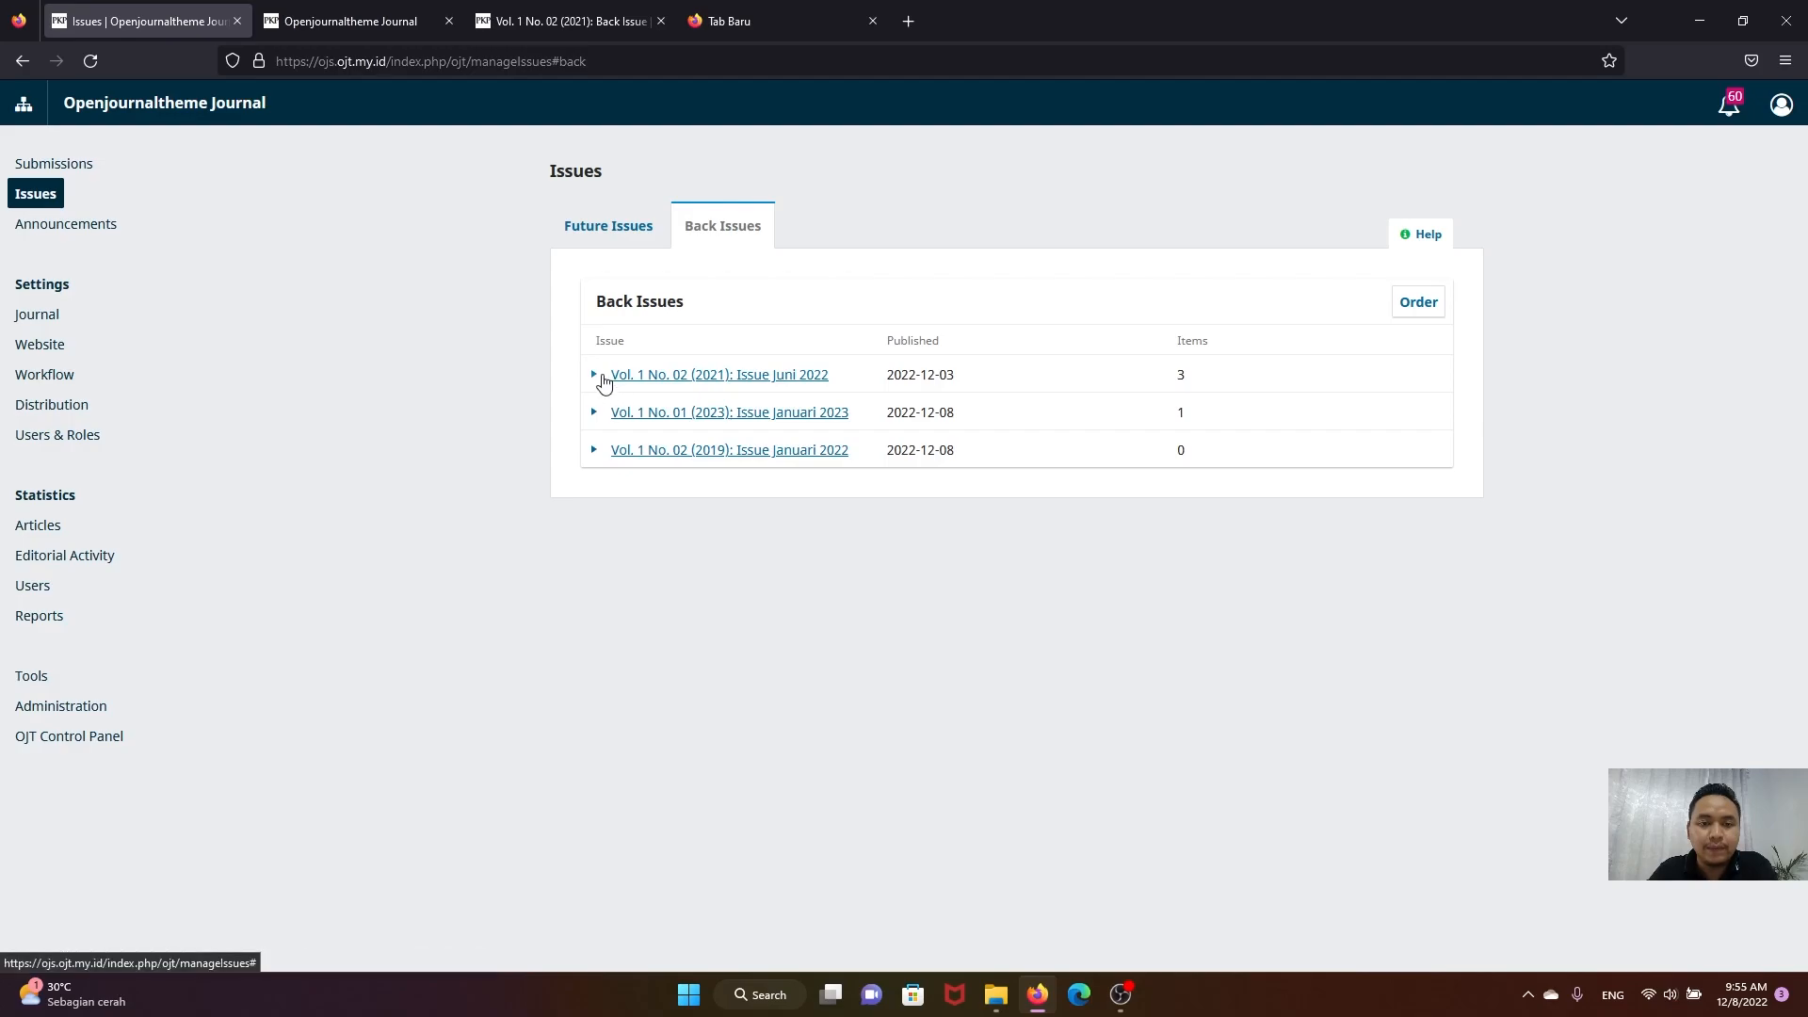
pyautogui.click(358, 21)
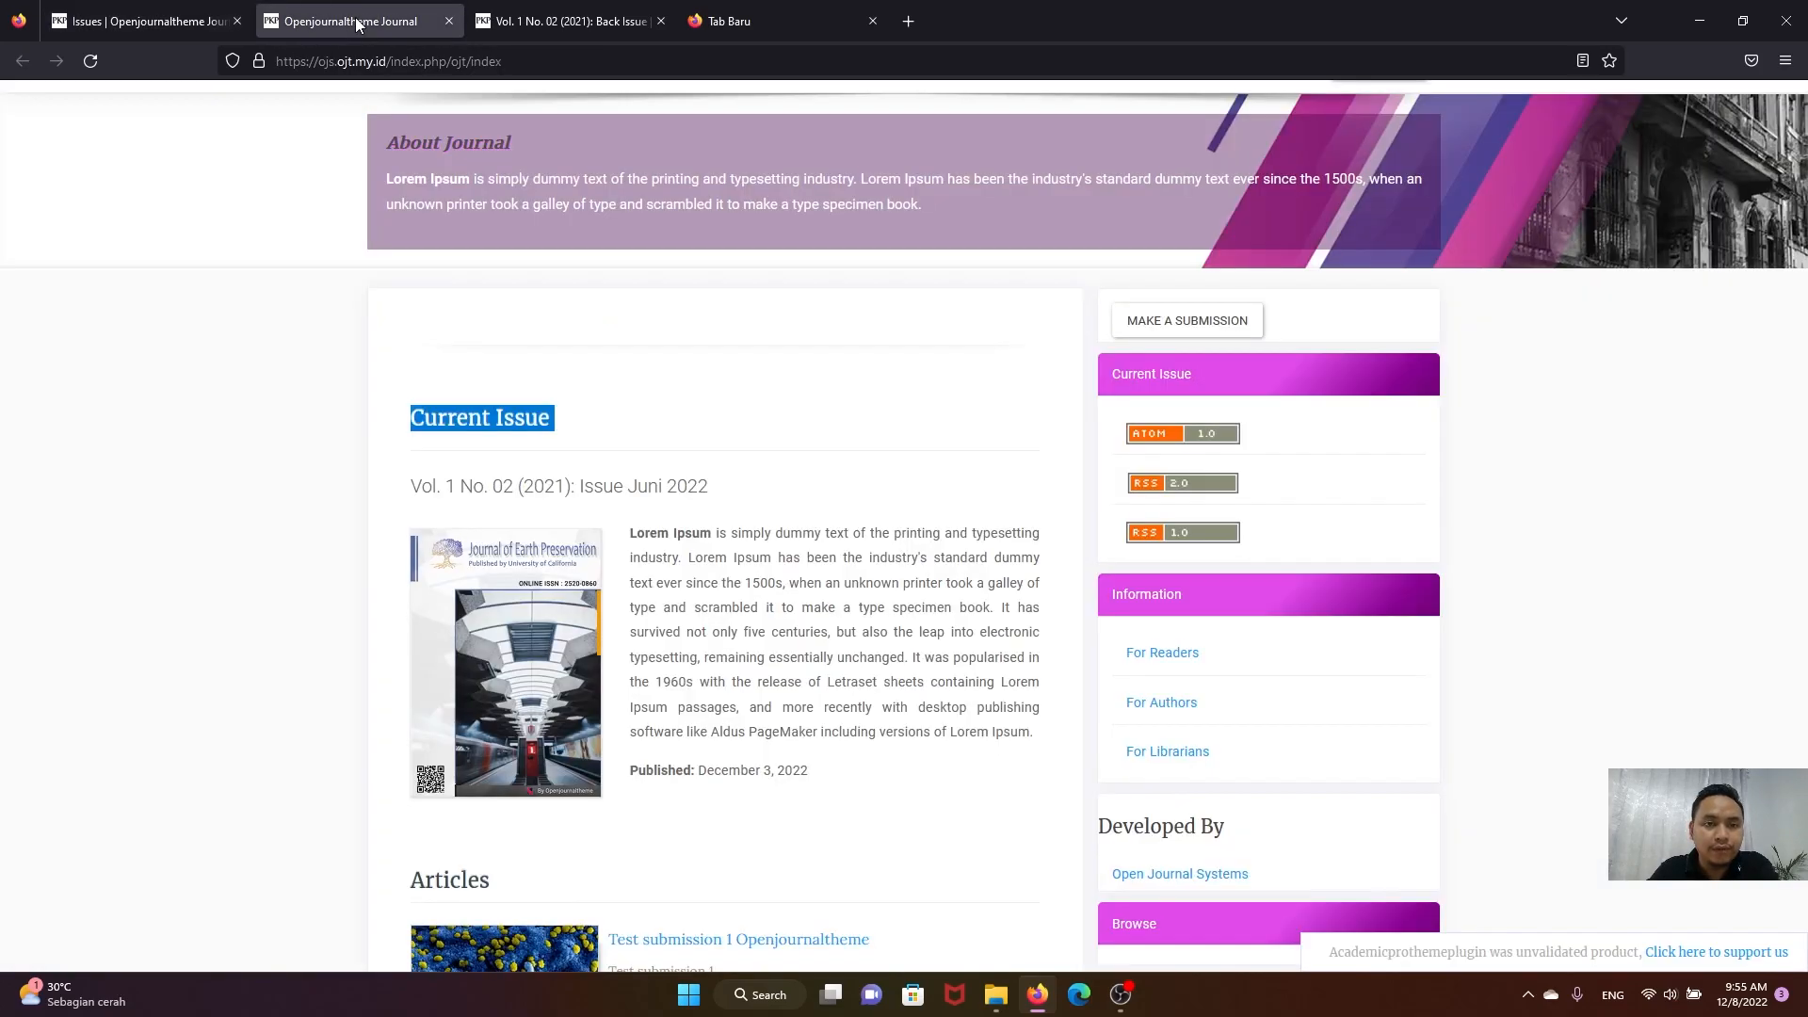
pyautogui.scroll(1, 618, 404)
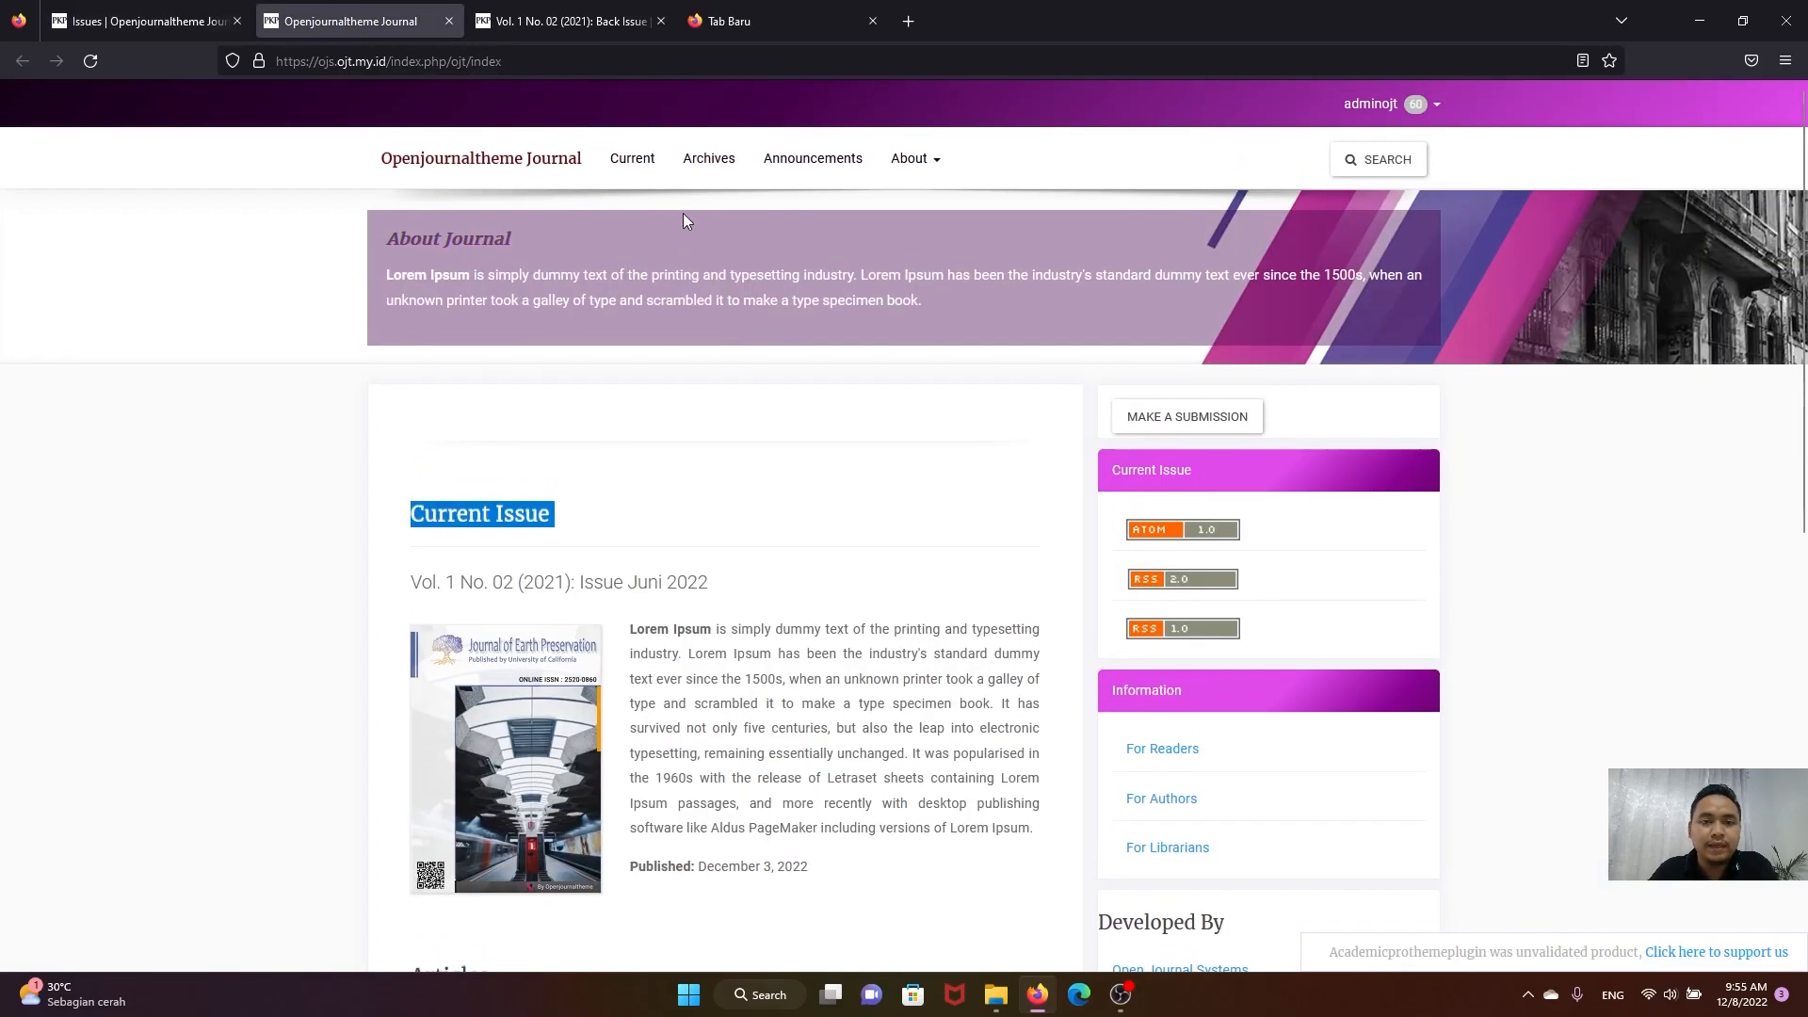
pyautogui.click(709, 165)
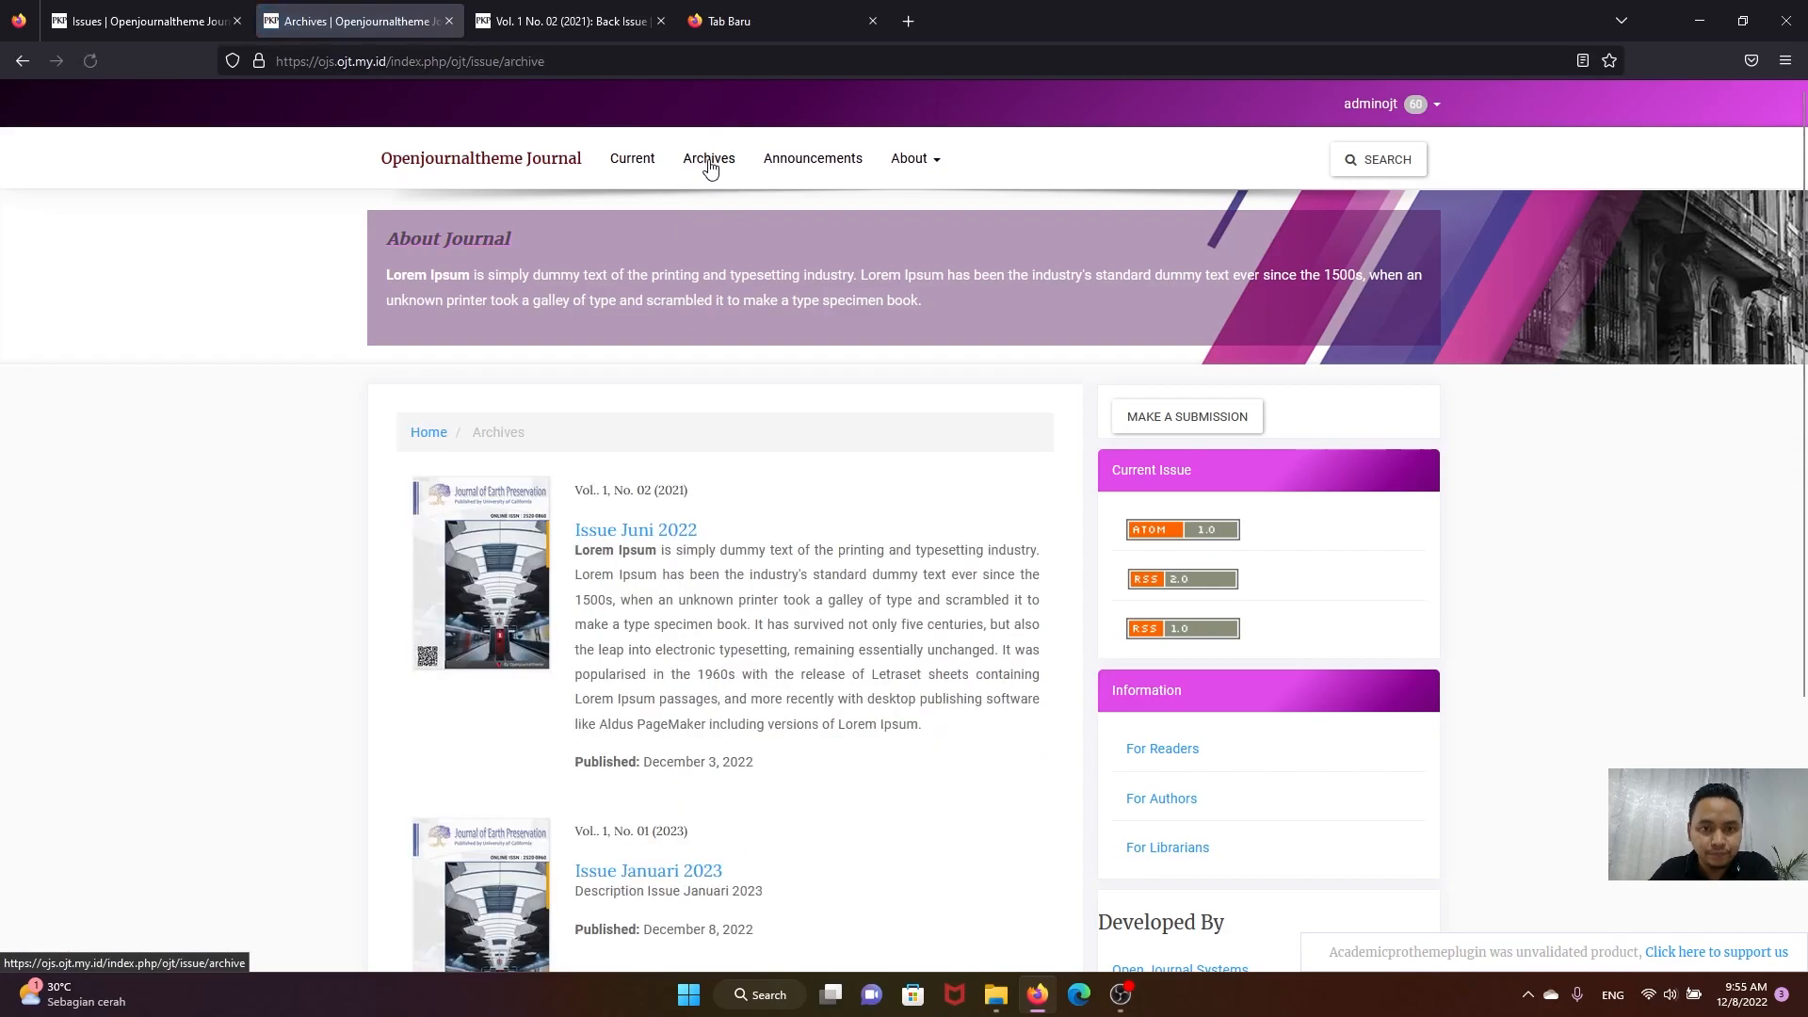
pyautogui.scroll(-2, 714, 358)
pyautogui.scroll(-2, 716, 361)
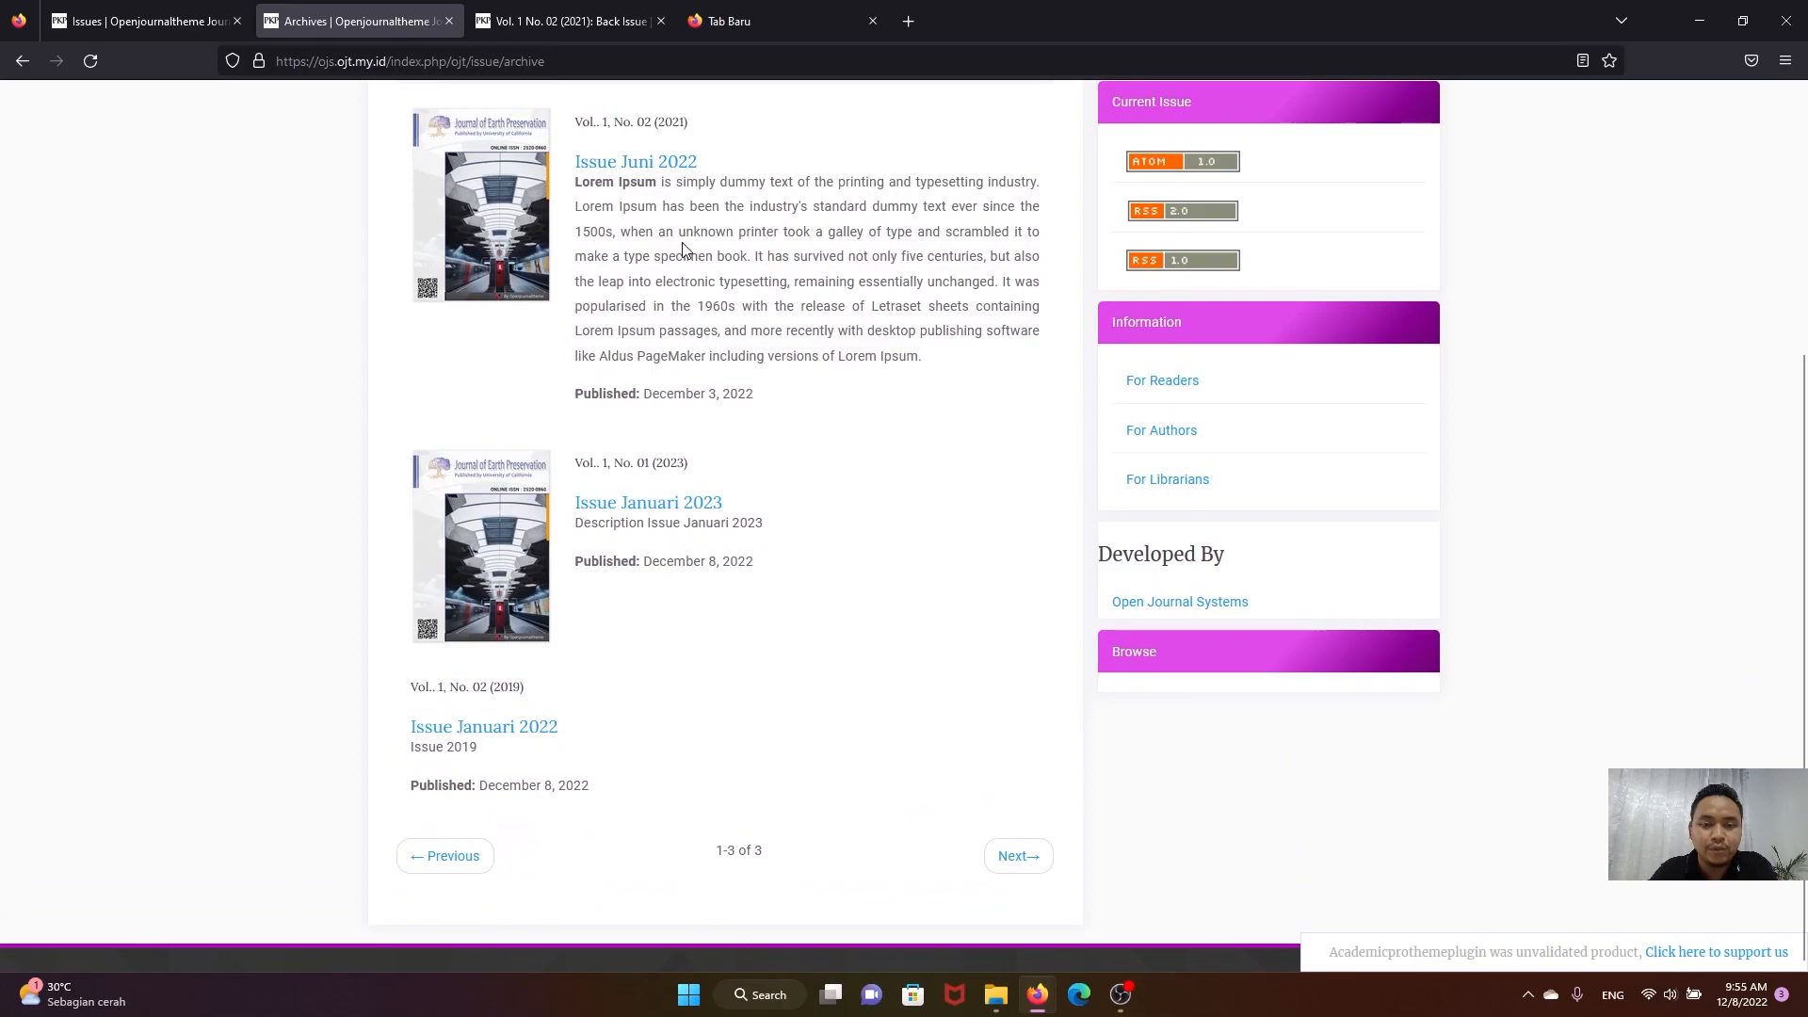
# Step: Examine the order in which the published issues are listed on the public archives page
pyautogui.scroll(1, 696, 607)
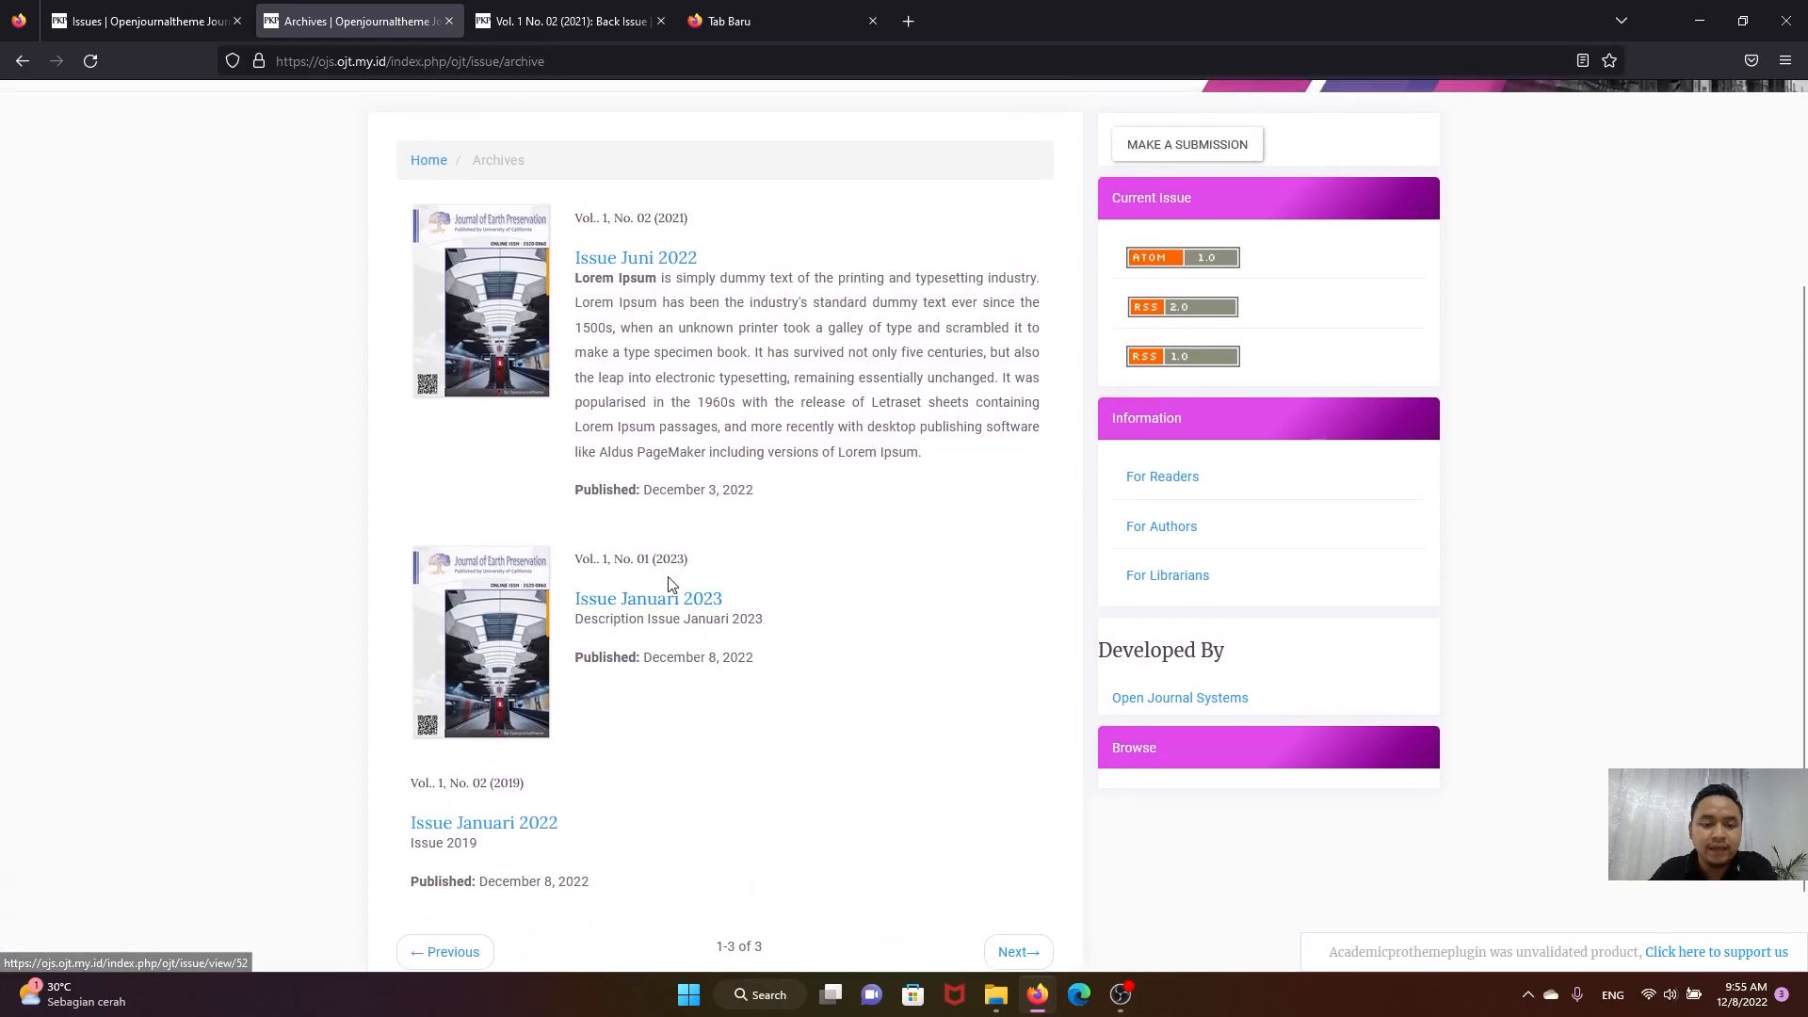
pyautogui.scroll(-1, 660, 594)
pyautogui.scroll(2, 546, 687)
pyautogui.scroll(-1, 556, 603)
pyautogui.moveTo(404, 828); pyautogui.dragTo(563, 835)
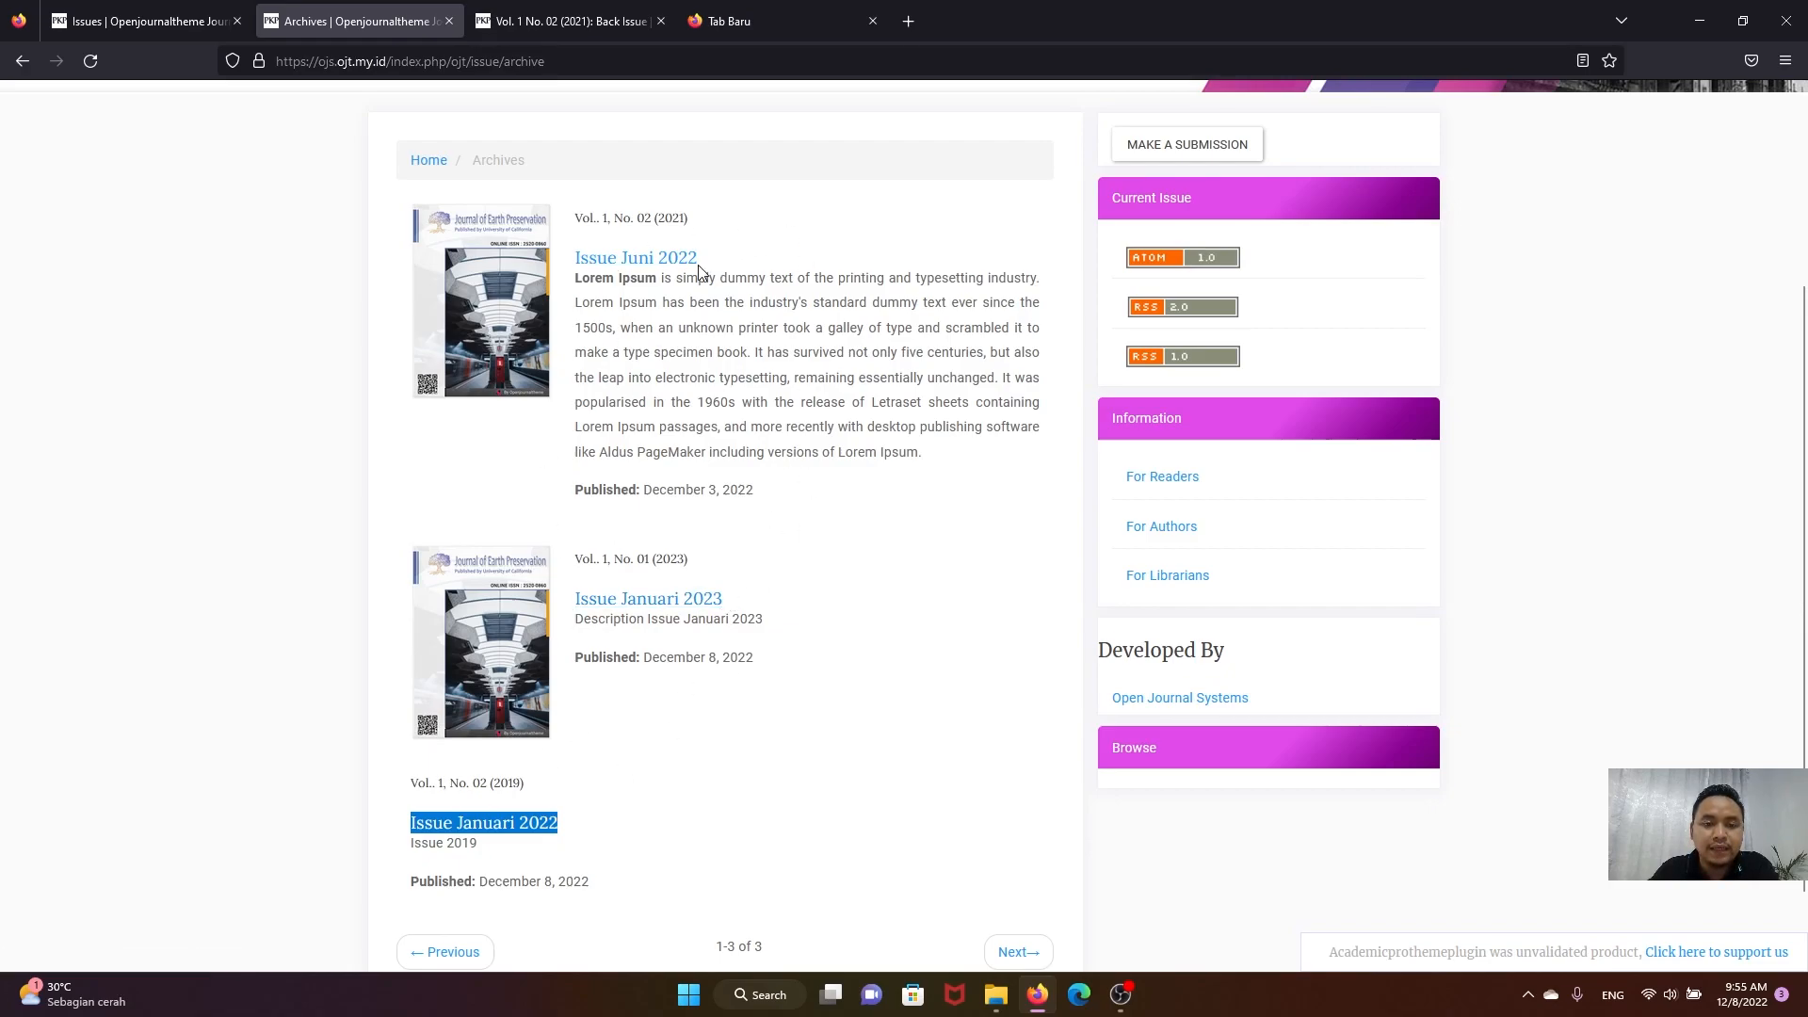
pyautogui.scroll(3, 660, 405)
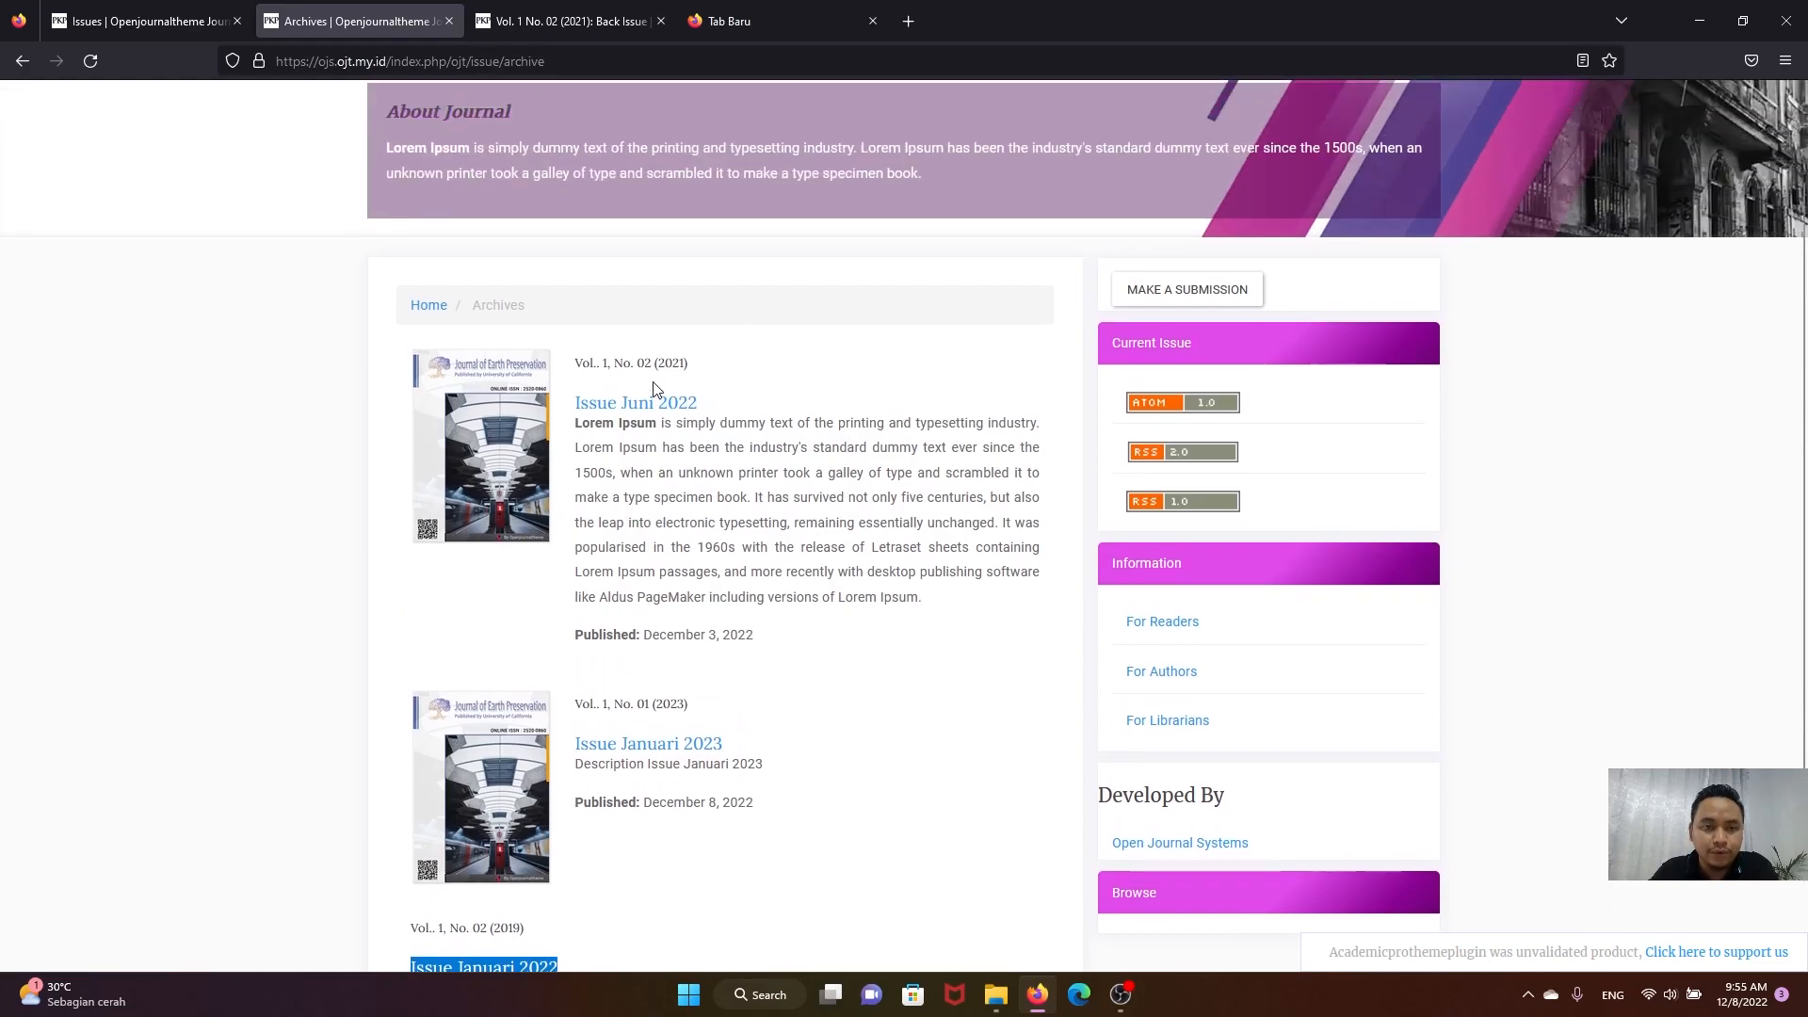
pyautogui.scroll(-2, 621, 441)
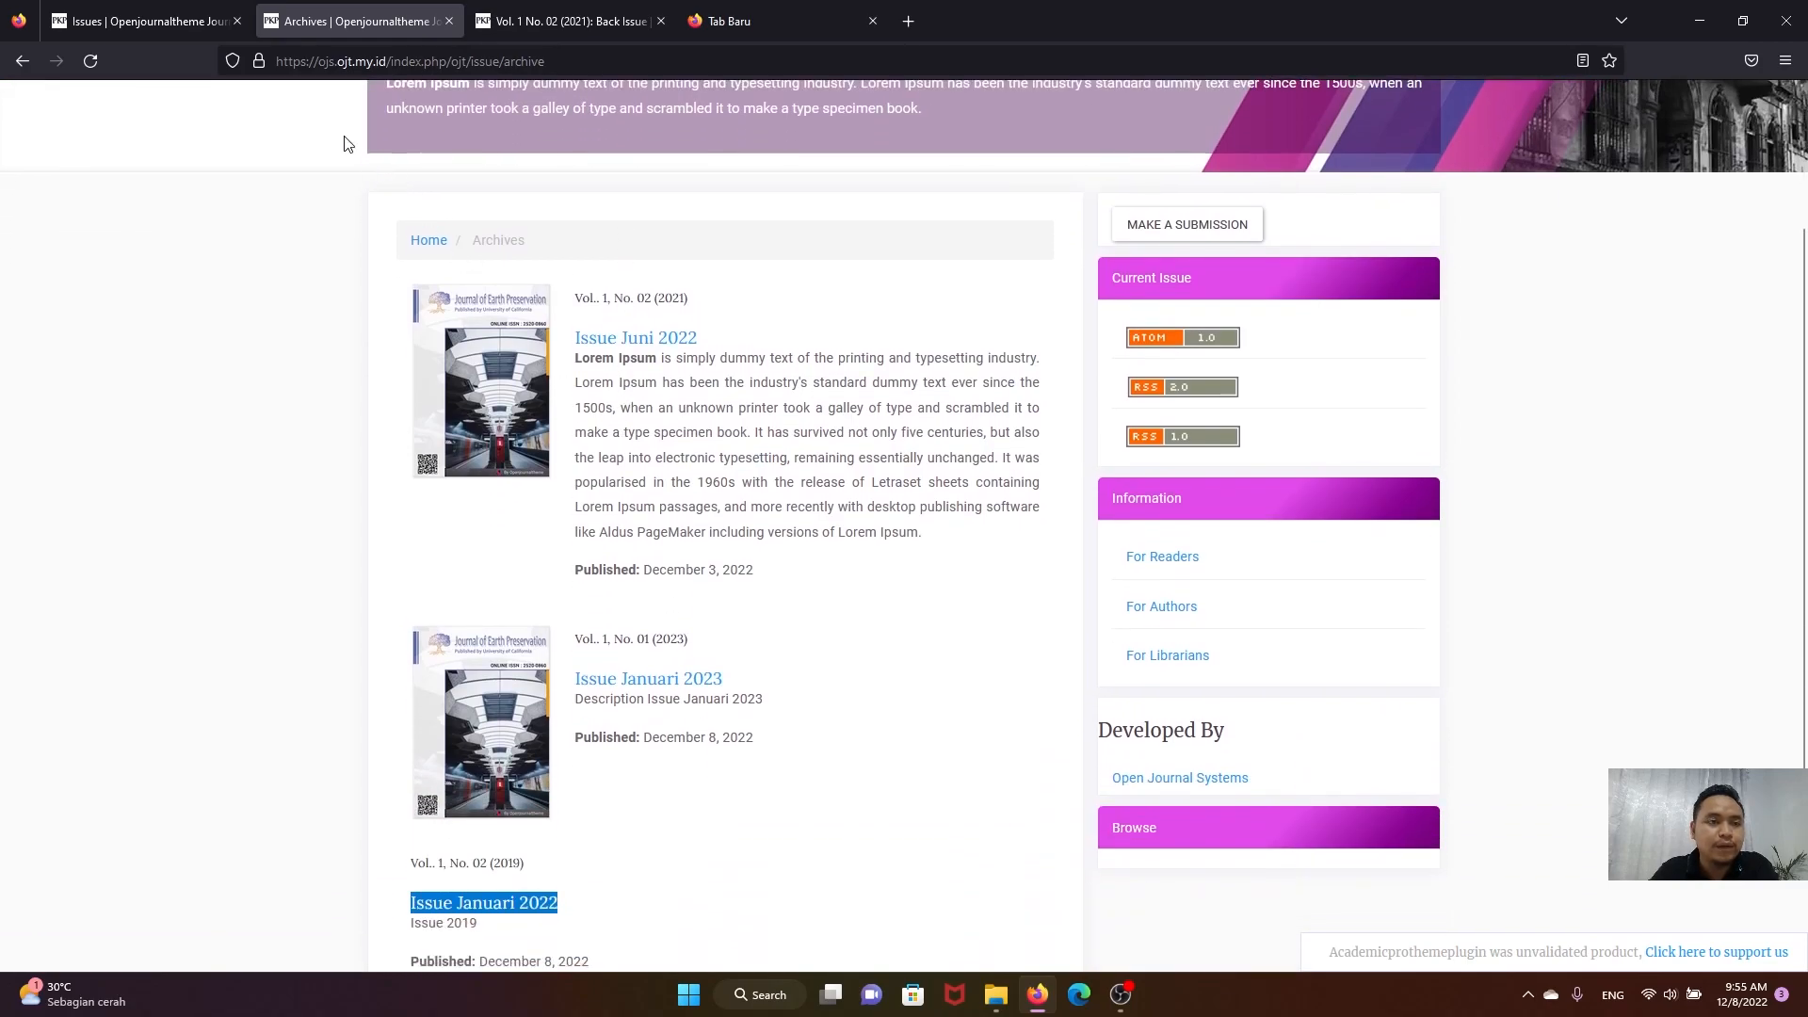
# Step: Reorder the back issues so Vol. 1 No. 01 (2023): Issue Januari 2023 comes before Vol. 1 No. 02 (2021): Issue Juni 2022, and save the order
pyautogui.click(117, 15)
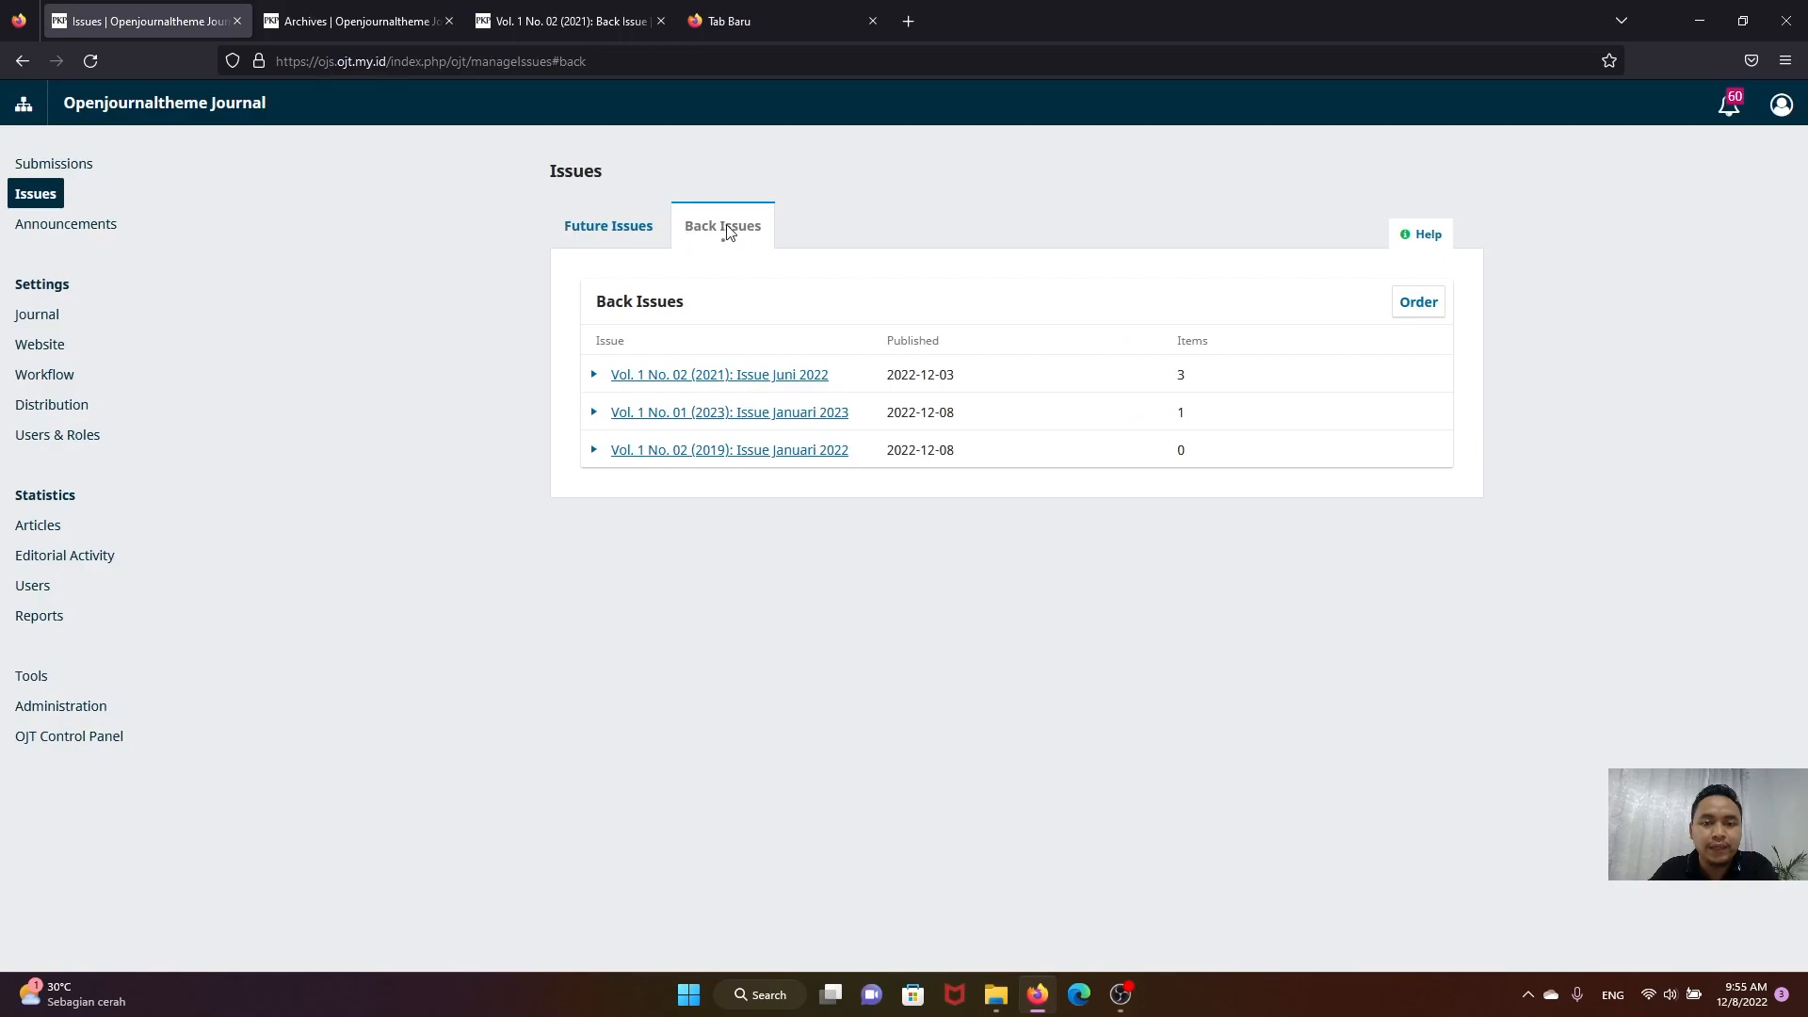
pyautogui.click(1404, 312)
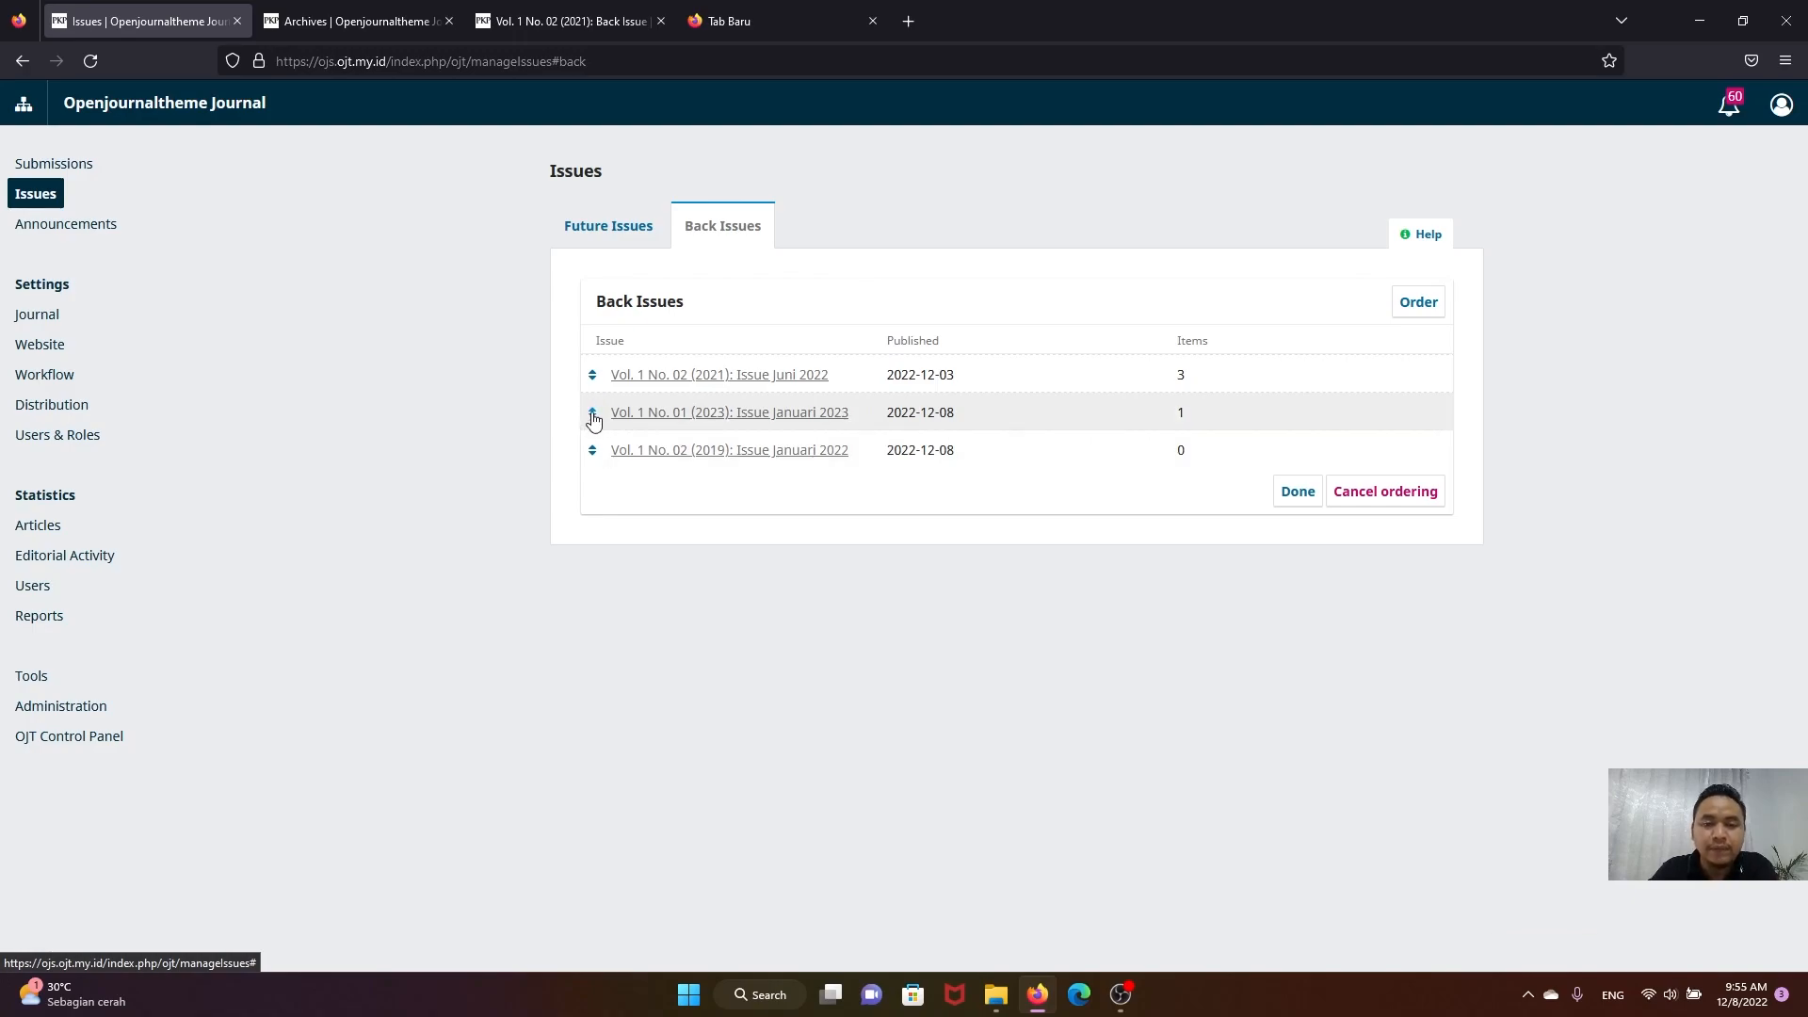
pyautogui.moveTo(592, 417); pyautogui.dragTo(593, 382)
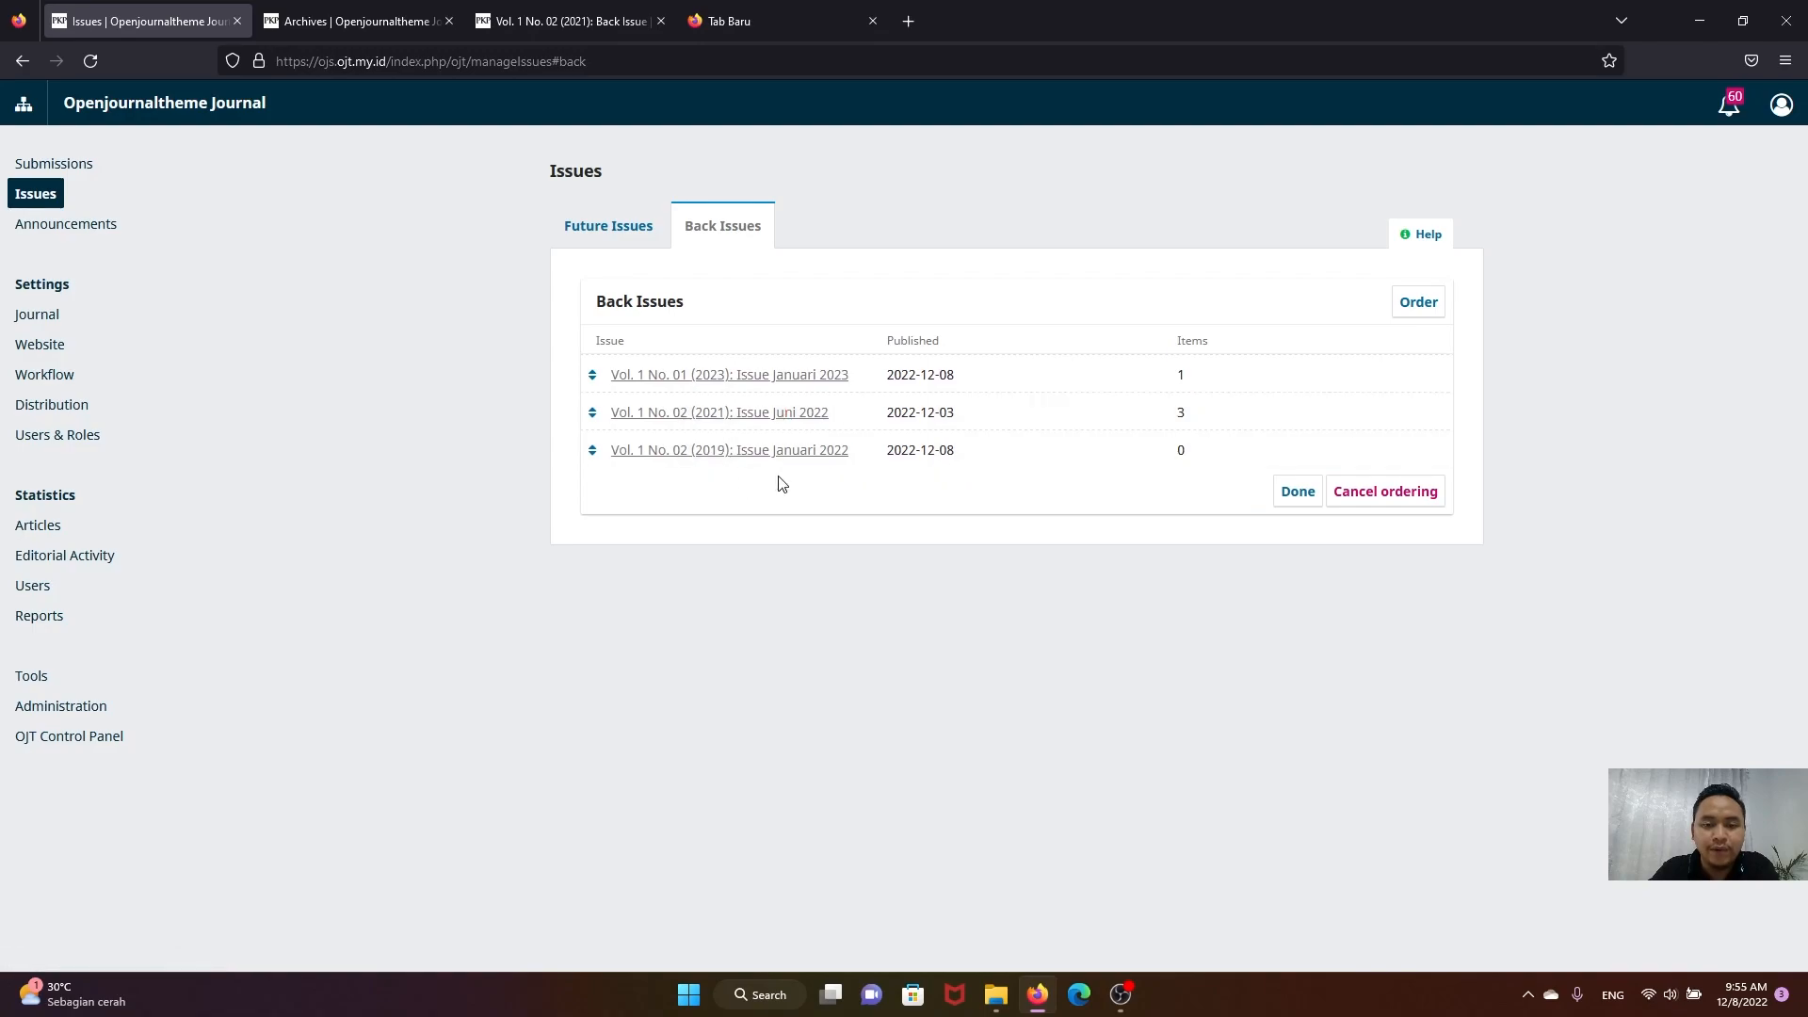
pyautogui.click(1298, 493)
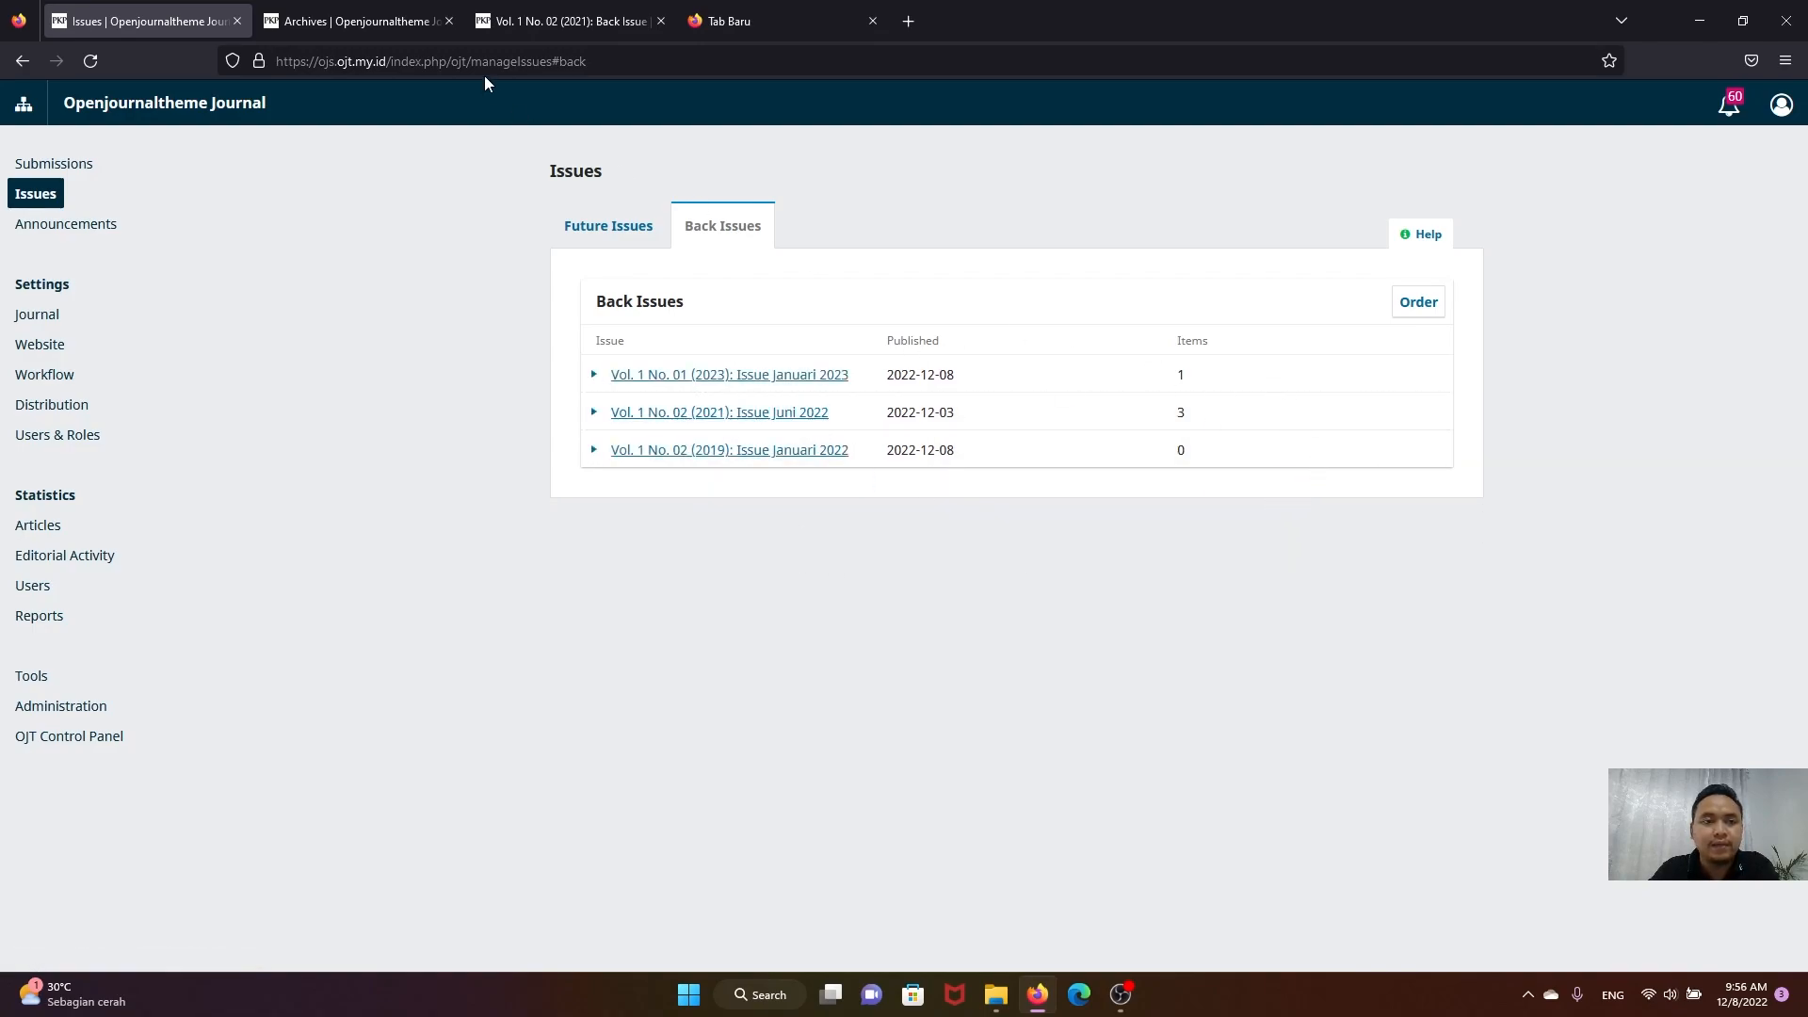
# Step: Reload the public archives page and check the order of the listed issues
pyautogui.click(400, 25)
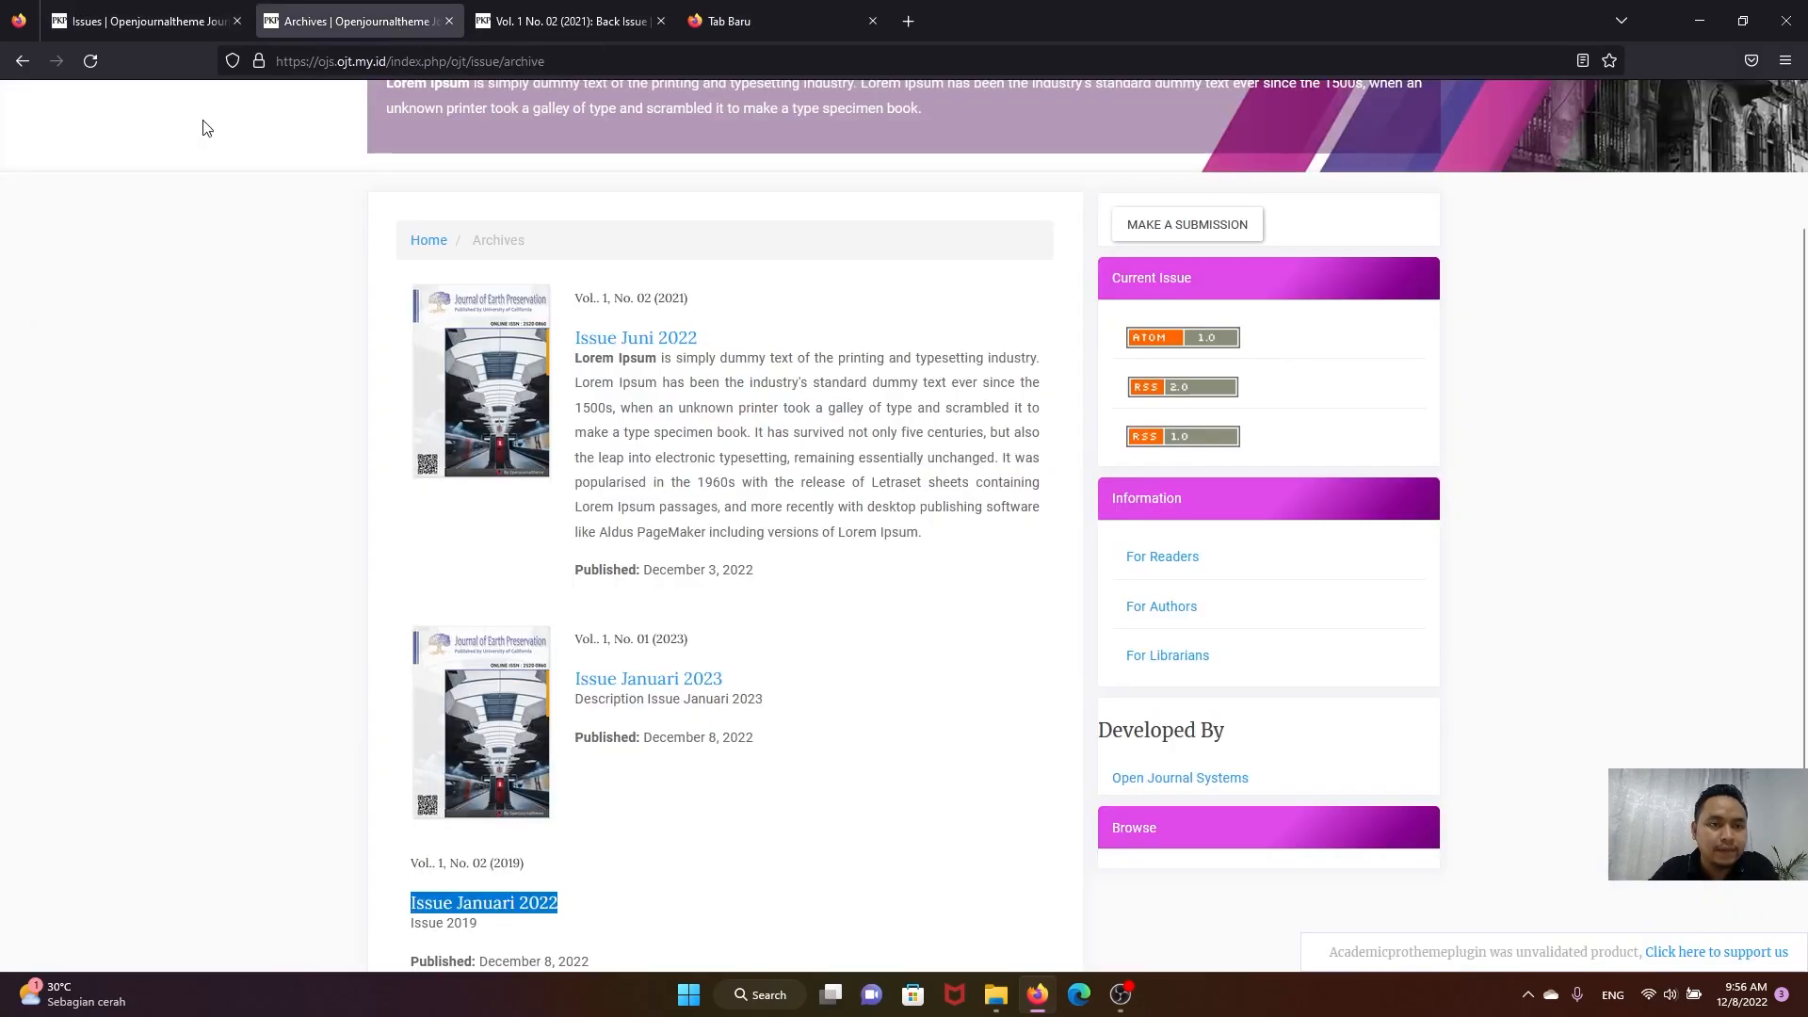
pyautogui.scroll(3, 172, 213)
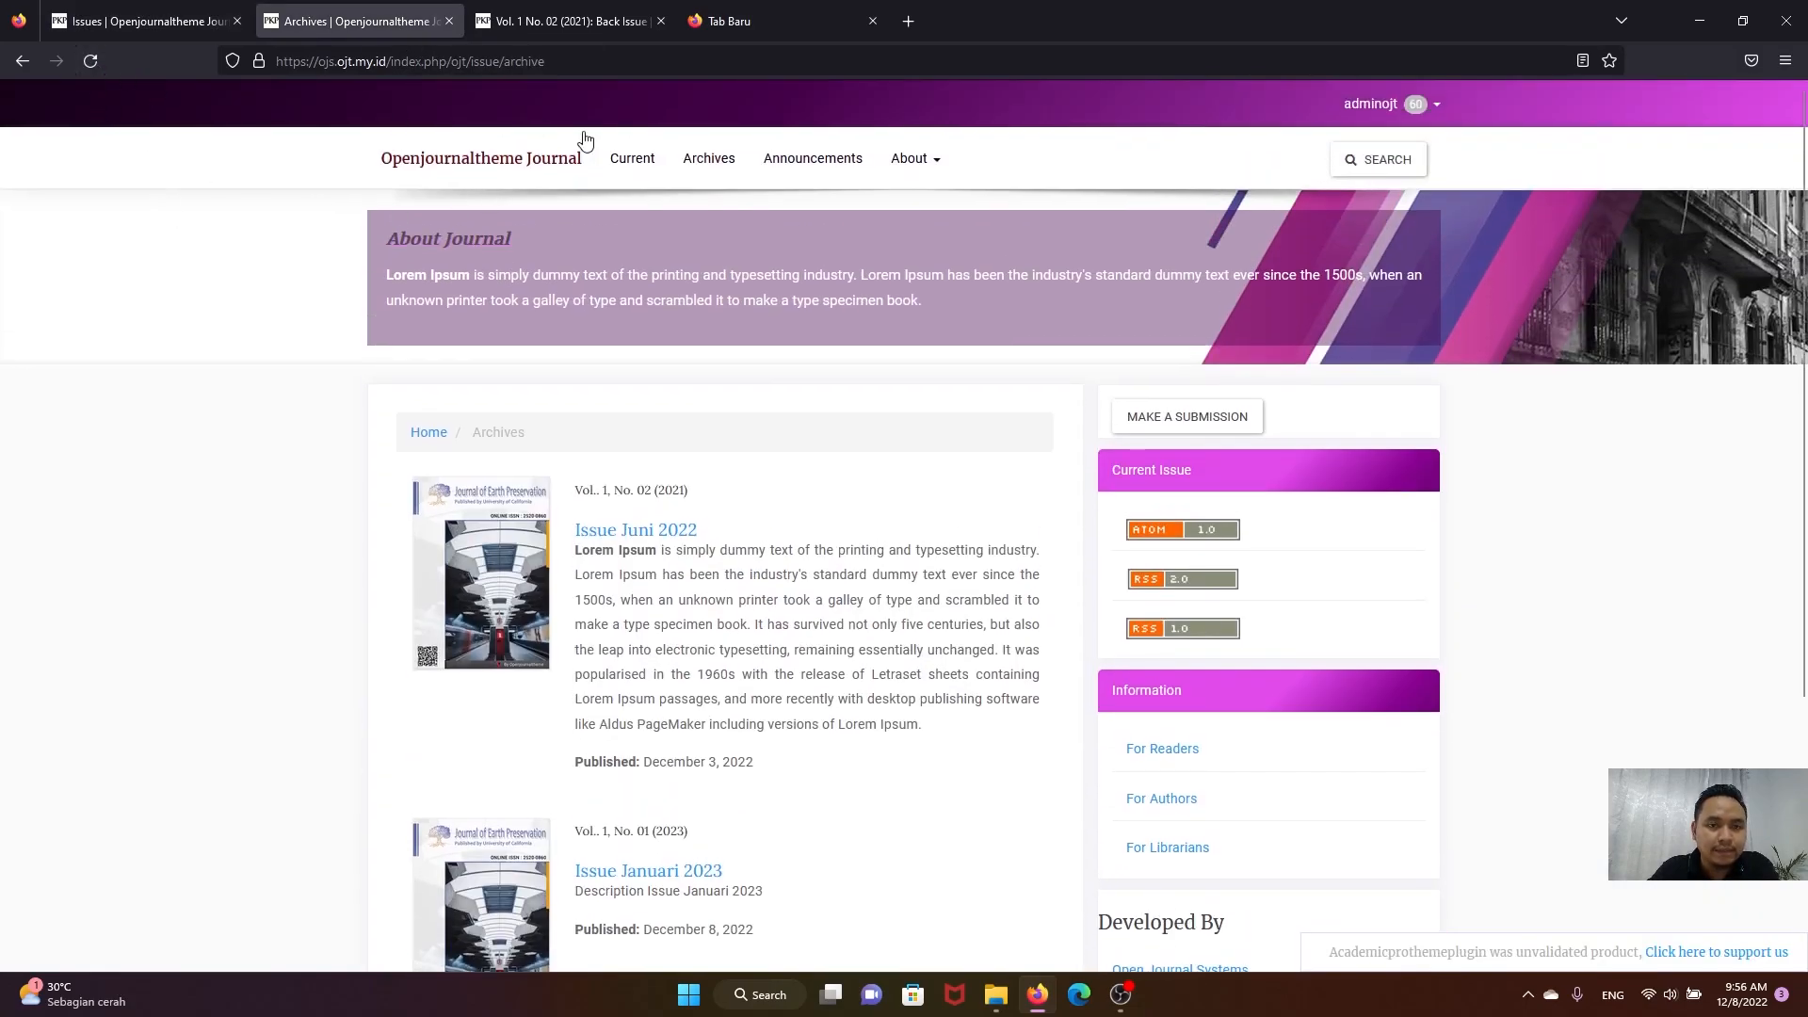
pyautogui.click(91, 60)
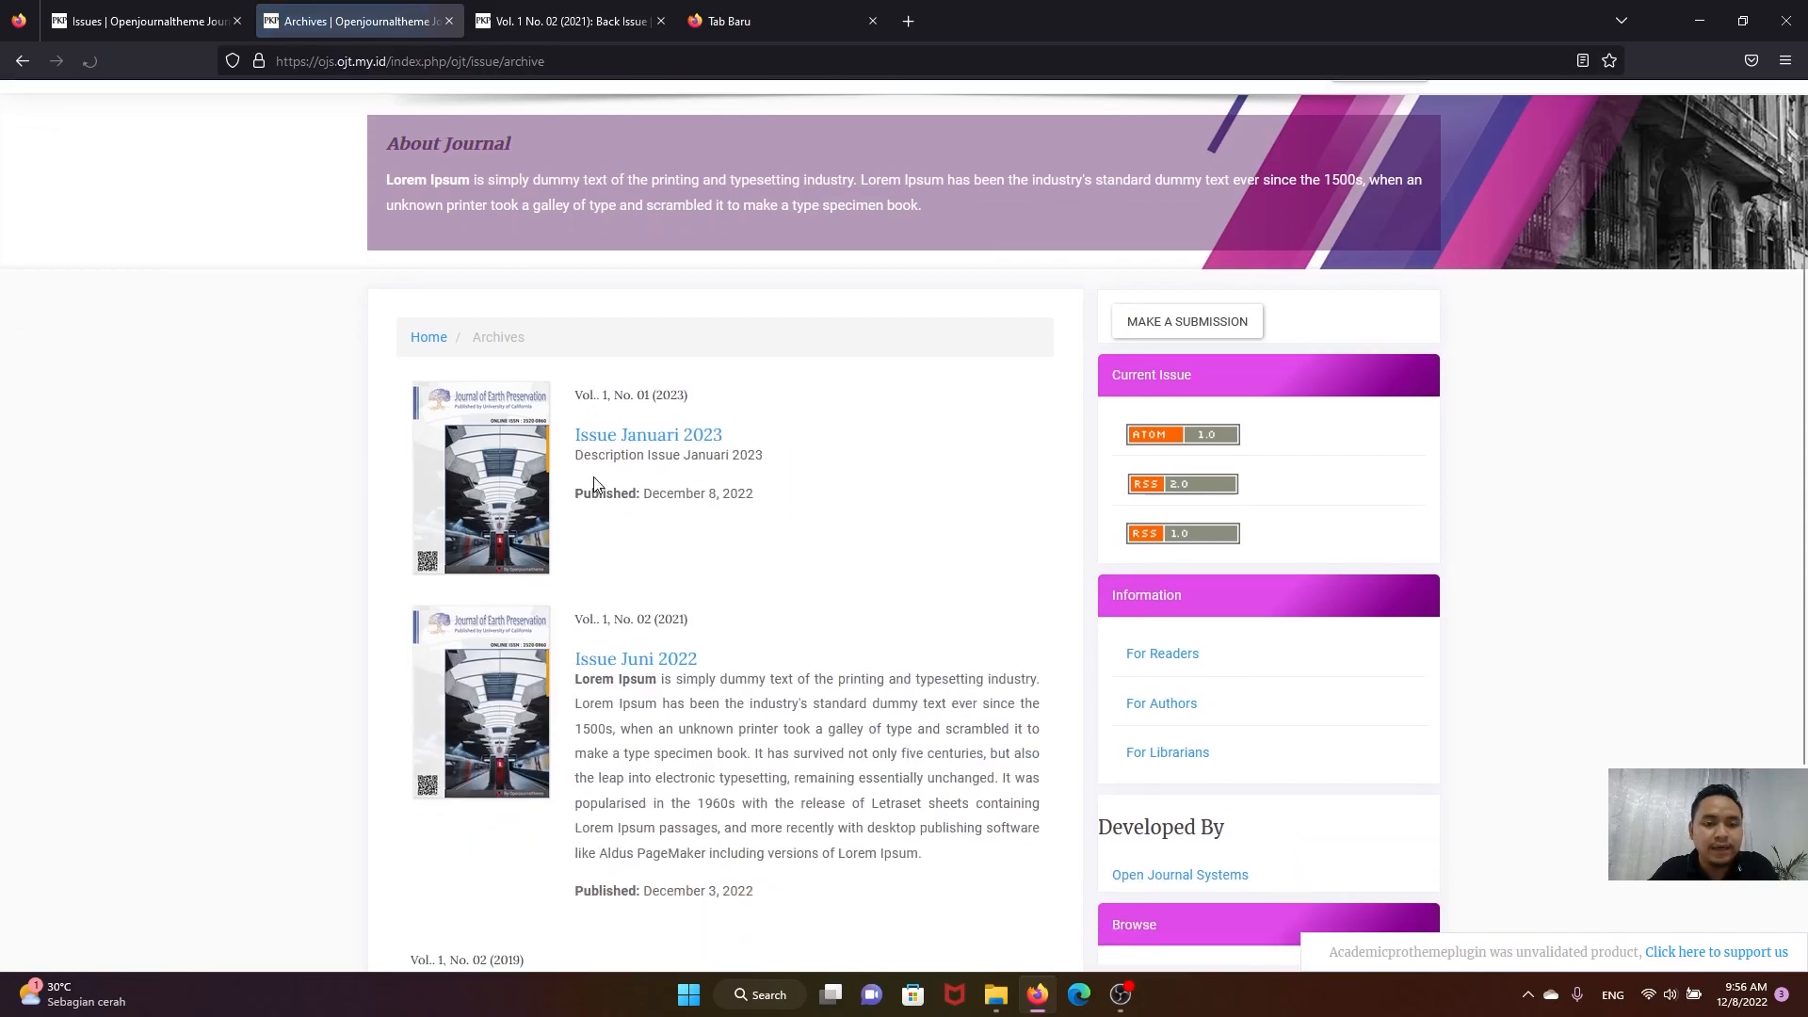
pyautogui.scroll(-3, 621, 466)
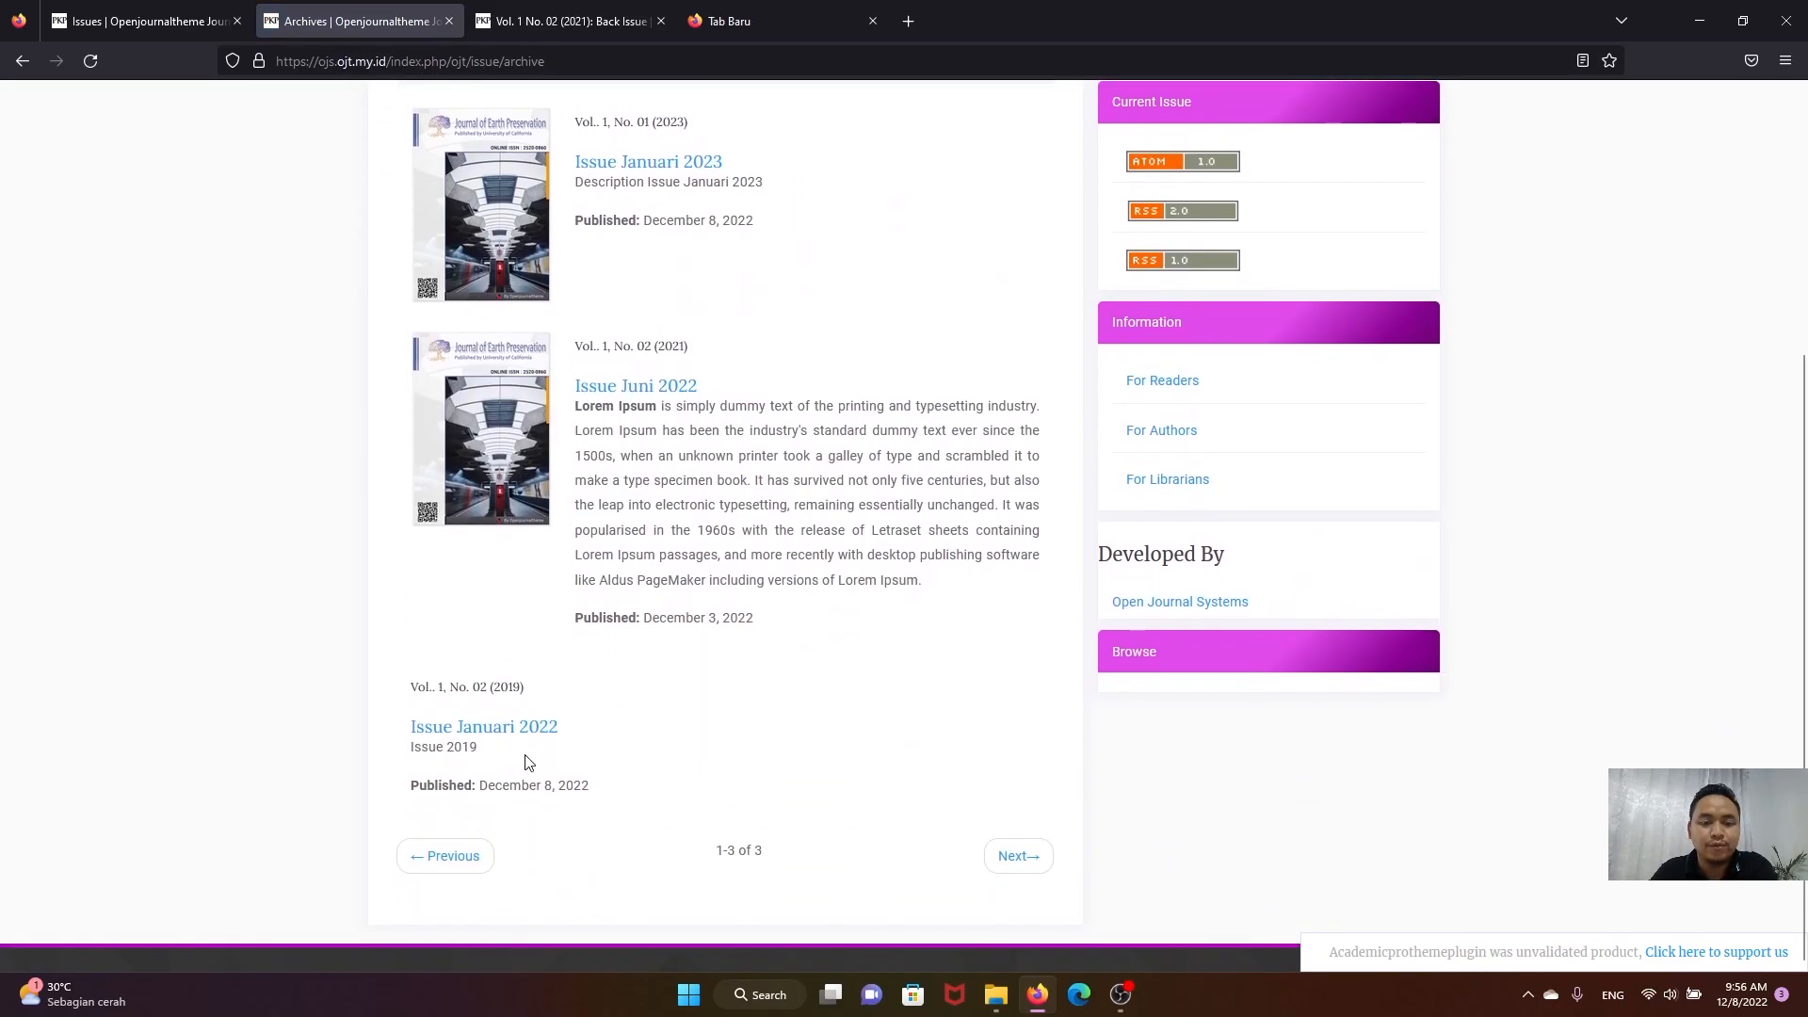
pyautogui.scroll(2, 532, 740)
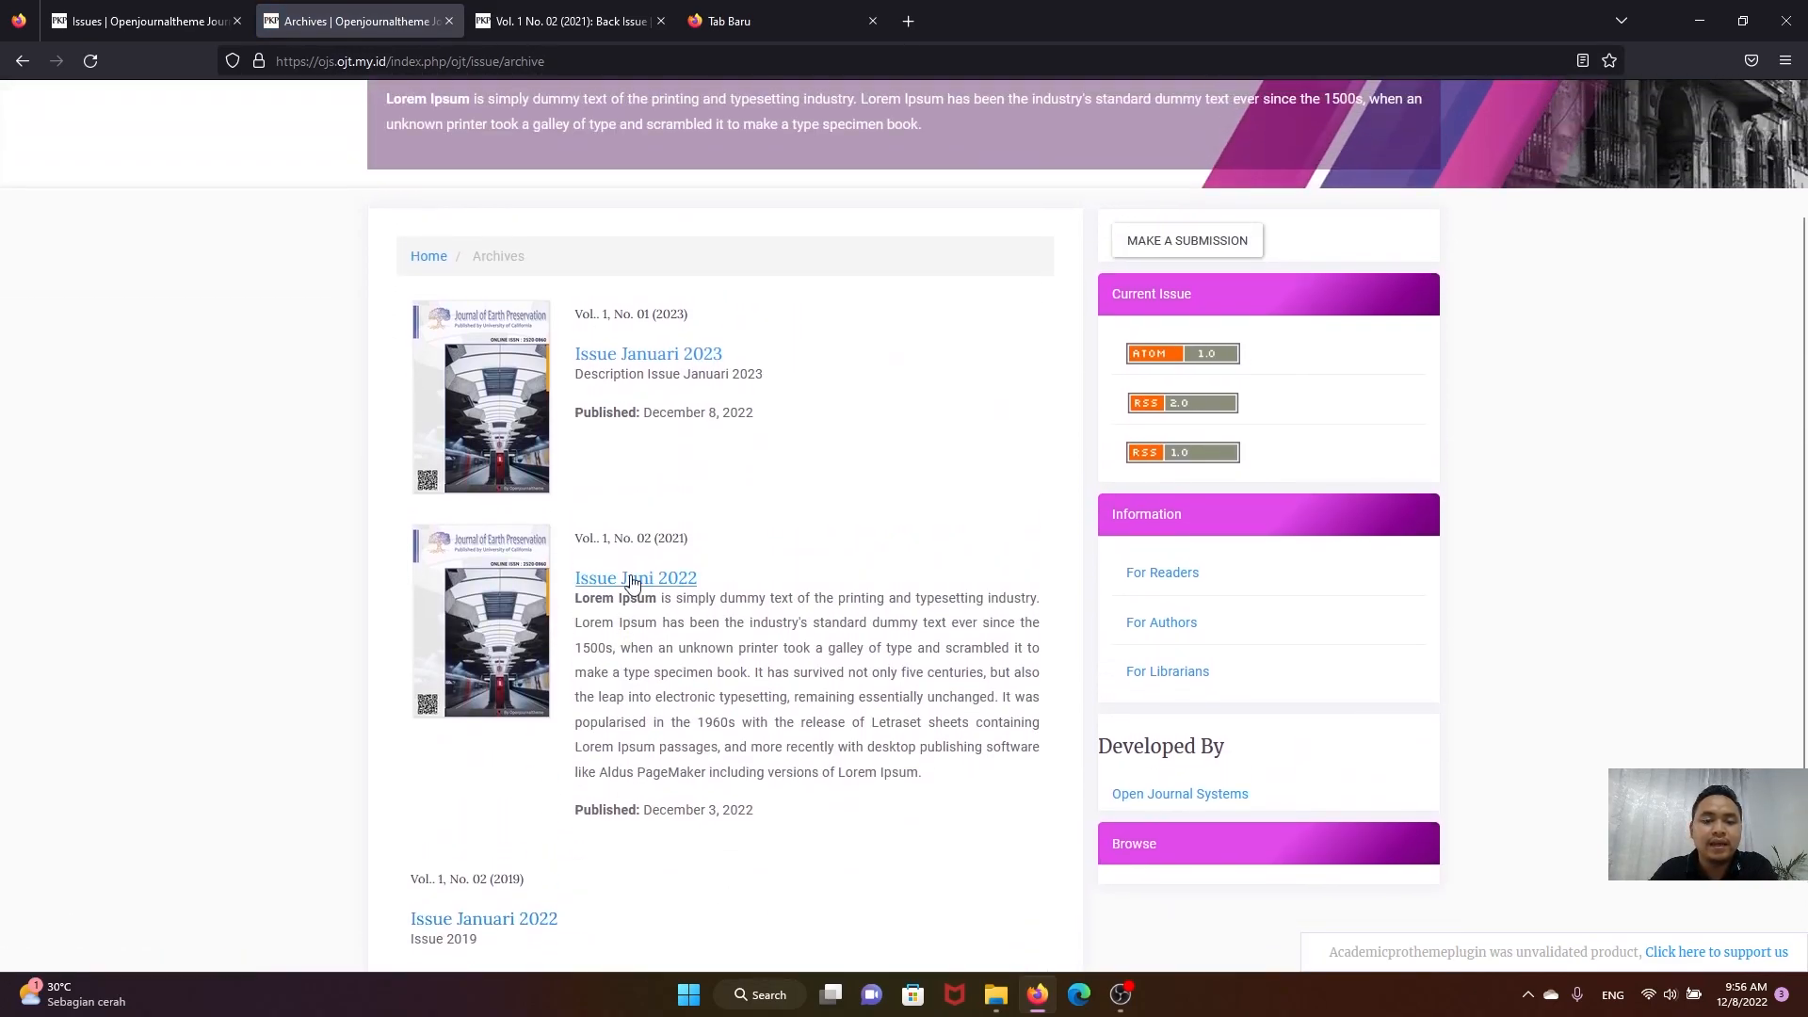
pyautogui.scroll(-2, 646, 446)
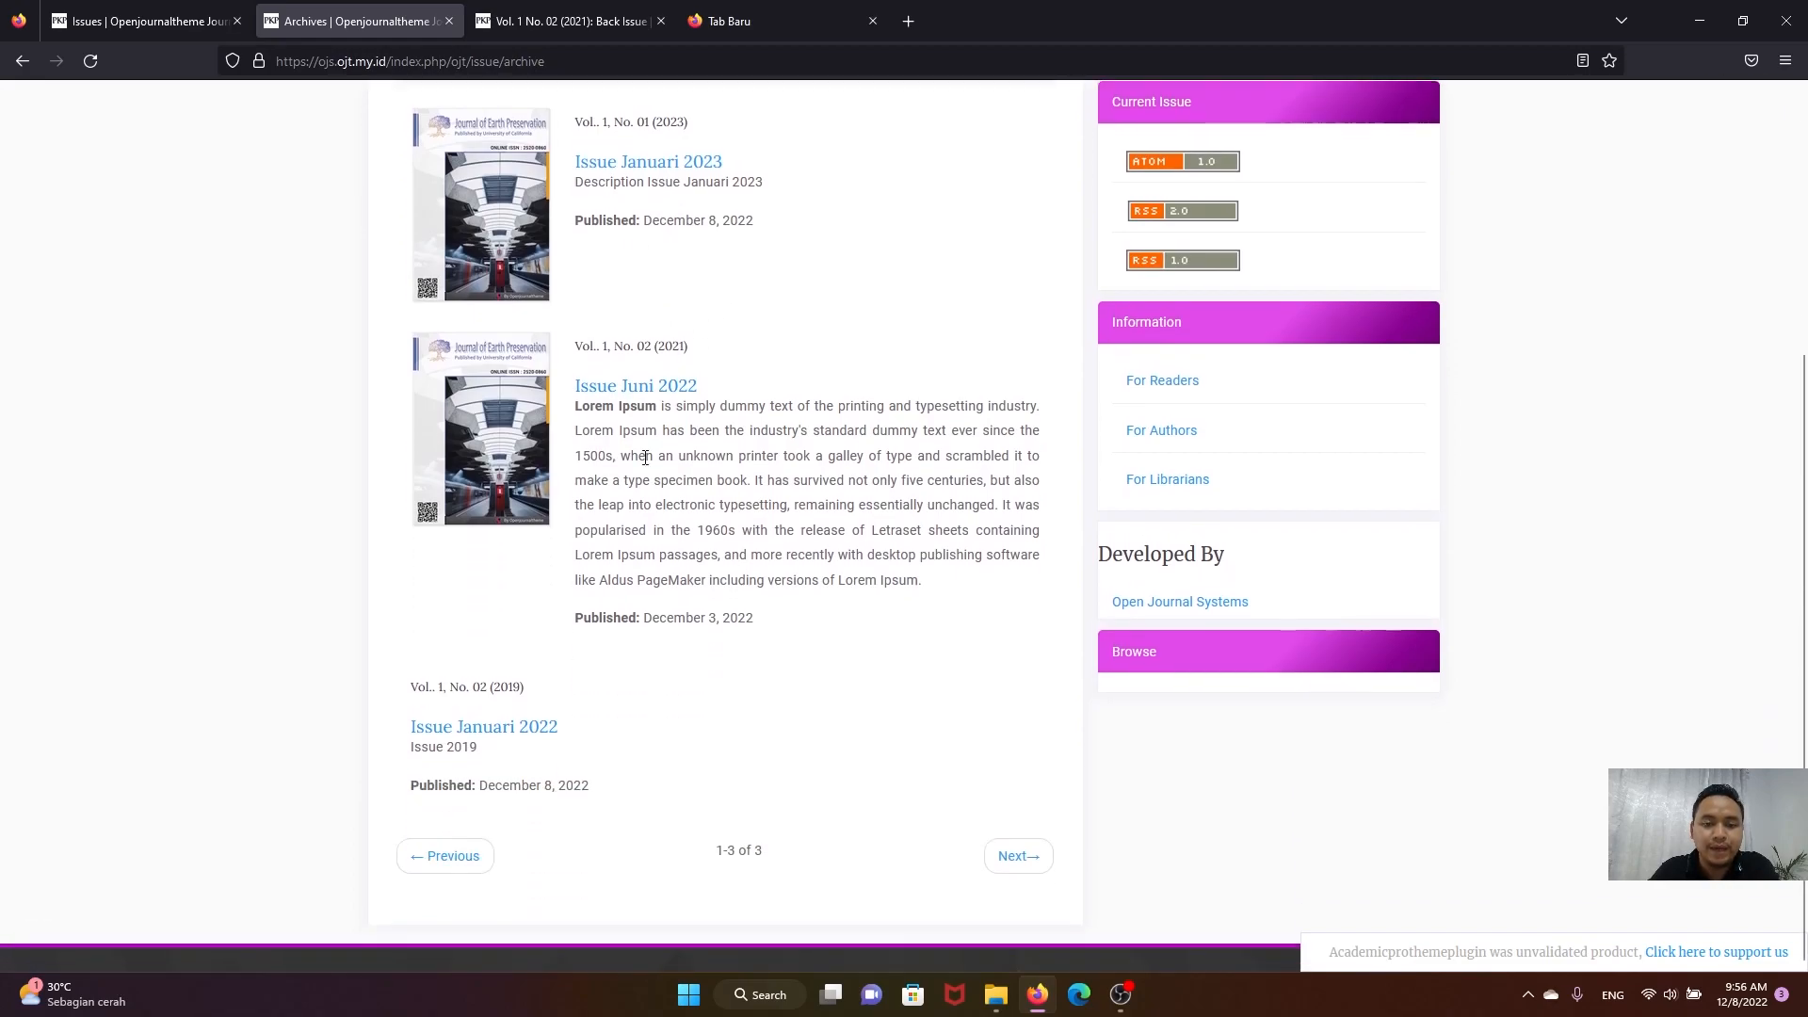
pyautogui.scroll(2, 659, 414)
pyautogui.scroll(-1, 753, 400)
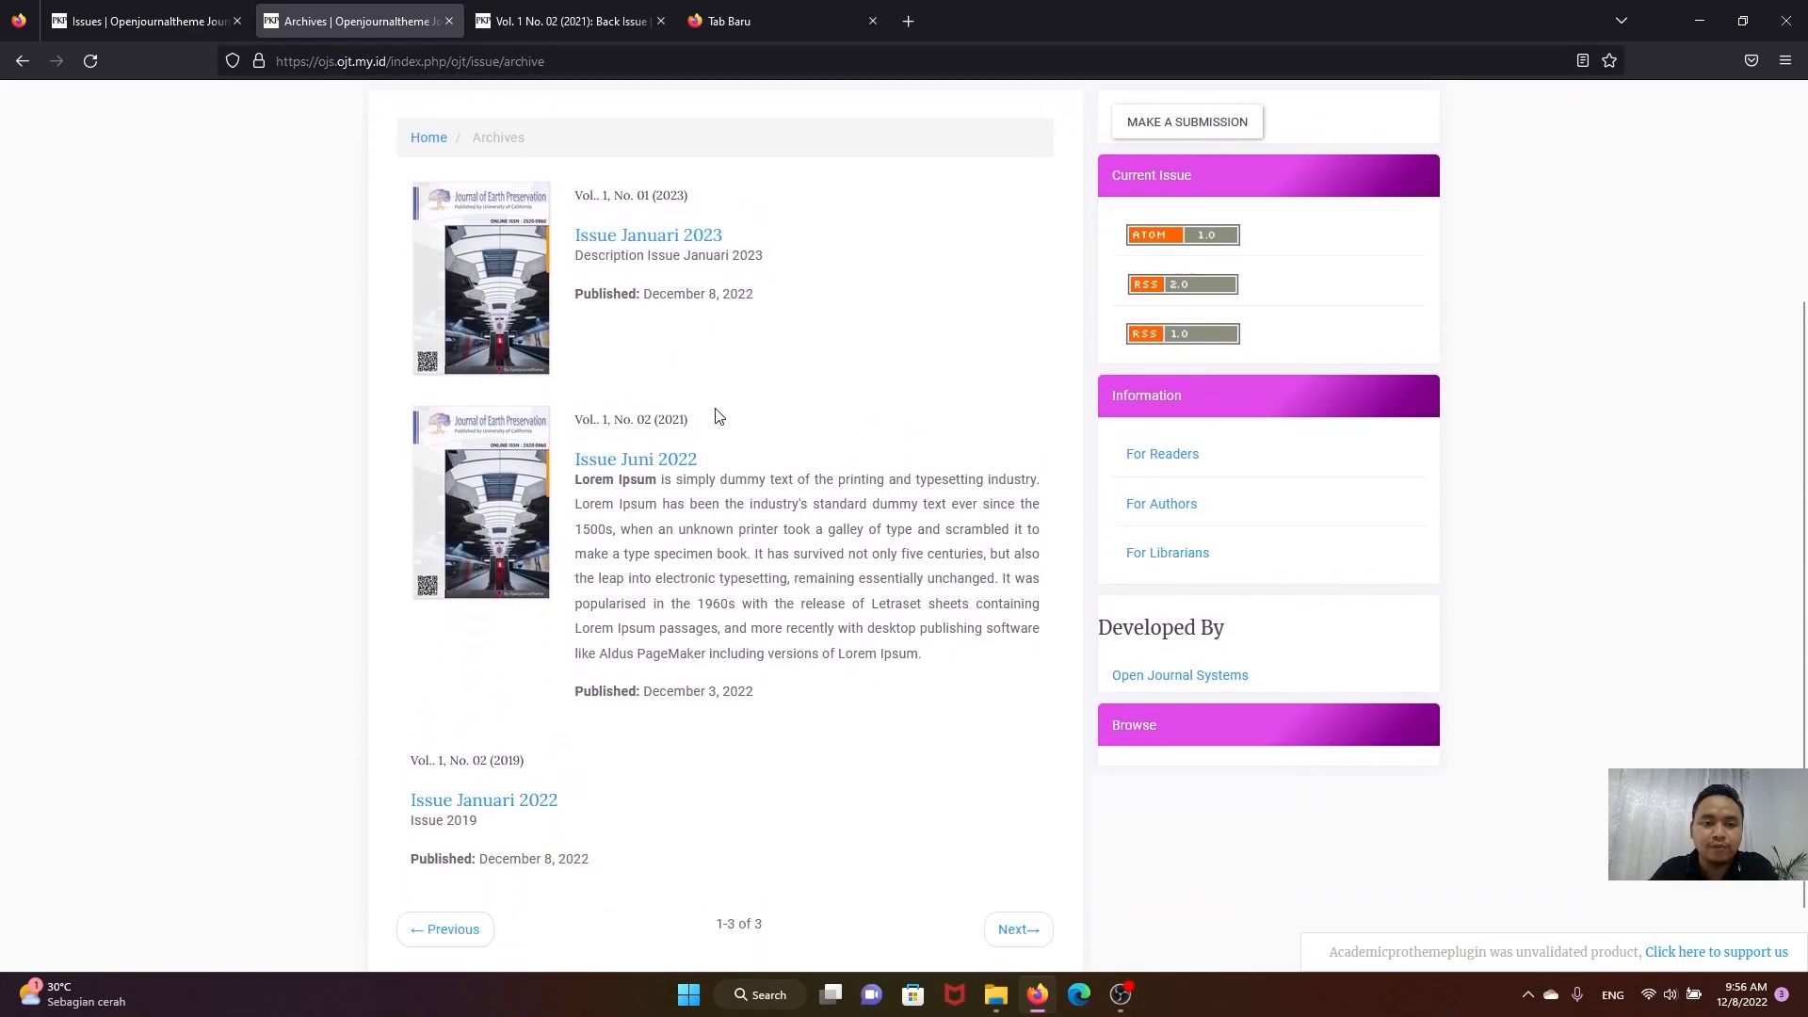
pyautogui.scroll(-1, 716, 405)
pyautogui.scroll(2, 650, 490)
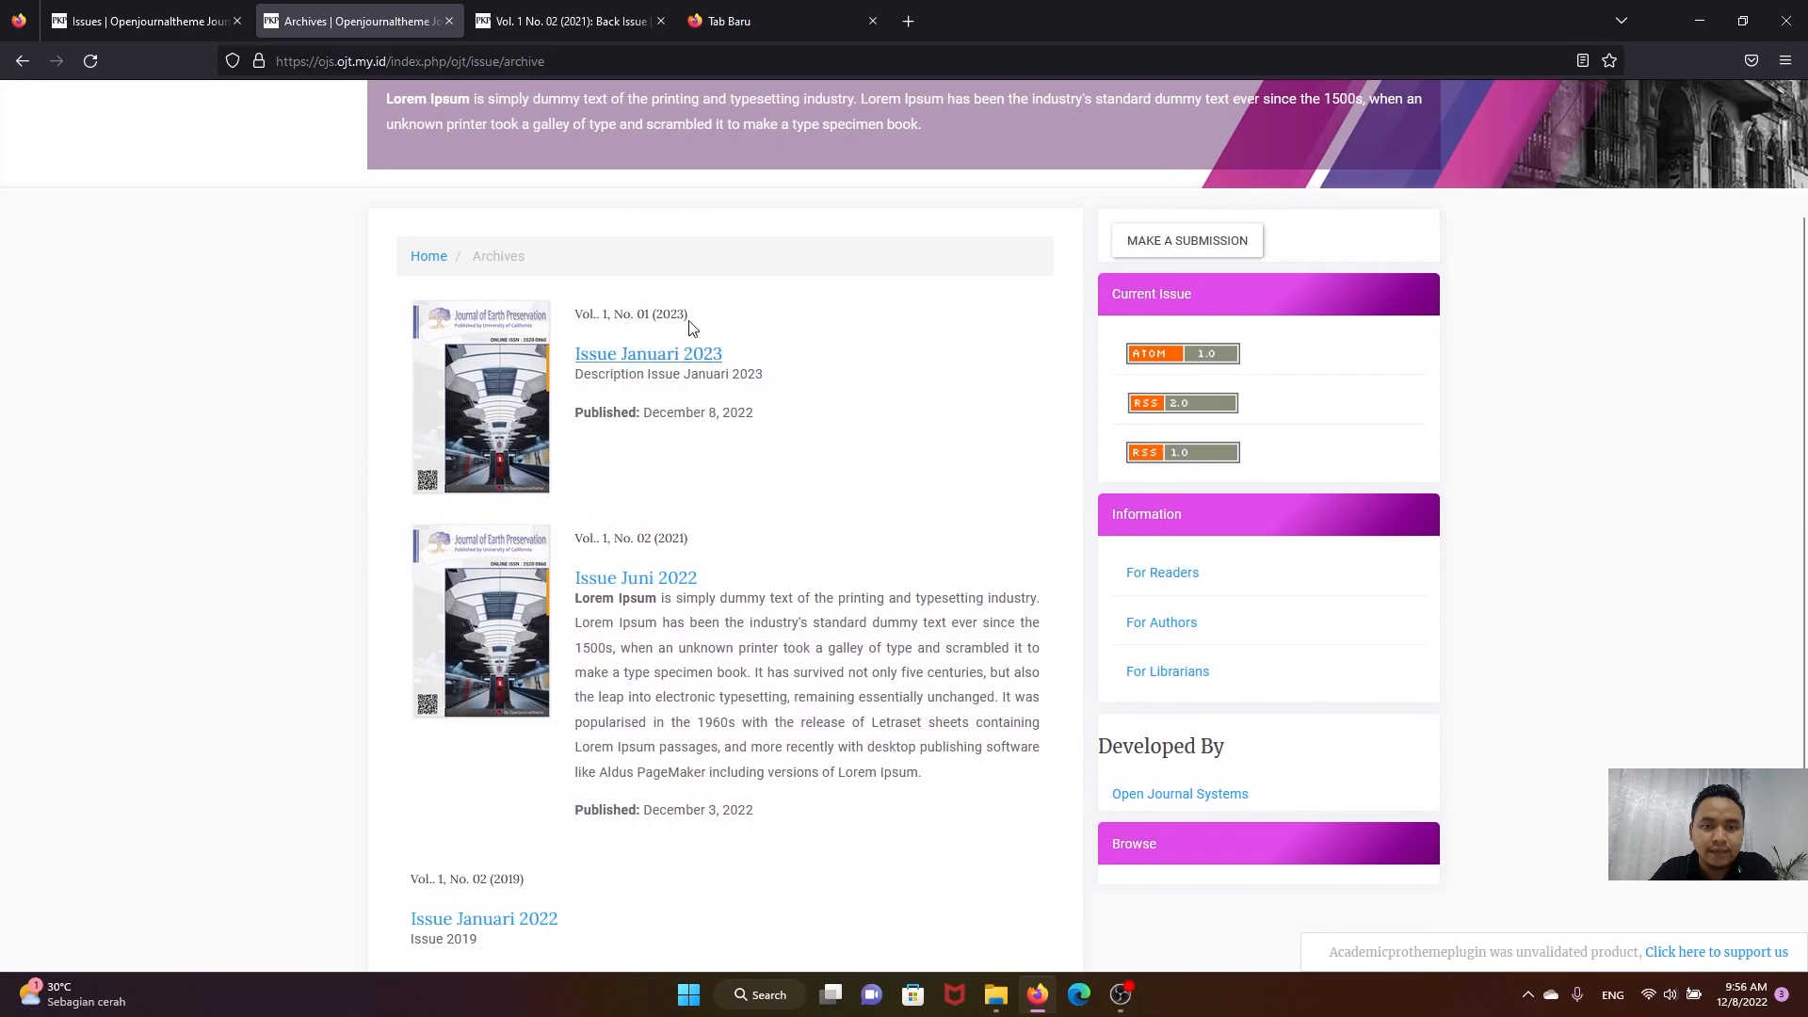
pyautogui.scroll(2, 612, 367)
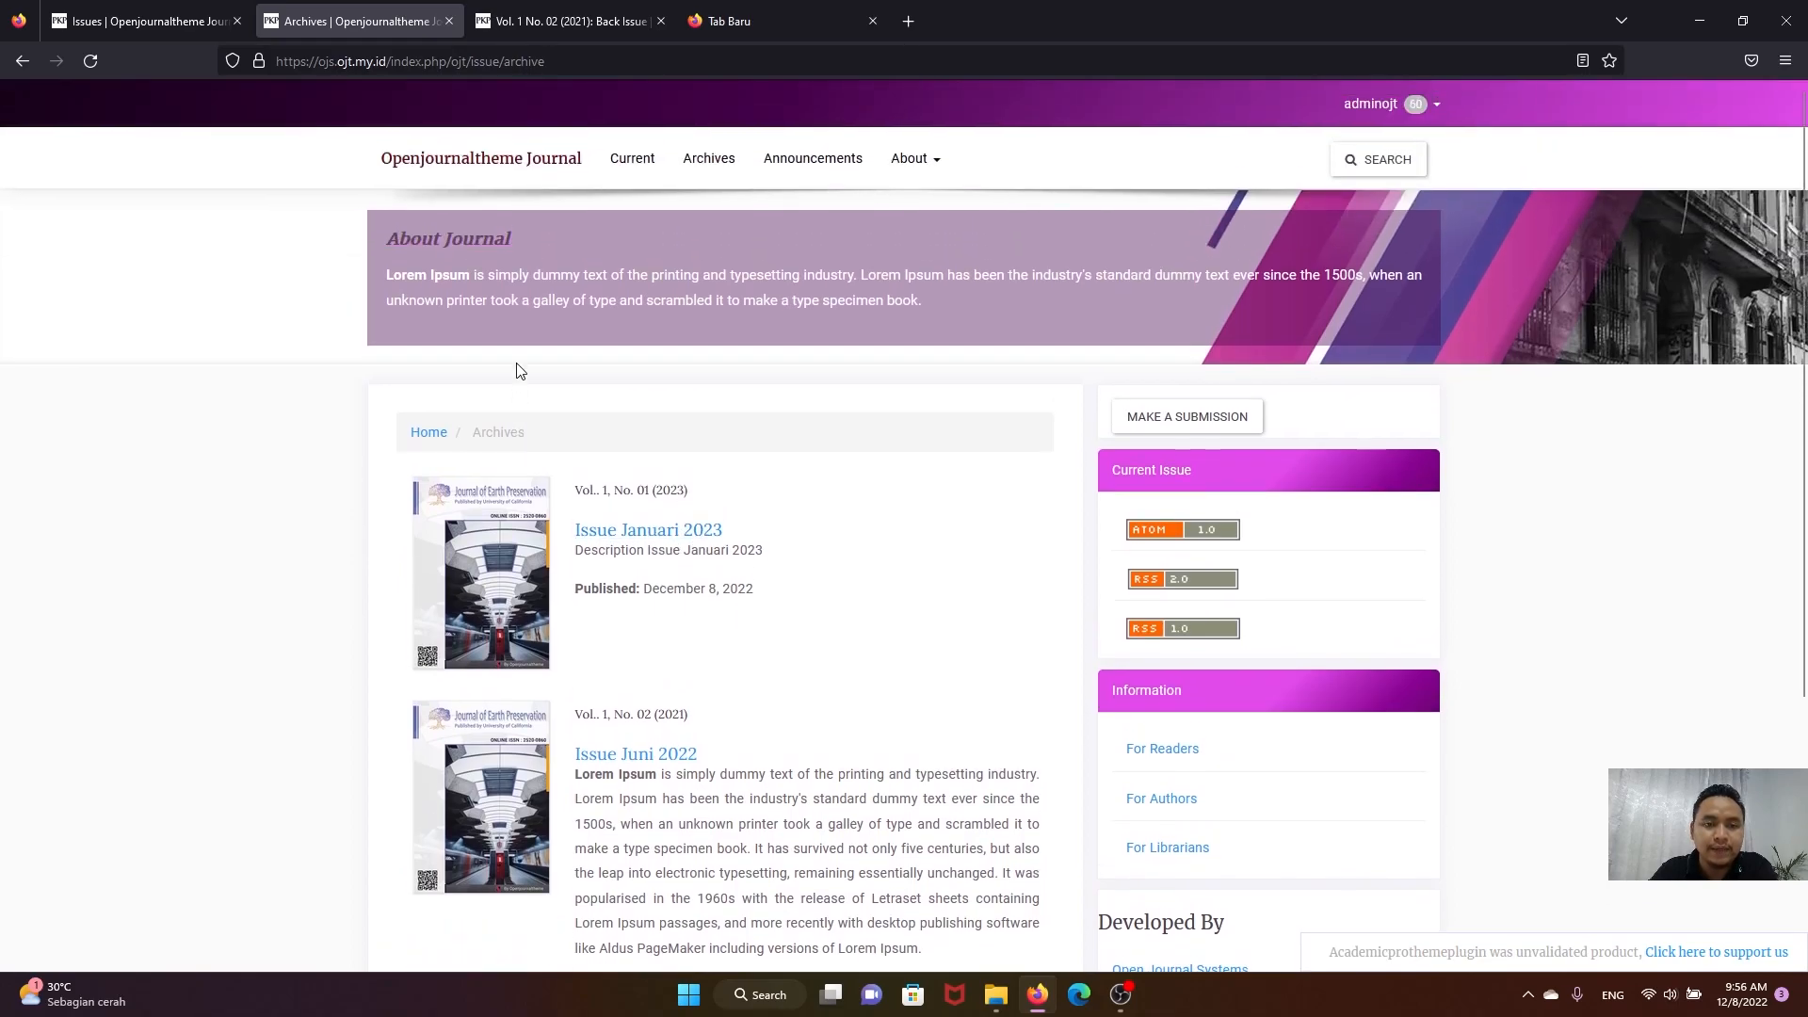
pyautogui.scroll(-3, 585, 455)
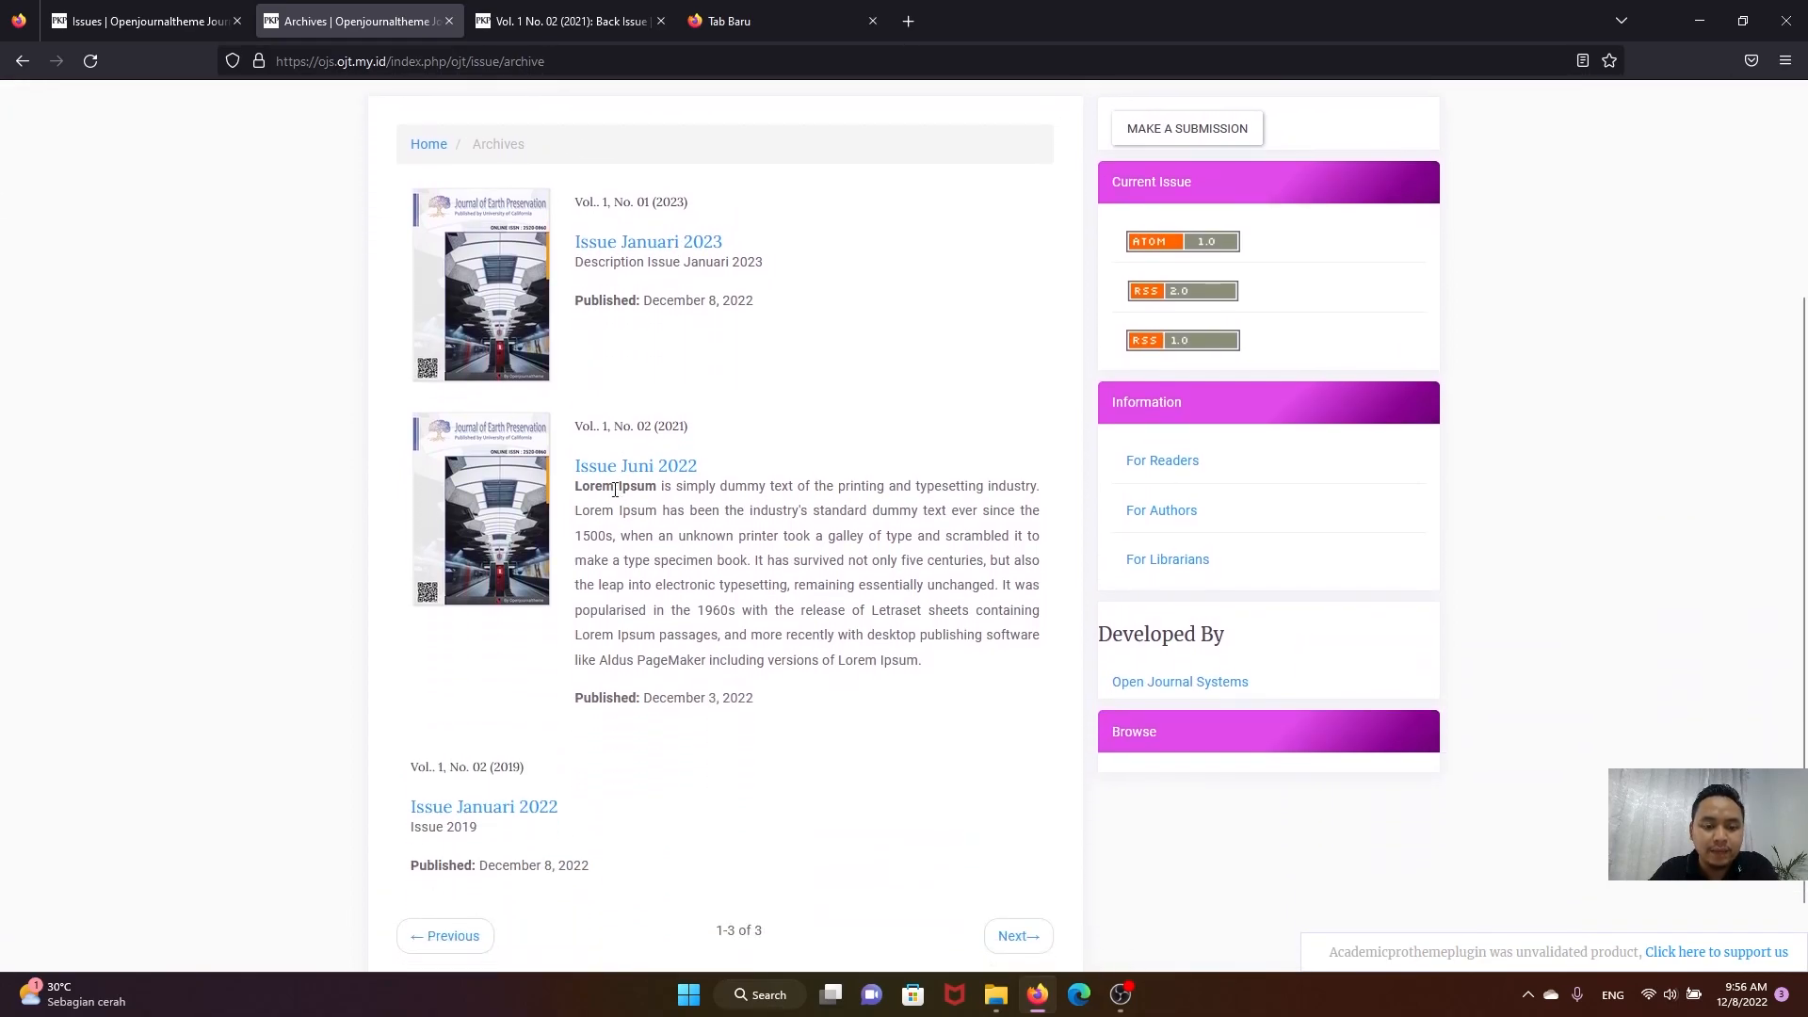
# Step: Open Issue Juni 2022 from the public archives and examine the order of its articles and the issue title
pyautogui.click(644, 475)
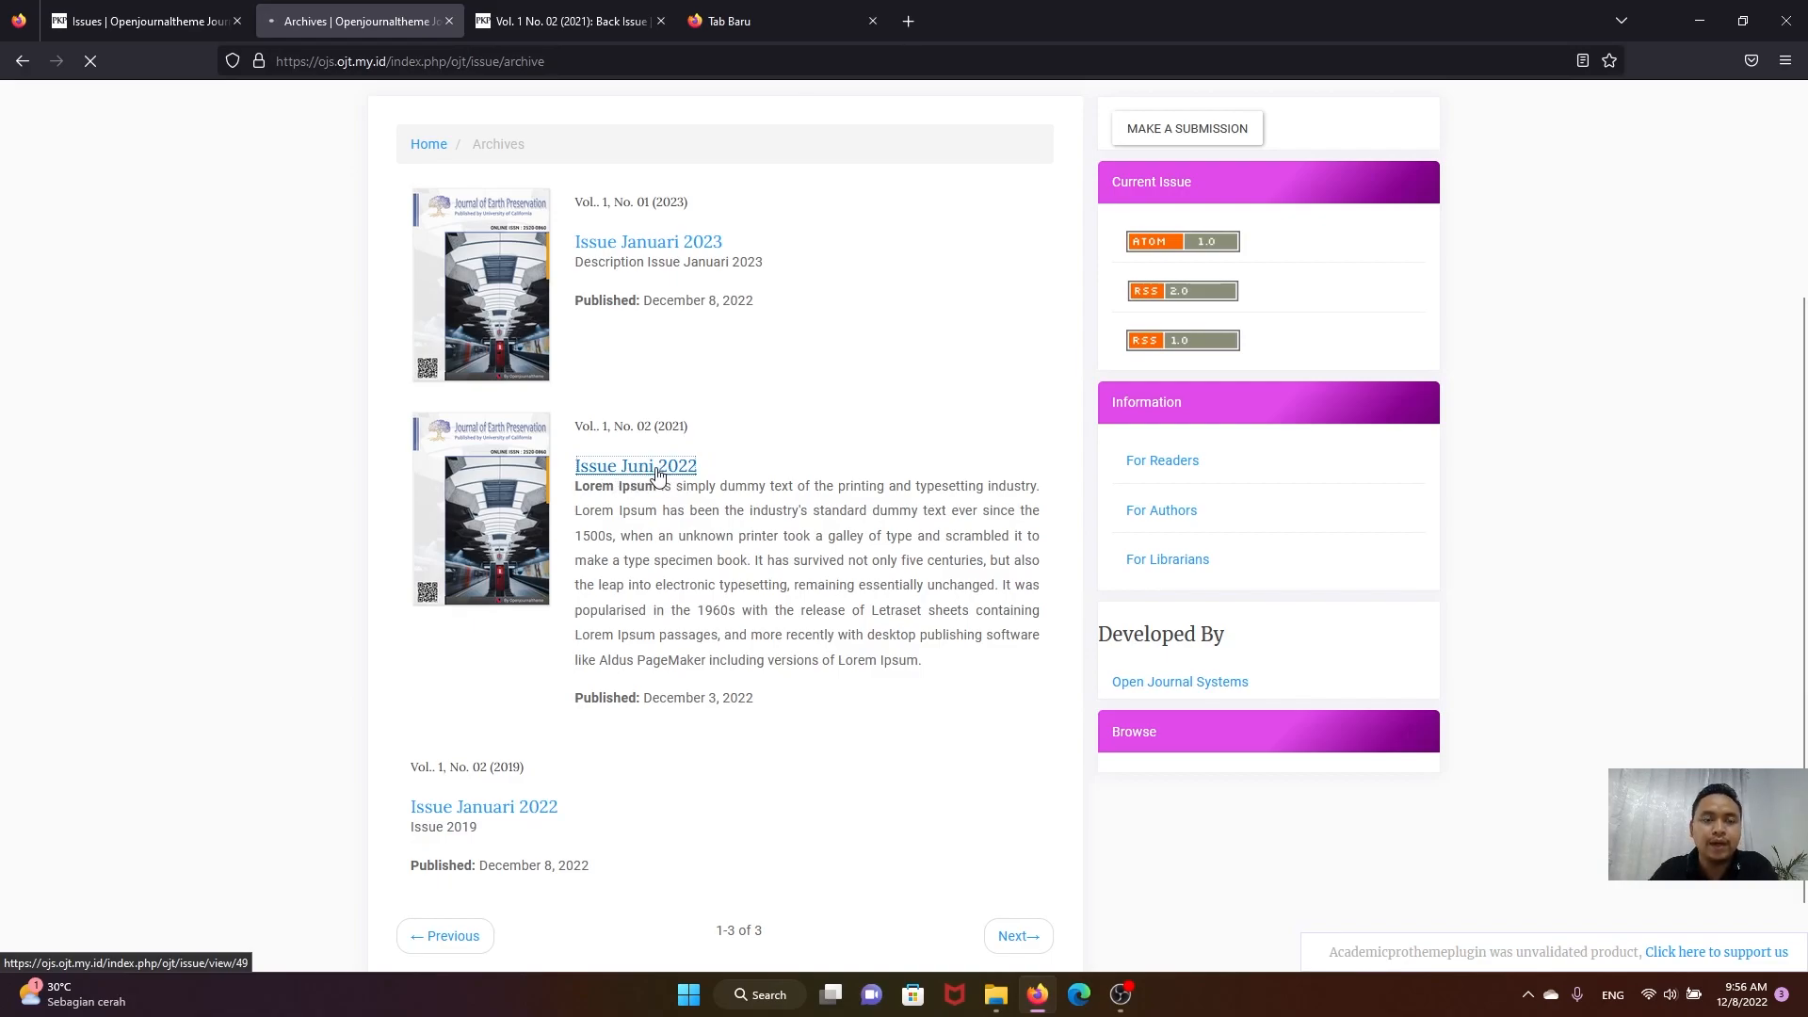
pyautogui.scroll(-7, 656, 472)
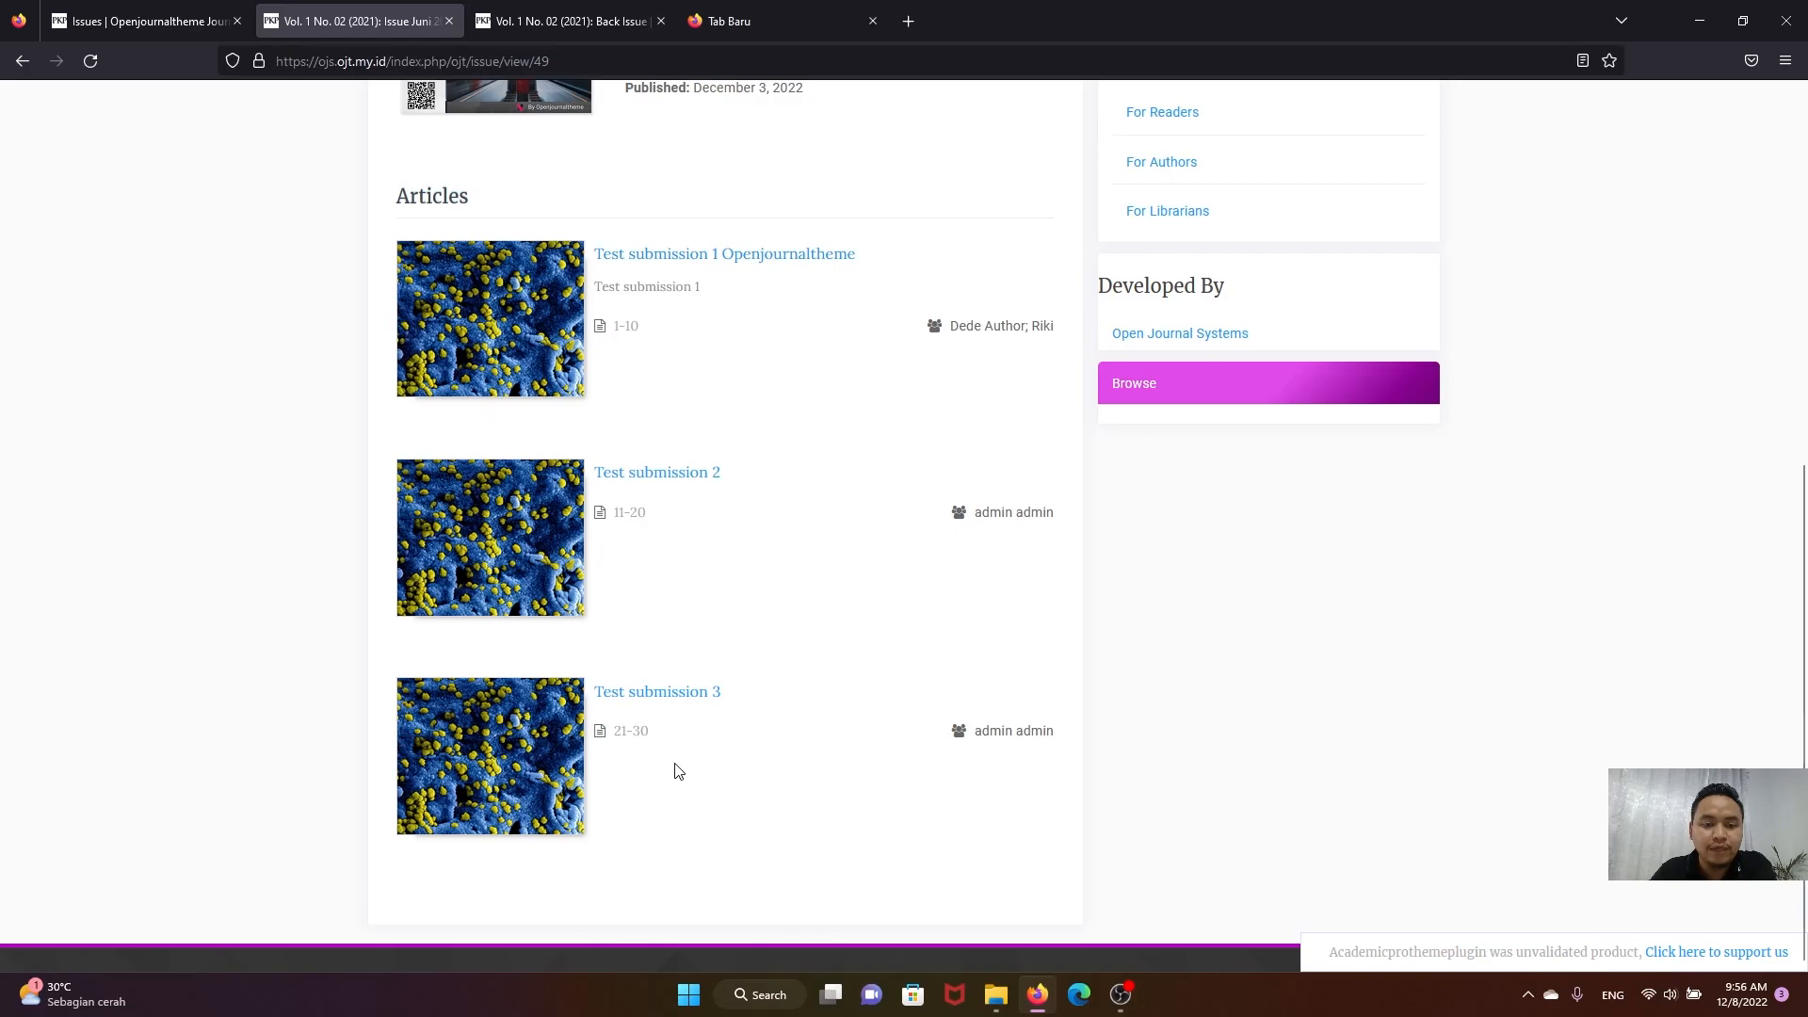
pyautogui.click(650, 325)
pyautogui.moveTo(850, 259); pyautogui.dragTo(596, 262)
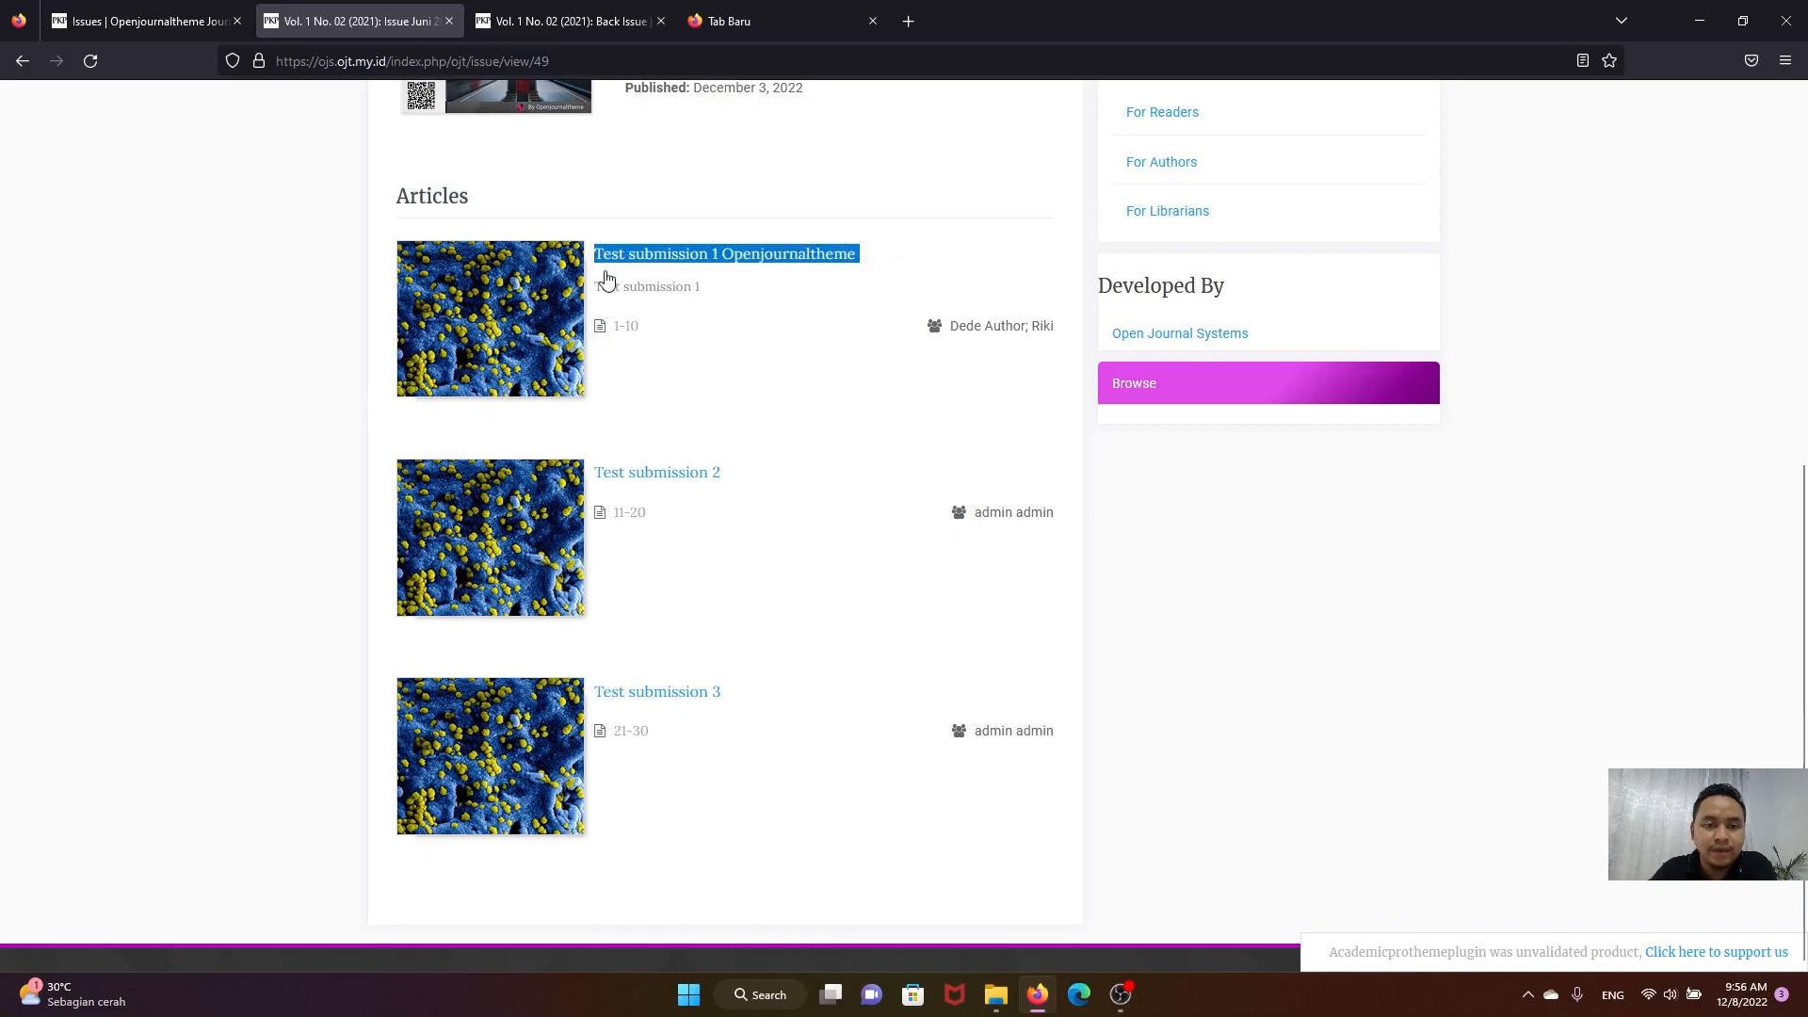
pyautogui.moveTo(740, 700); pyautogui.dragTo(595, 695)
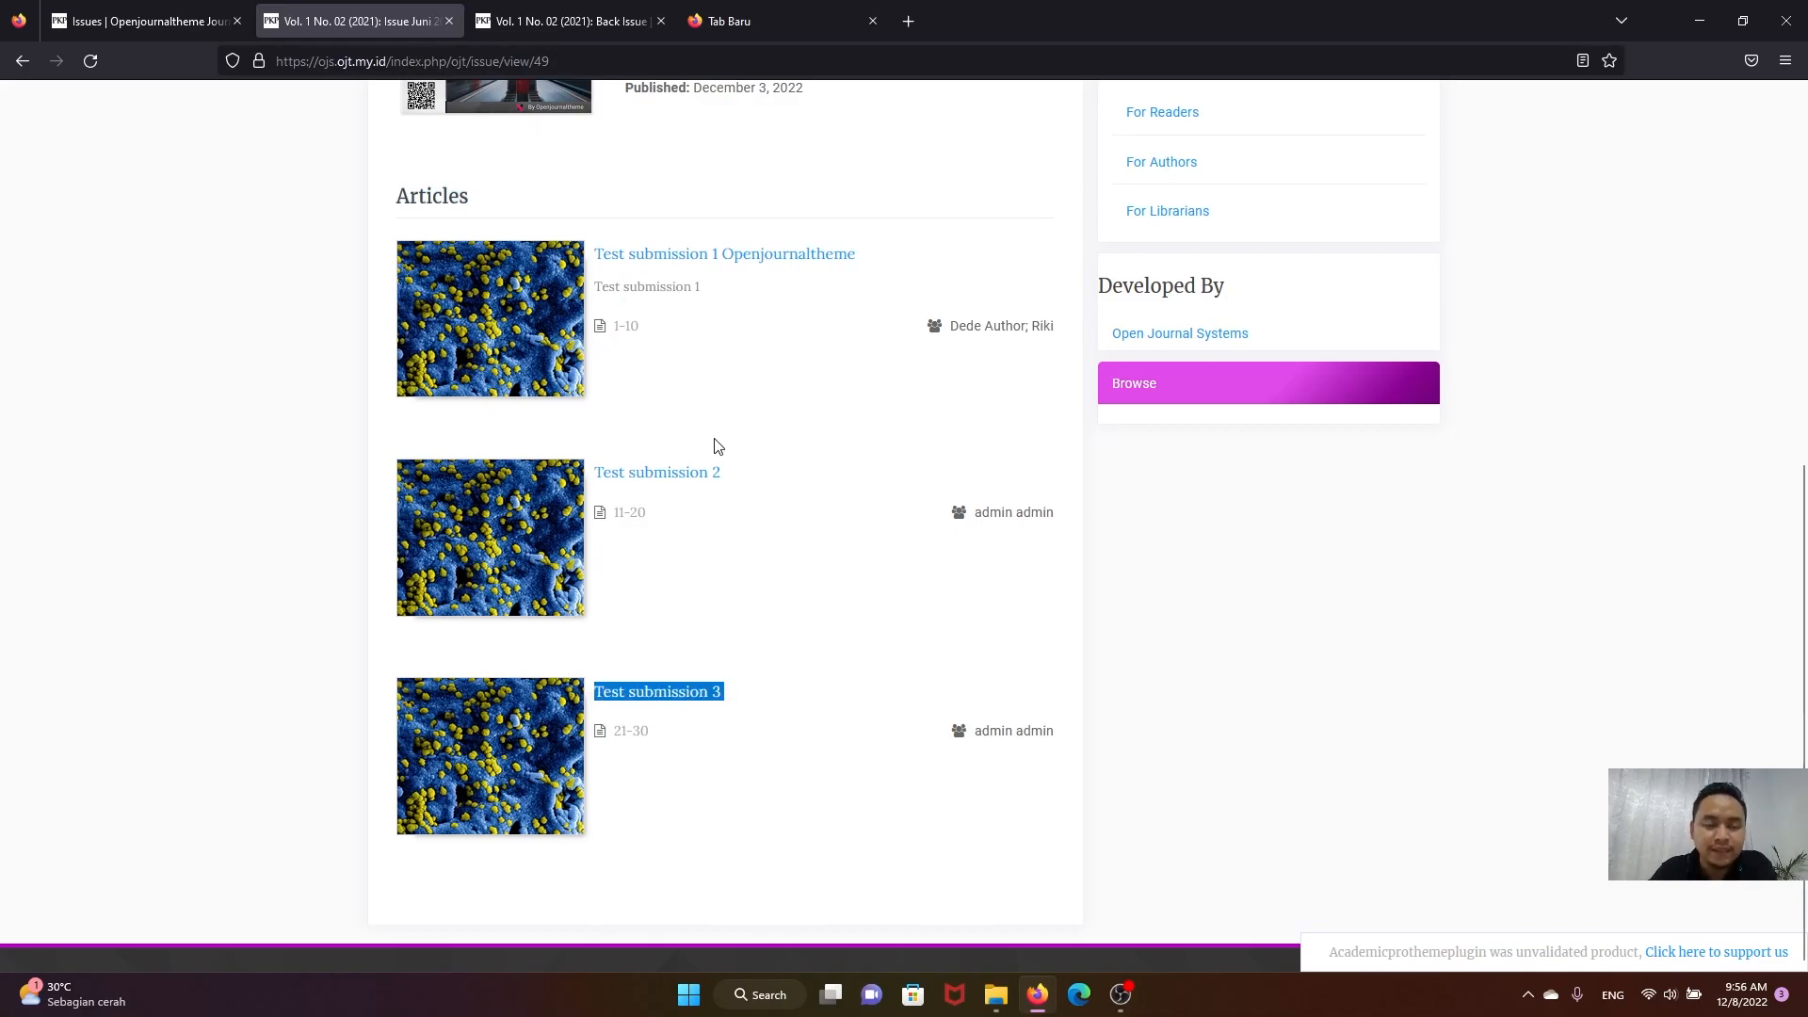
pyautogui.scroll(5, 719, 446)
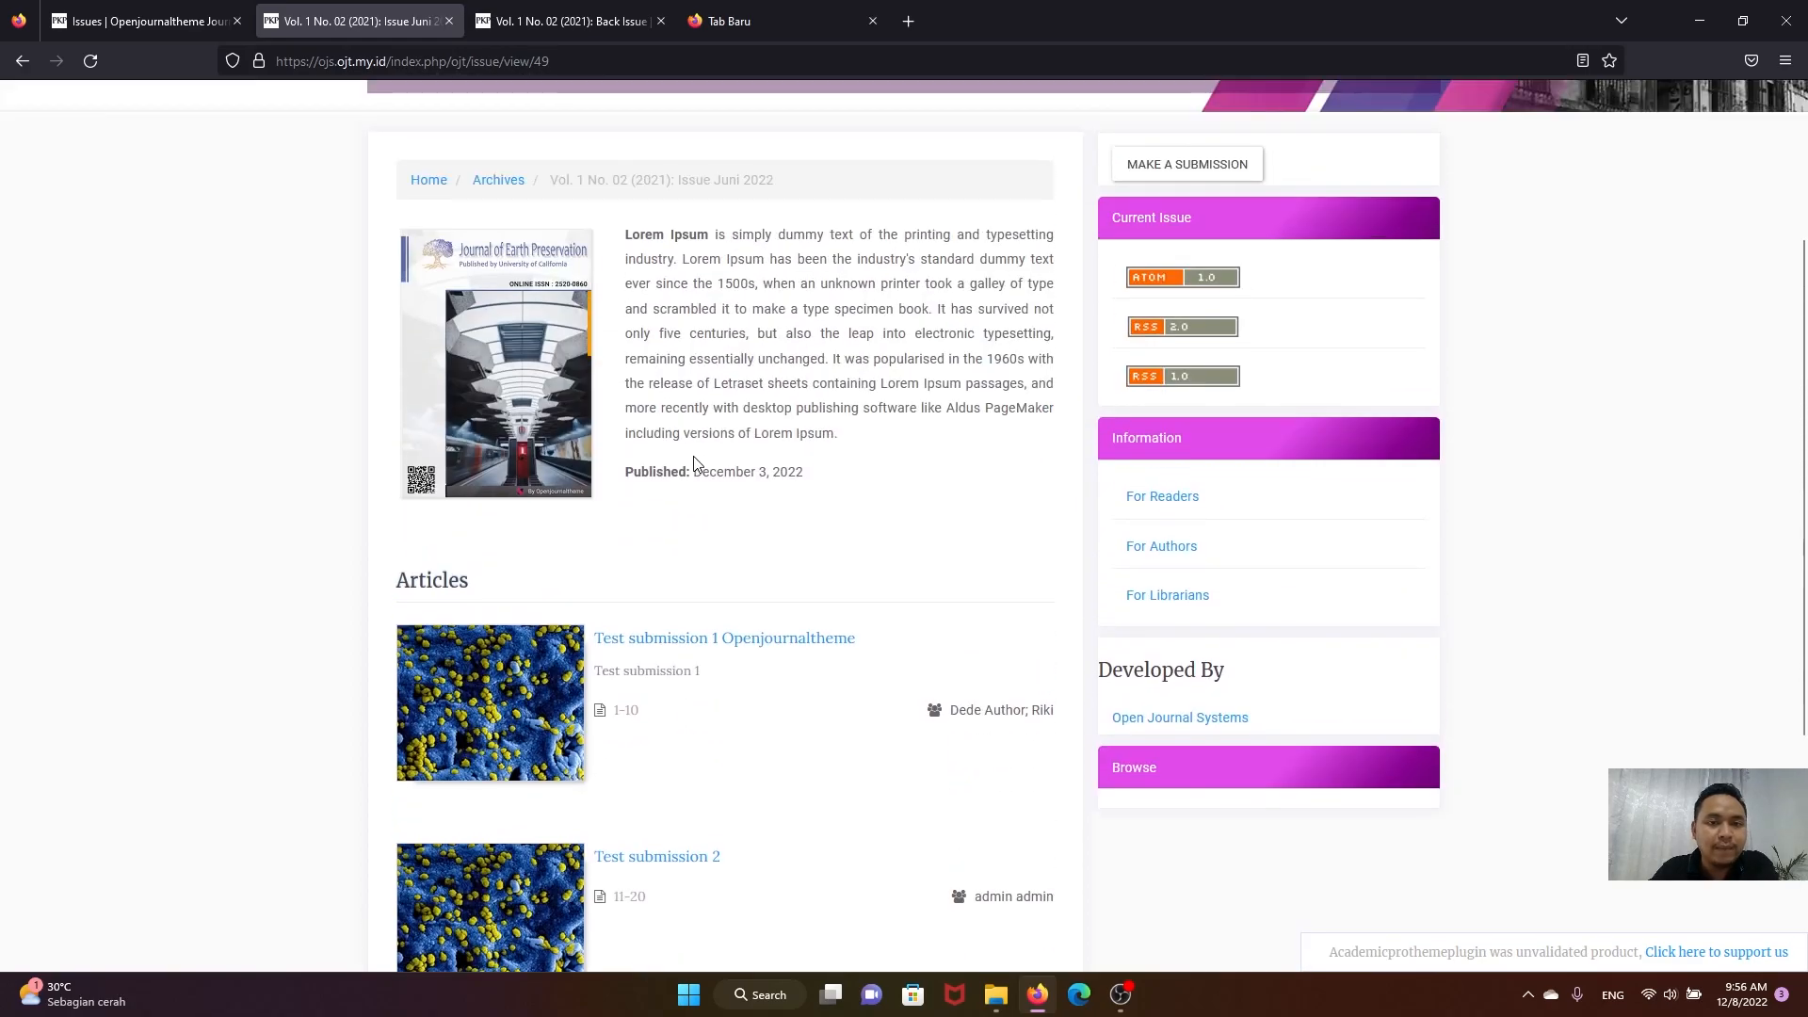
pyautogui.scroll(2, 694, 461)
pyautogui.moveTo(554, 377); pyautogui.dragTo(777, 373)
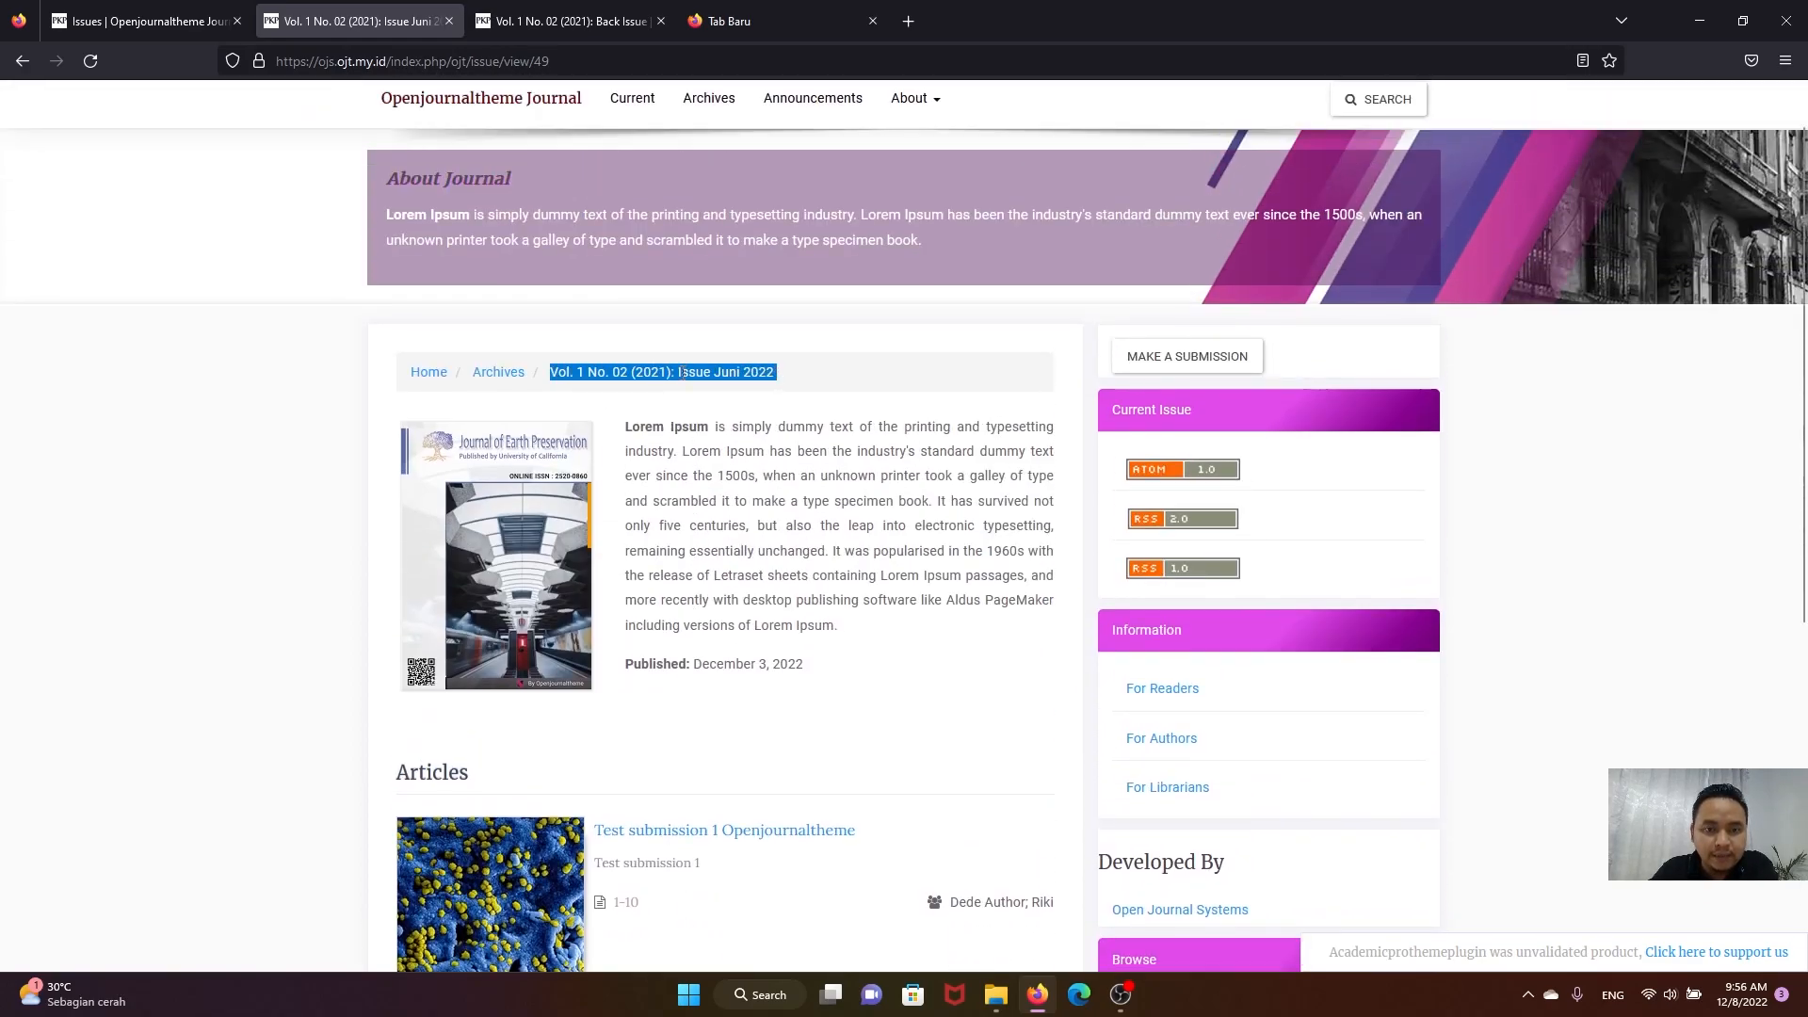
# Step: Reorder the table of contents of Issue Juni 2022 to Test submission 3, Test submission 2, Test submission 1 Openjournaltheme, and save the order
pyautogui.click(141, 20)
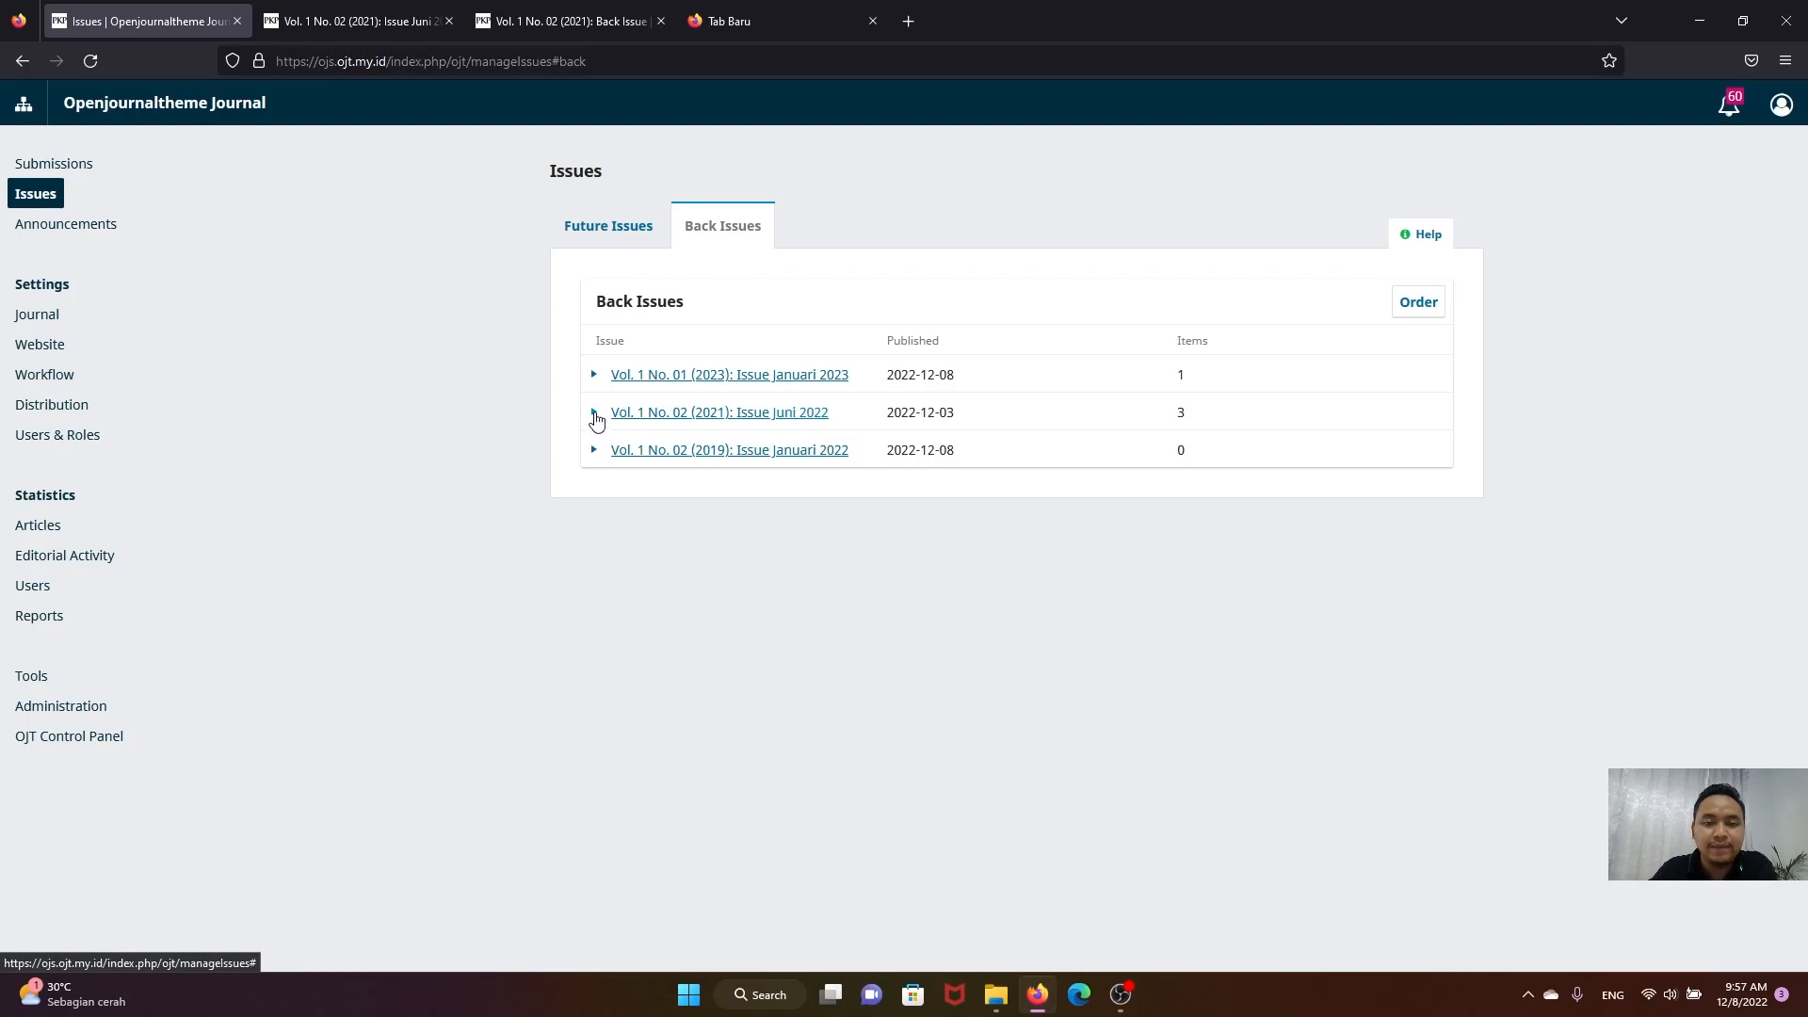
pyautogui.click(595, 414)
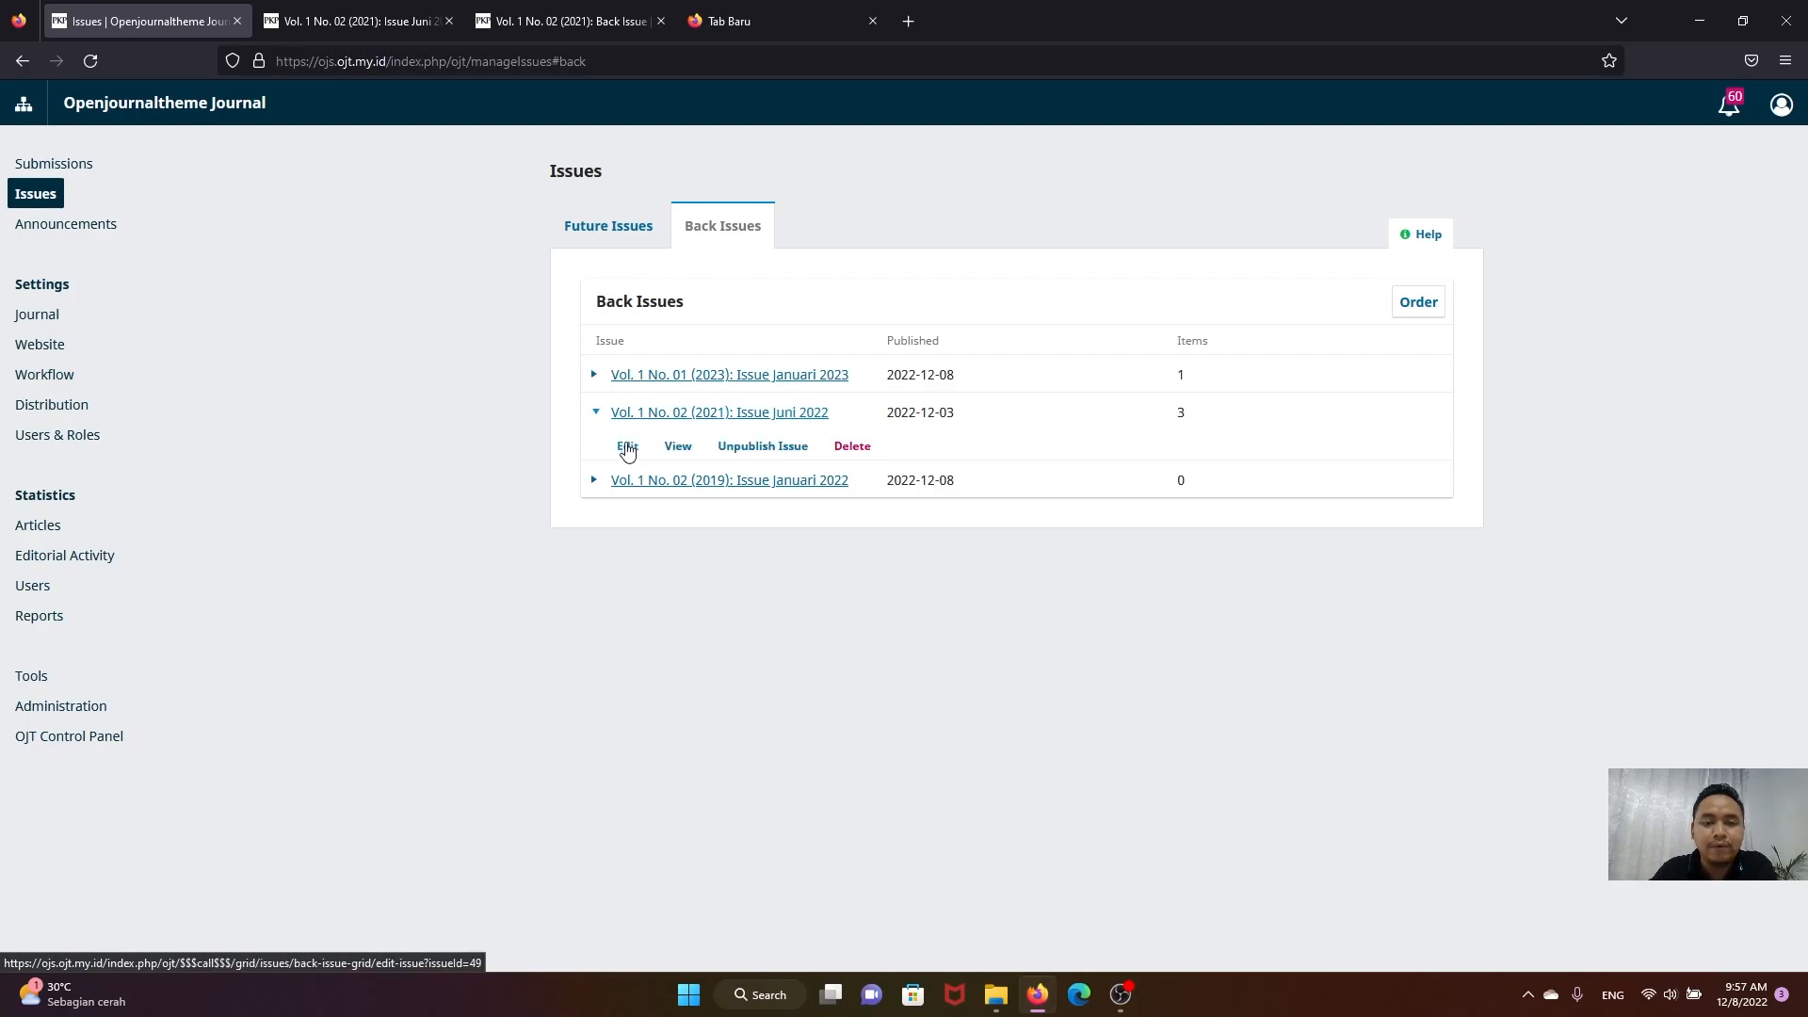
pyautogui.click(627, 445)
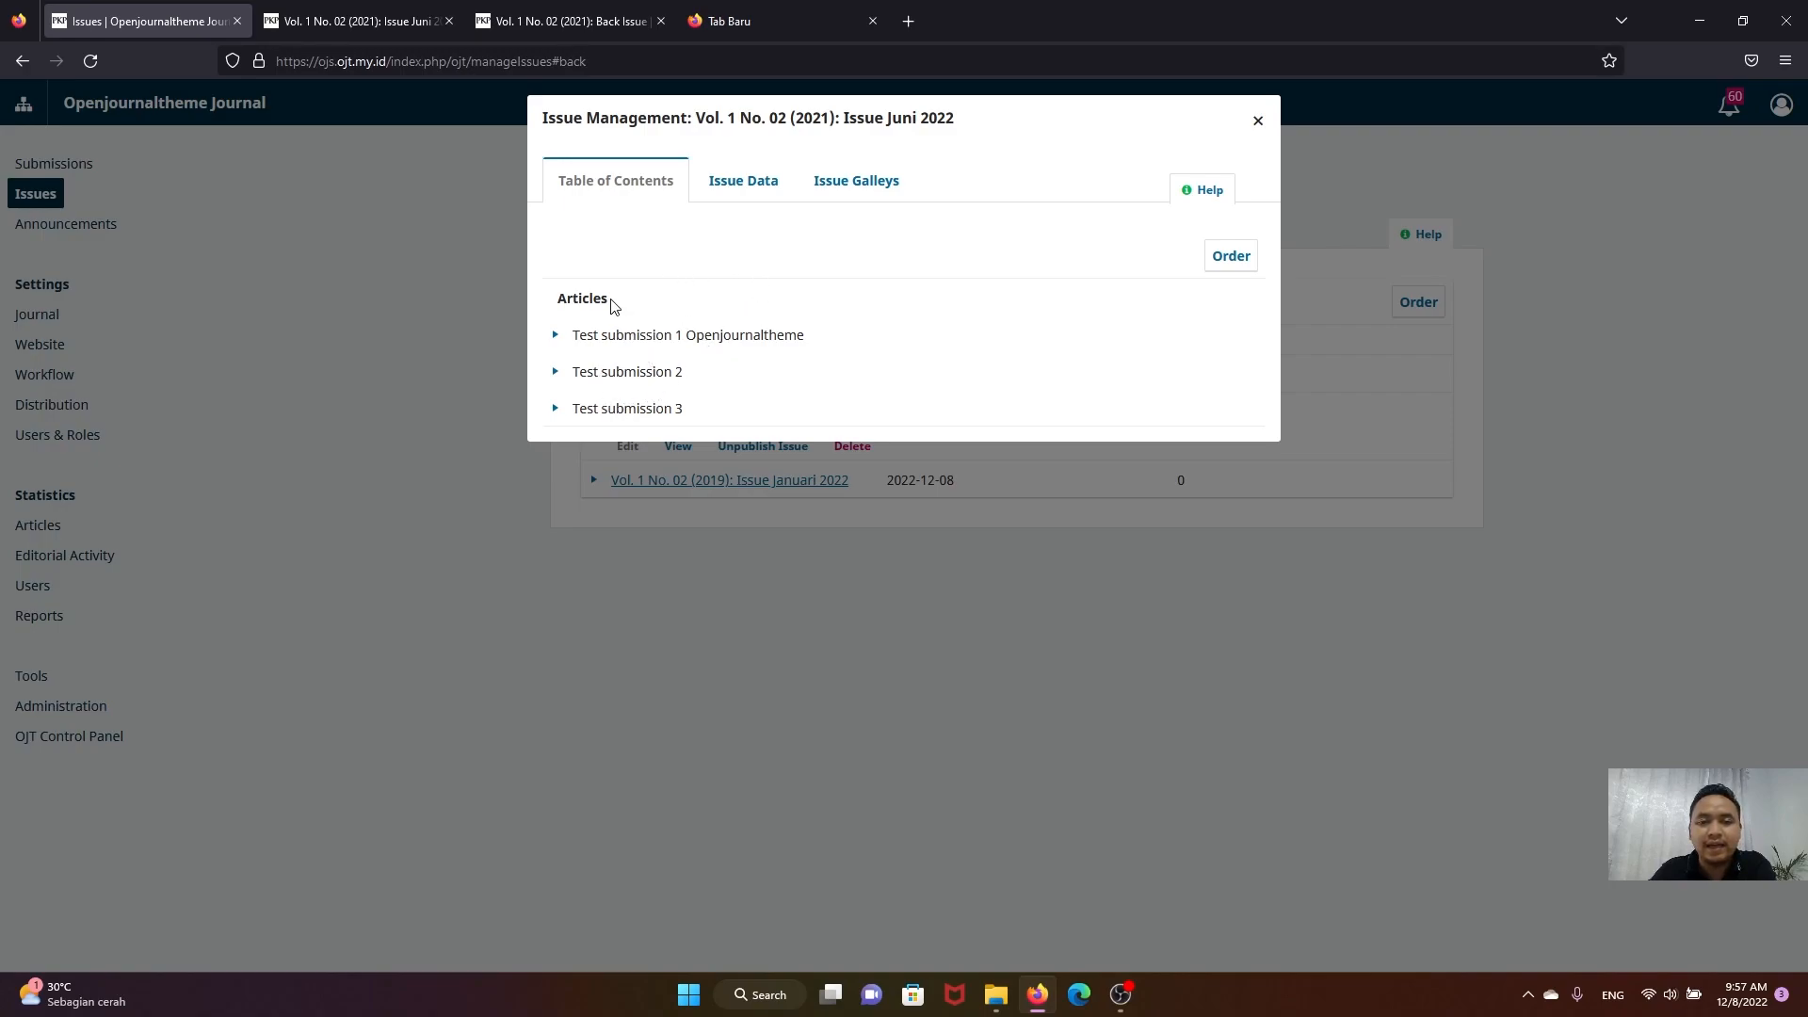
pyautogui.click(1232, 256)
pyautogui.moveTo(555, 416); pyautogui.dragTo(557, 341)
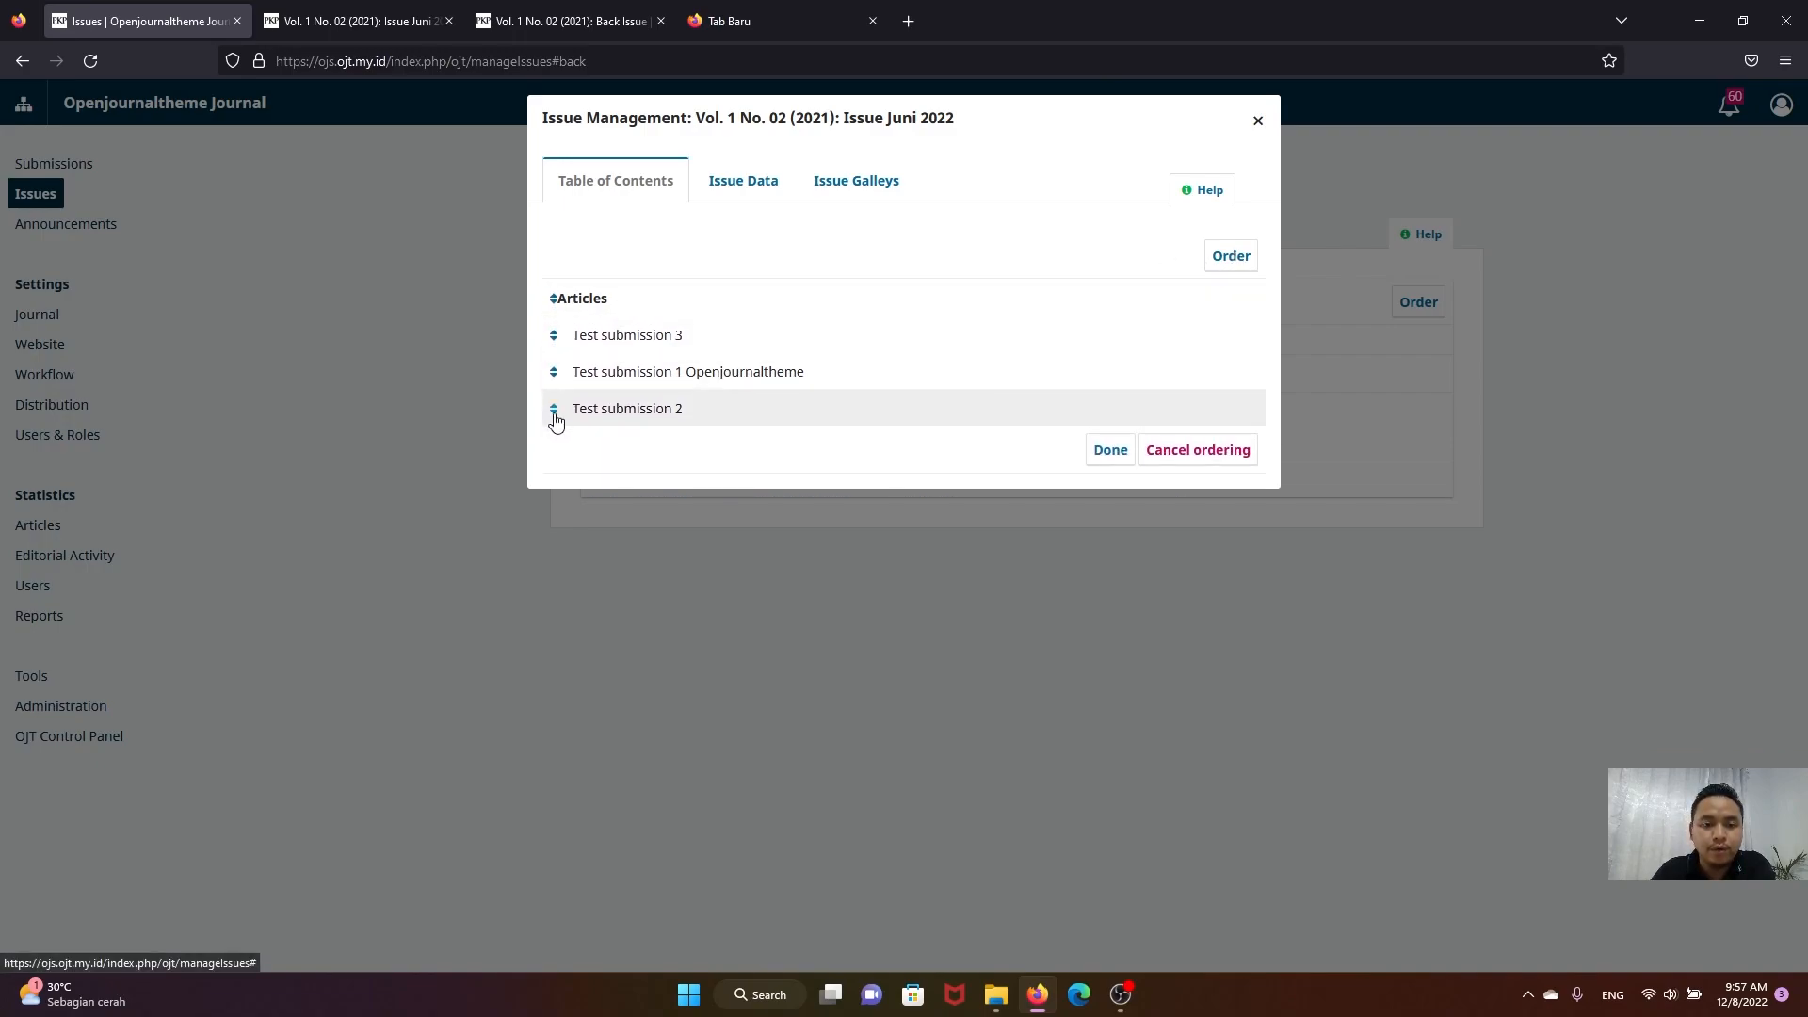
pyautogui.moveTo(556, 420); pyautogui.dragTo(554, 375)
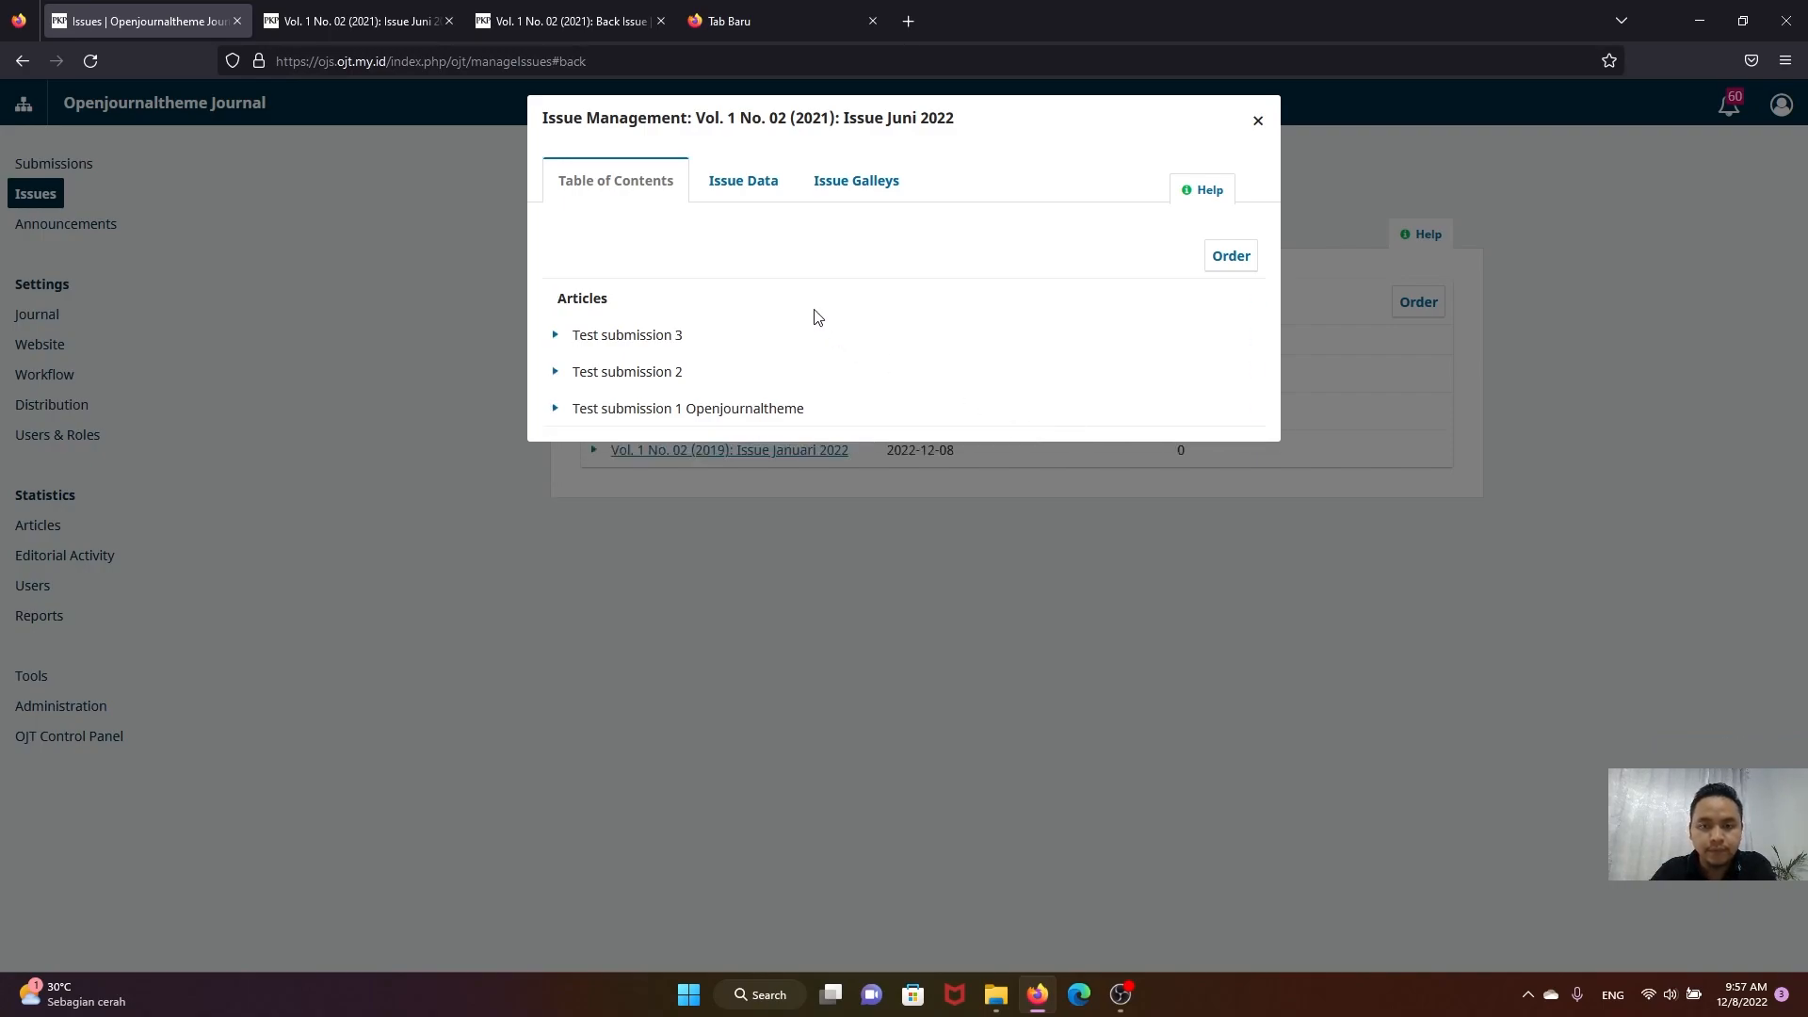
# Step: Reload the public page of Issue Juni 2022 and check the order of its articles
pyautogui.click(356, 21)
pyautogui.scroll(-3, 652, 403)
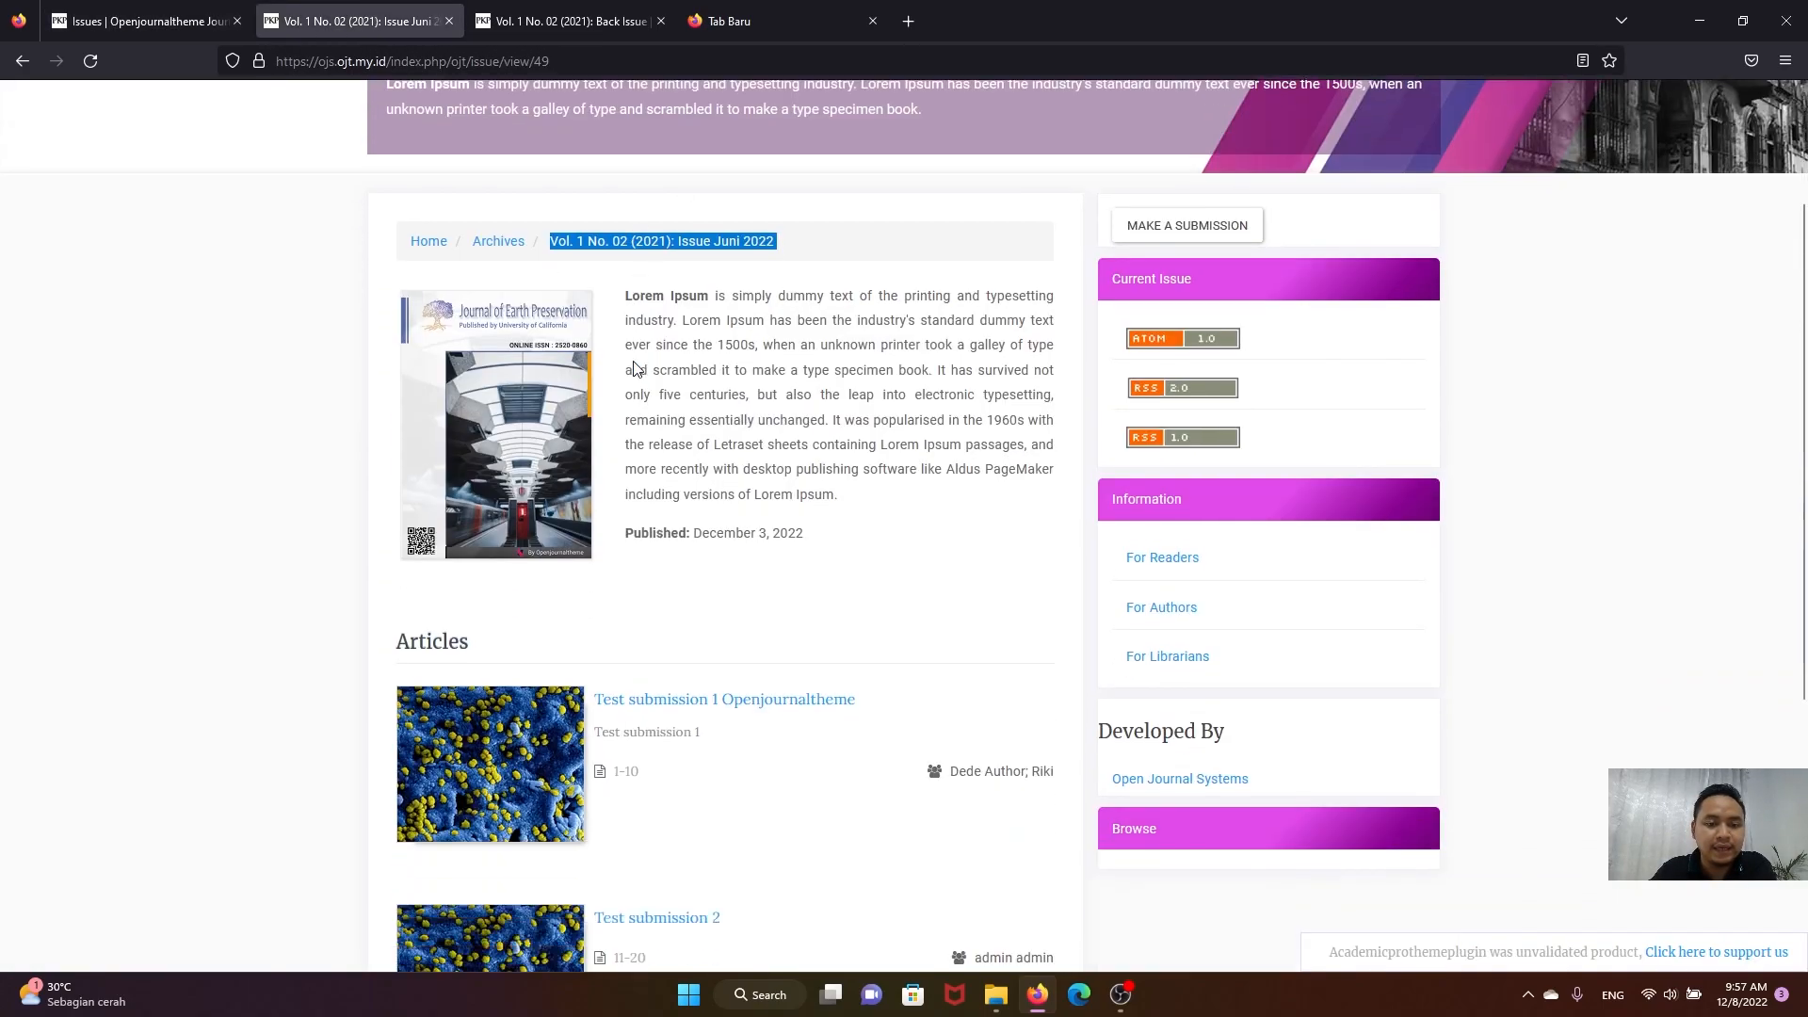
pyautogui.scroll(3, 653, 403)
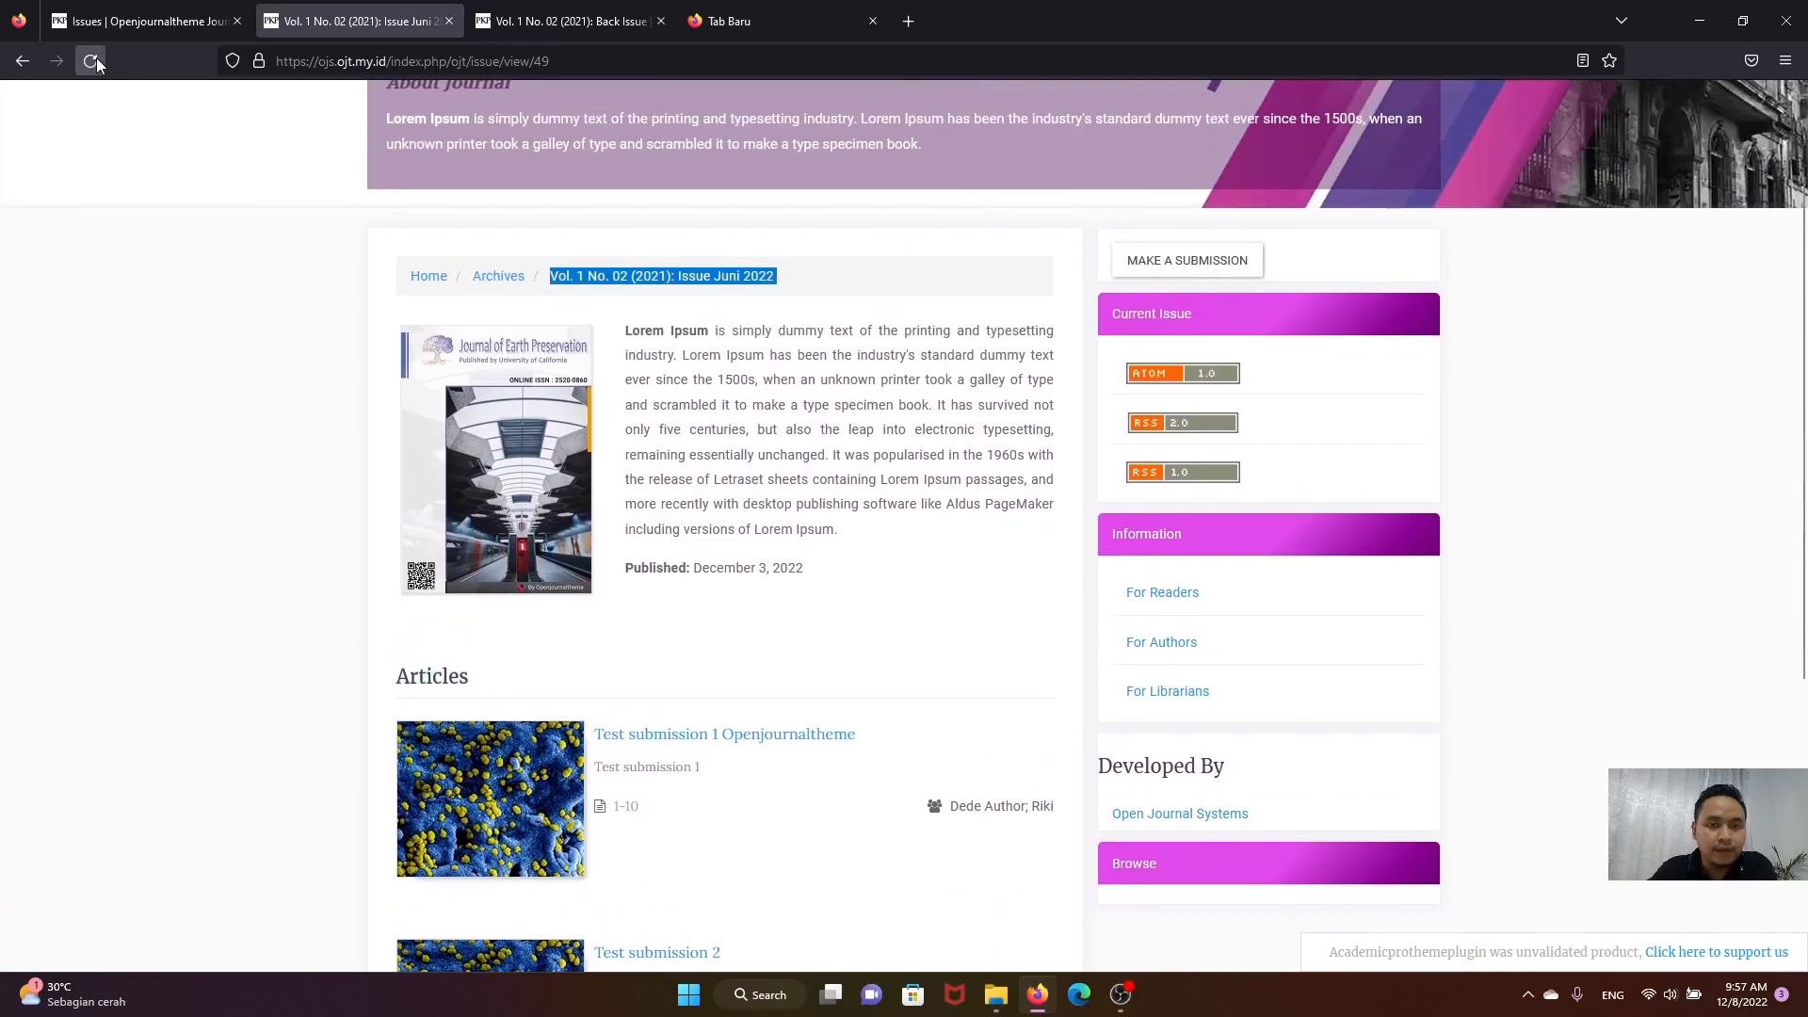
pyautogui.click(92, 60)
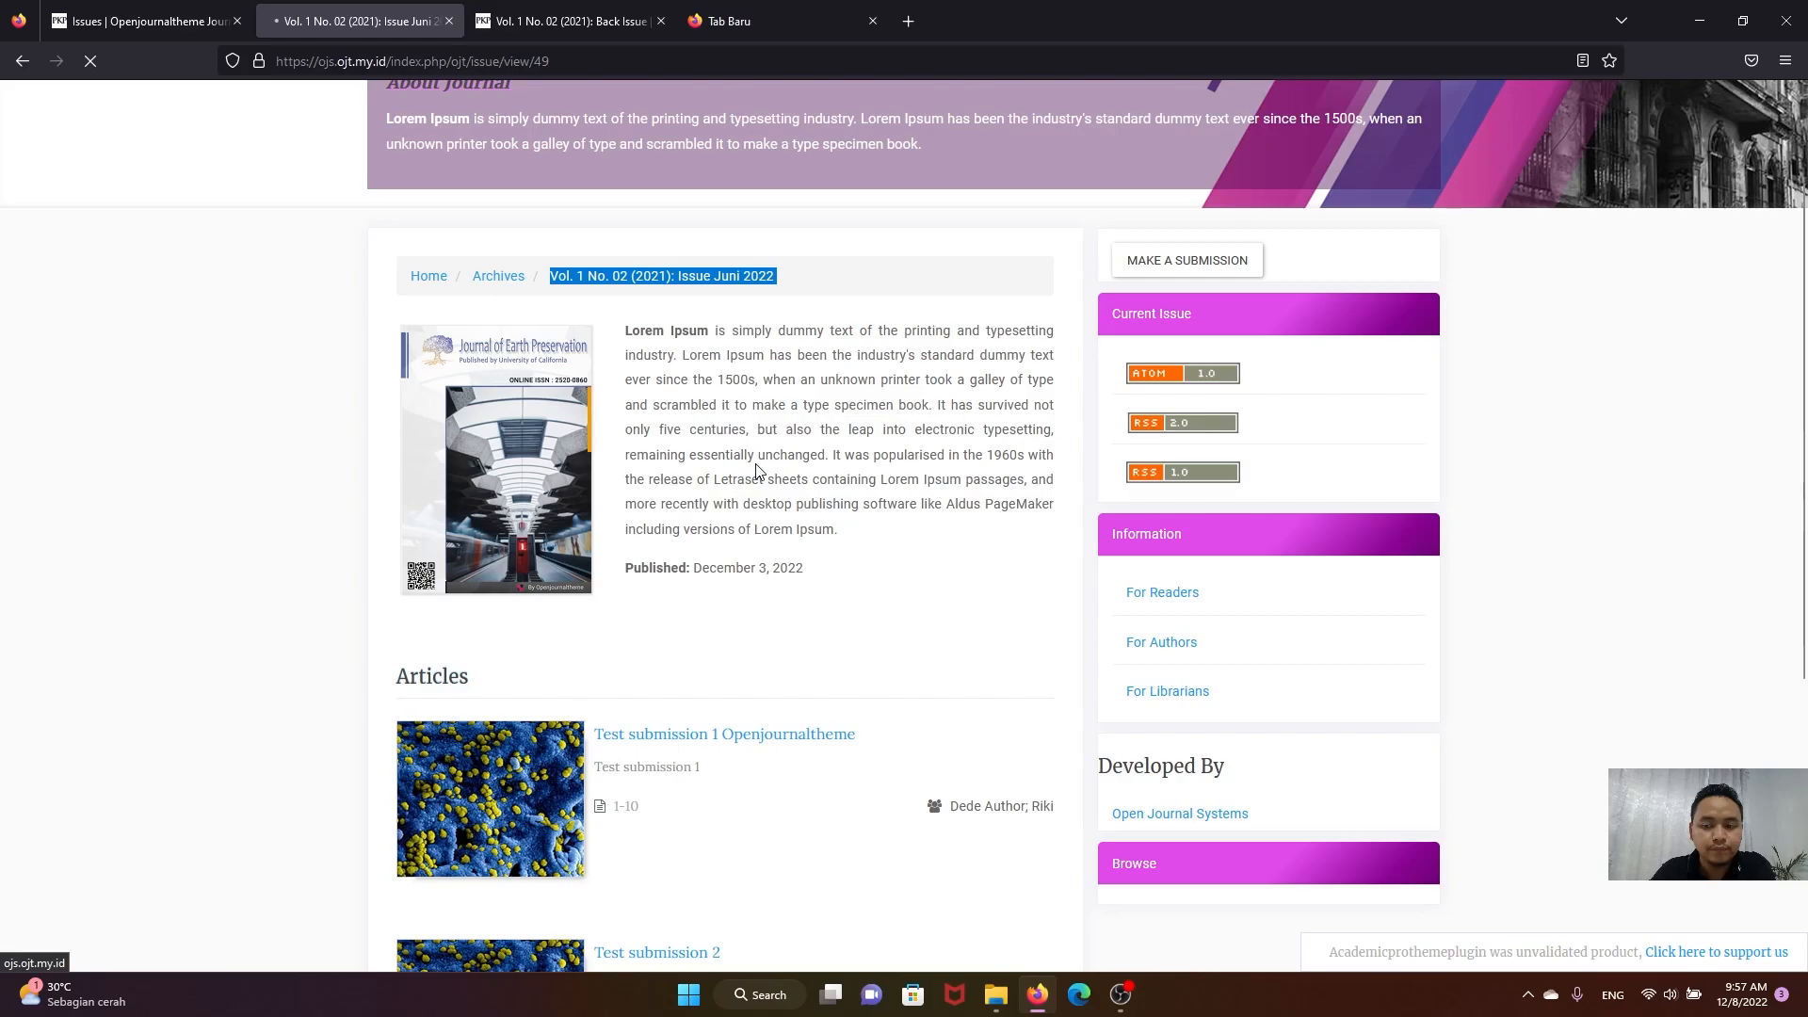
pyautogui.scroll(-3, 758, 476)
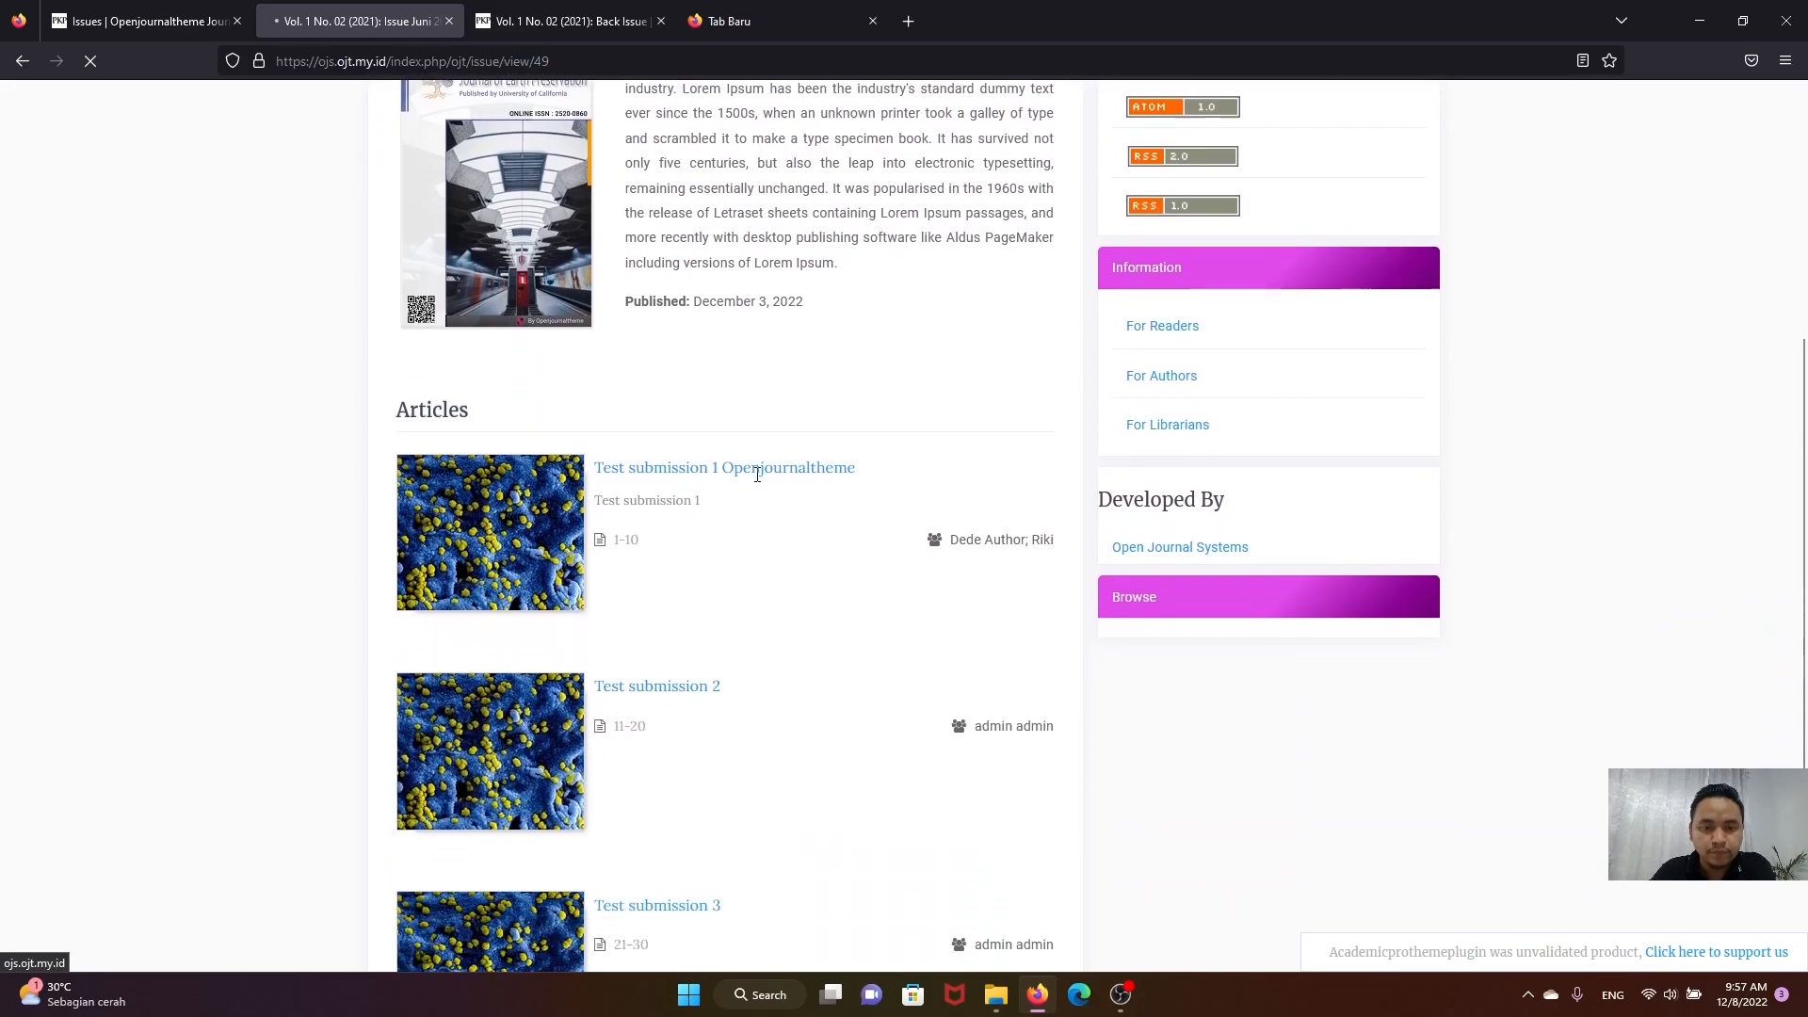
pyautogui.scroll(-1, 758, 482)
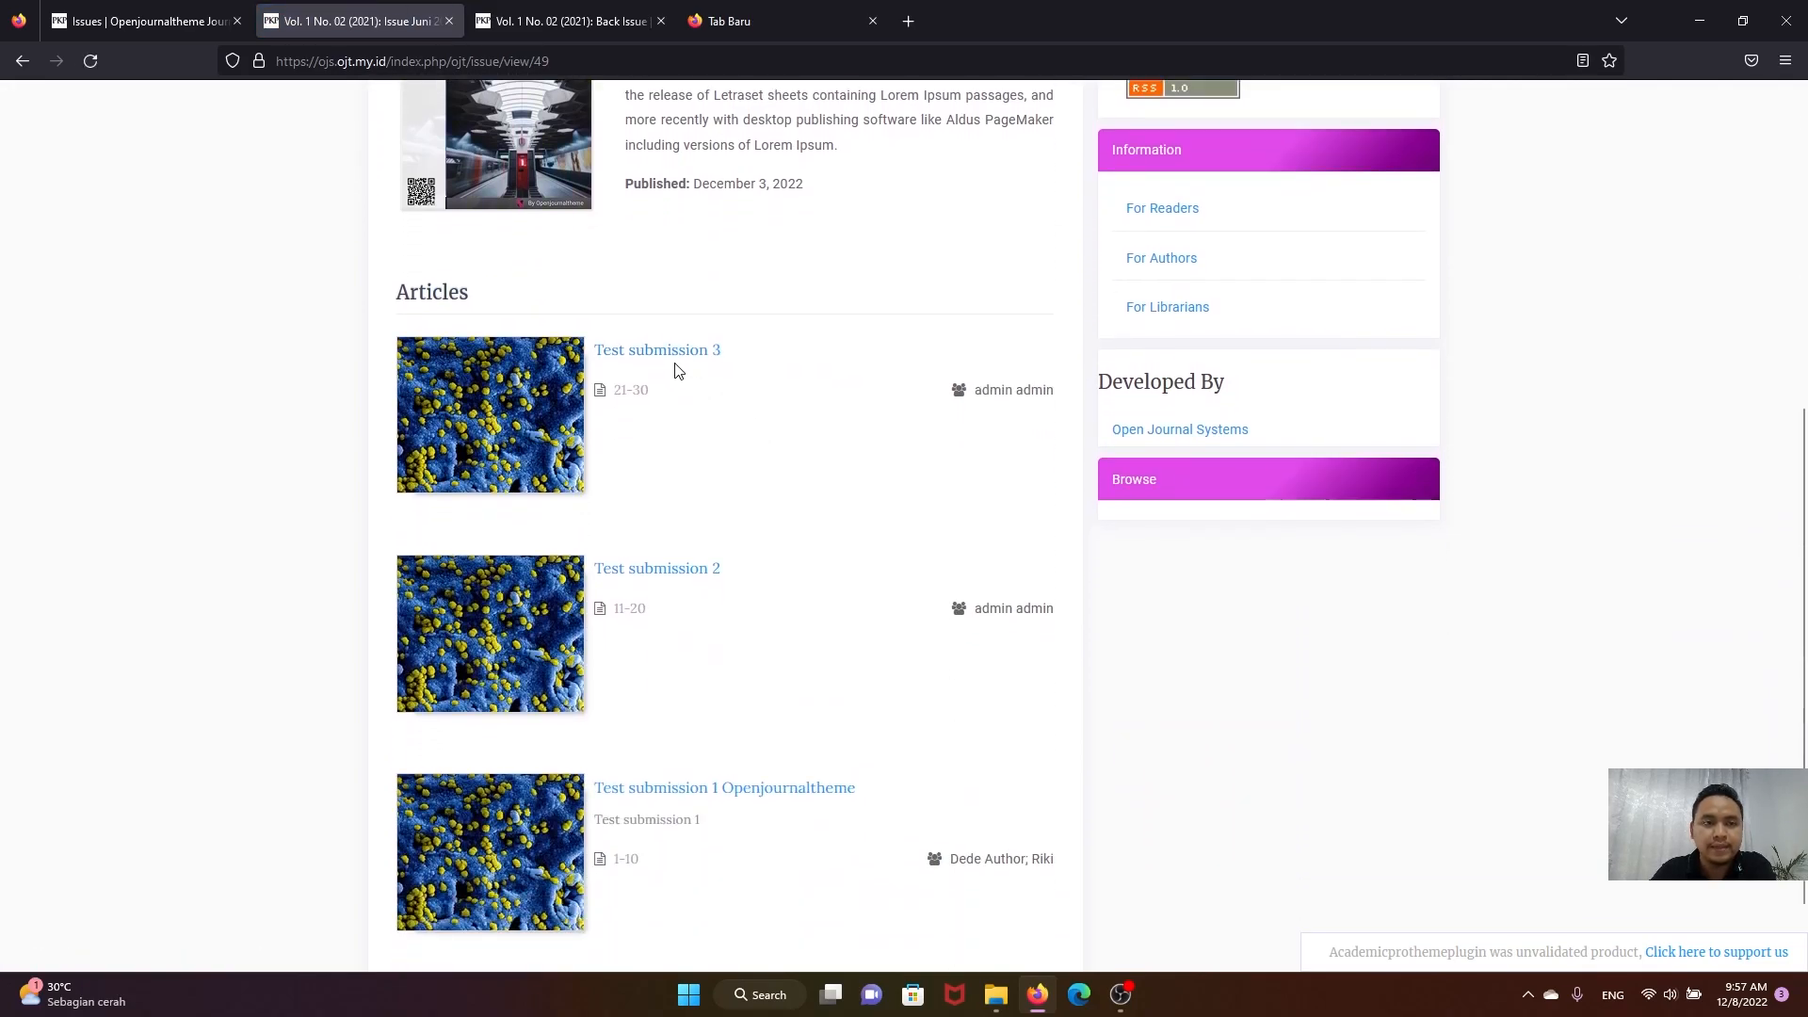
pyautogui.moveTo(647, 356); pyautogui.dragTo(597, 351)
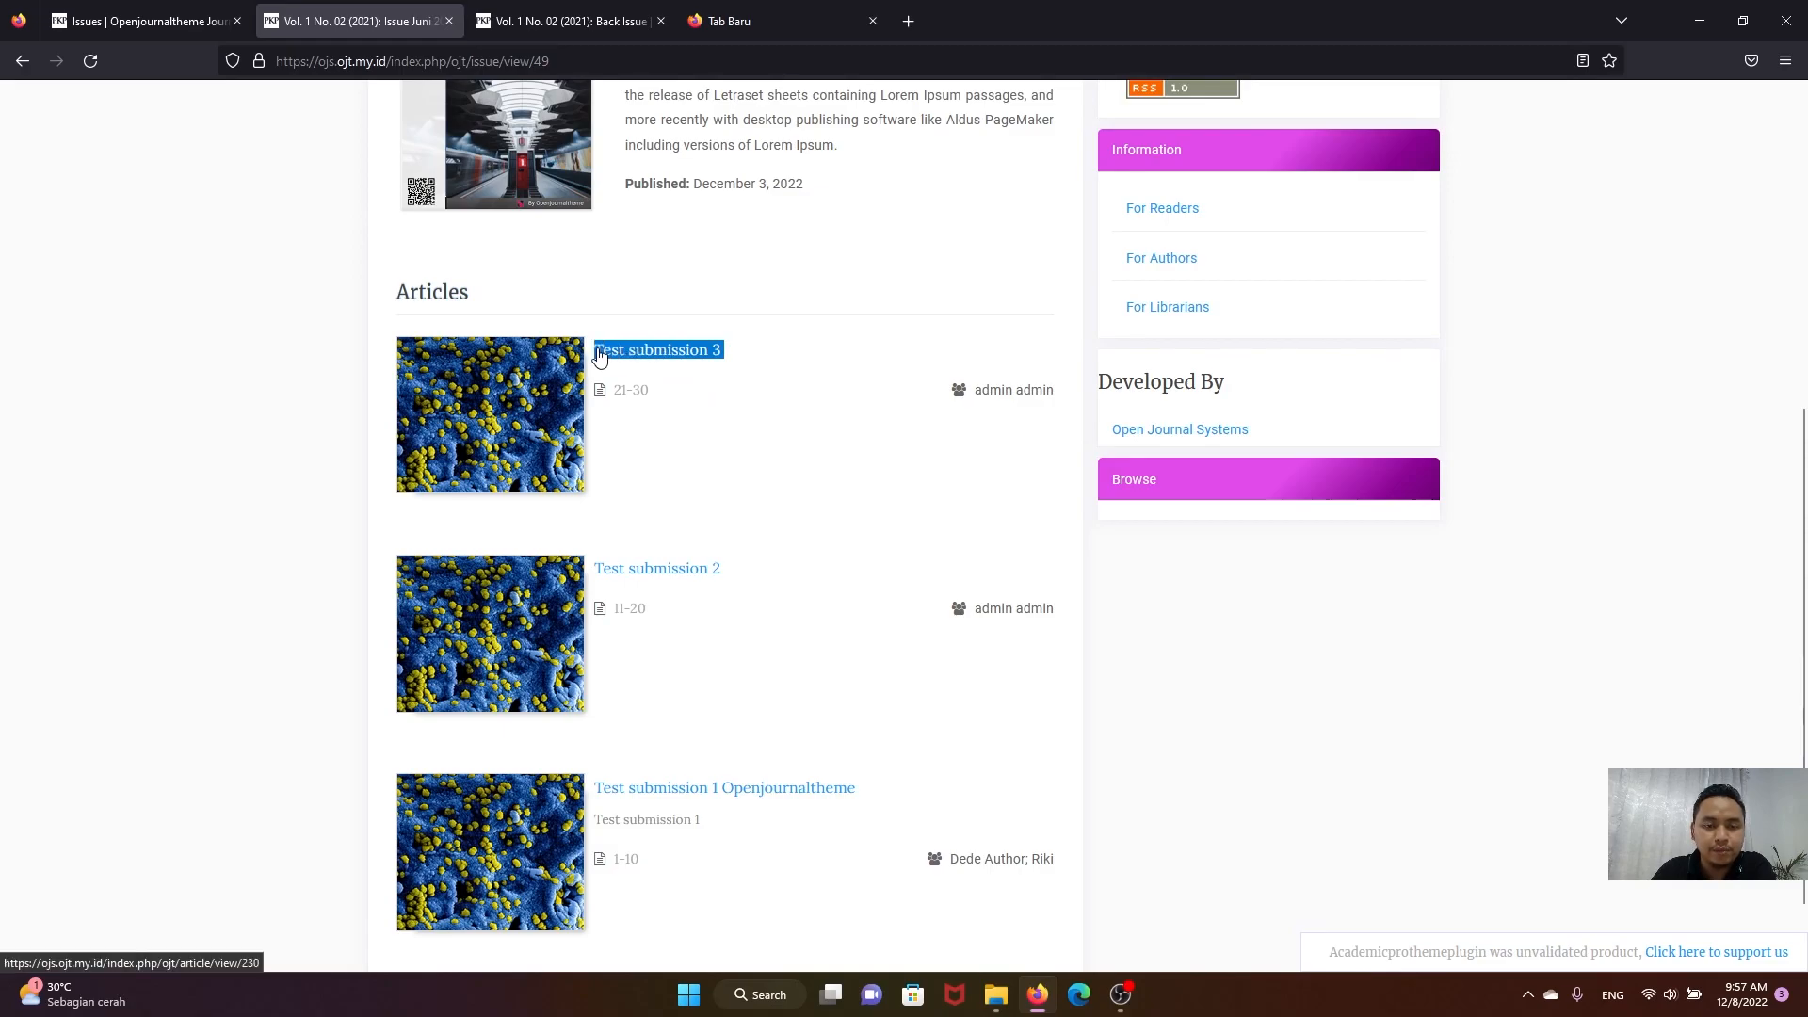
# Step: Examine the titles and sequence of the three articles and the issue's publication details on the public page of Issue Juni 2022
pyautogui.click(795, 514)
pyautogui.moveTo(726, 574); pyautogui.dragTo(592, 572)
pyautogui.click(815, 692)
pyautogui.scroll(-1, 857, 716)
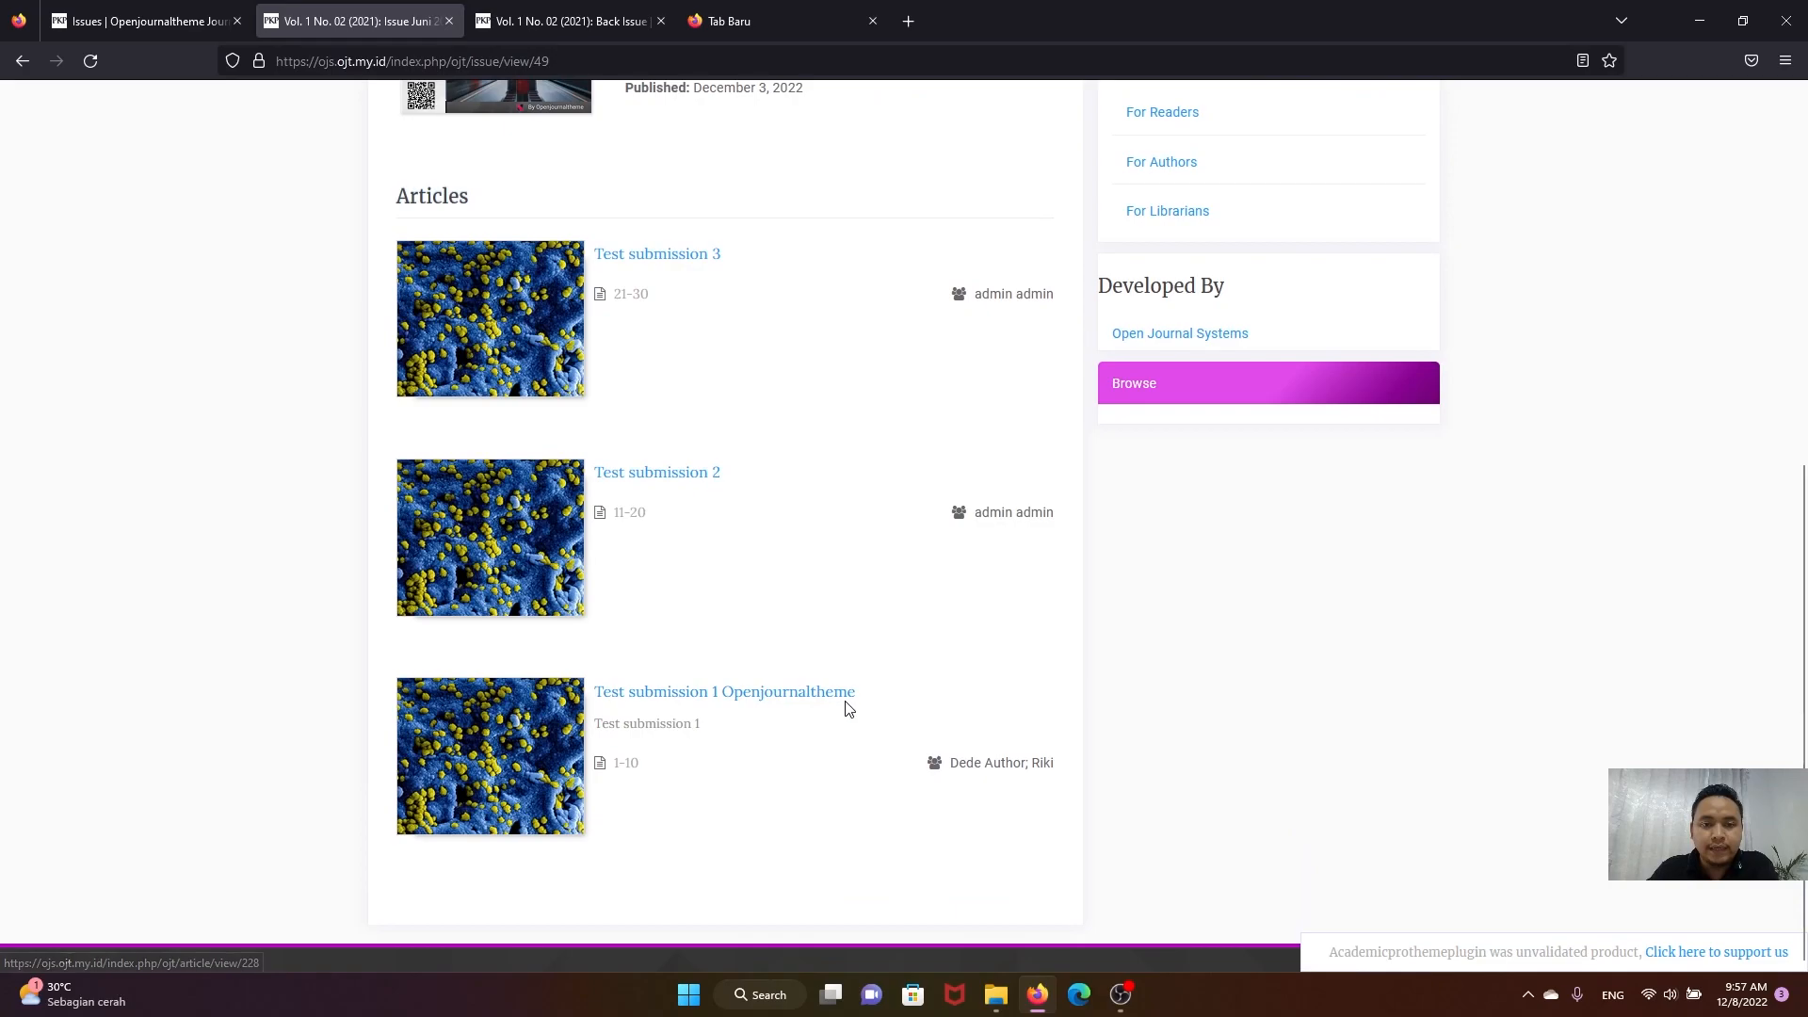
pyautogui.scroll(4, 832, 703)
pyautogui.scroll(-3, 812, 642)
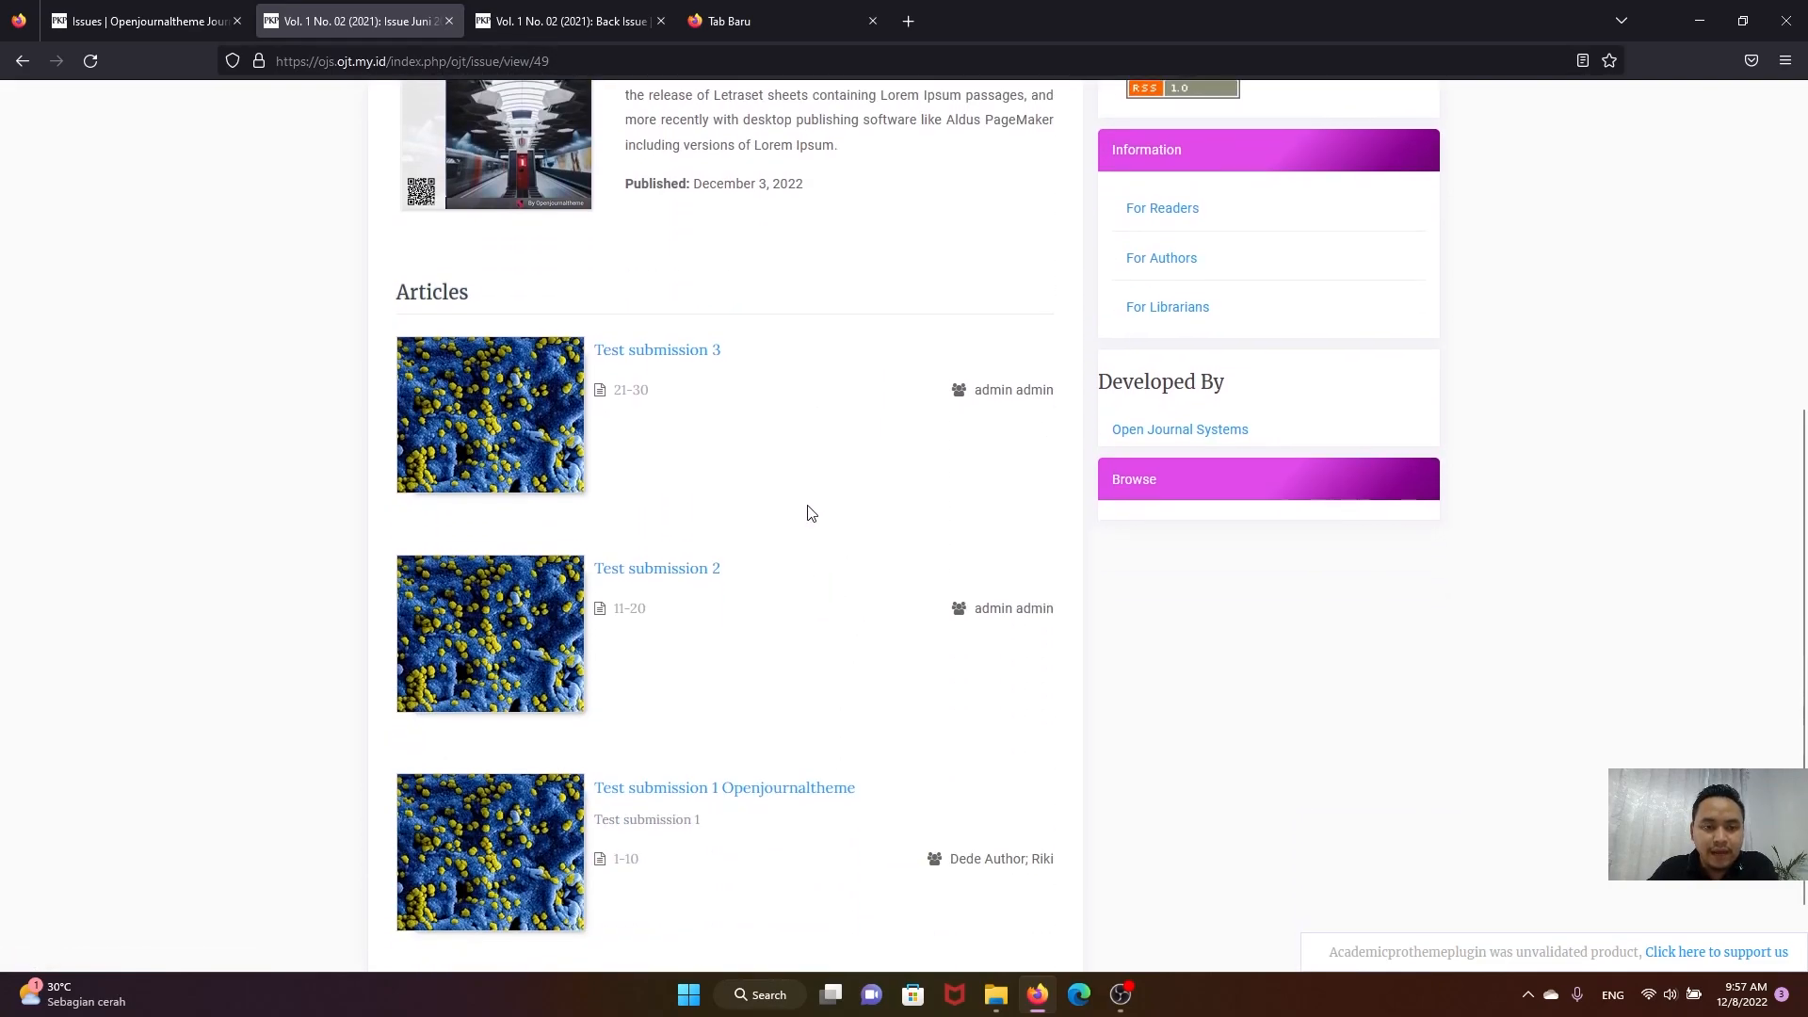
pyautogui.scroll(2, 738, 525)
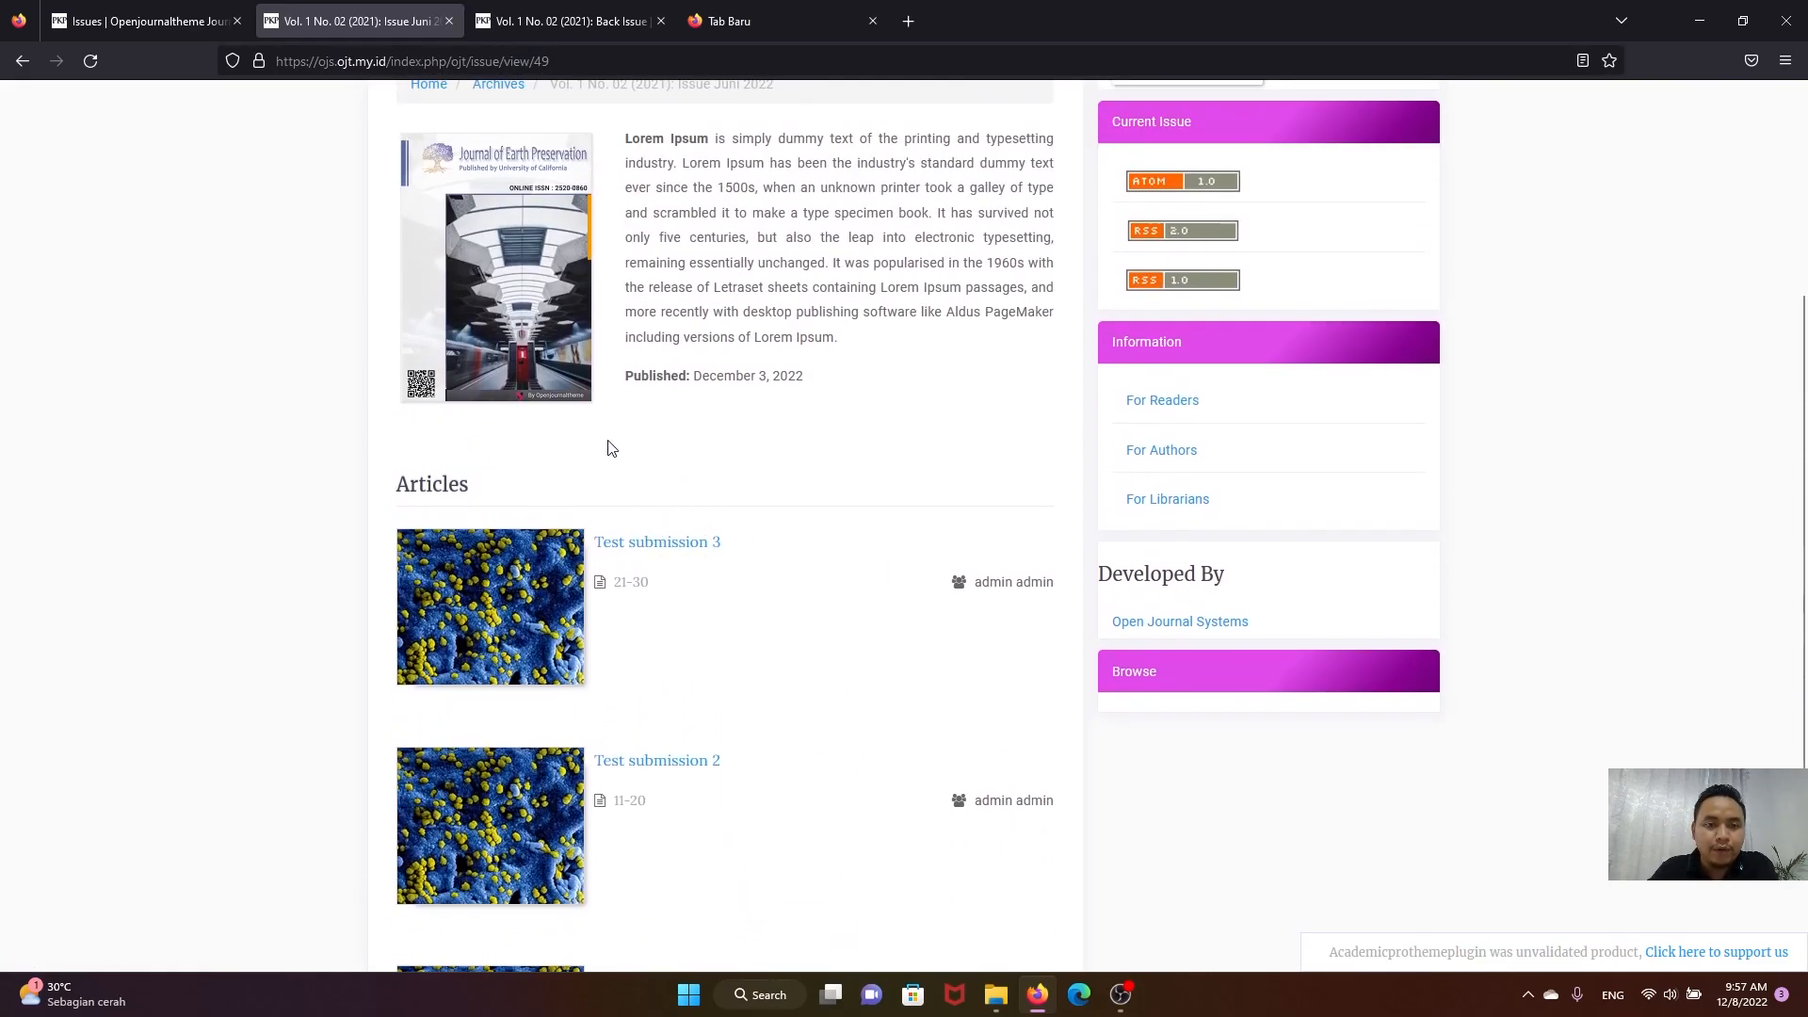
pyautogui.scroll(2, 659, 471)
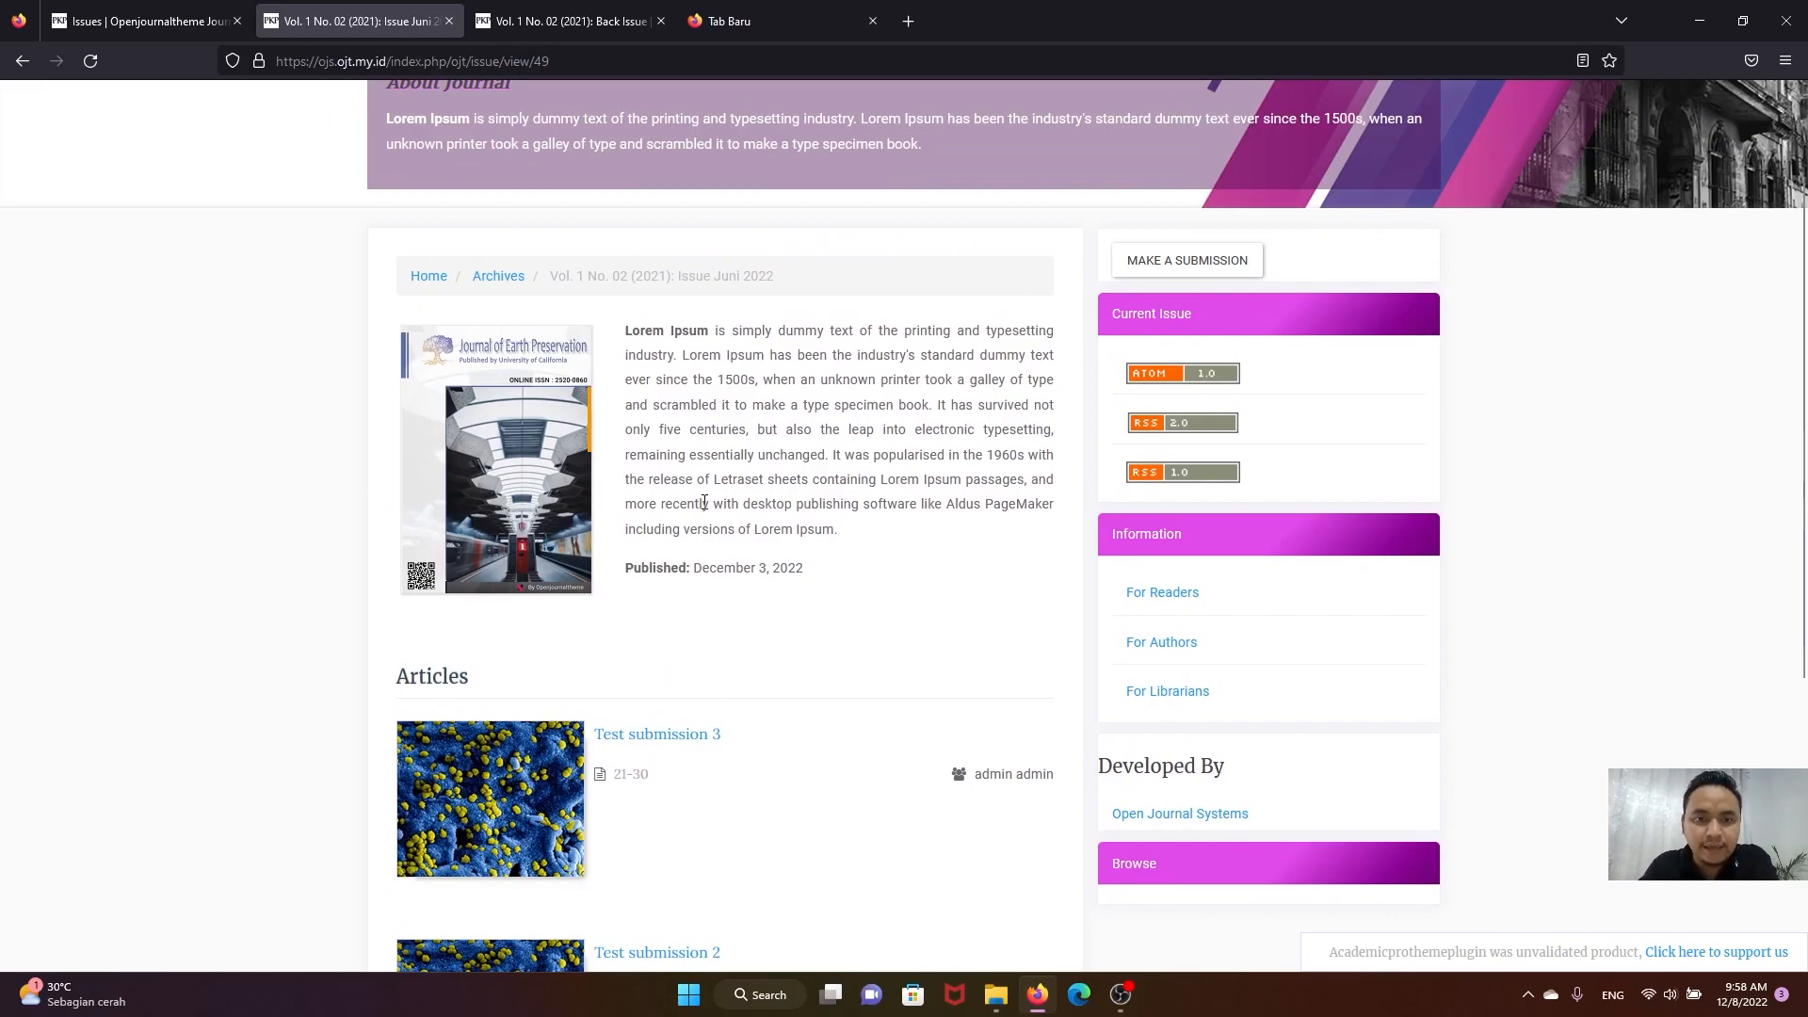
pyautogui.scroll(-3, 416, 244)
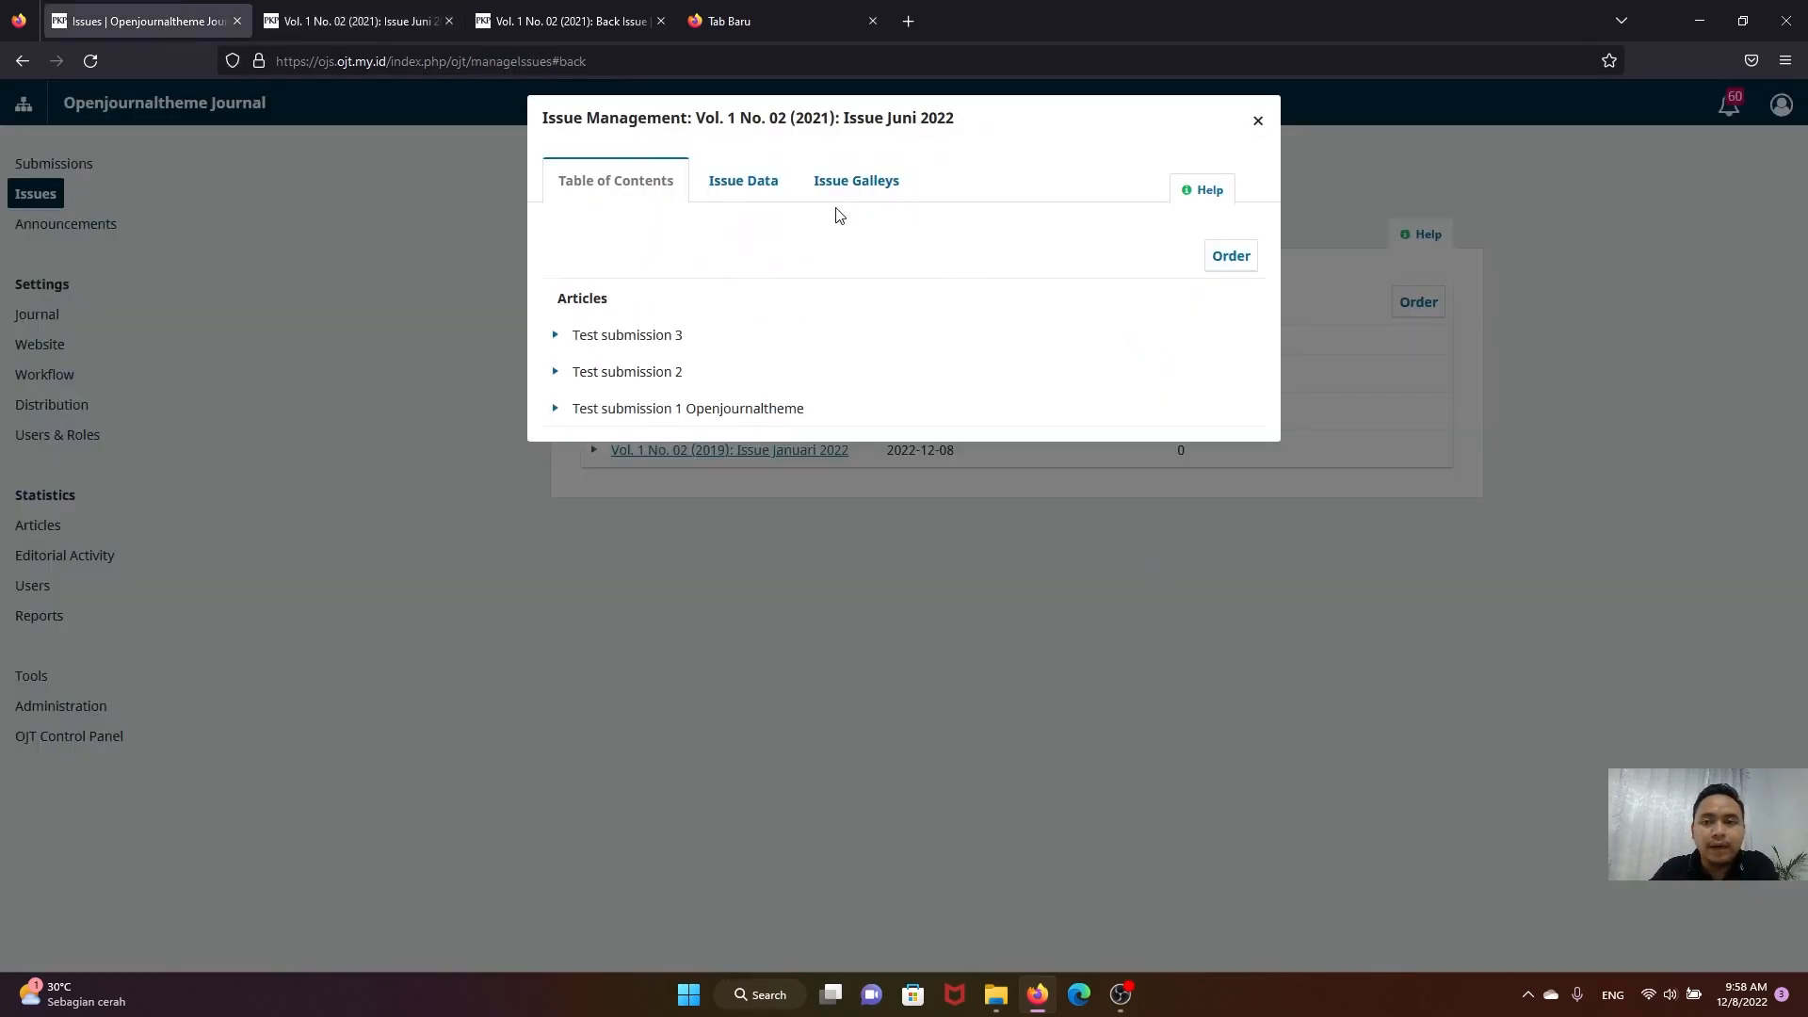
# Step: Close the management dialog of Issue Juni 2022 and unpublish Issue Januari 2023 from the back issues
pyautogui.click(1257, 121)
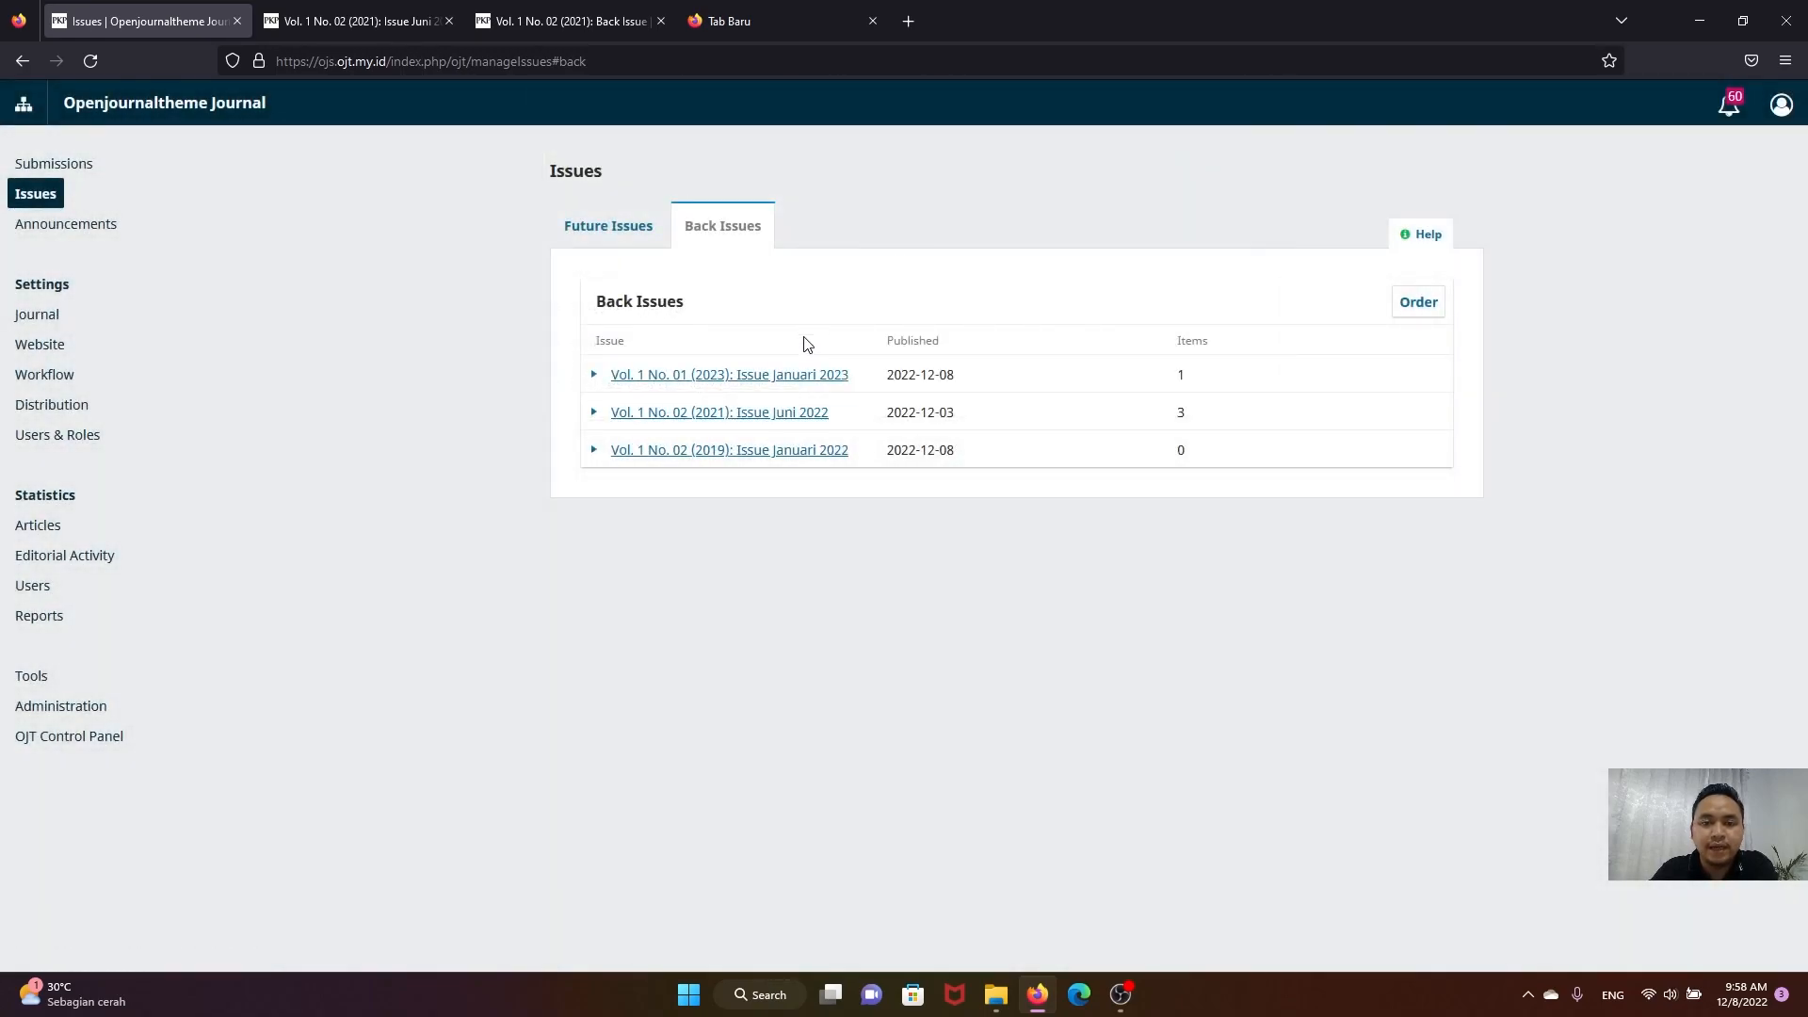
pyautogui.moveTo(861, 386); pyautogui.dragTo(794, 396)
pyautogui.click(841, 358)
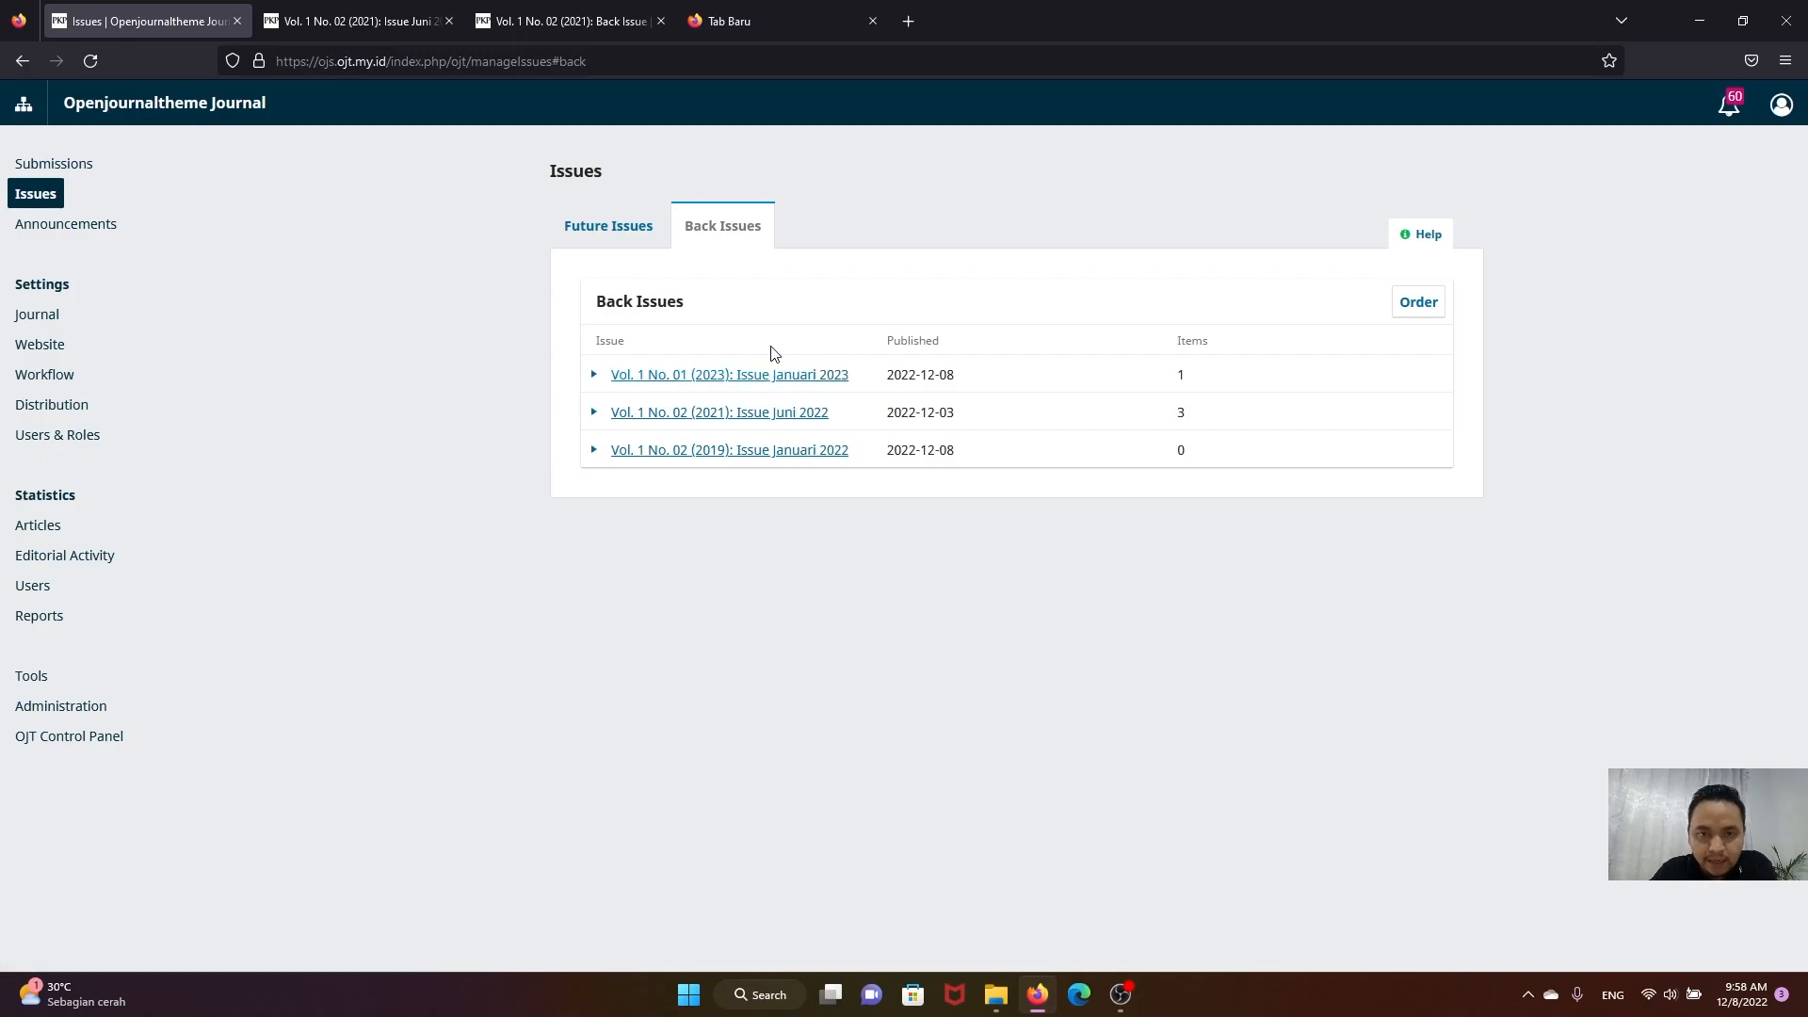
pyautogui.click(594, 376)
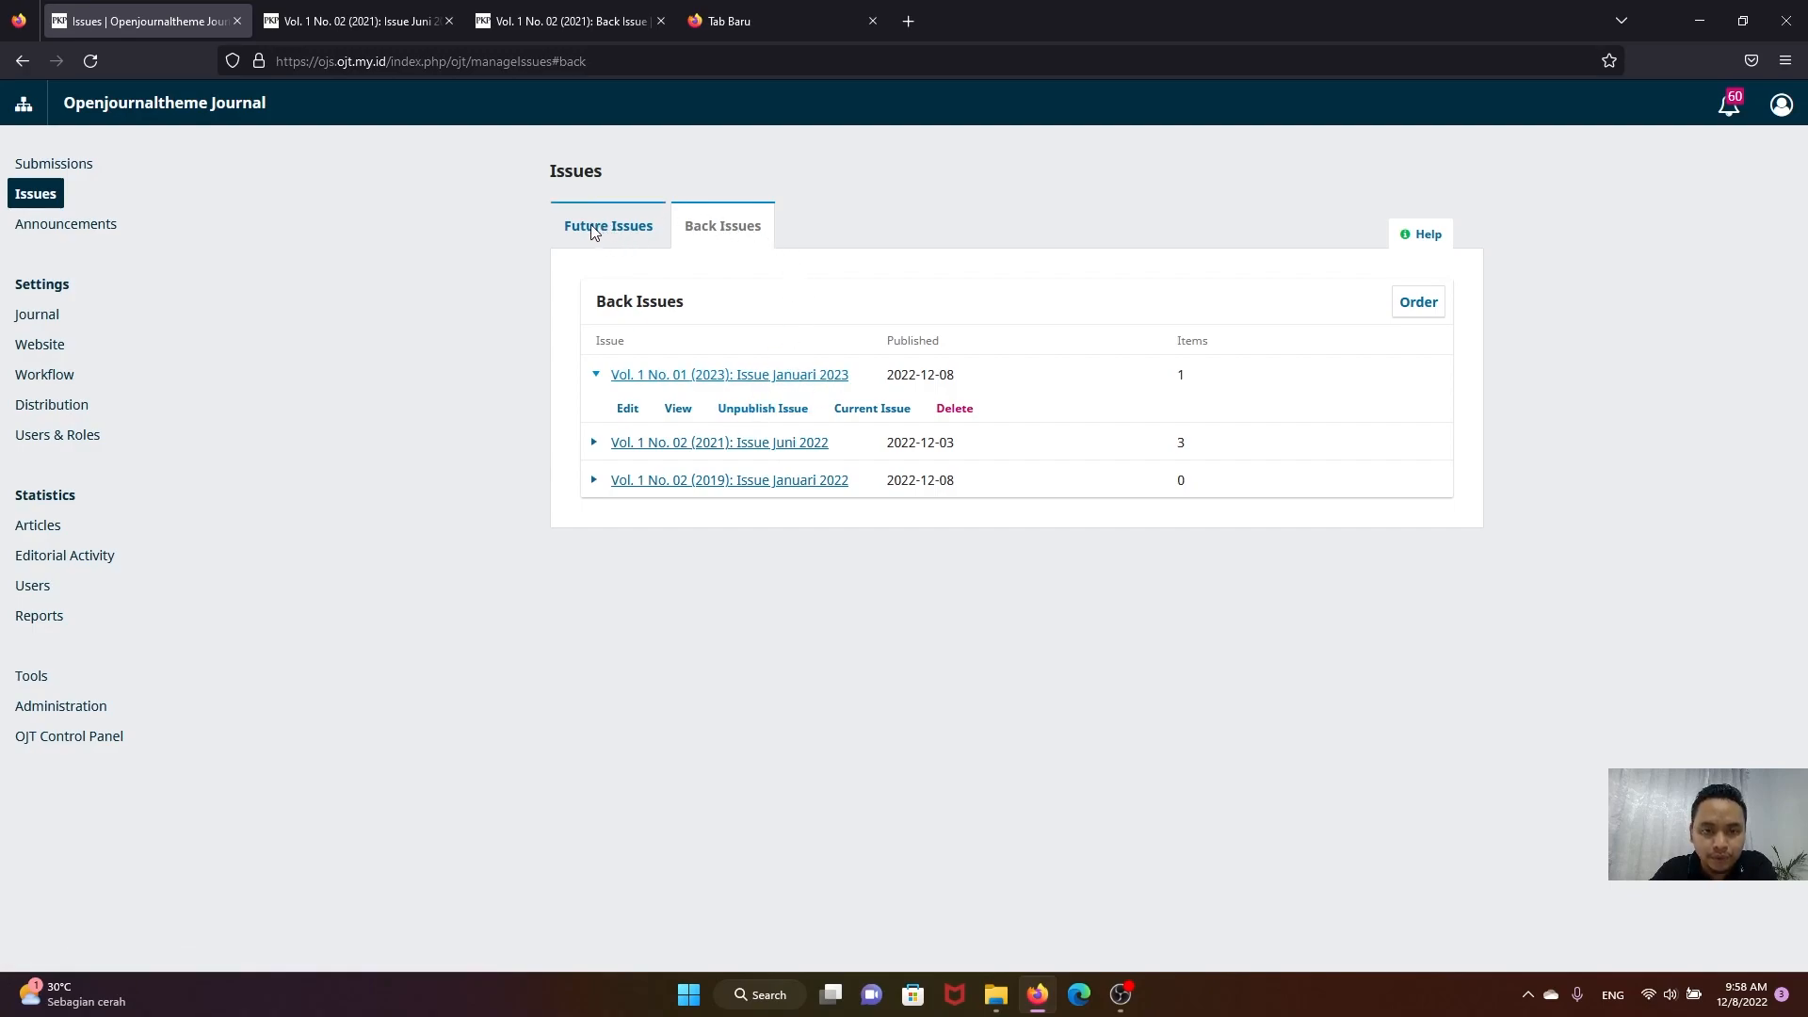
pyautogui.click(764, 411)
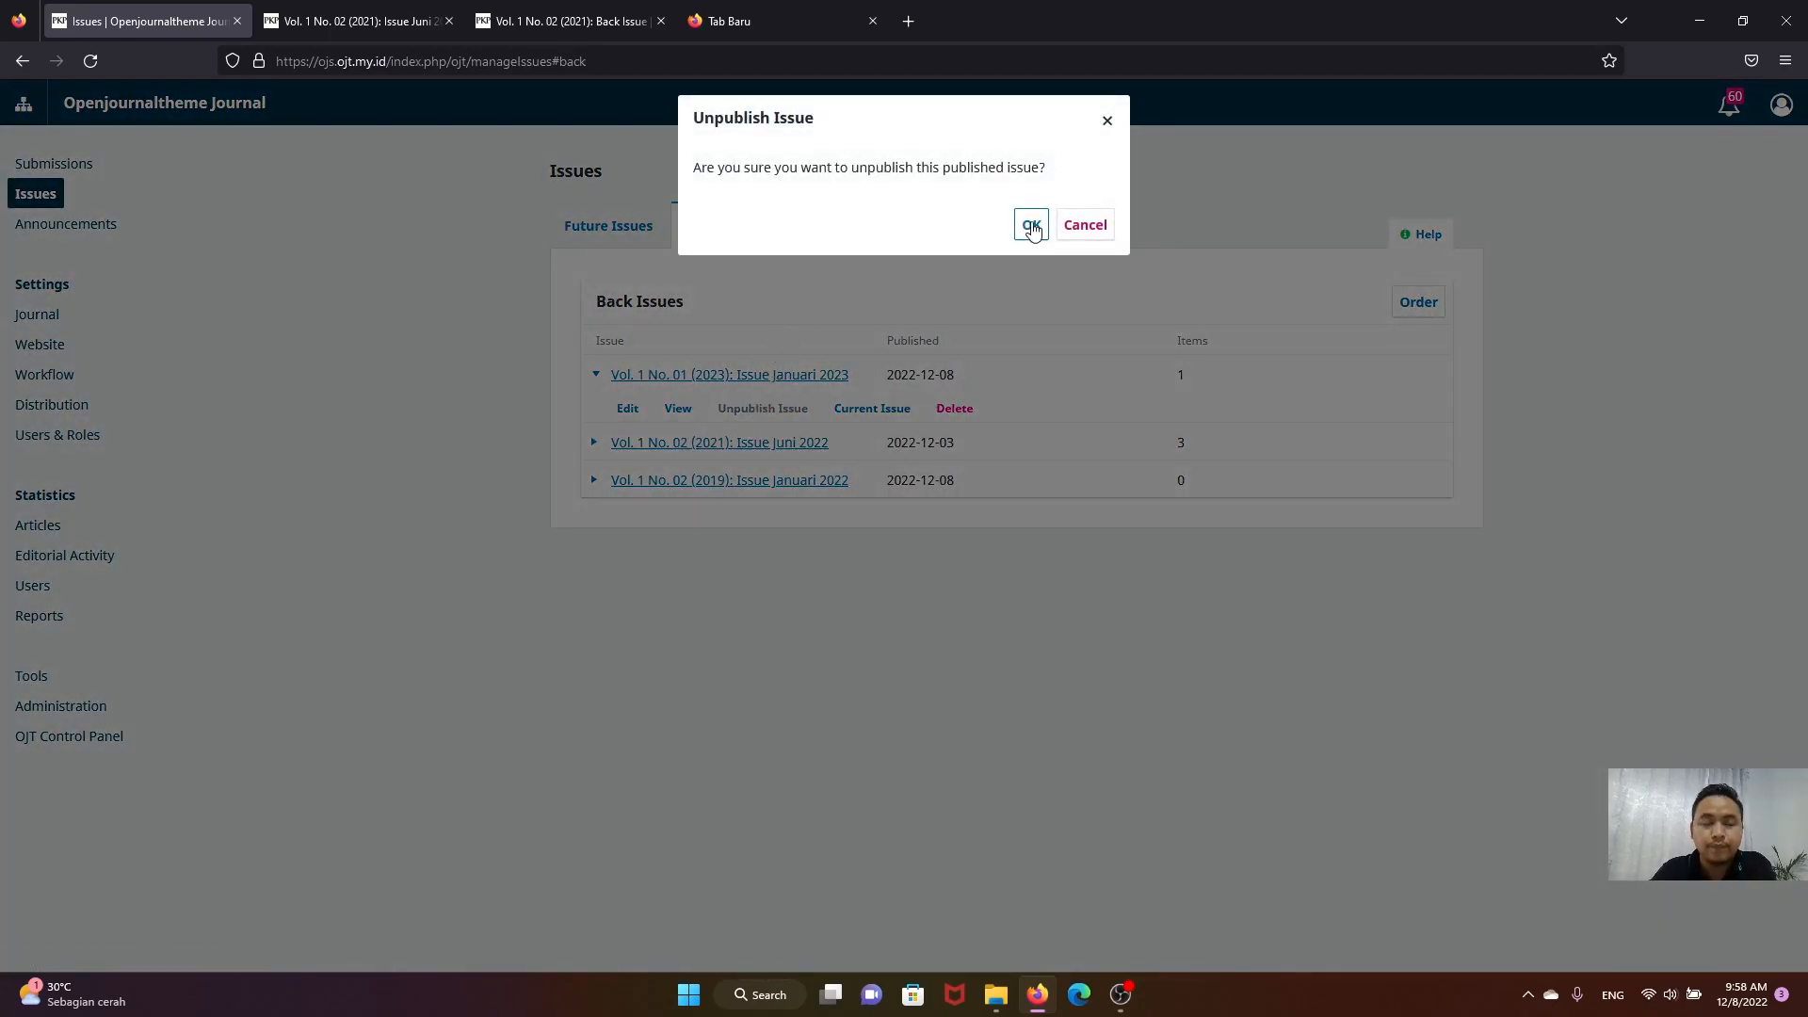
pyautogui.click(1031, 227)
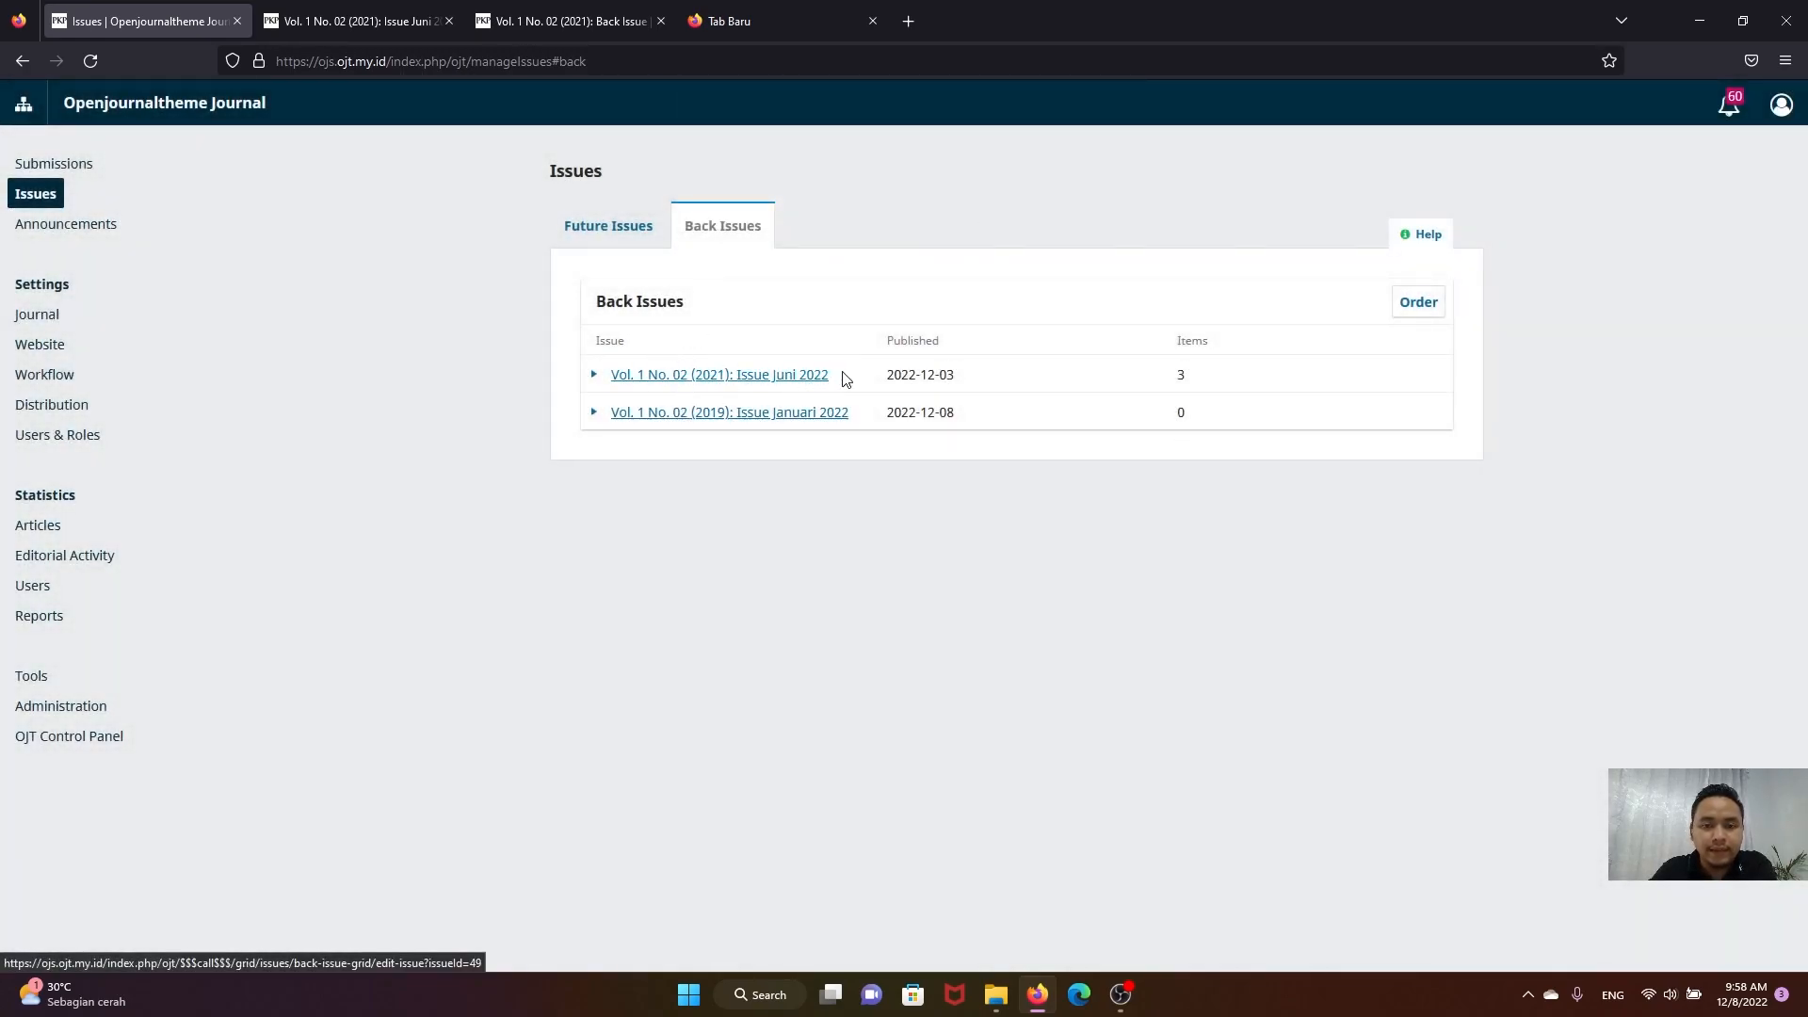
# Step: Check the back issues and future issues lists for the place of the unpublished Issue Januari 2023
pyautogui.moveTo(830, 376); pyautogui.dragTo(695, 377)
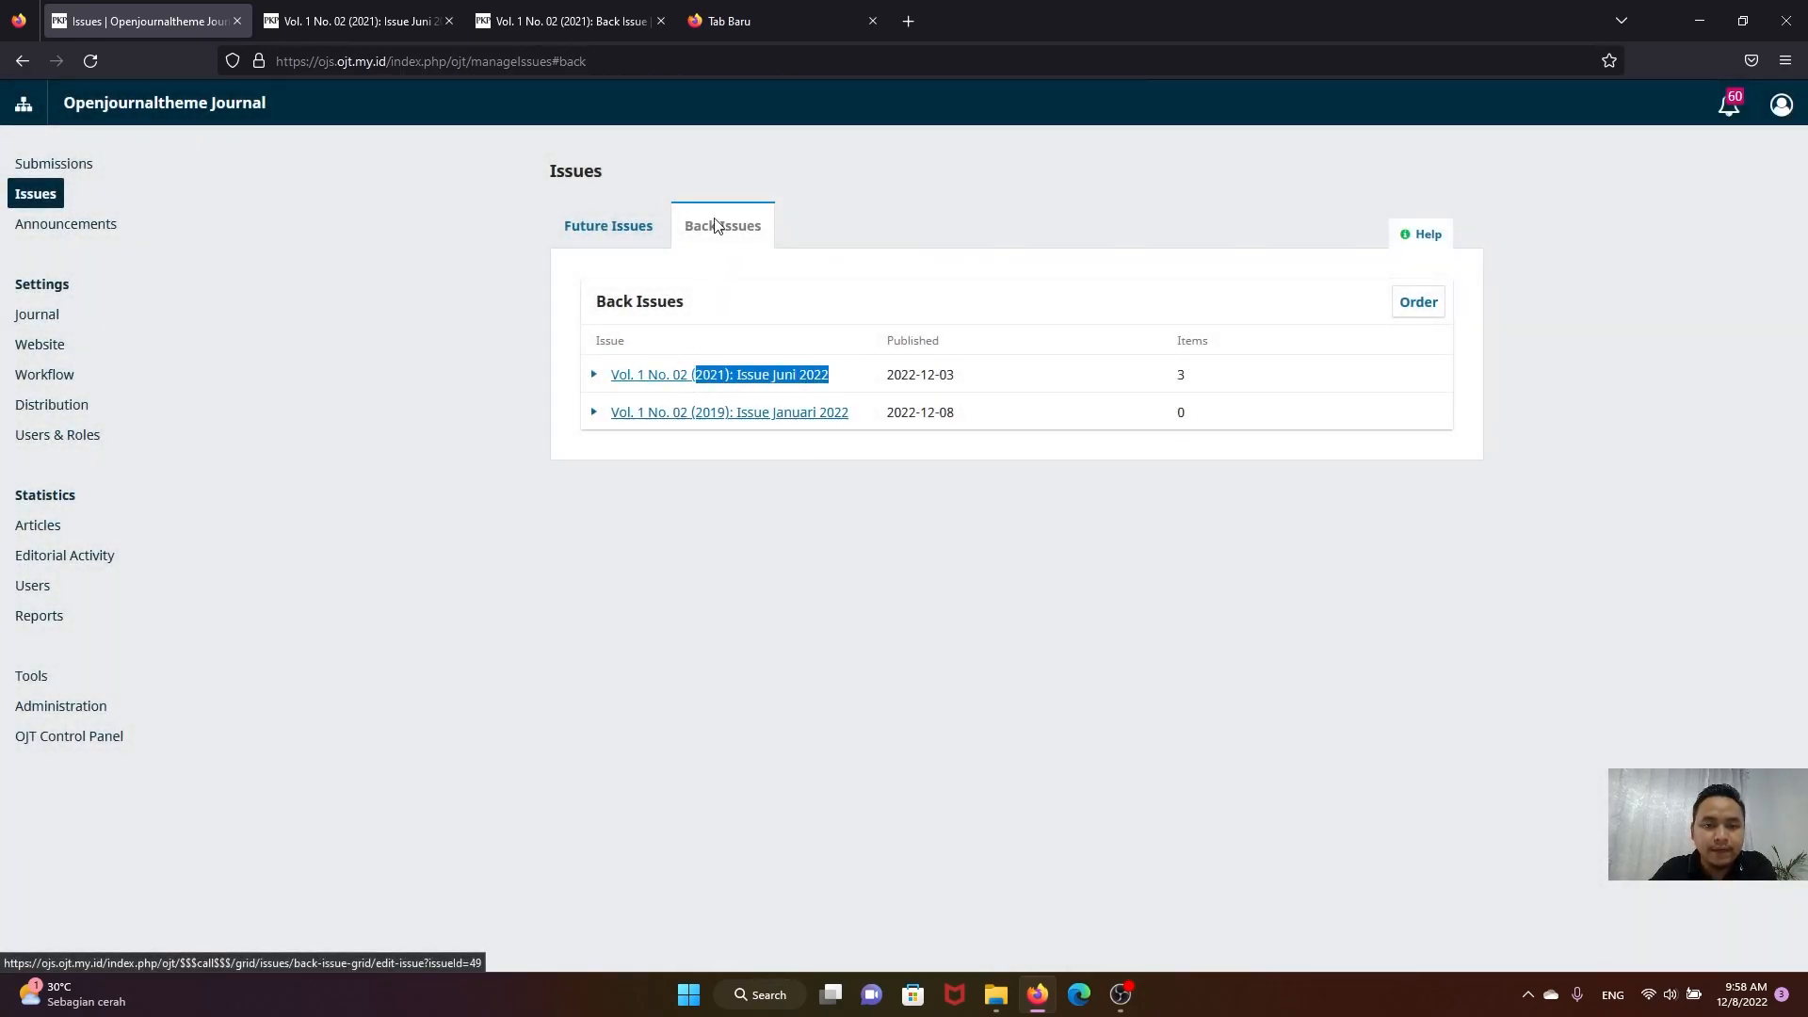
pyautogui.click(620, 236)
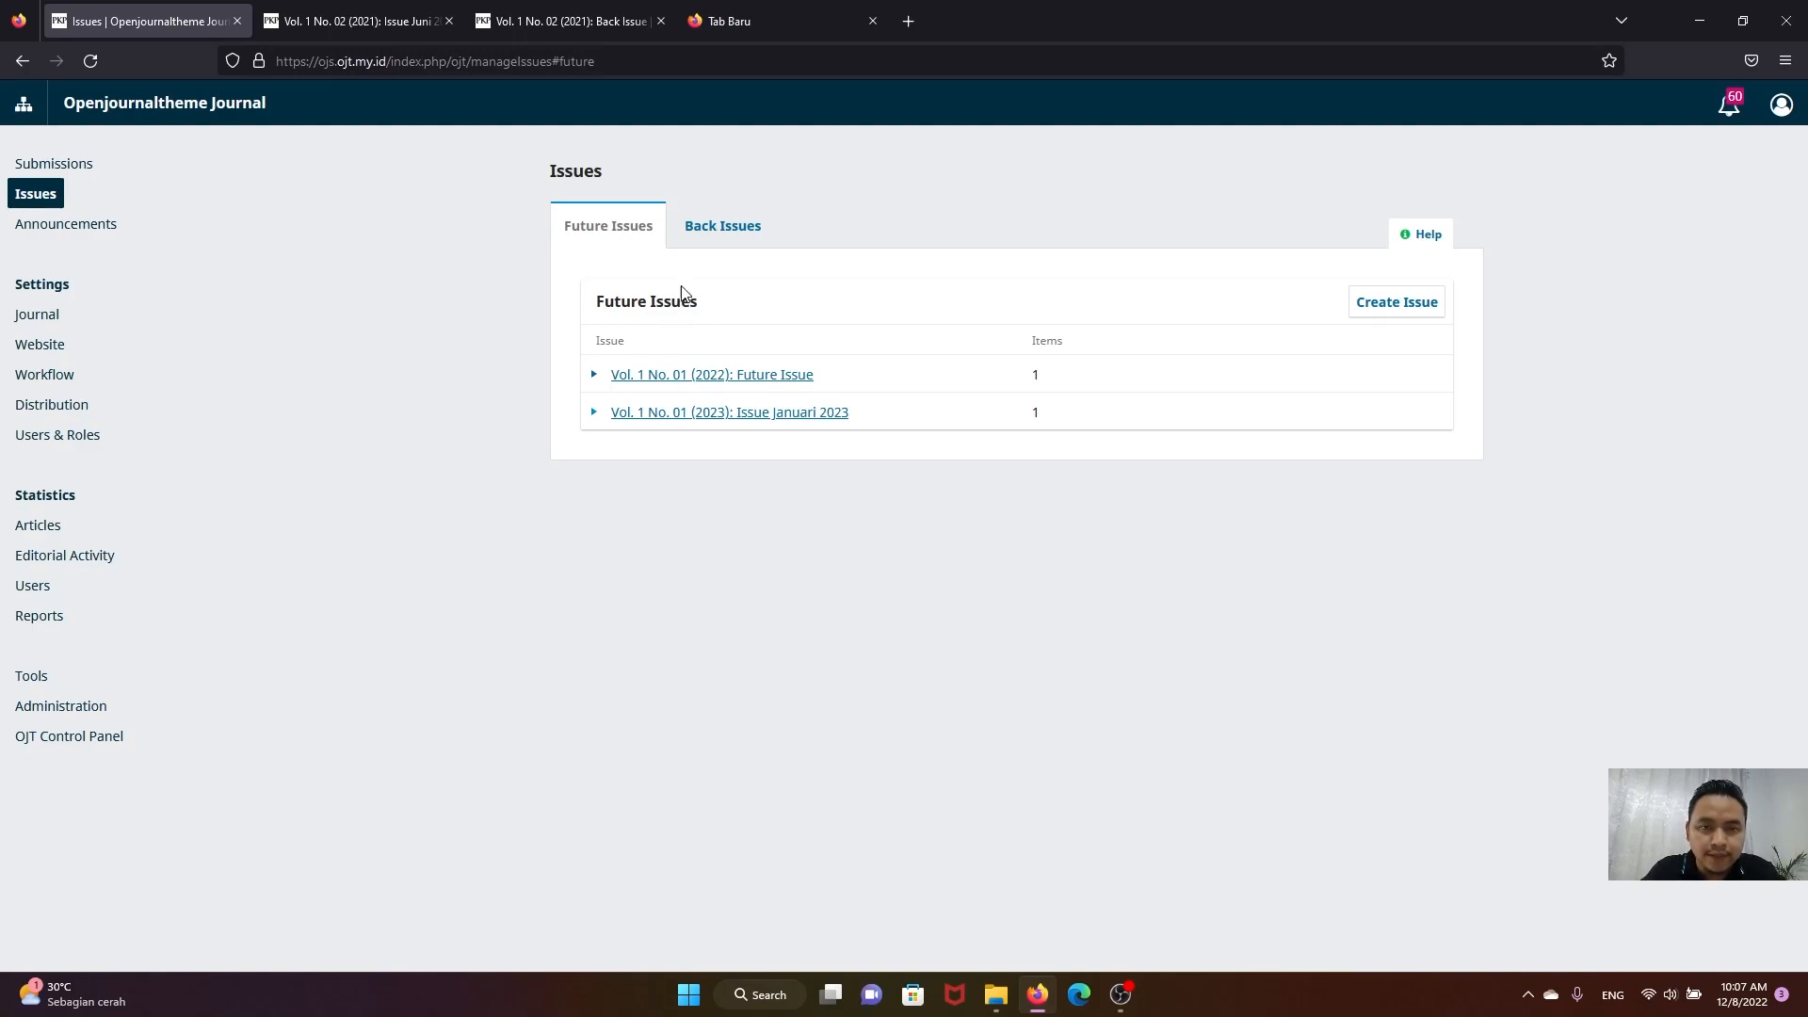
pyautogui.click(726, 226)
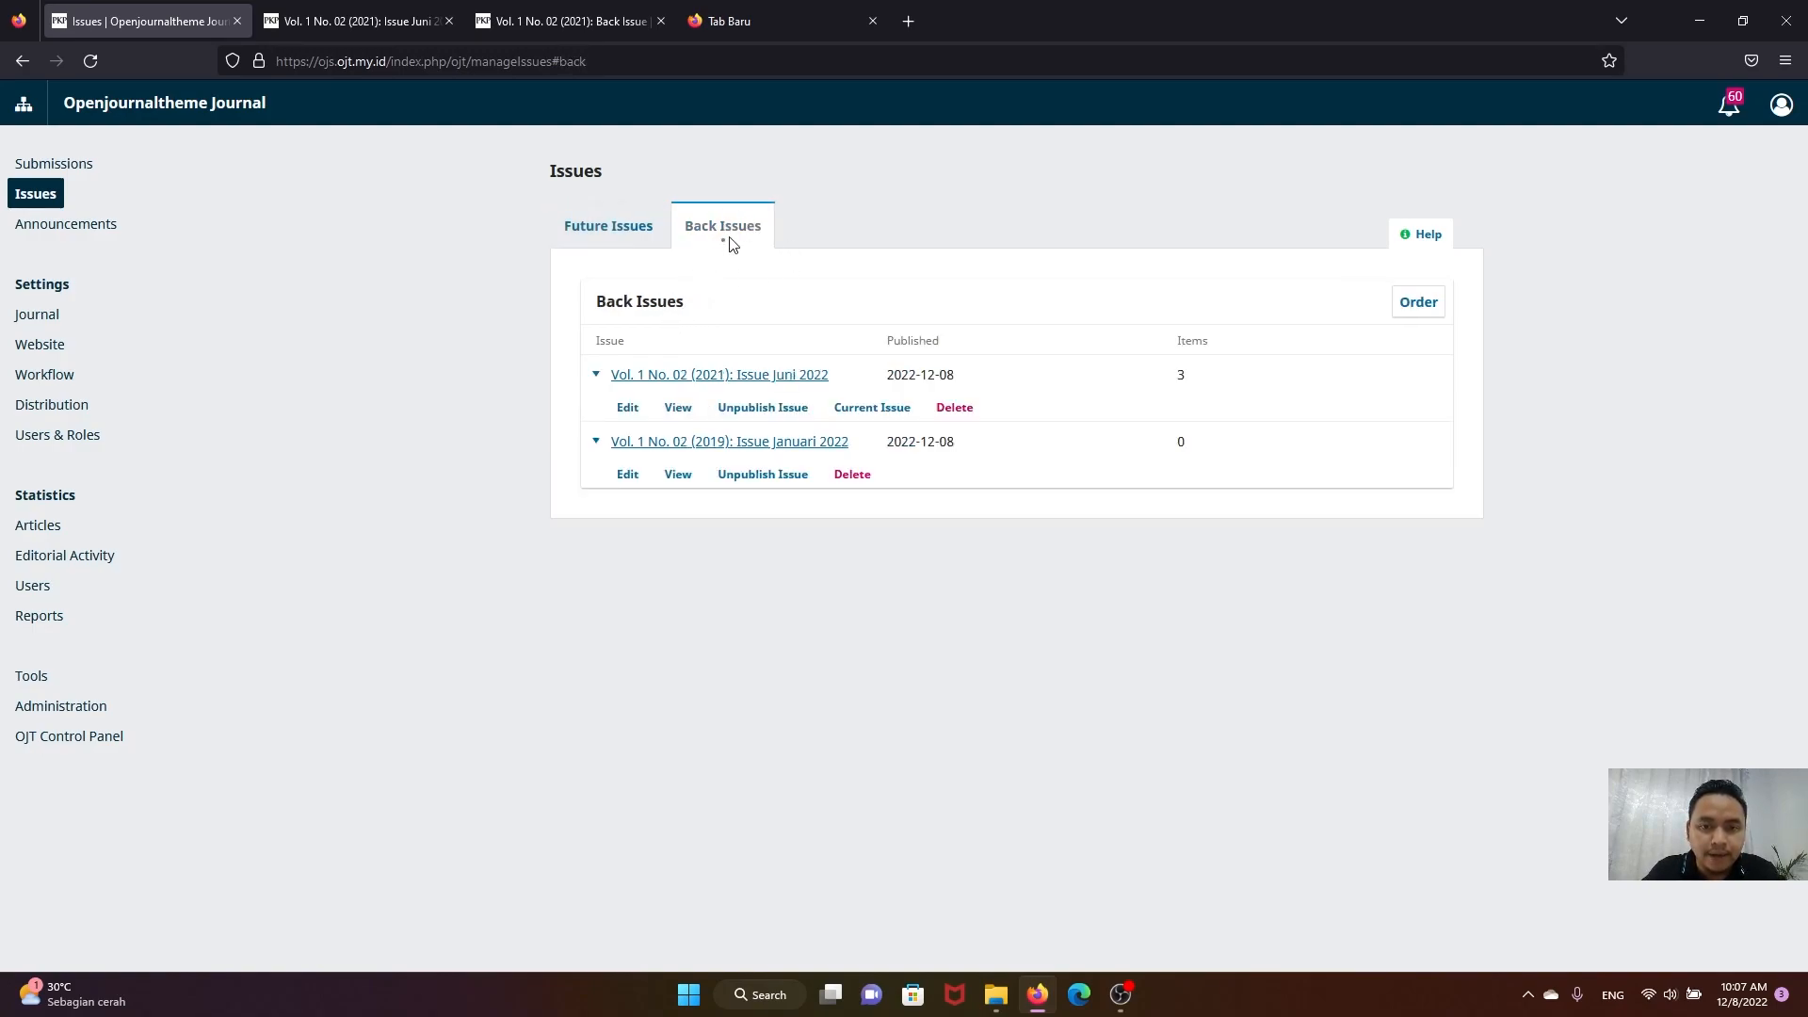
# Step: Return to the public page of Issue Juni 2022 and review its article list, description and publication date
pyautogui.click(358, 21)
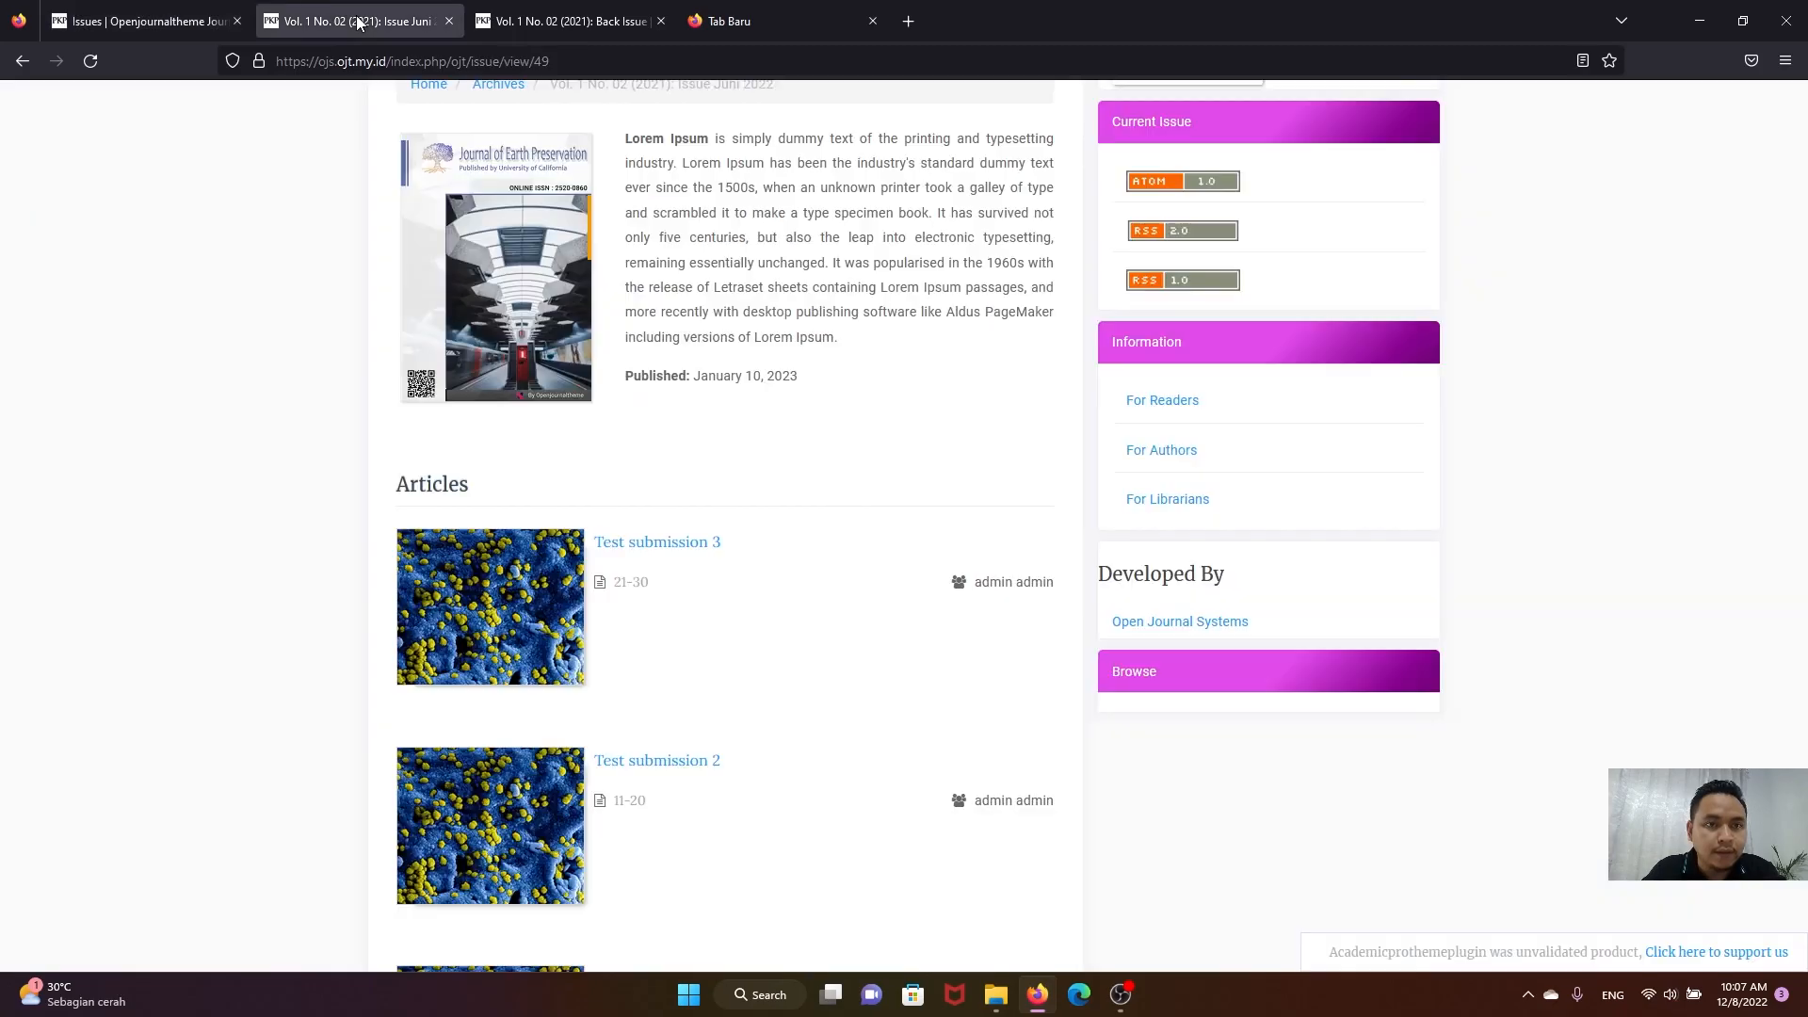
pyautogui.scroll(3, 811, 424)
pyautogui.scroll(-4, 821, 482)
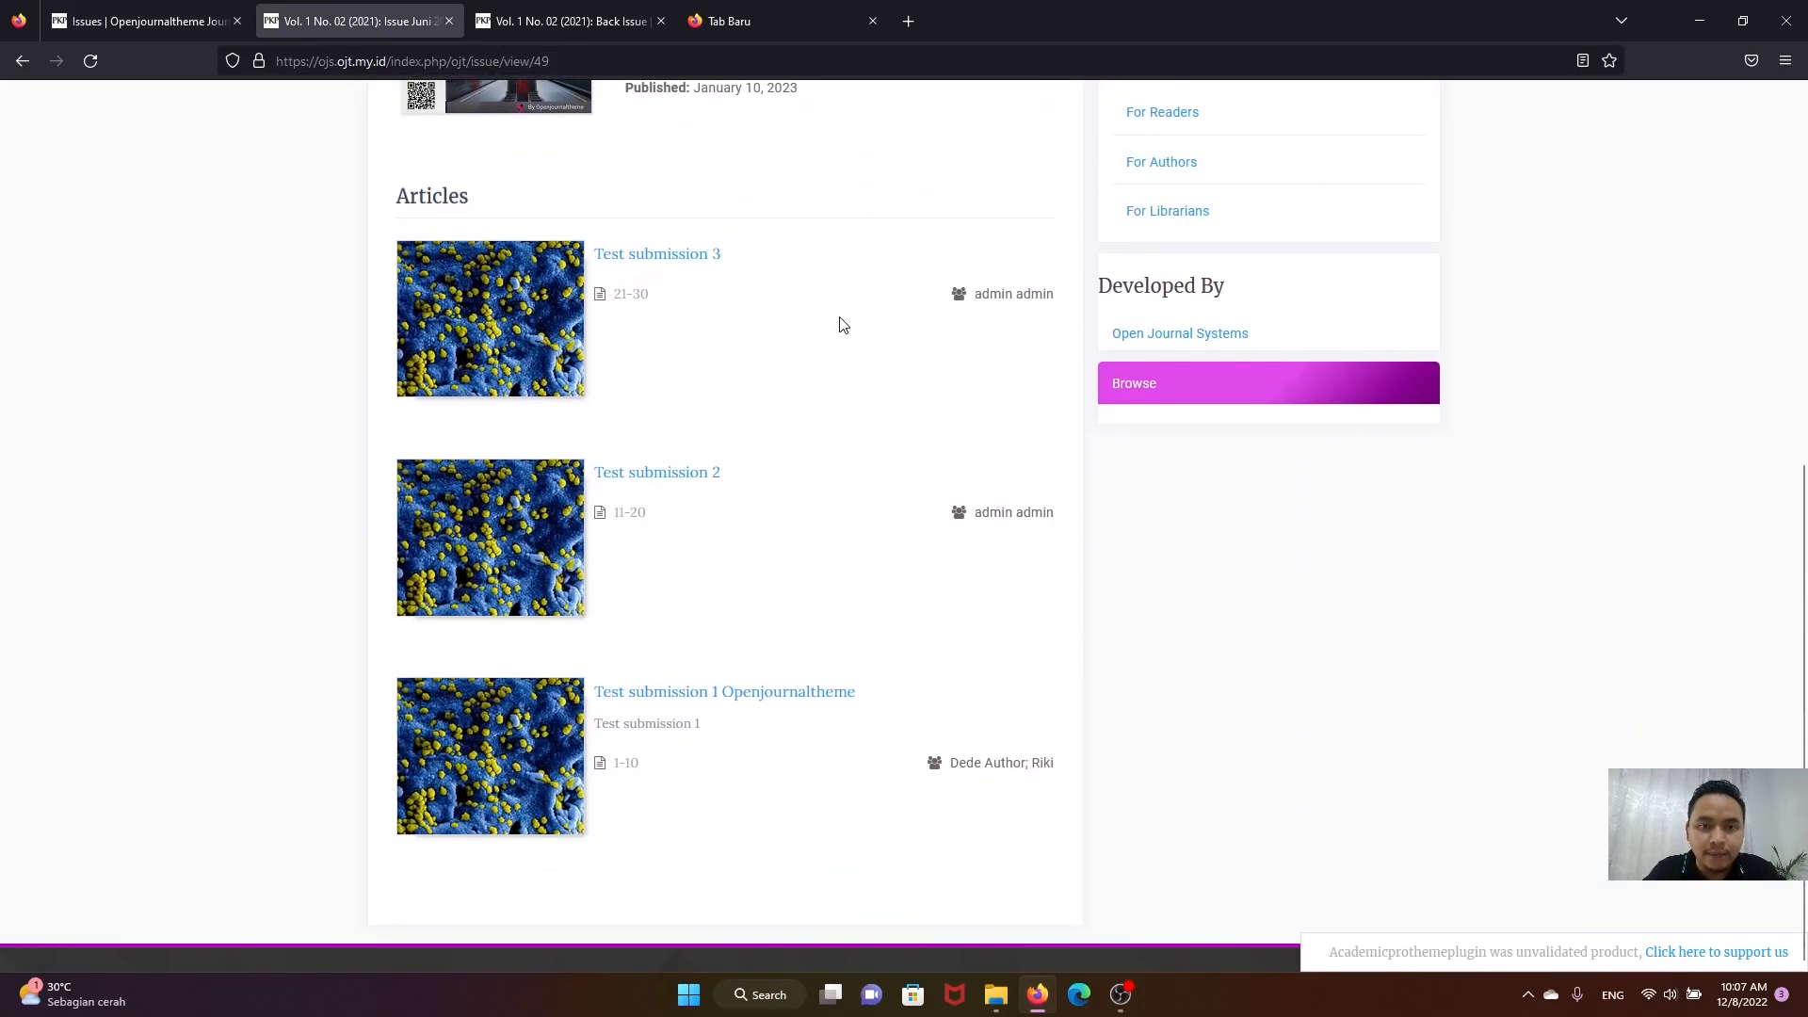
pyautogui.moveTo(591, 251); pyautogui.dragTo(733, 264)
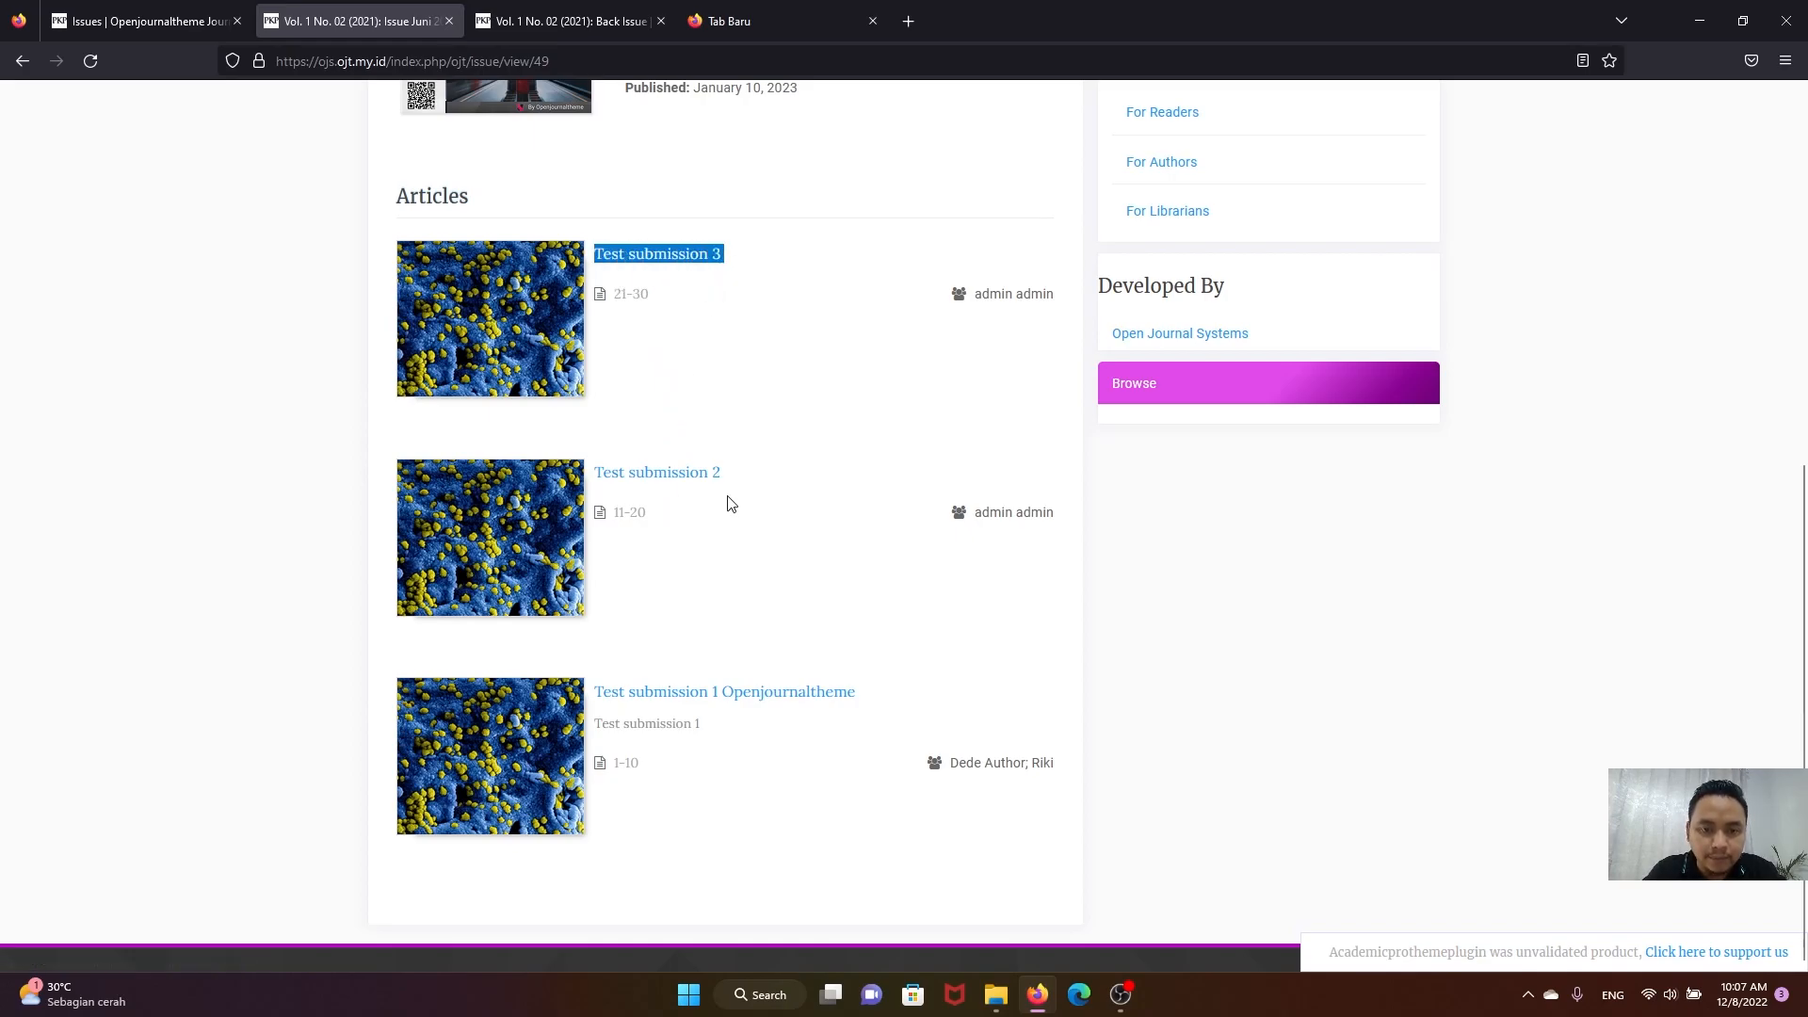
pyautogui.click(731, 749)
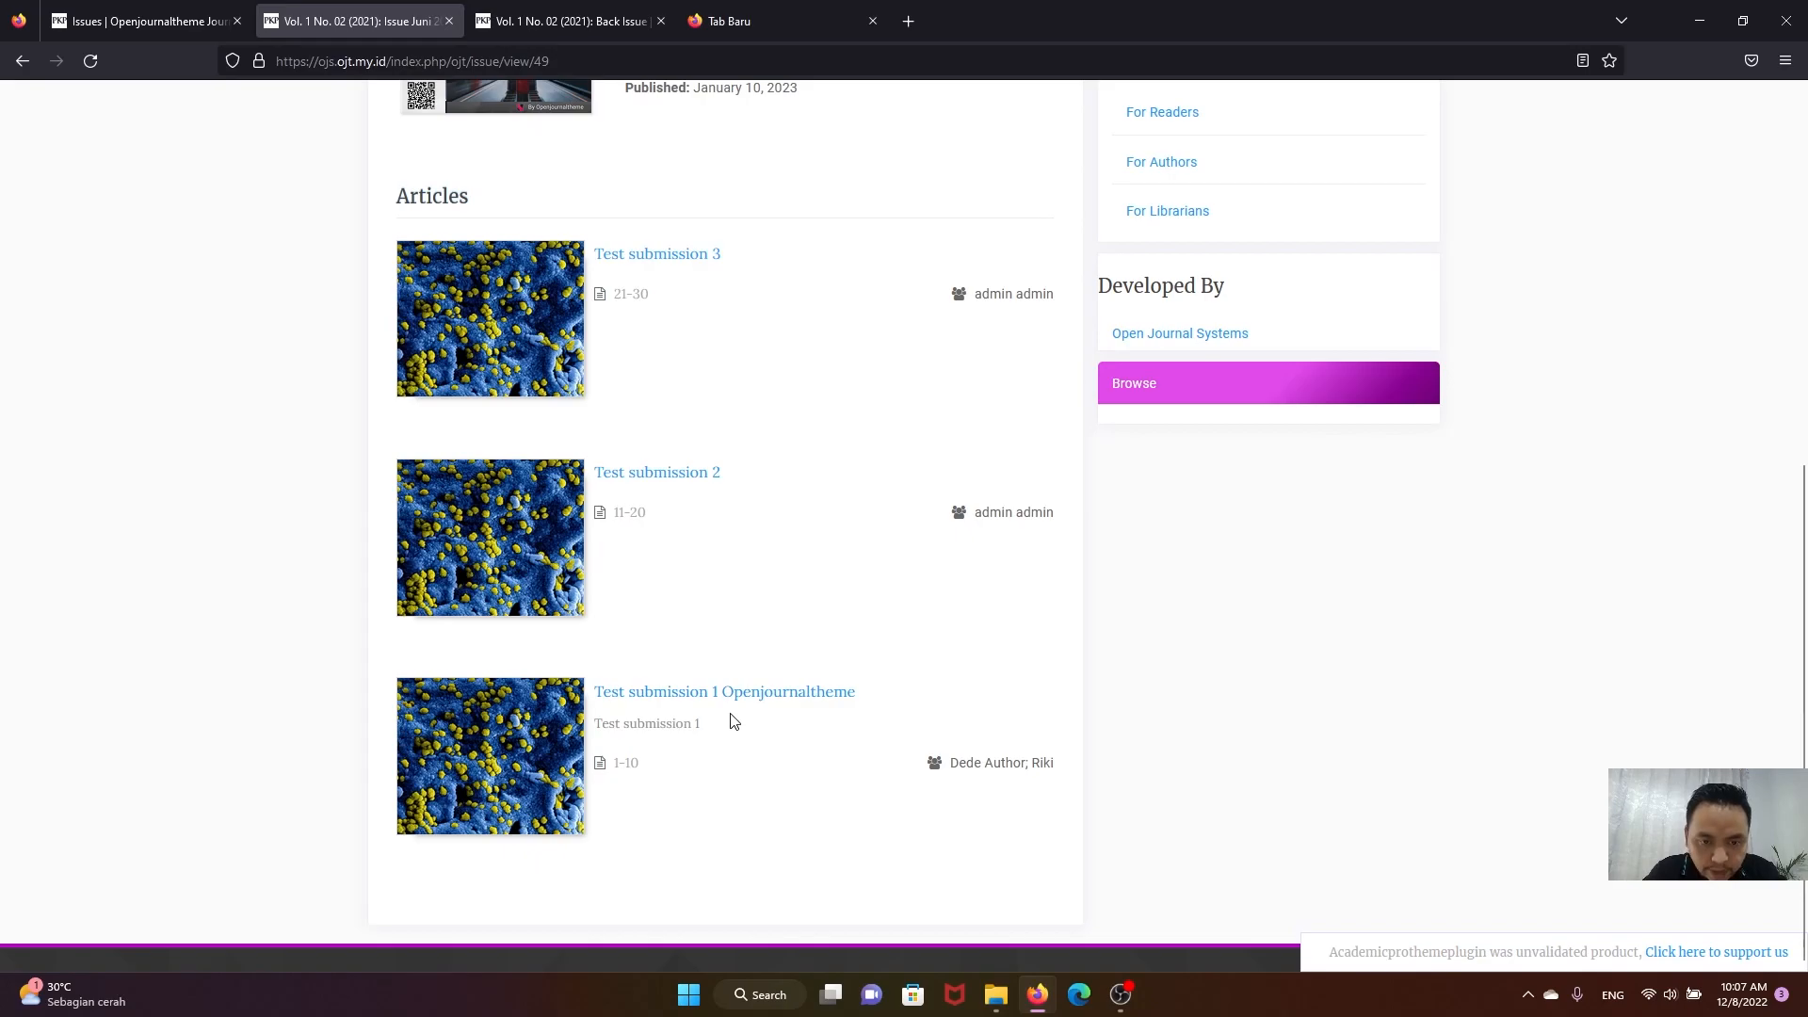
pyautogui.scroll(2, 763, 565)
pyautogui.scroll(2, 721, 583)
pyautogui.scroll(1, 724, 549)
pyautogui.scroll(-1, 652, 590)
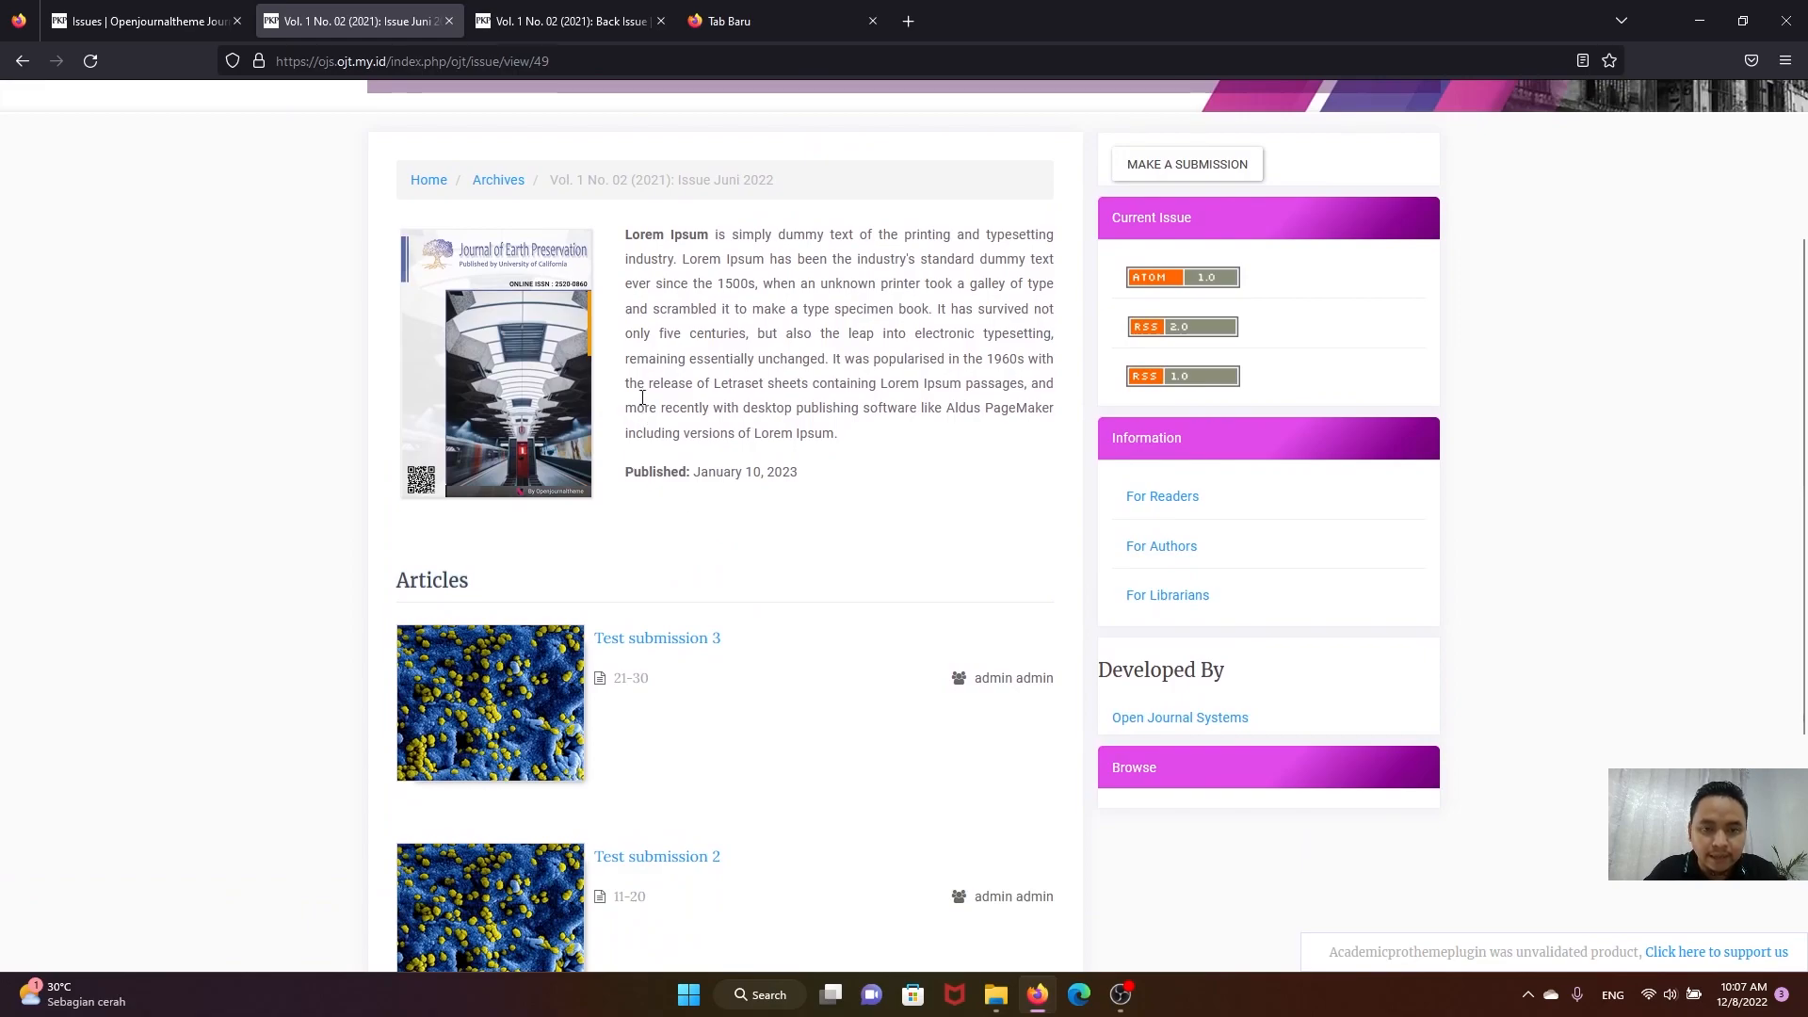
pyautogui.moveTo(624, 245); pyautogui.dragTo(799, 476)
pyautogui.click(806, 506)
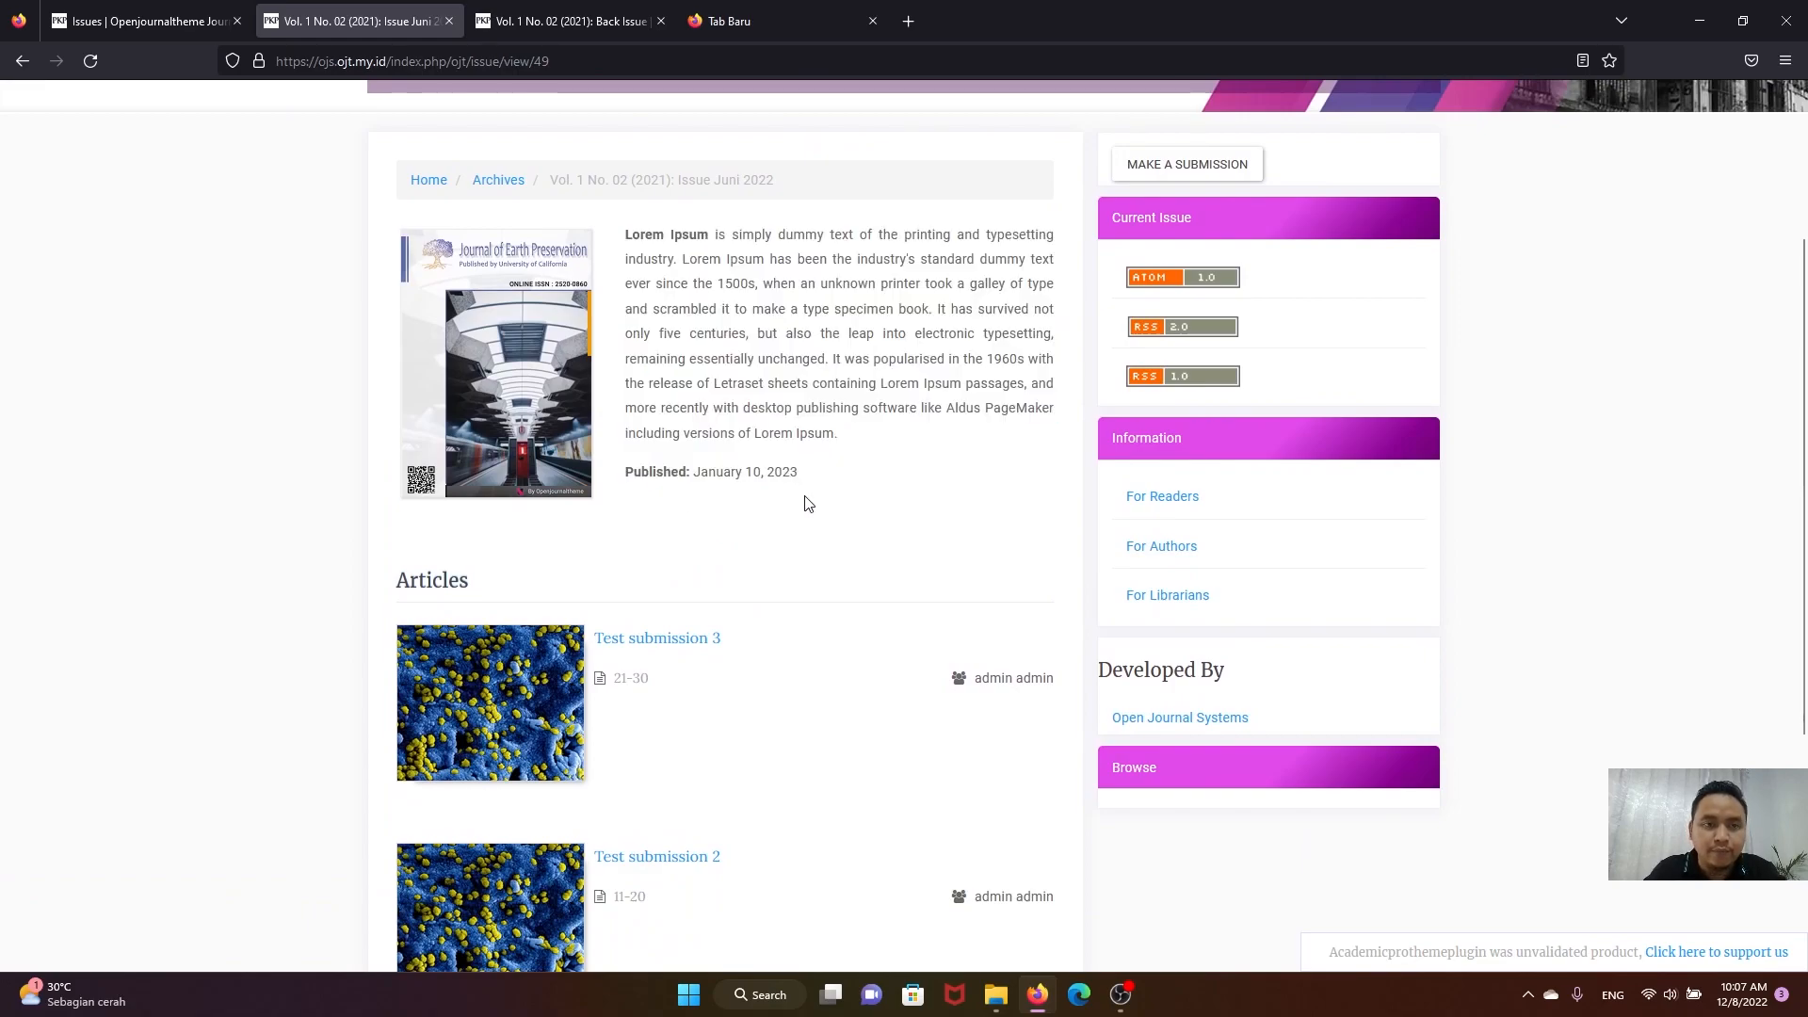
# Step: Start a new issue galley for Issue Juni 2022 in the journal management pages and set its galley label to PDF
pyautogui.click(148, 22)
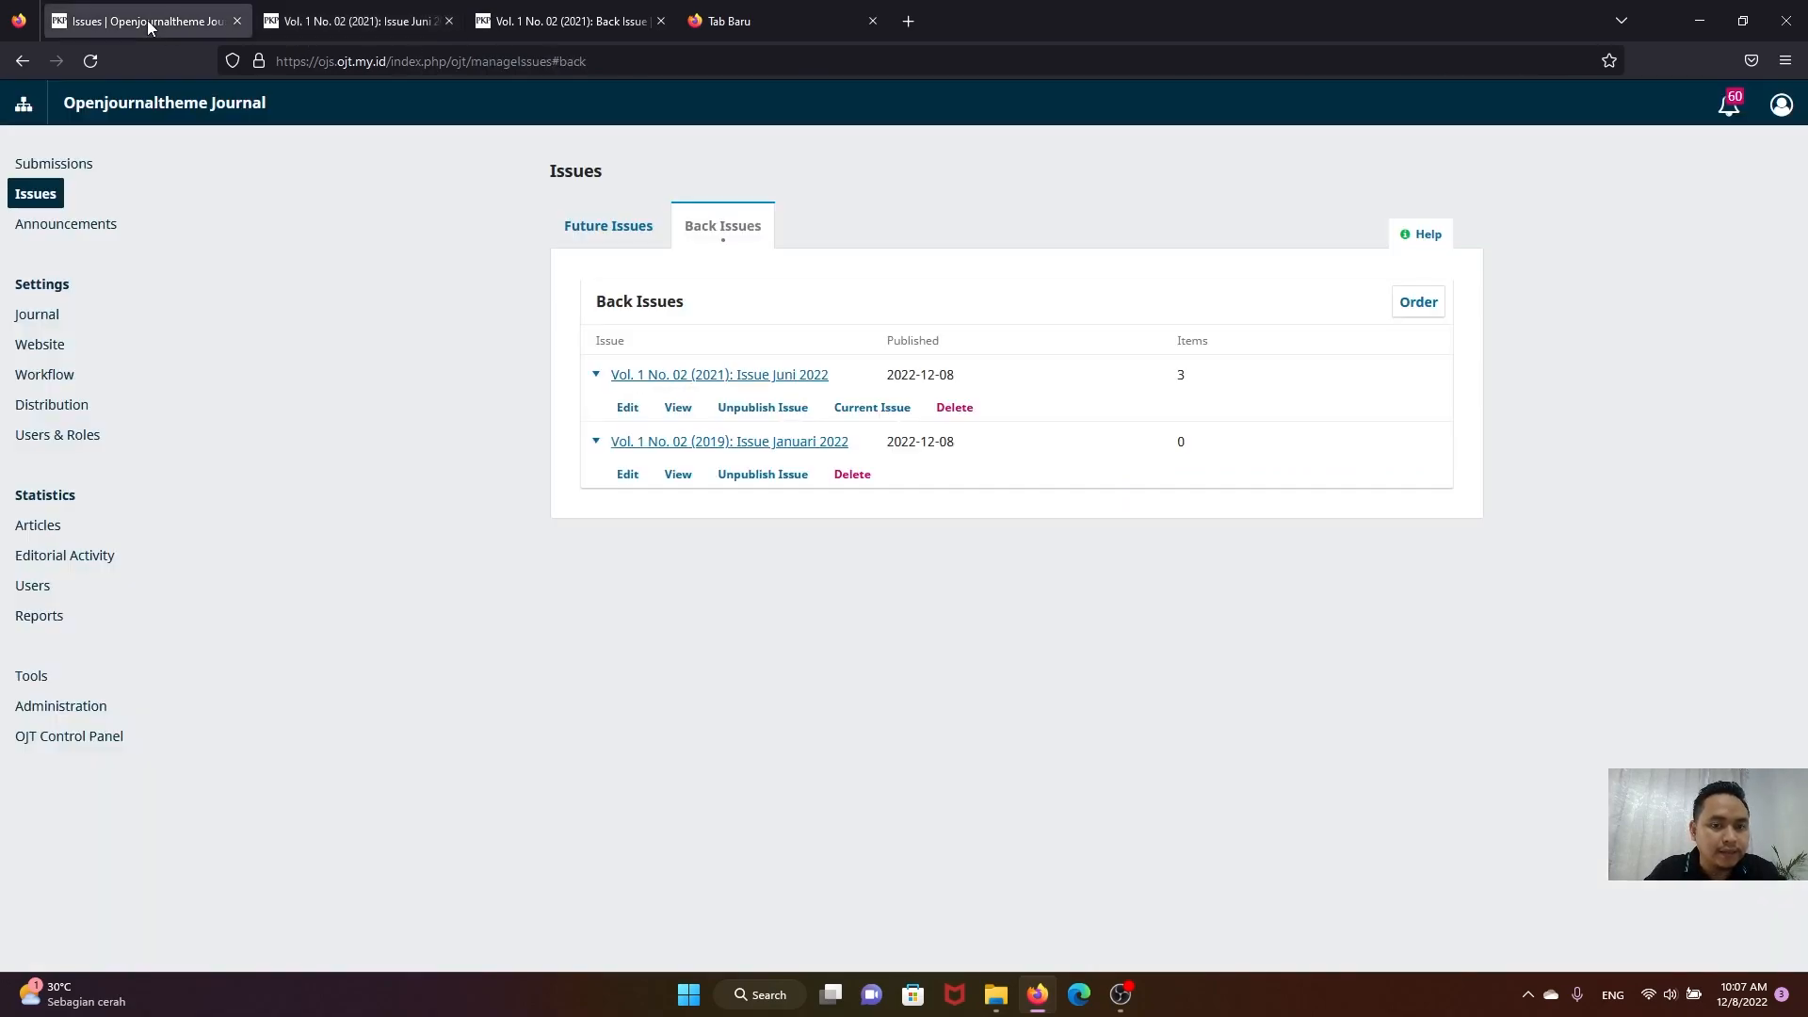
pyautogui.click(628, 410)
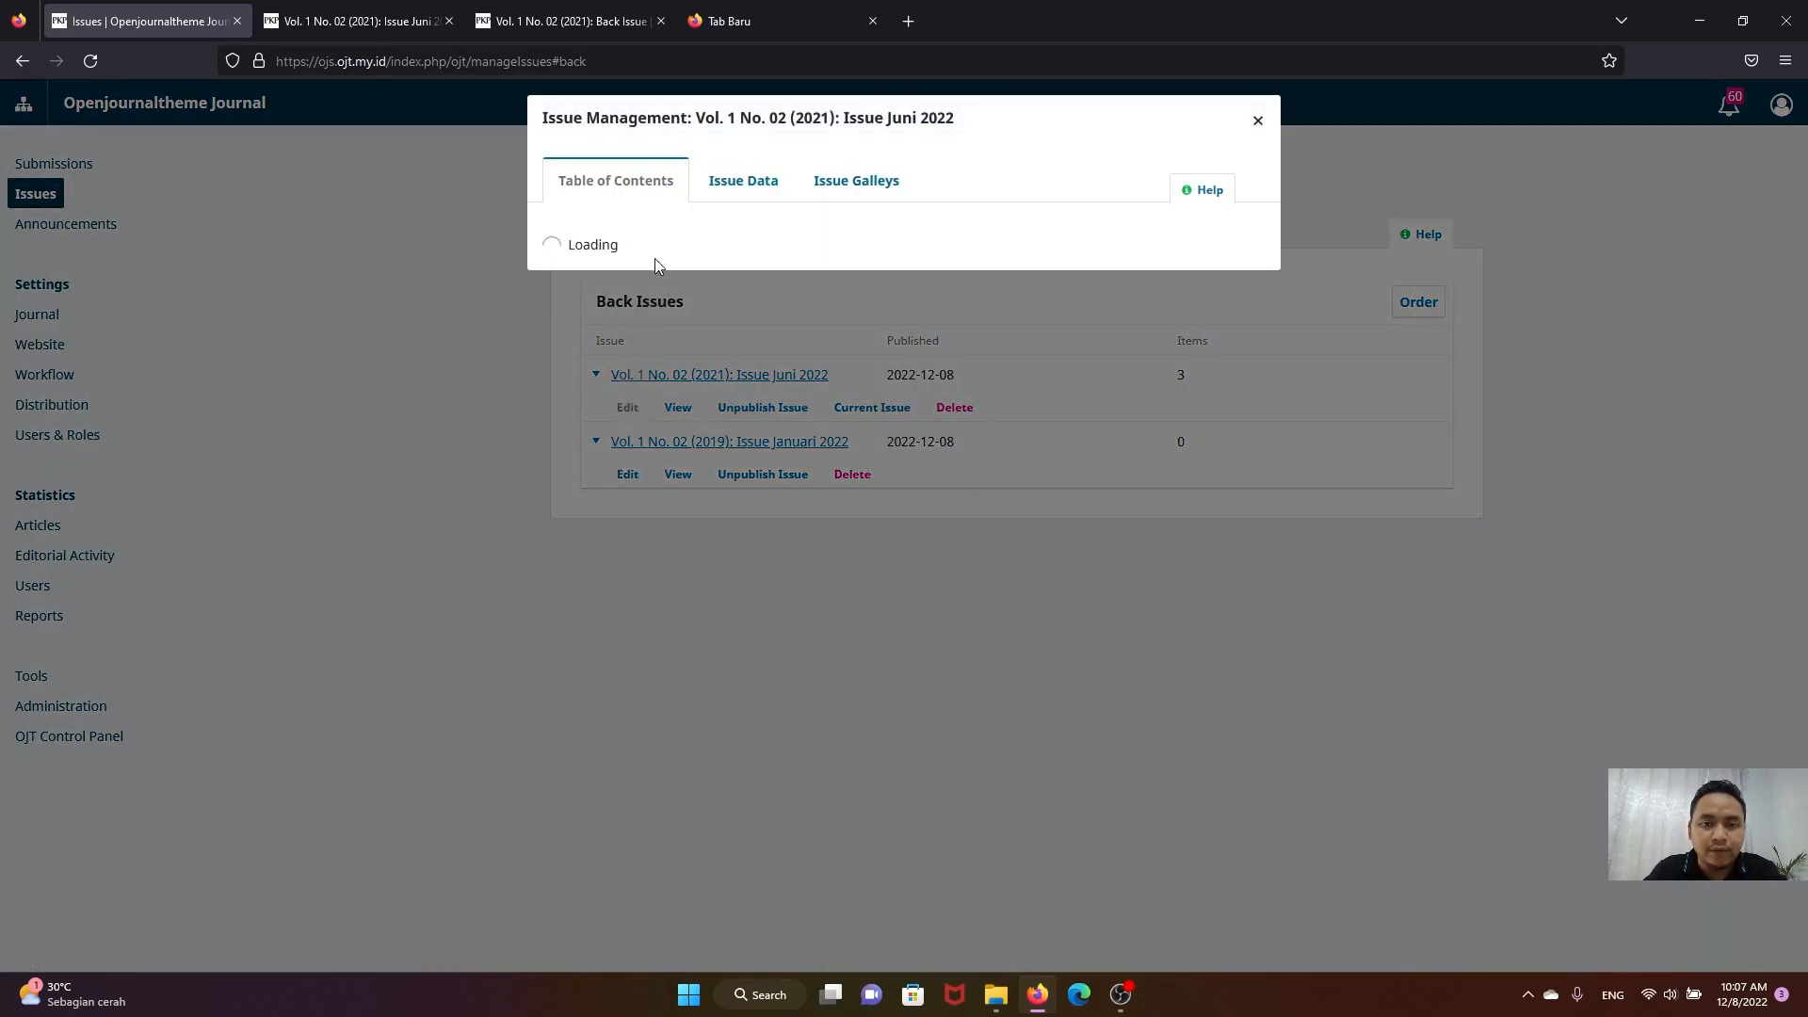
pyautogui.click(845, 184)
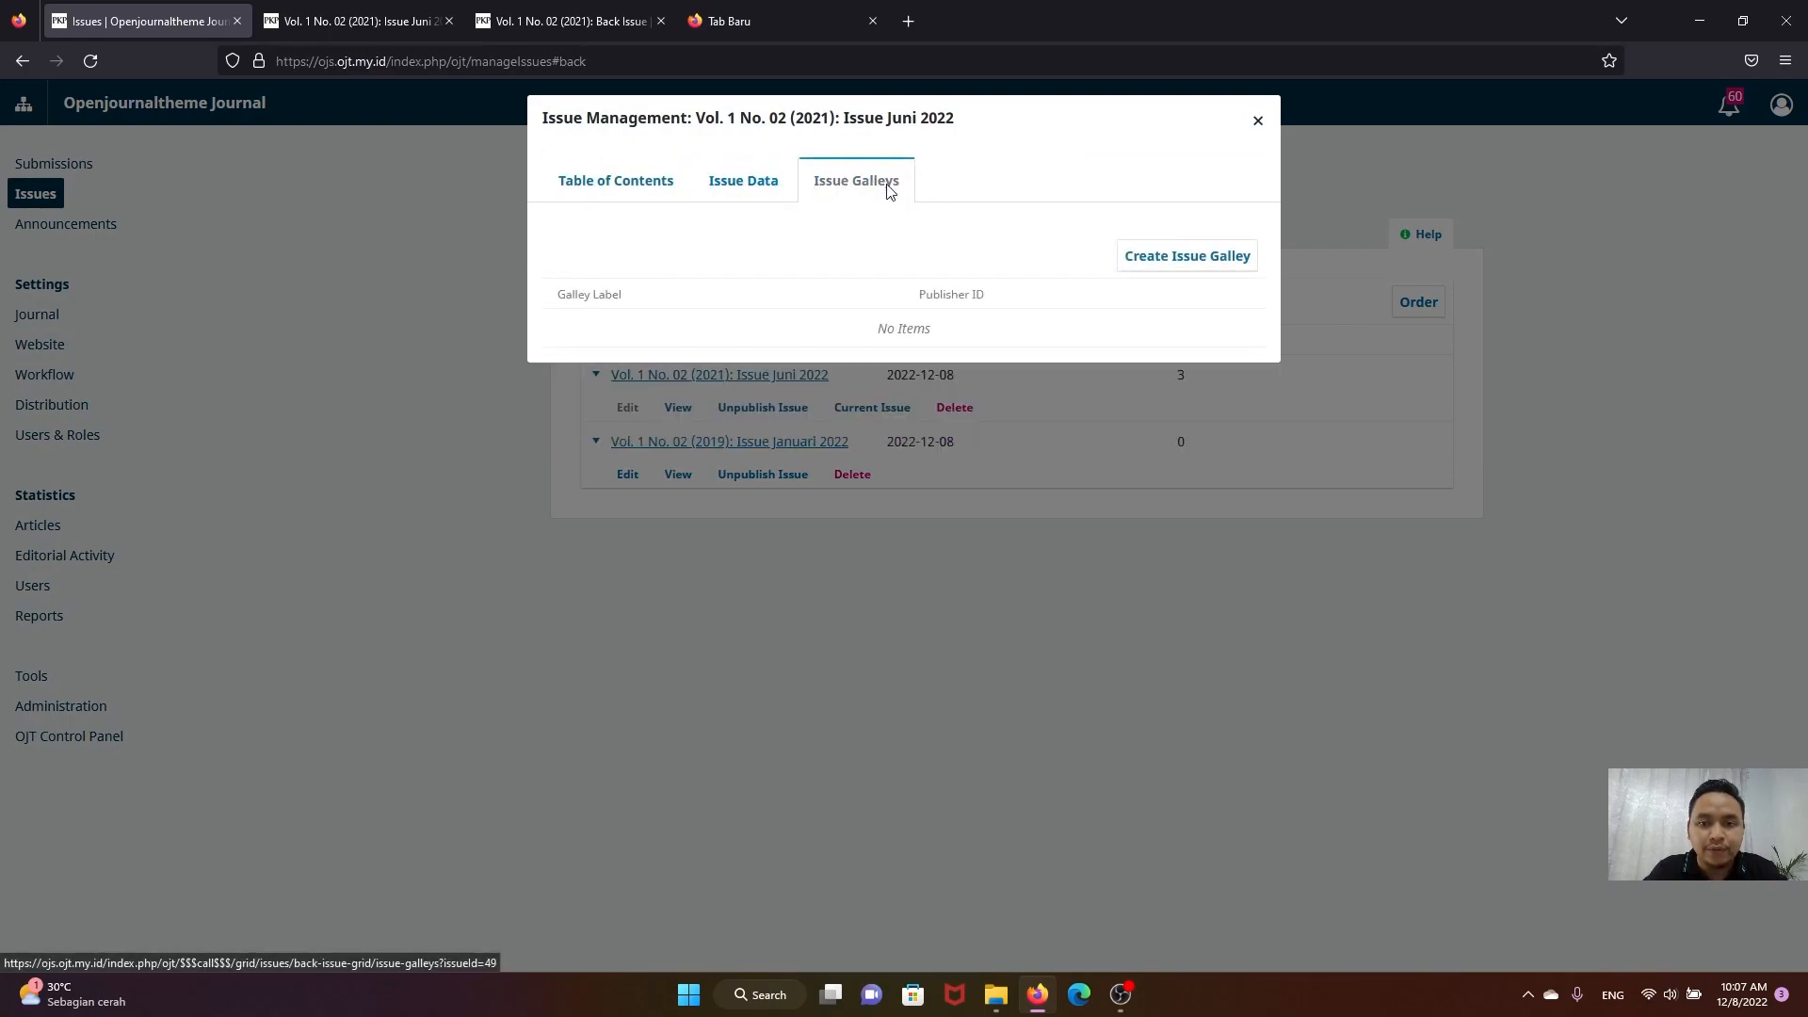
pyautogui.click(1125, 255)
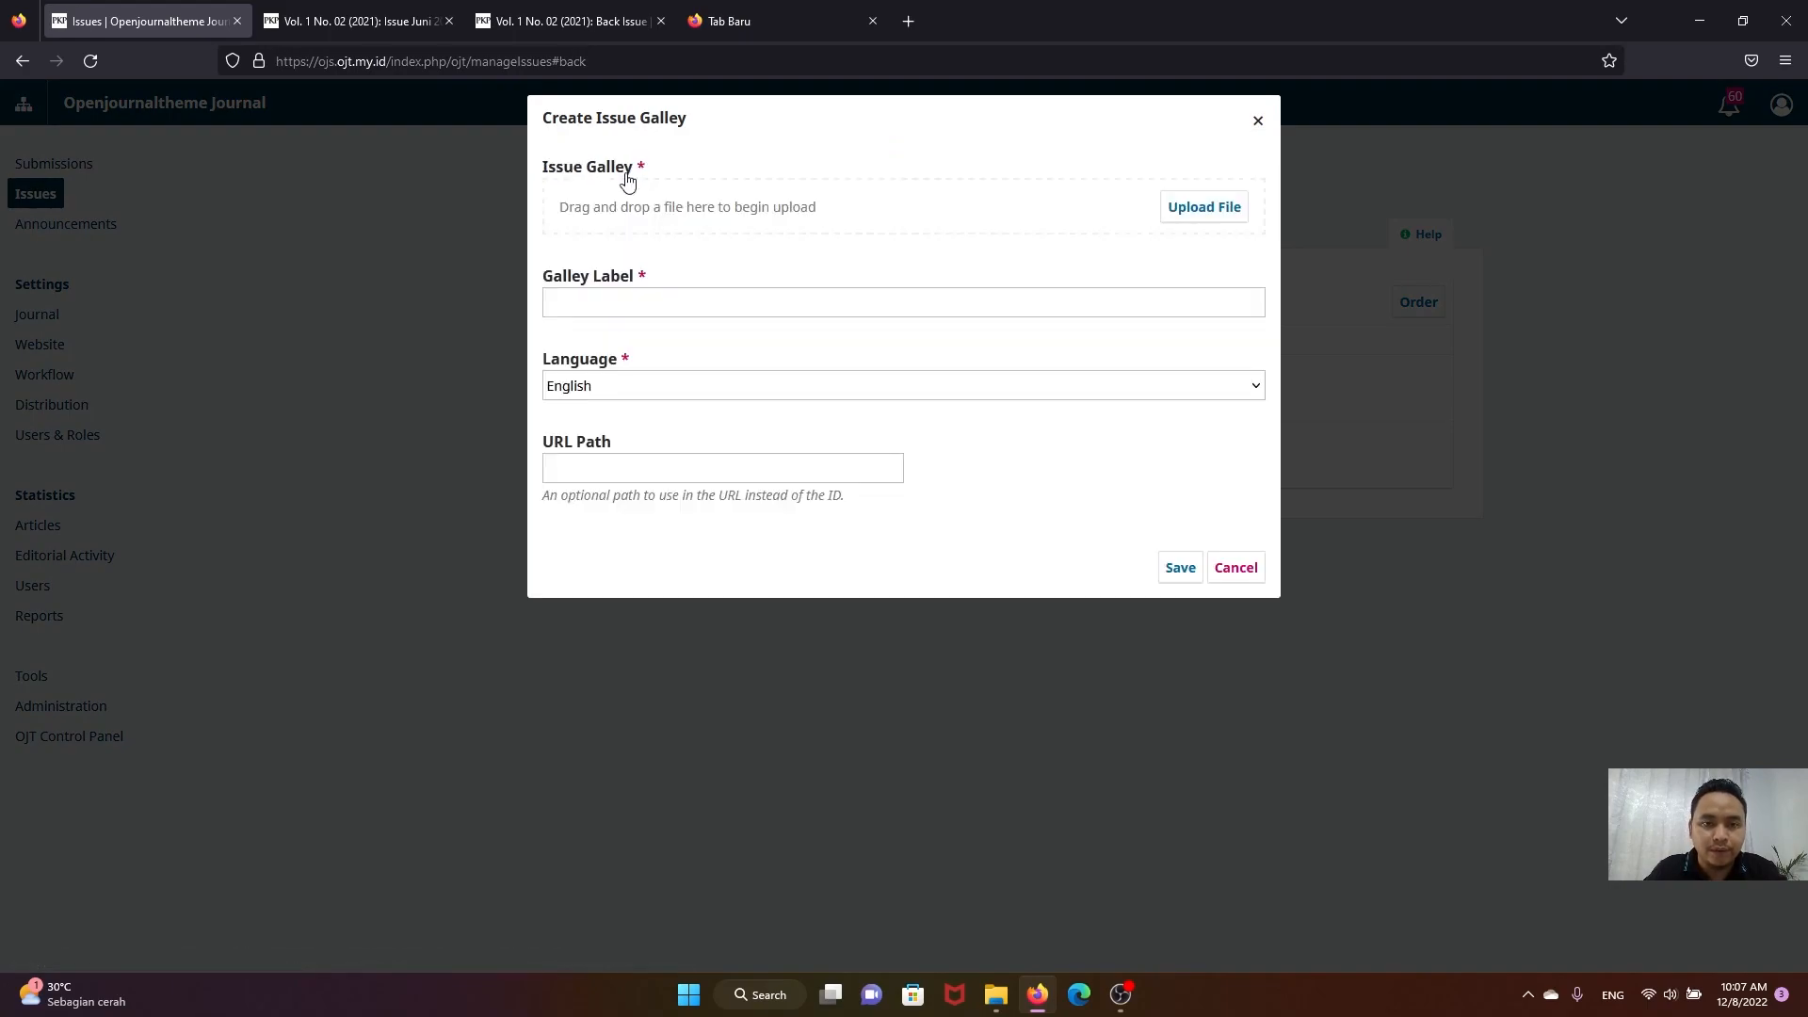
pyautogui.click(610, 303)
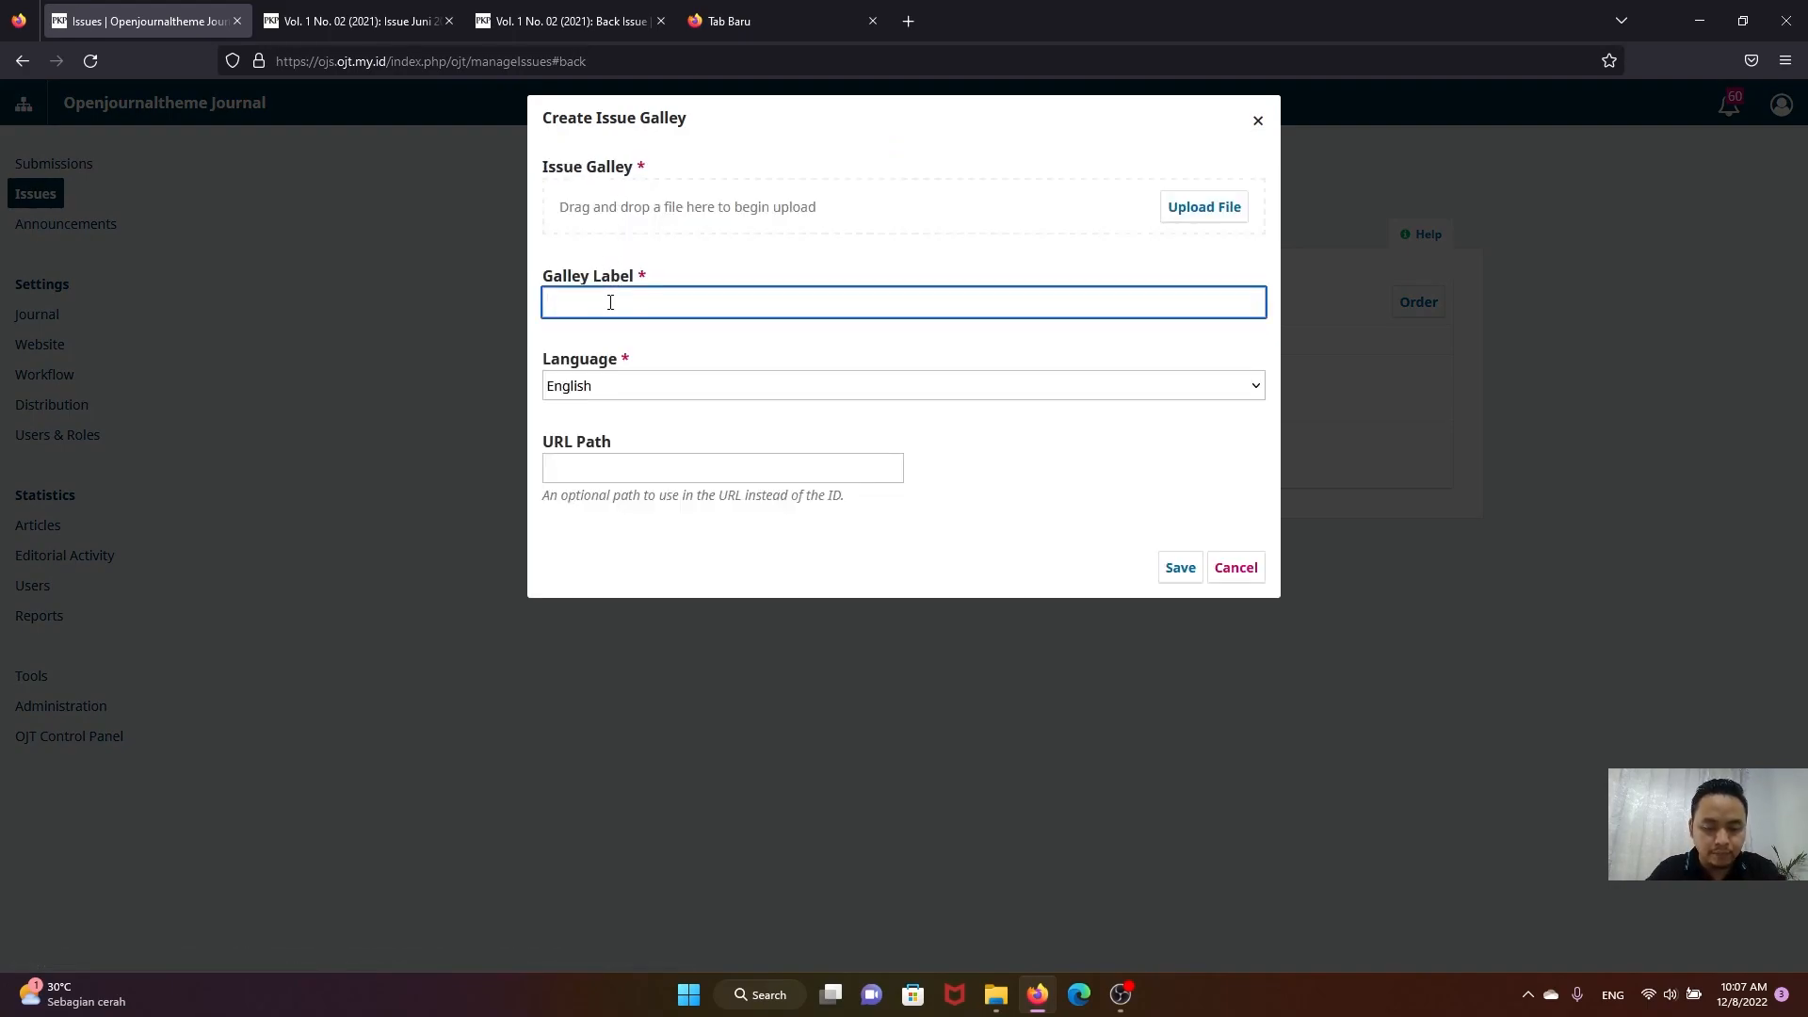
pyautogui.write('PDF')
pyautogui.click(760, 425)
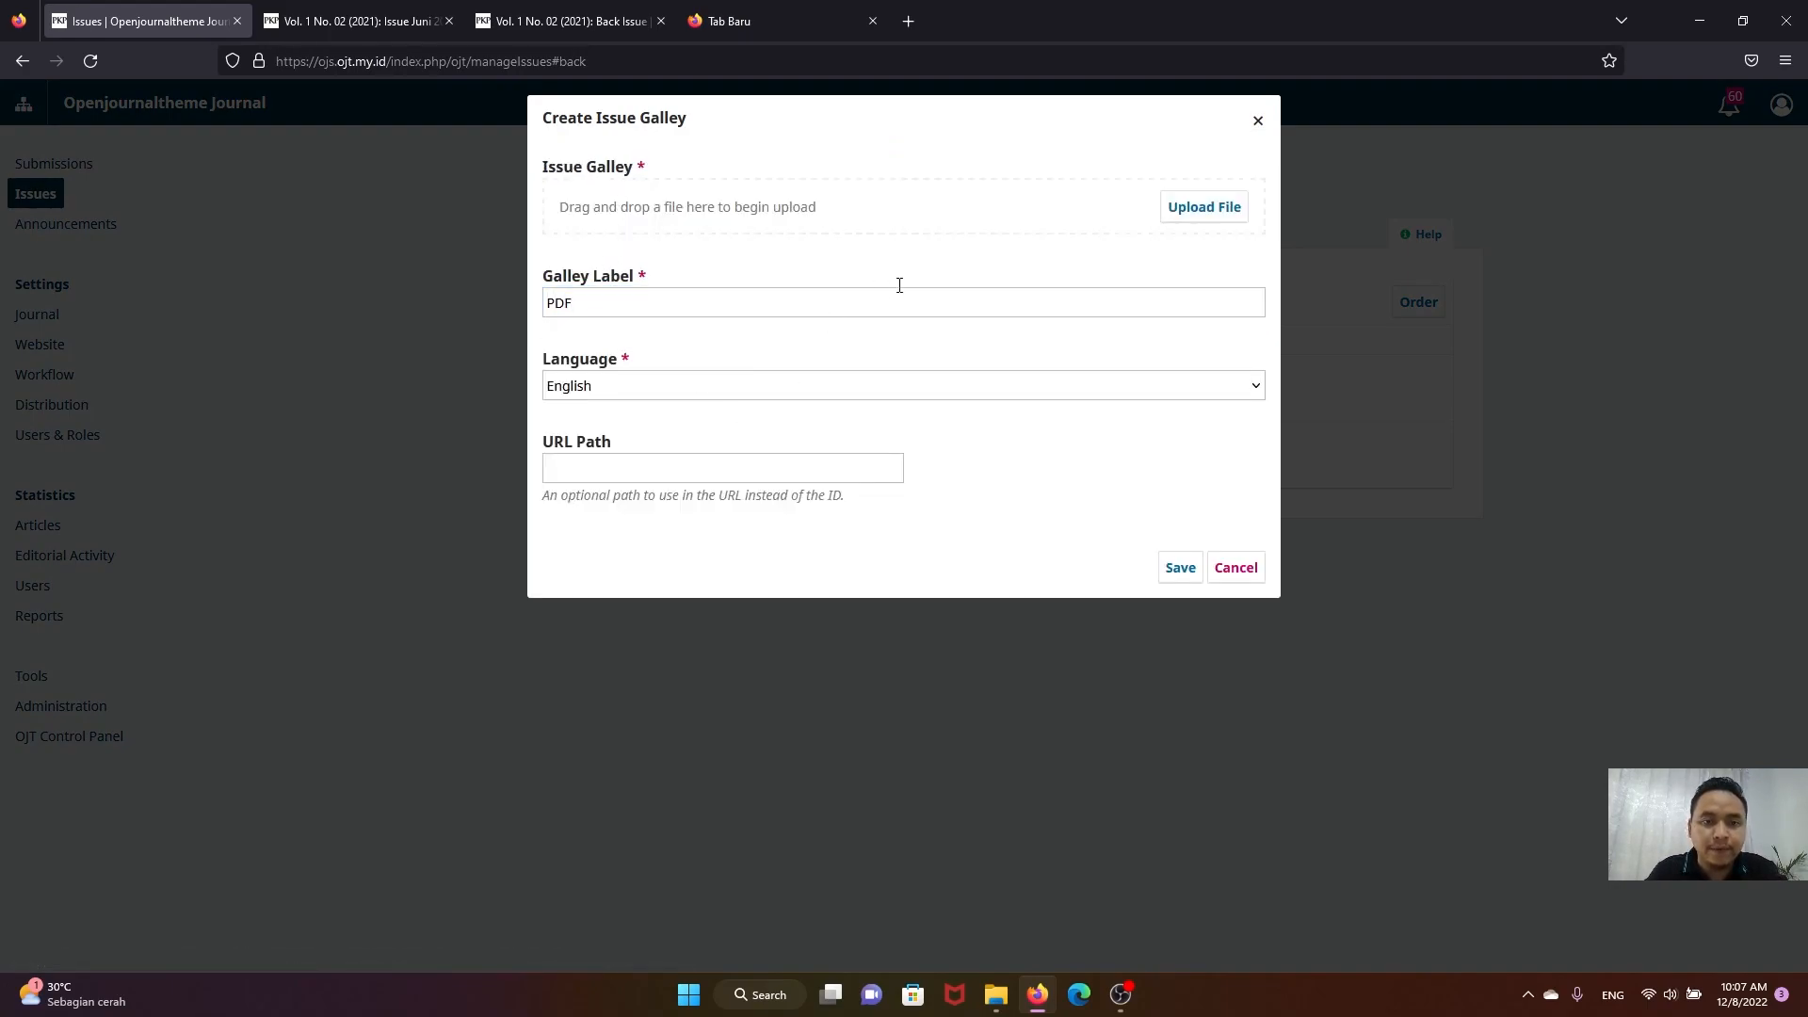
# Step: Upload Dokumen Akhir.pdf as the galley file, save the issue galley, and close the issue management dialog
pyautogui.click(1224, 217)
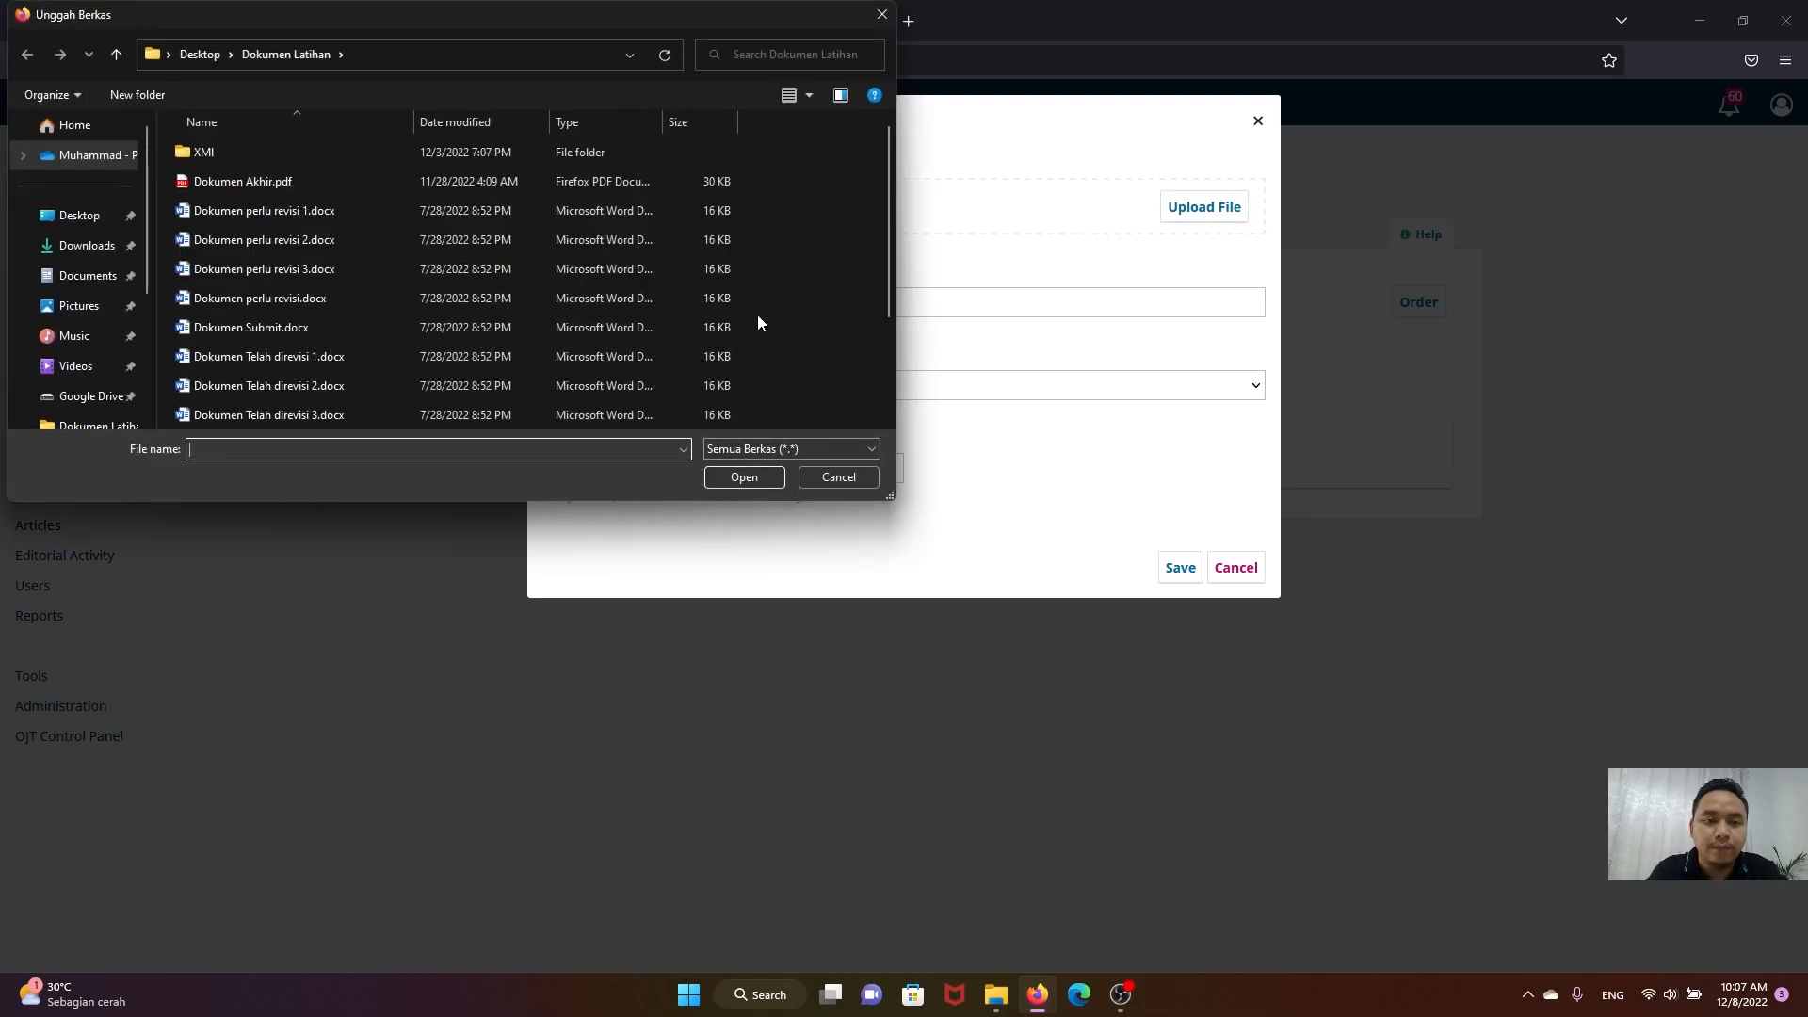
pyautogui.click(315, 184)
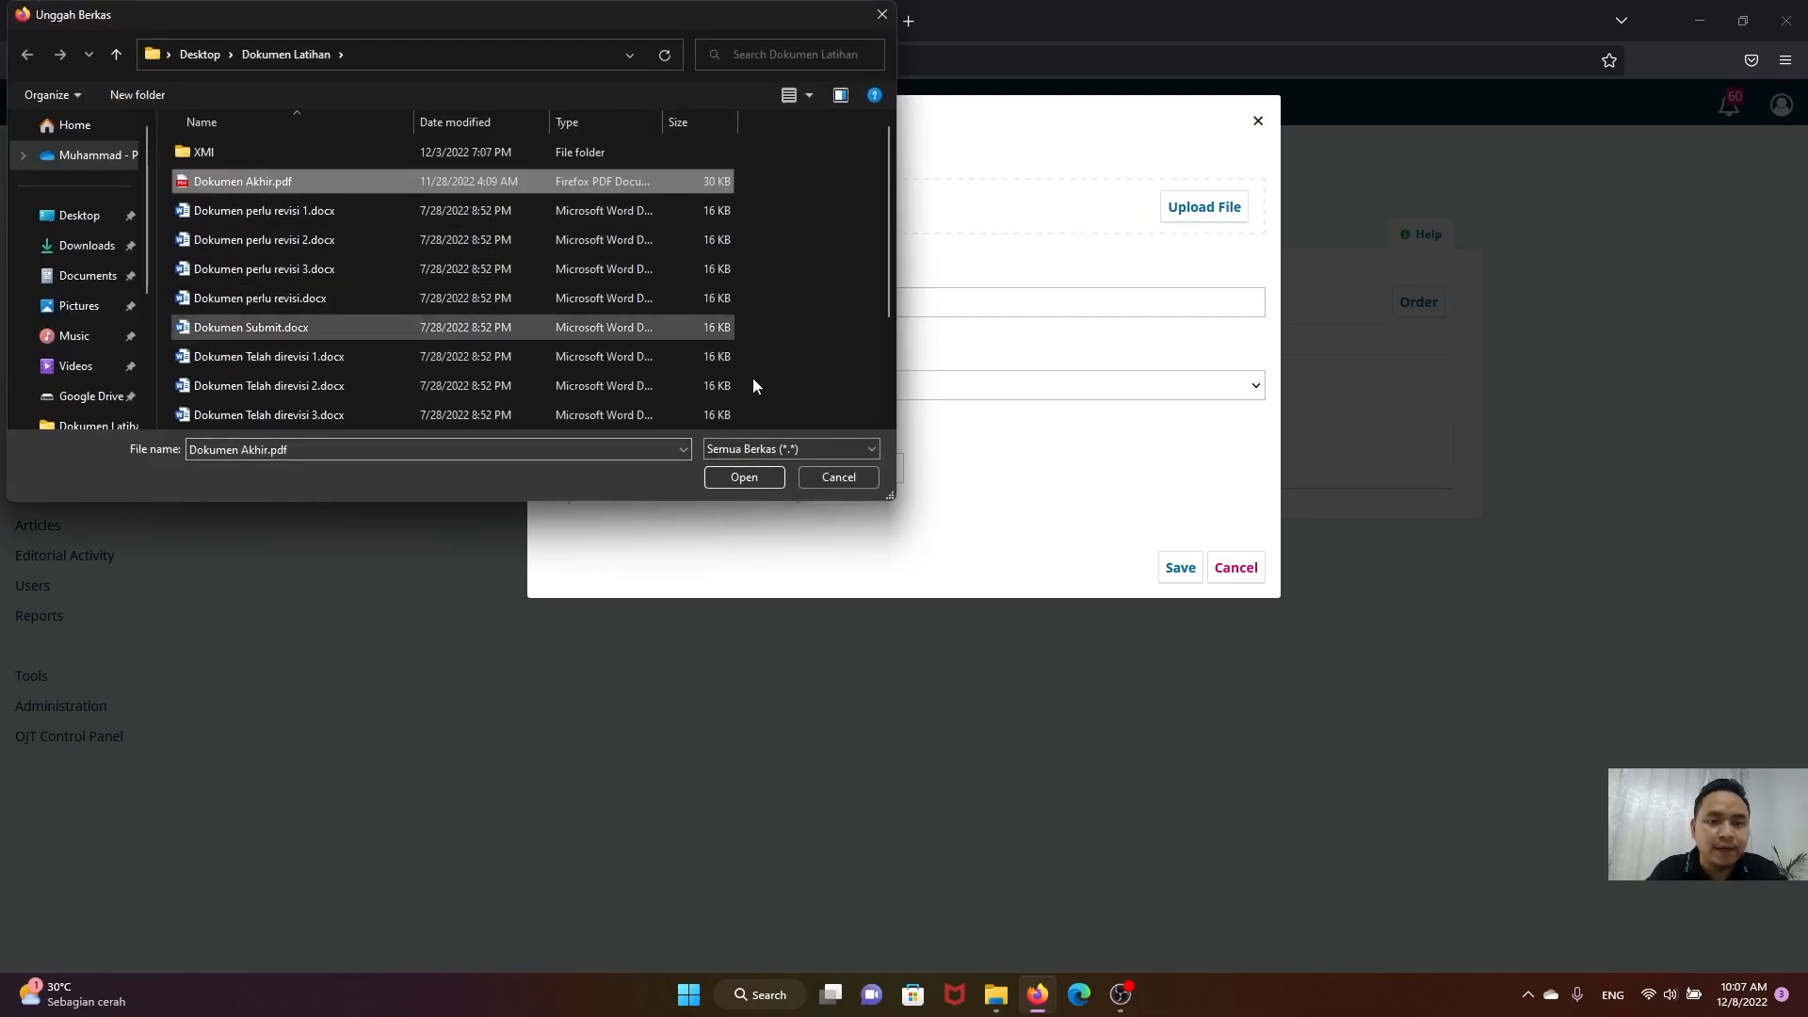
pyautogui.click(743, 476)
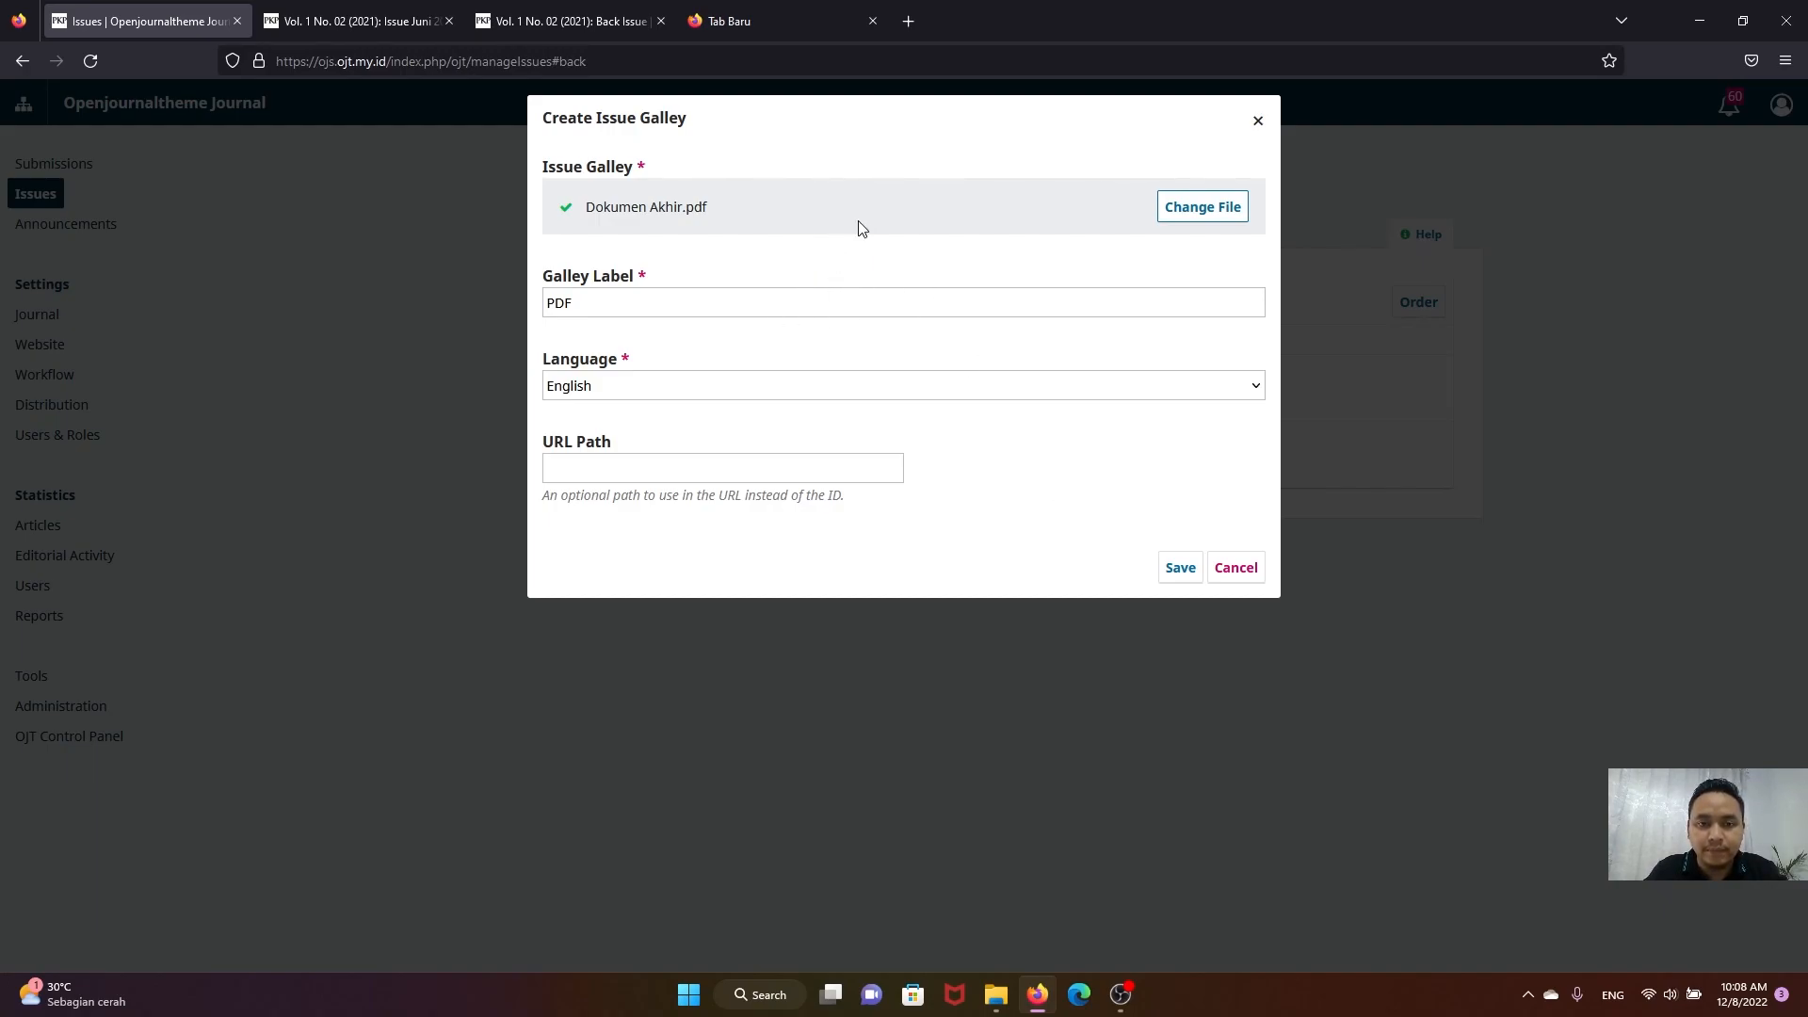
pyautogui.click(1172, 569)
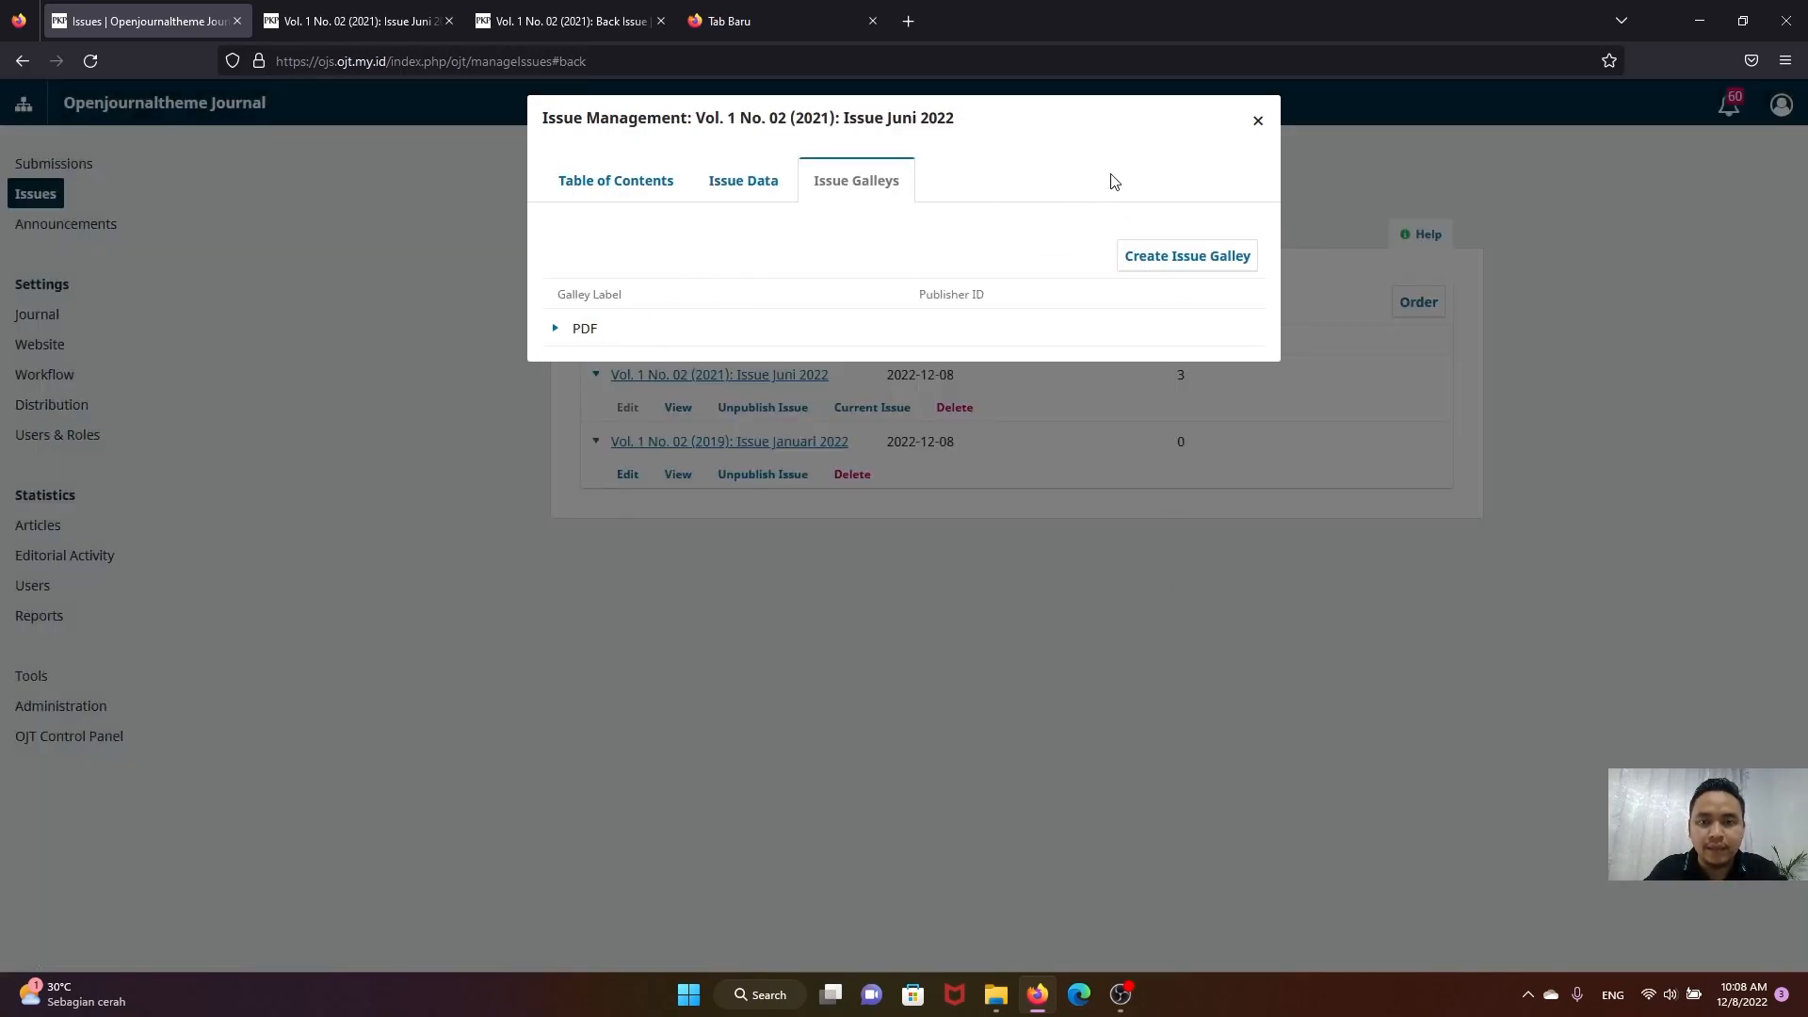
pyautogui.click(1259, 123)
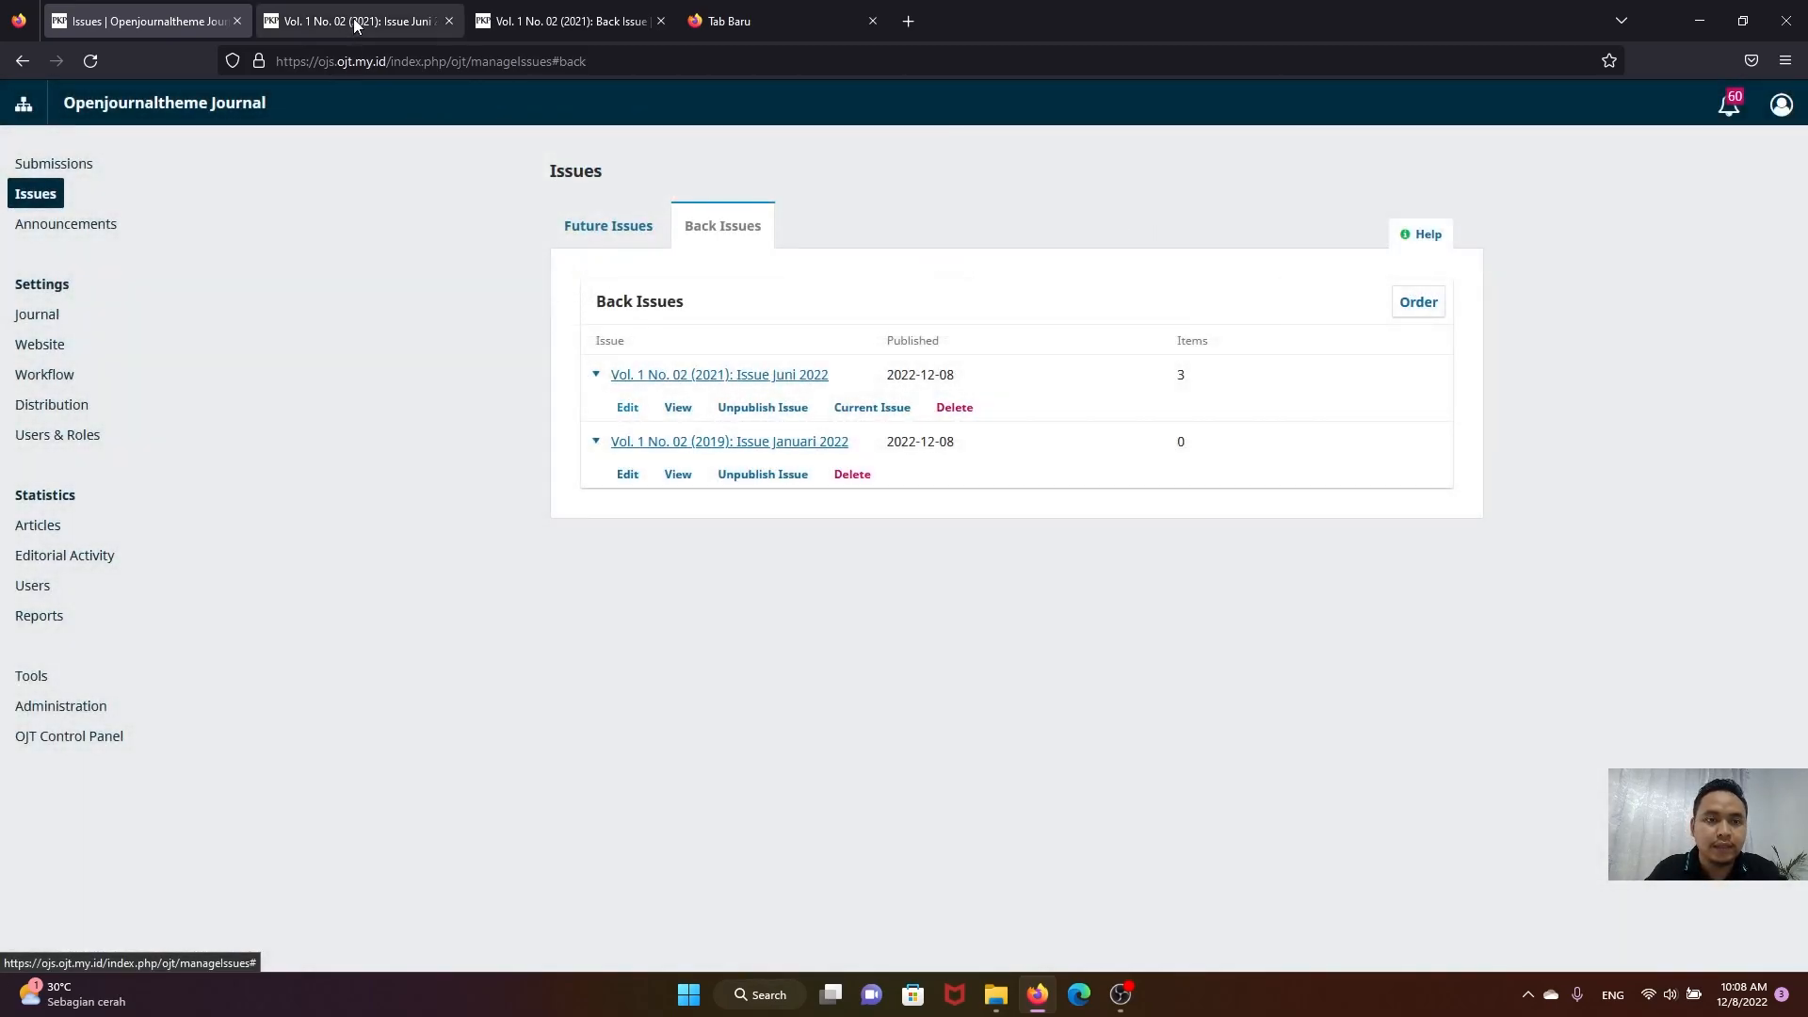
# Step: Reload the public page of Issue Juni 2022 and check for the full-issue PDF galley above the articles
pyautogui.click(354, 19)
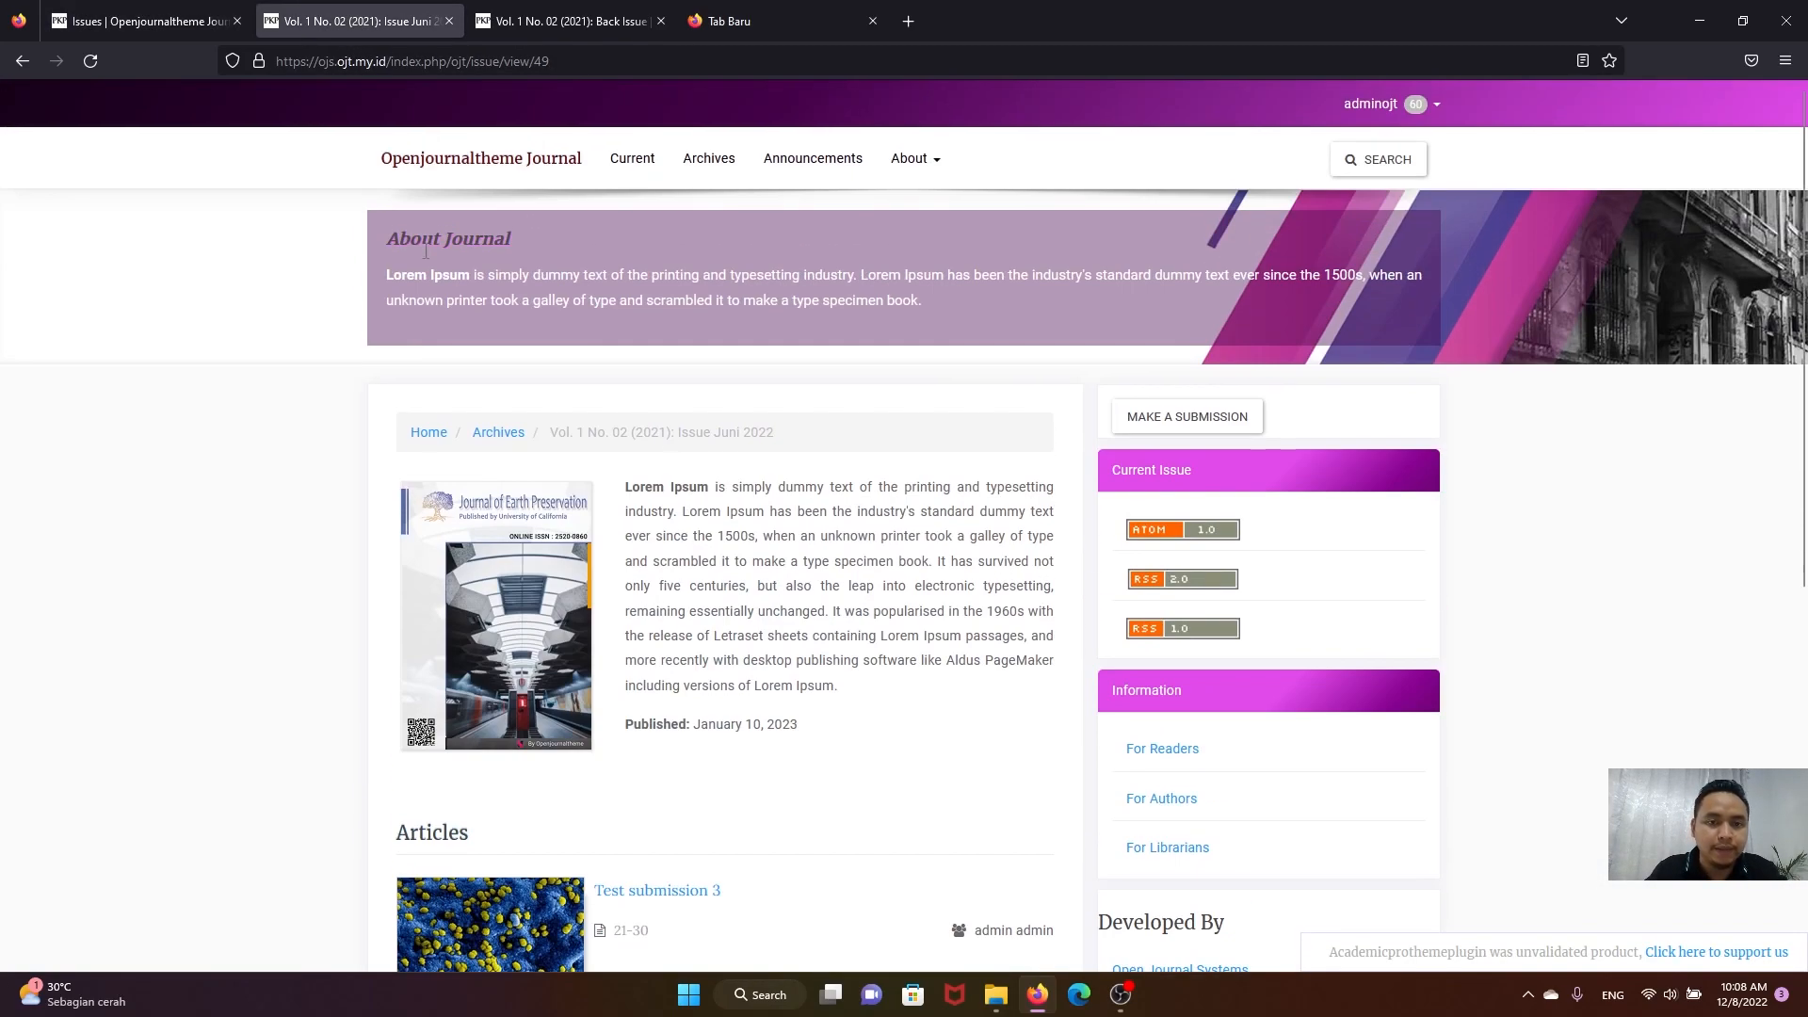
pyautogui.click(90, 60)
pyautogui.scroll(-2, 659, 433)
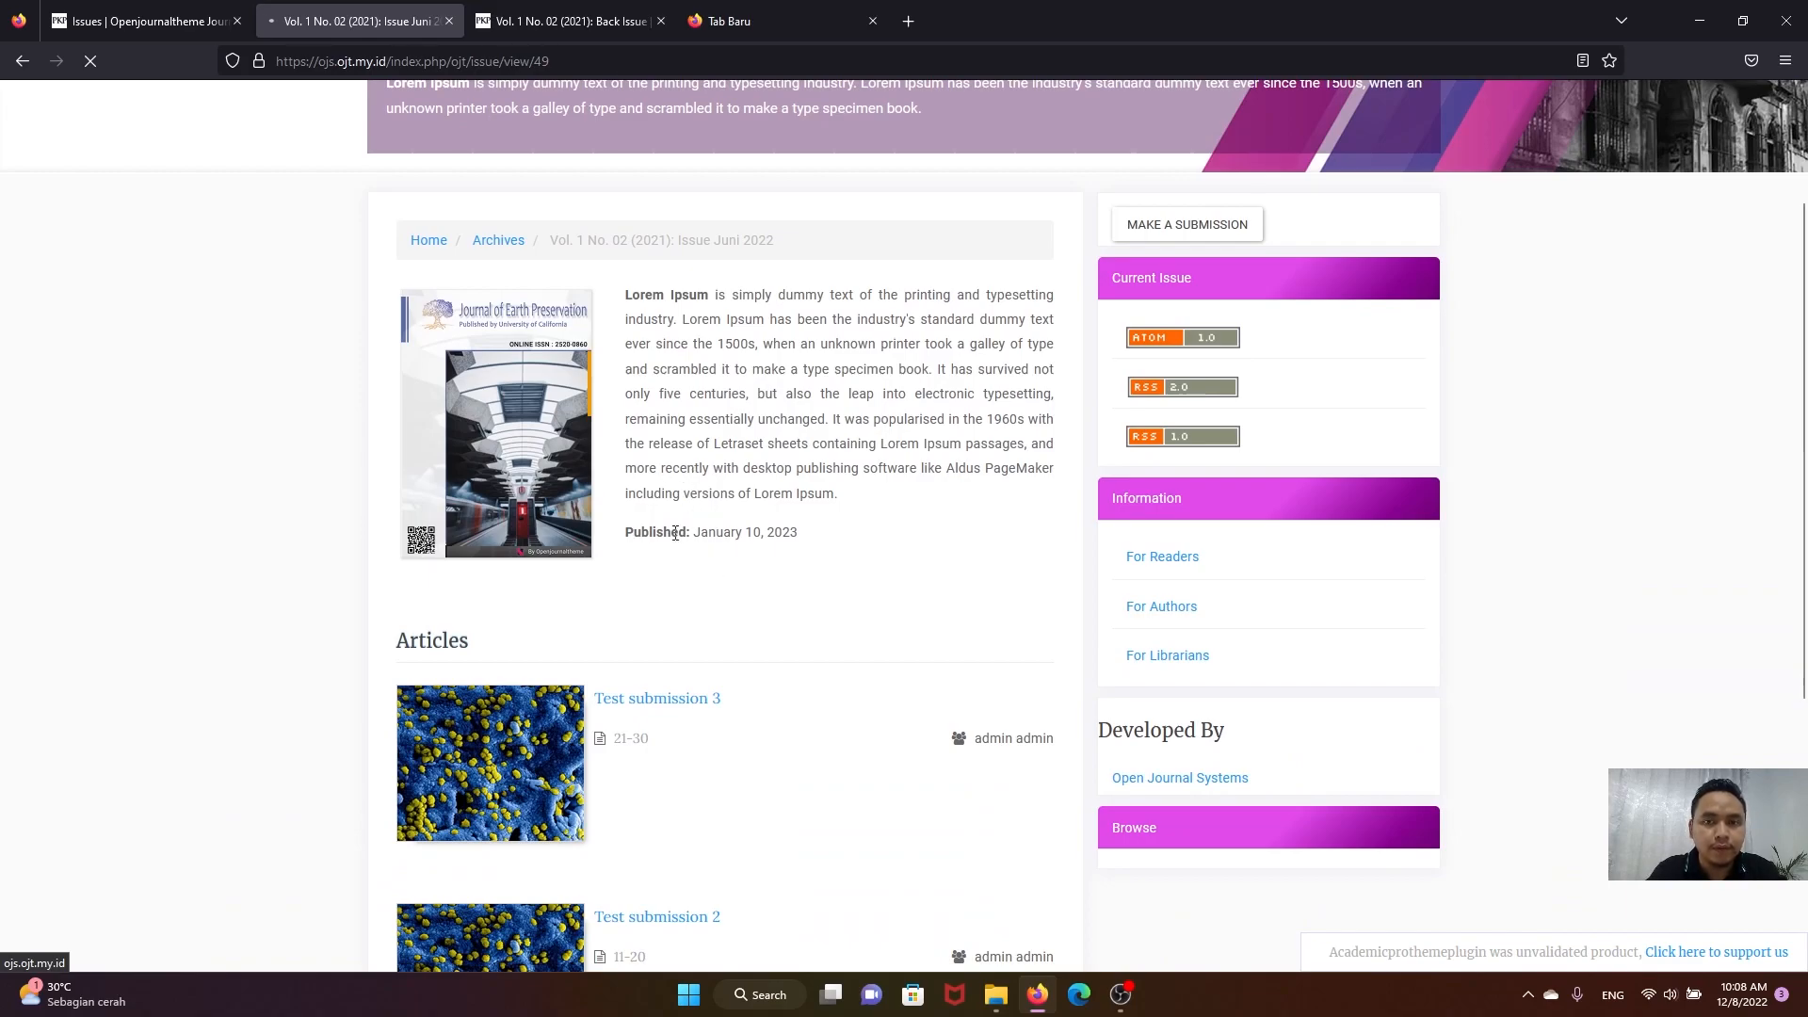
pyautogui.scroll(-2, 699, 574)
pyautogui.scroll(2, 676, 529)
pyautogui.scroll(-1, 702, 523)
pyautogui.scroll(-4, 712, 518)
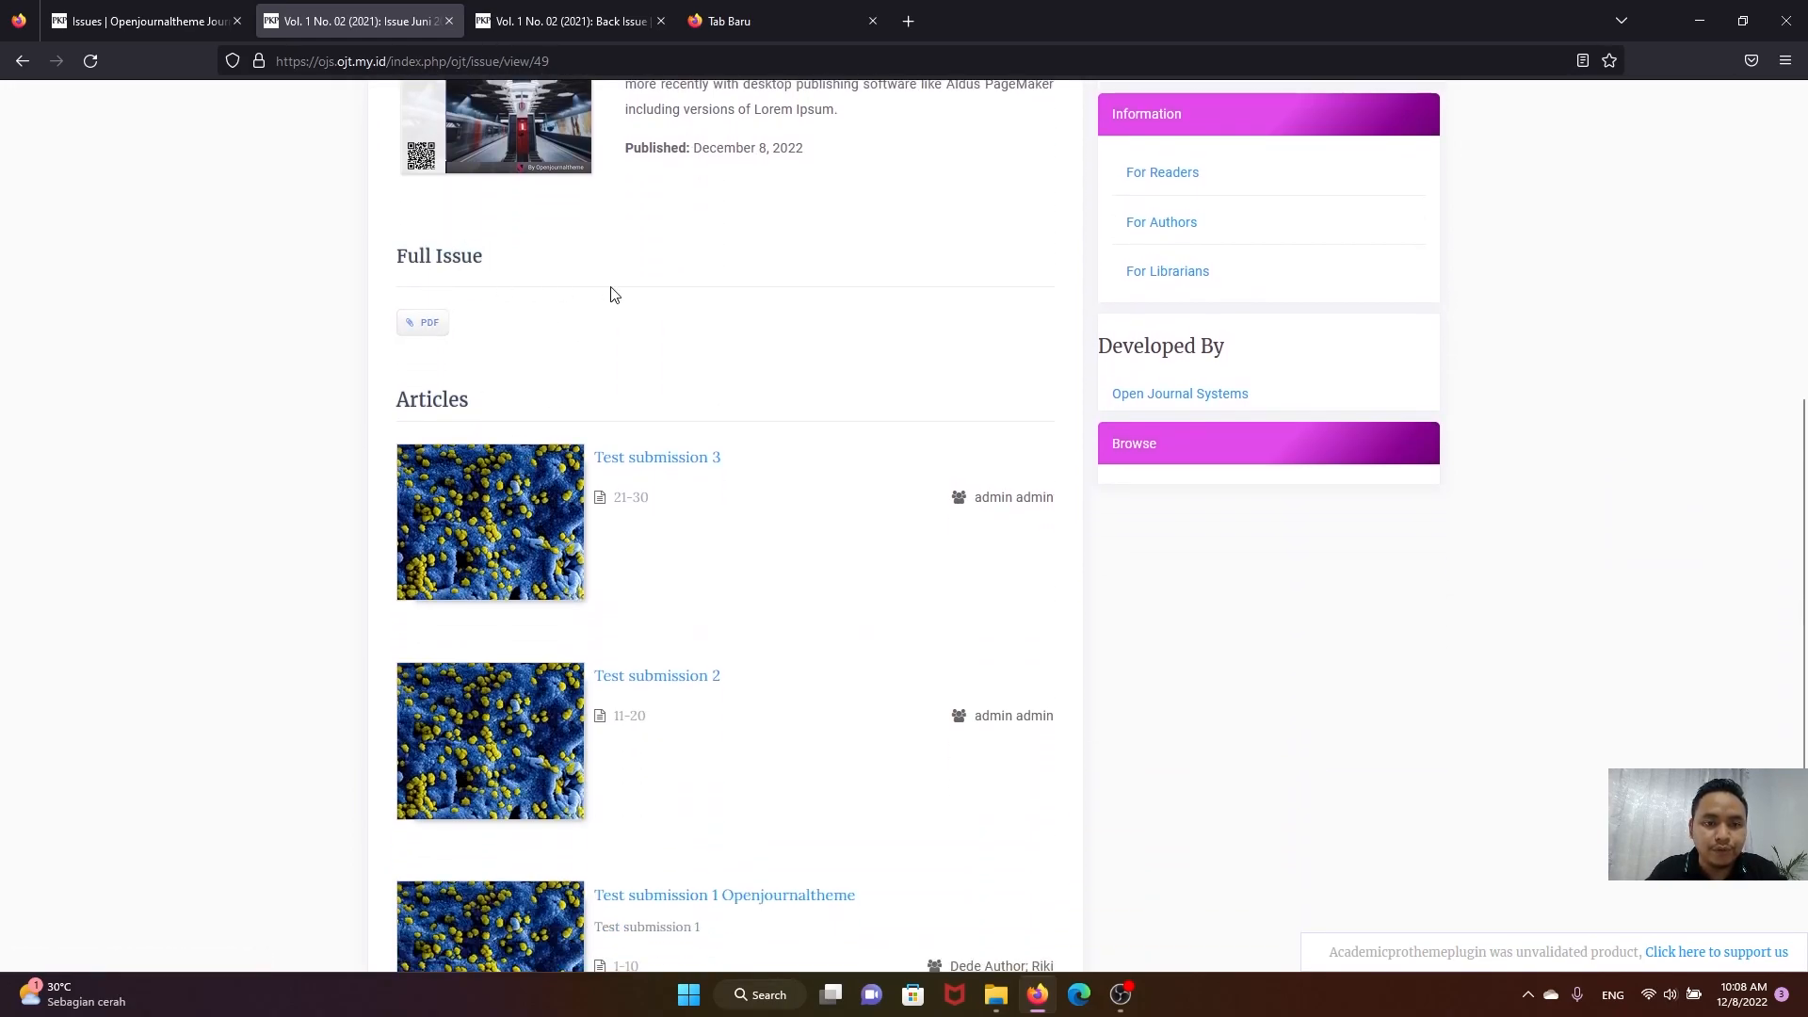
pyautogui.scroll(-2, 598, 456)
pyautogui.scroll(3, 638, 457)
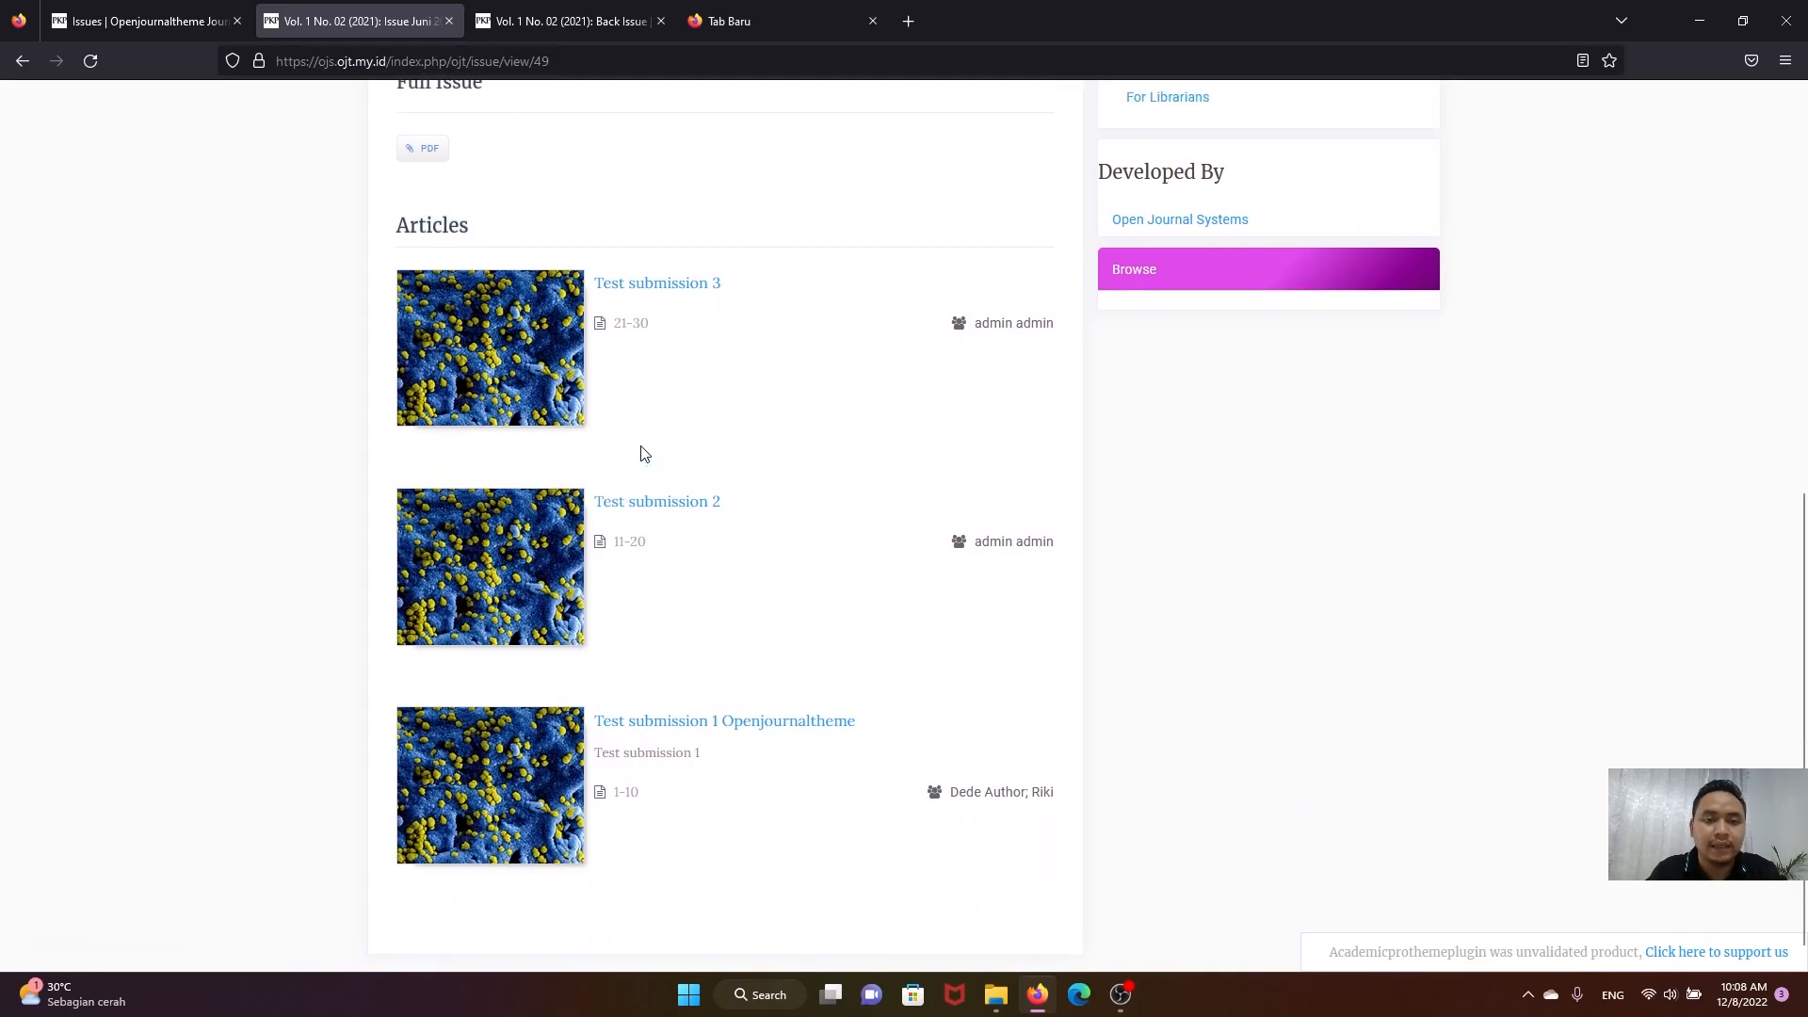
pyautogui.scroll(2, 621, 476)
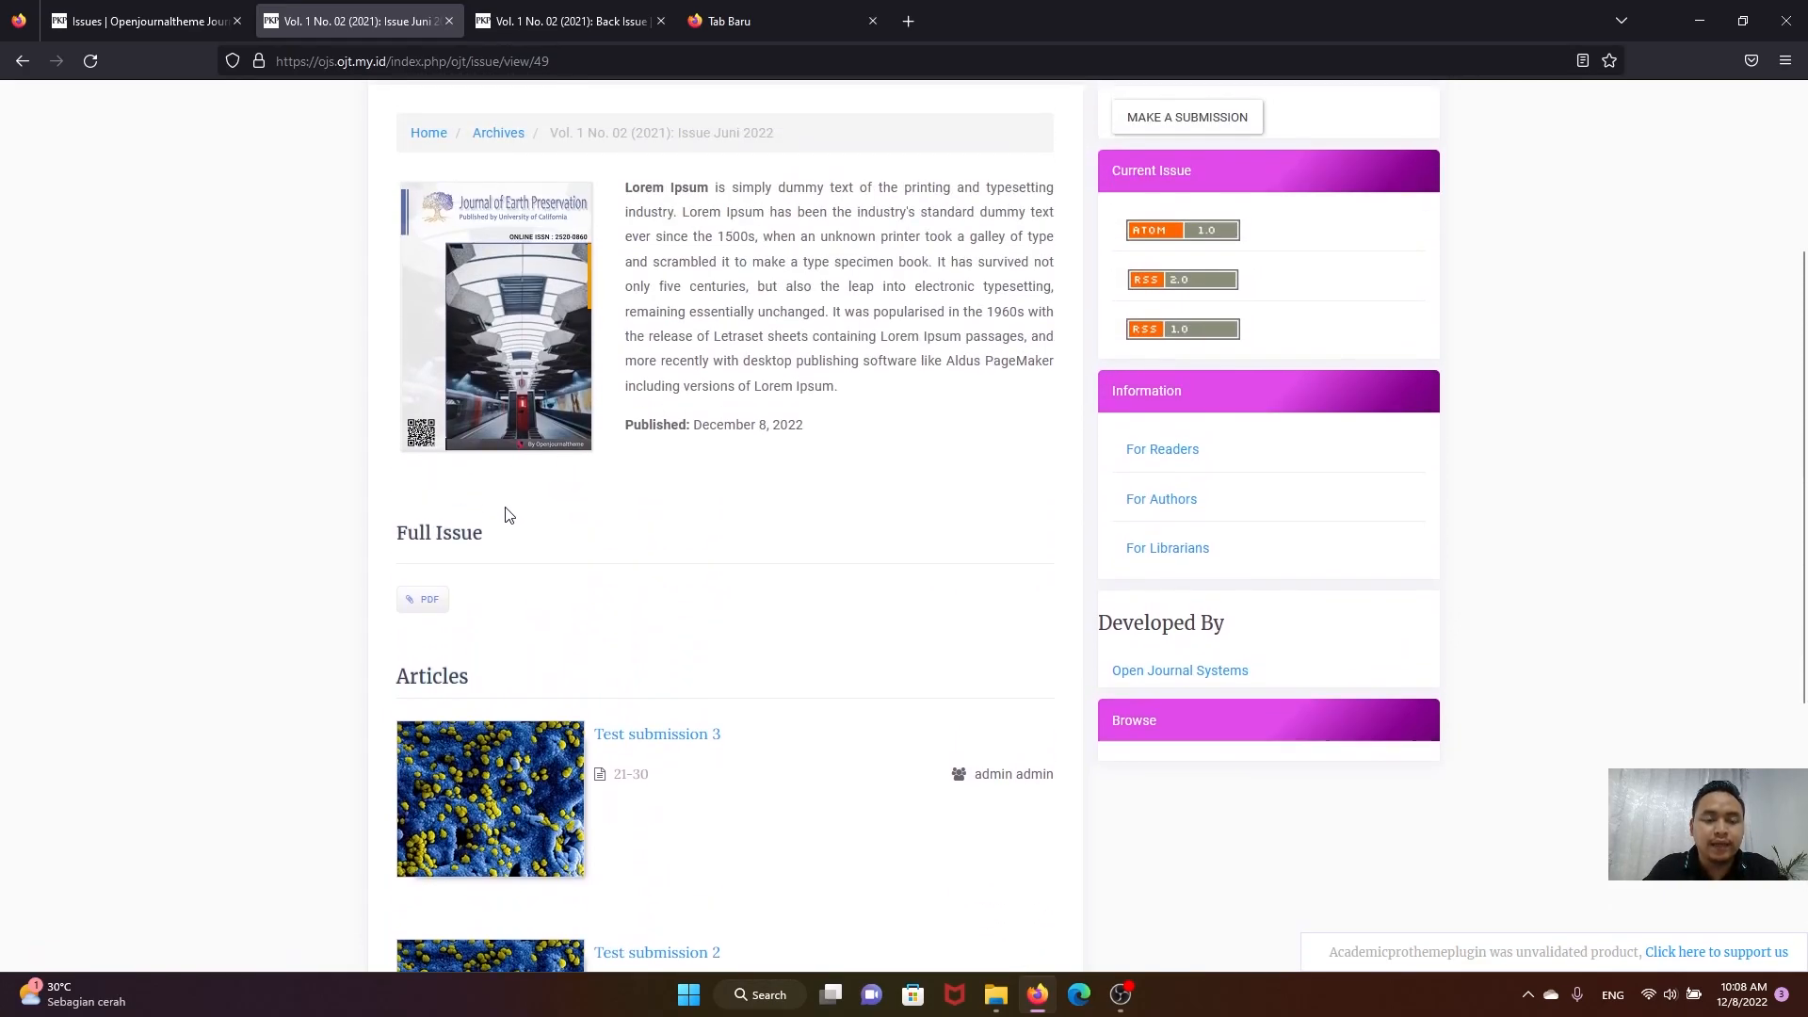
# Step: Delete the PDF issue galley from Issue Juni 2022 in the journal management pages and close the issue management dialog
pyautogui.scroll(-2, 607, 528)
pyautogui.scroll(-1, 608, 533)
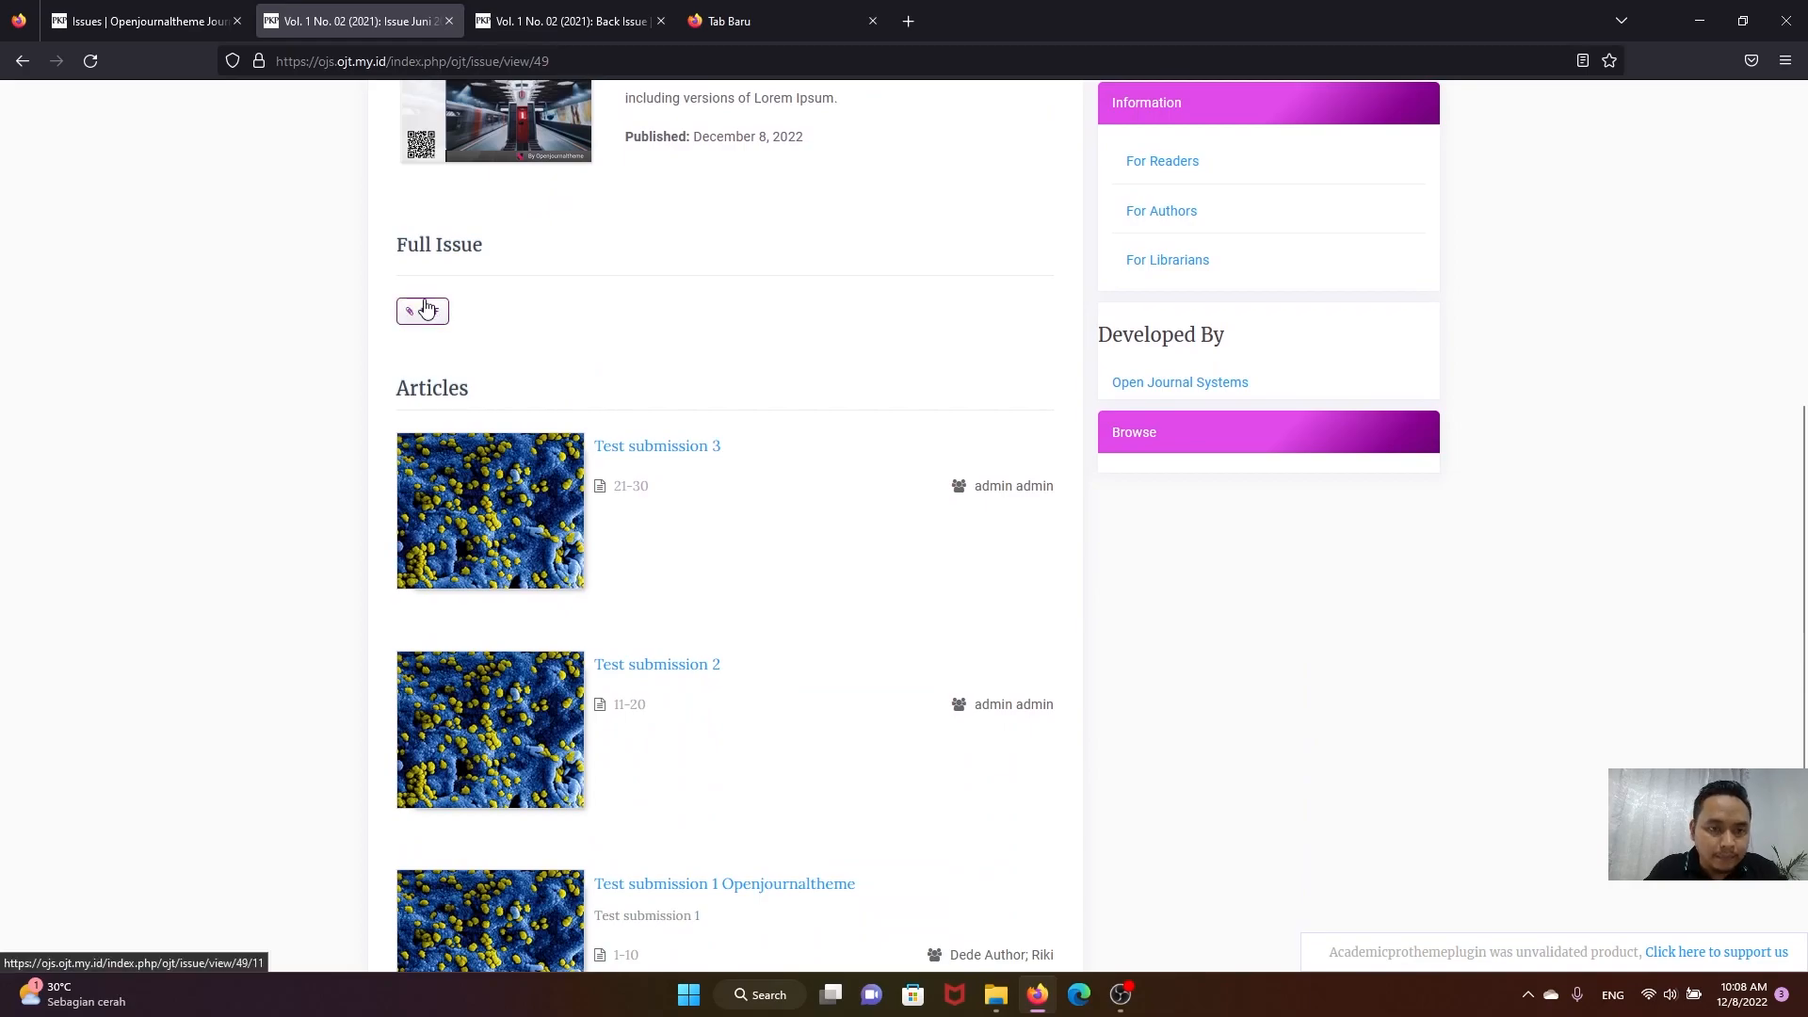
pyautogui.click(171, 21)
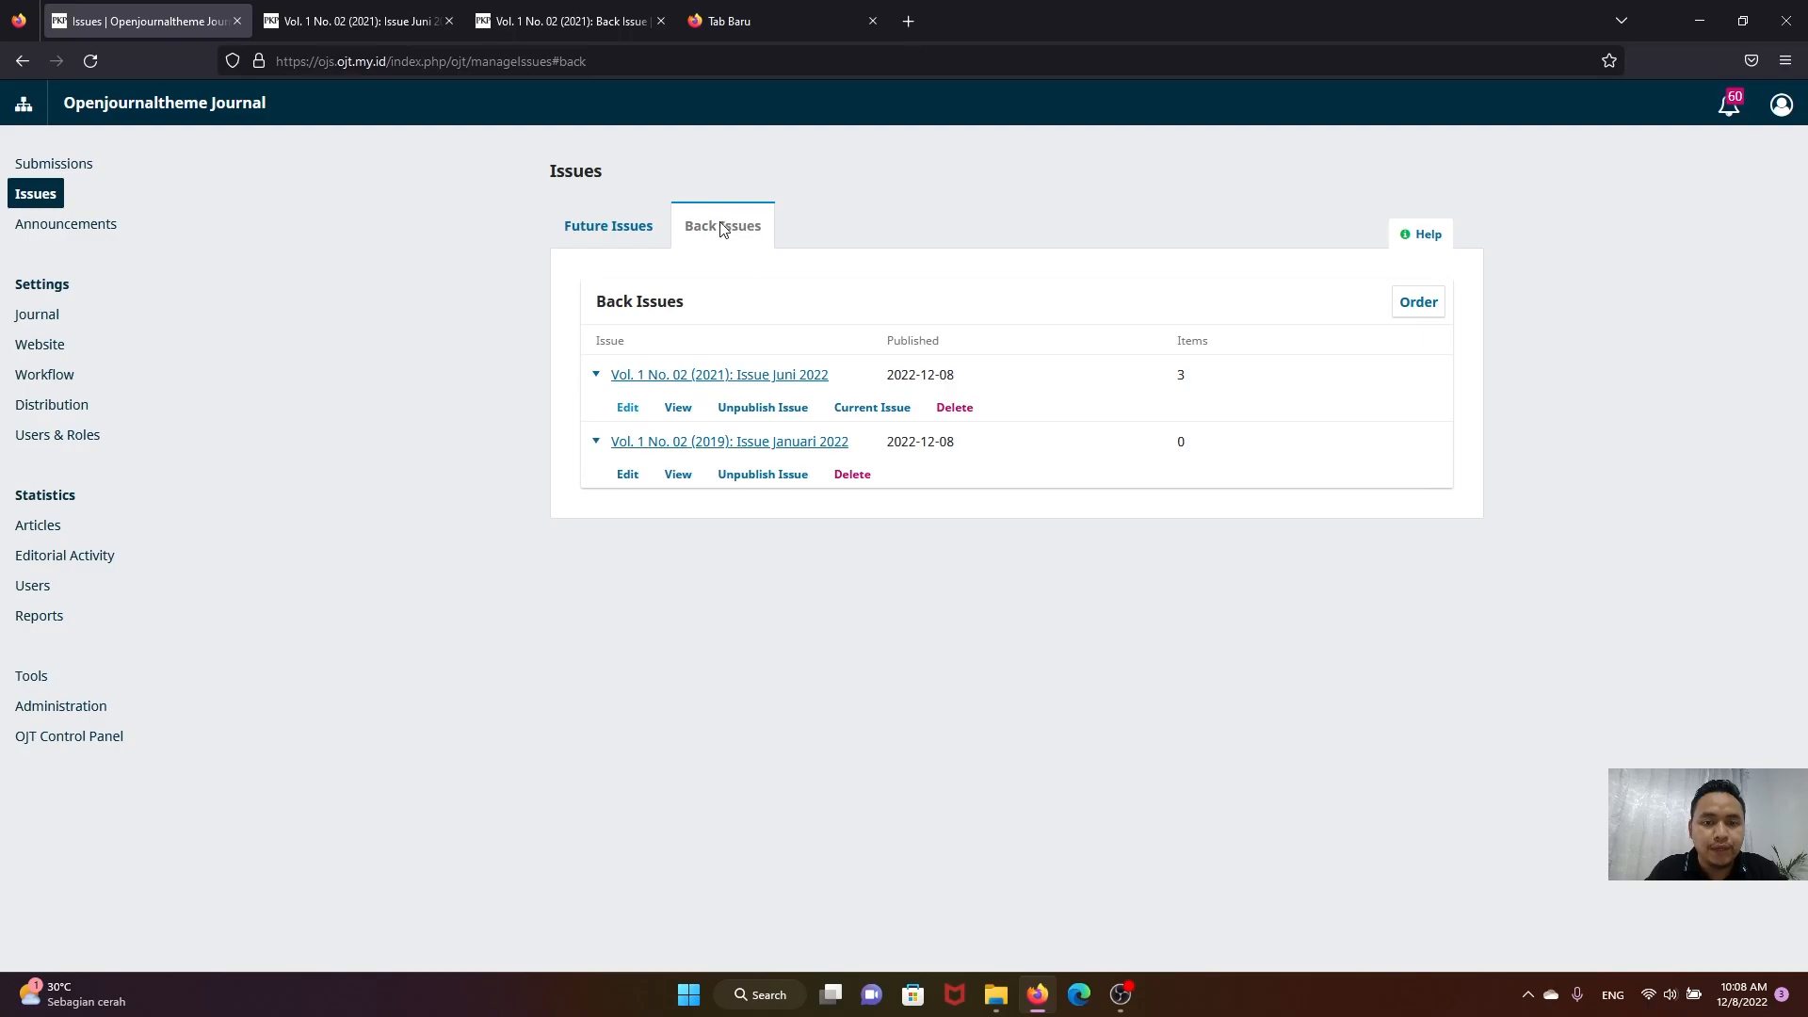
pyautogui.click(630, 407)
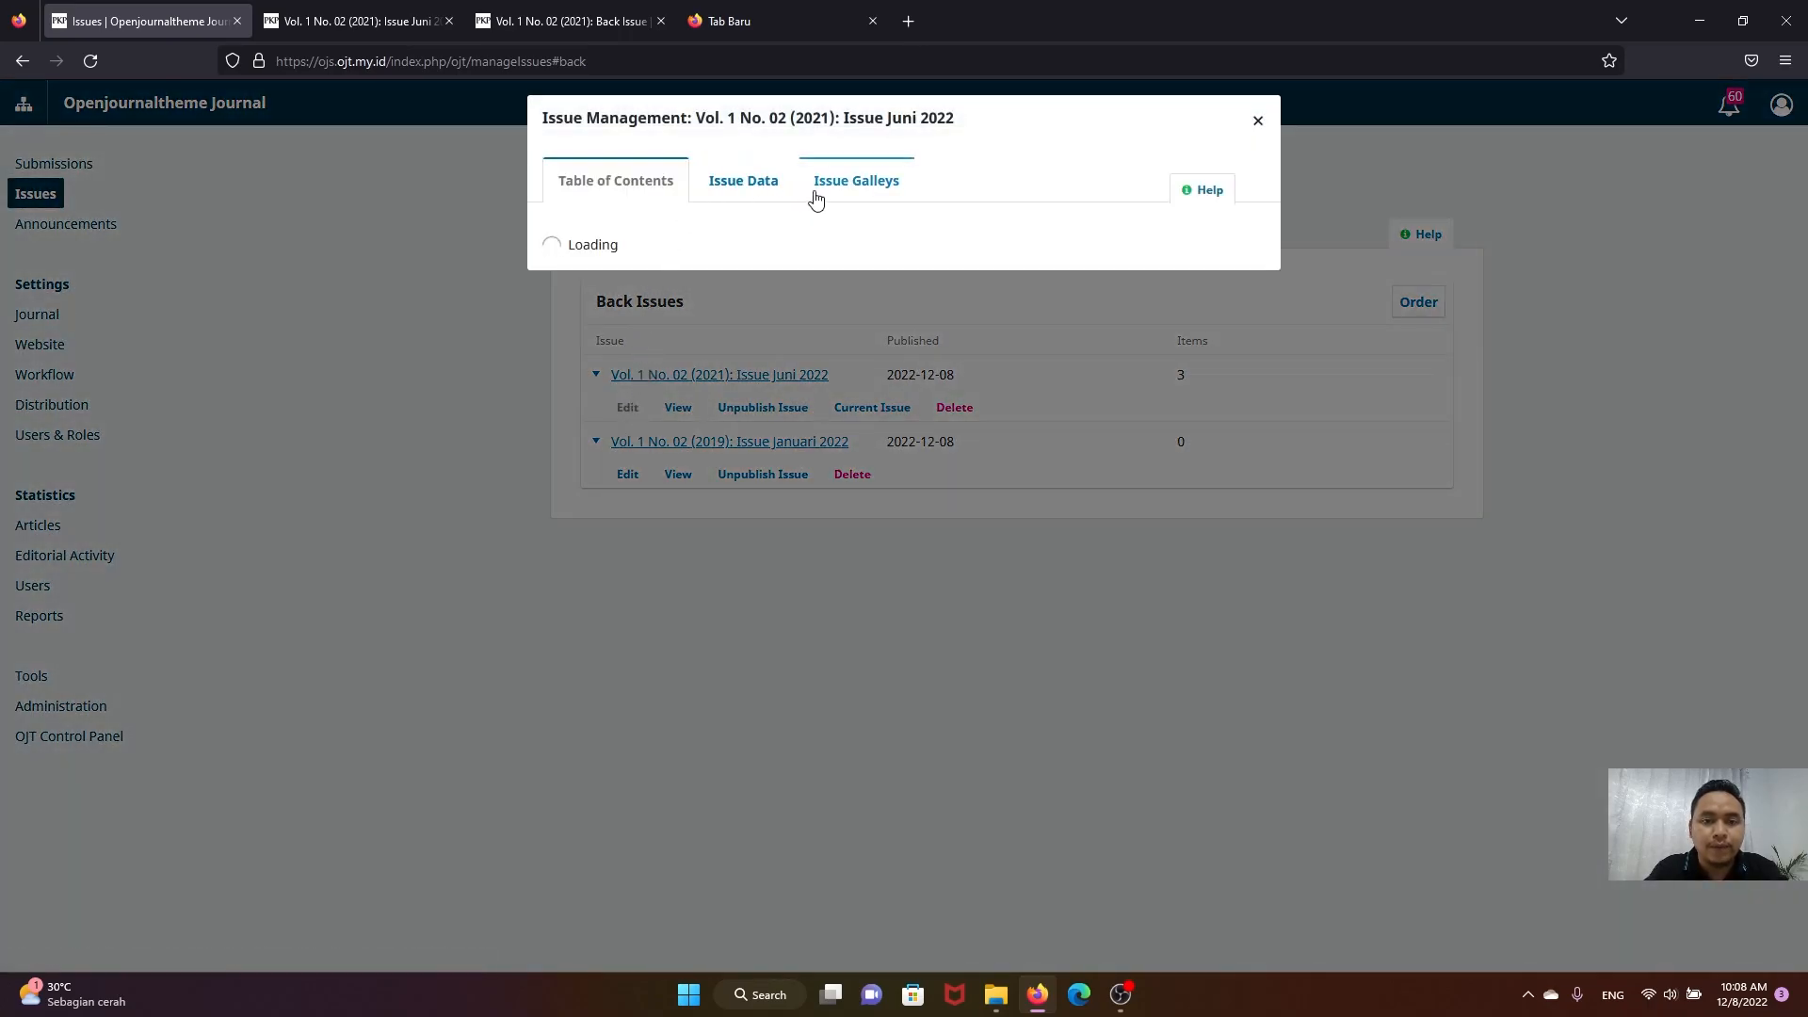
pyautogui.click(851, 193)
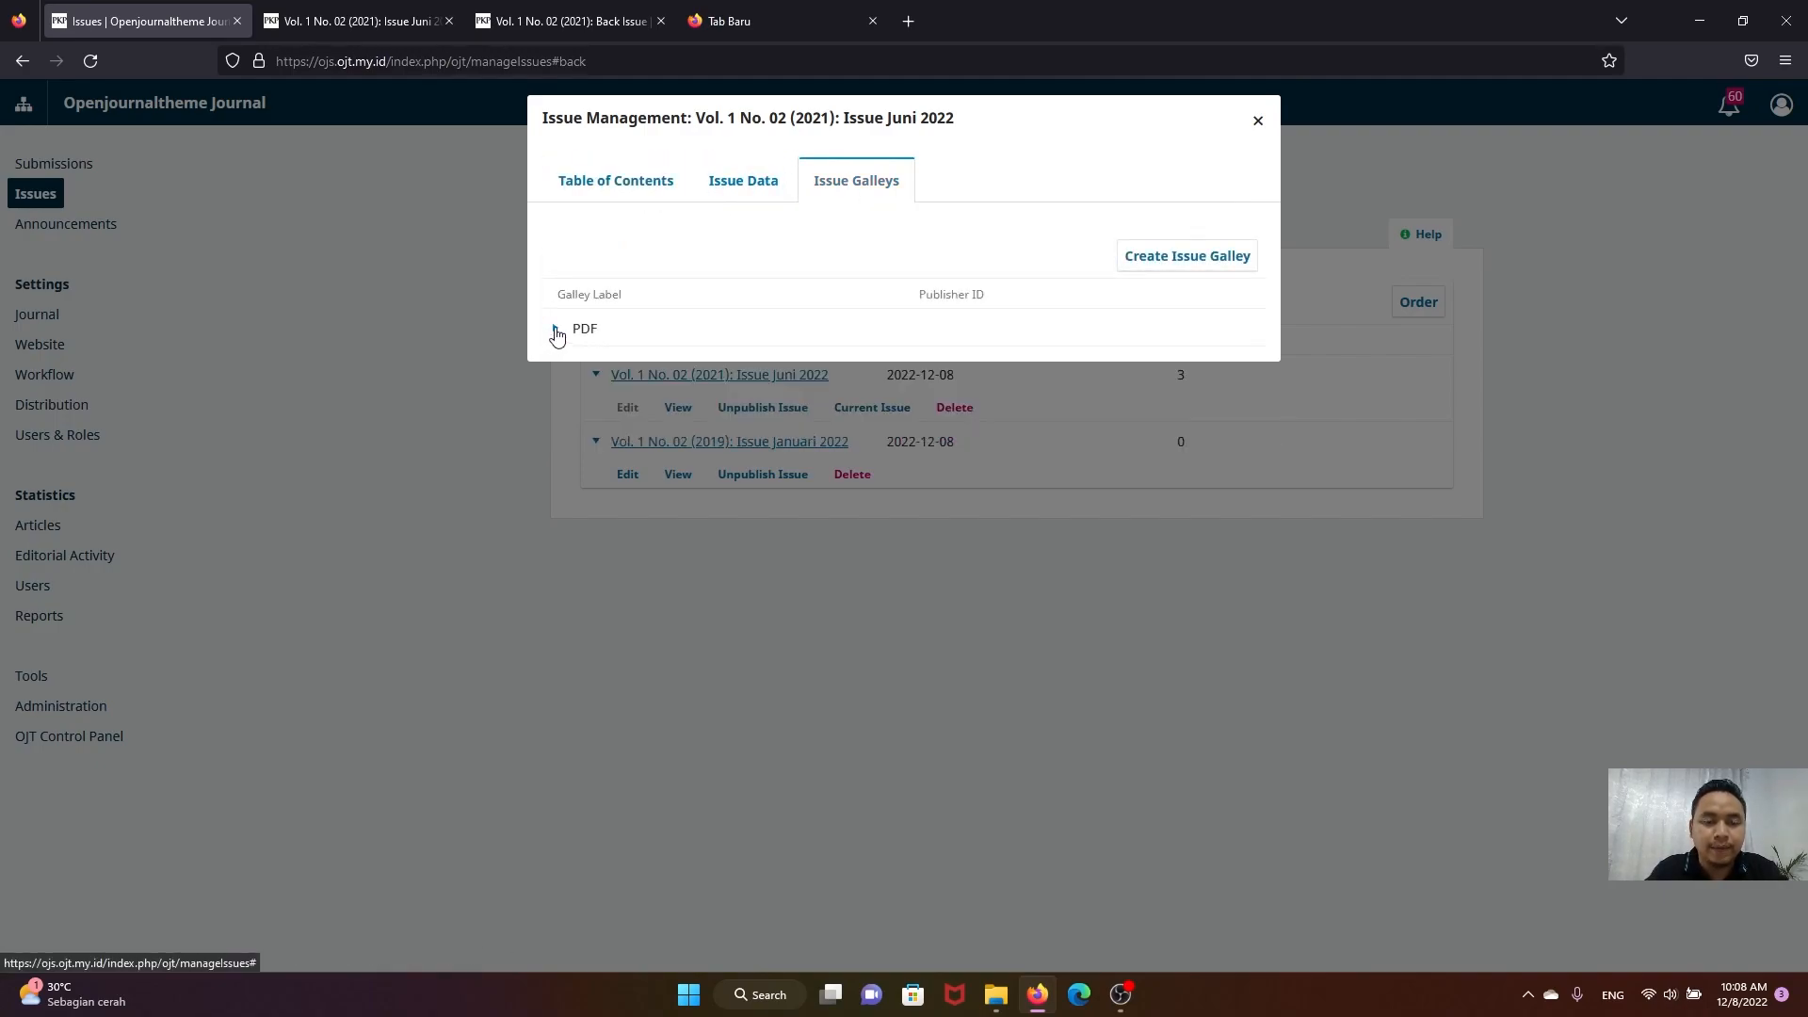
pyautogui.click(558, 332)
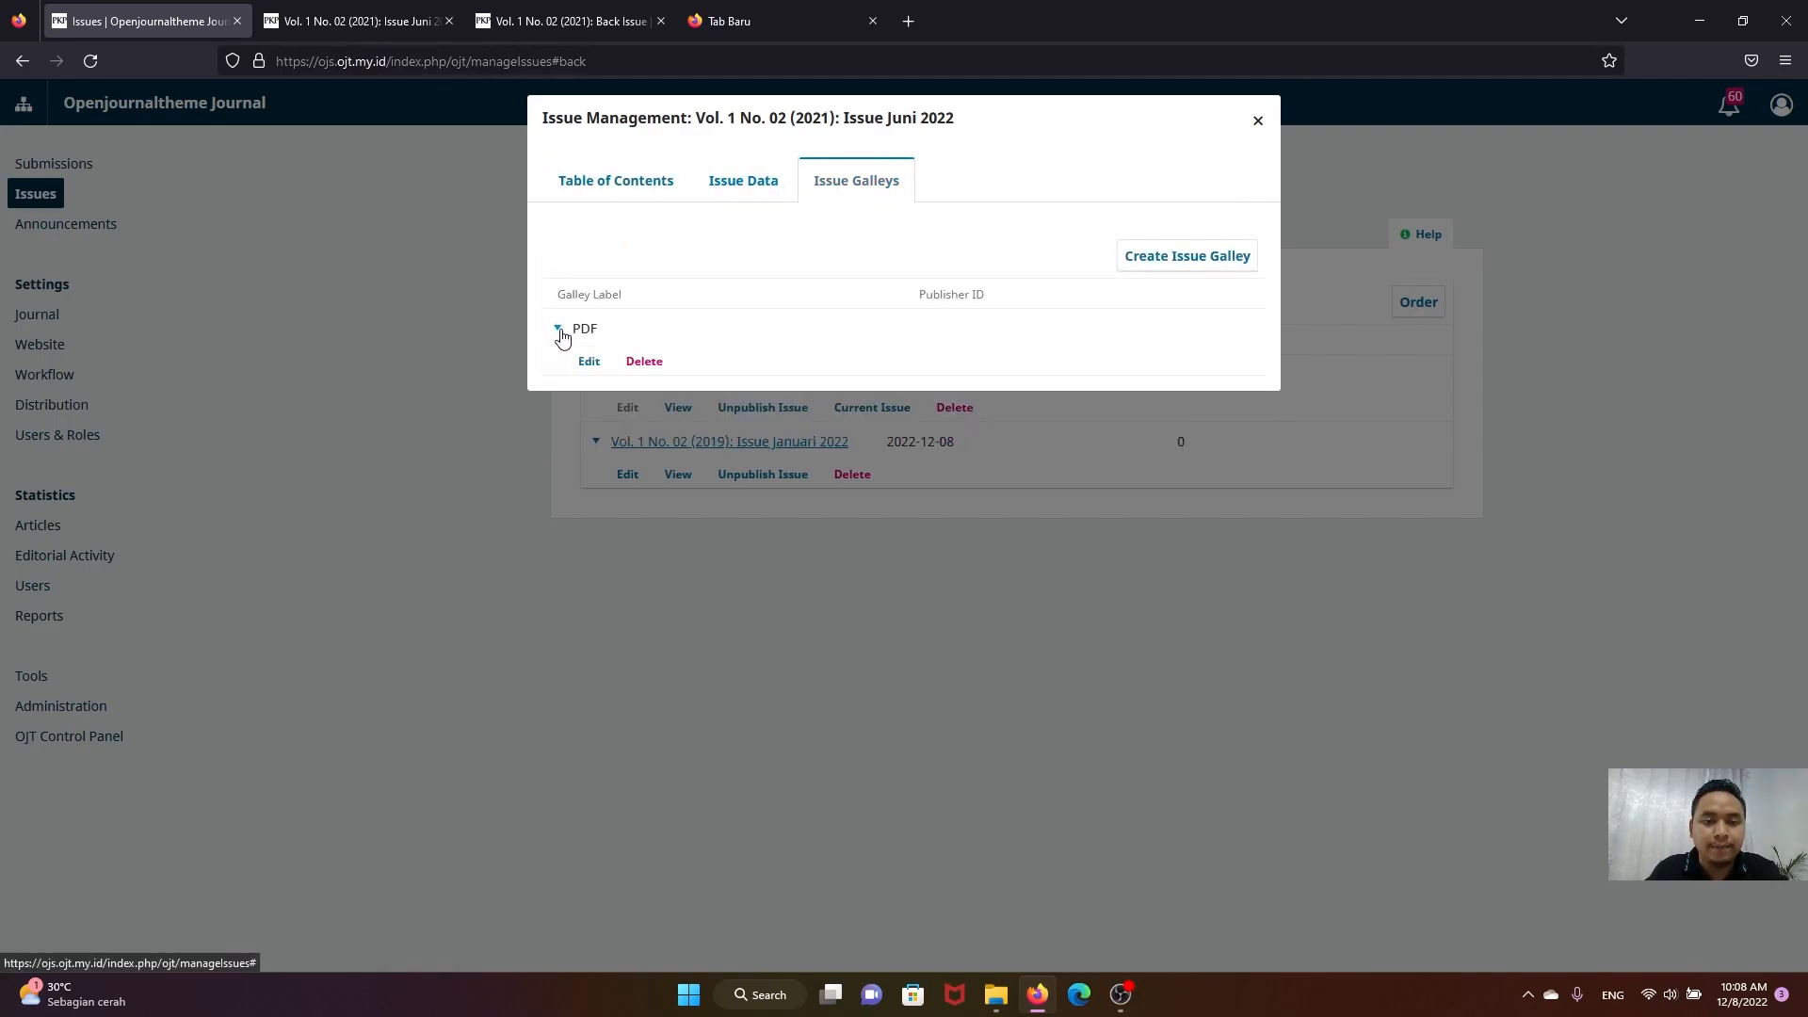
pyautogui.click(642, 362)
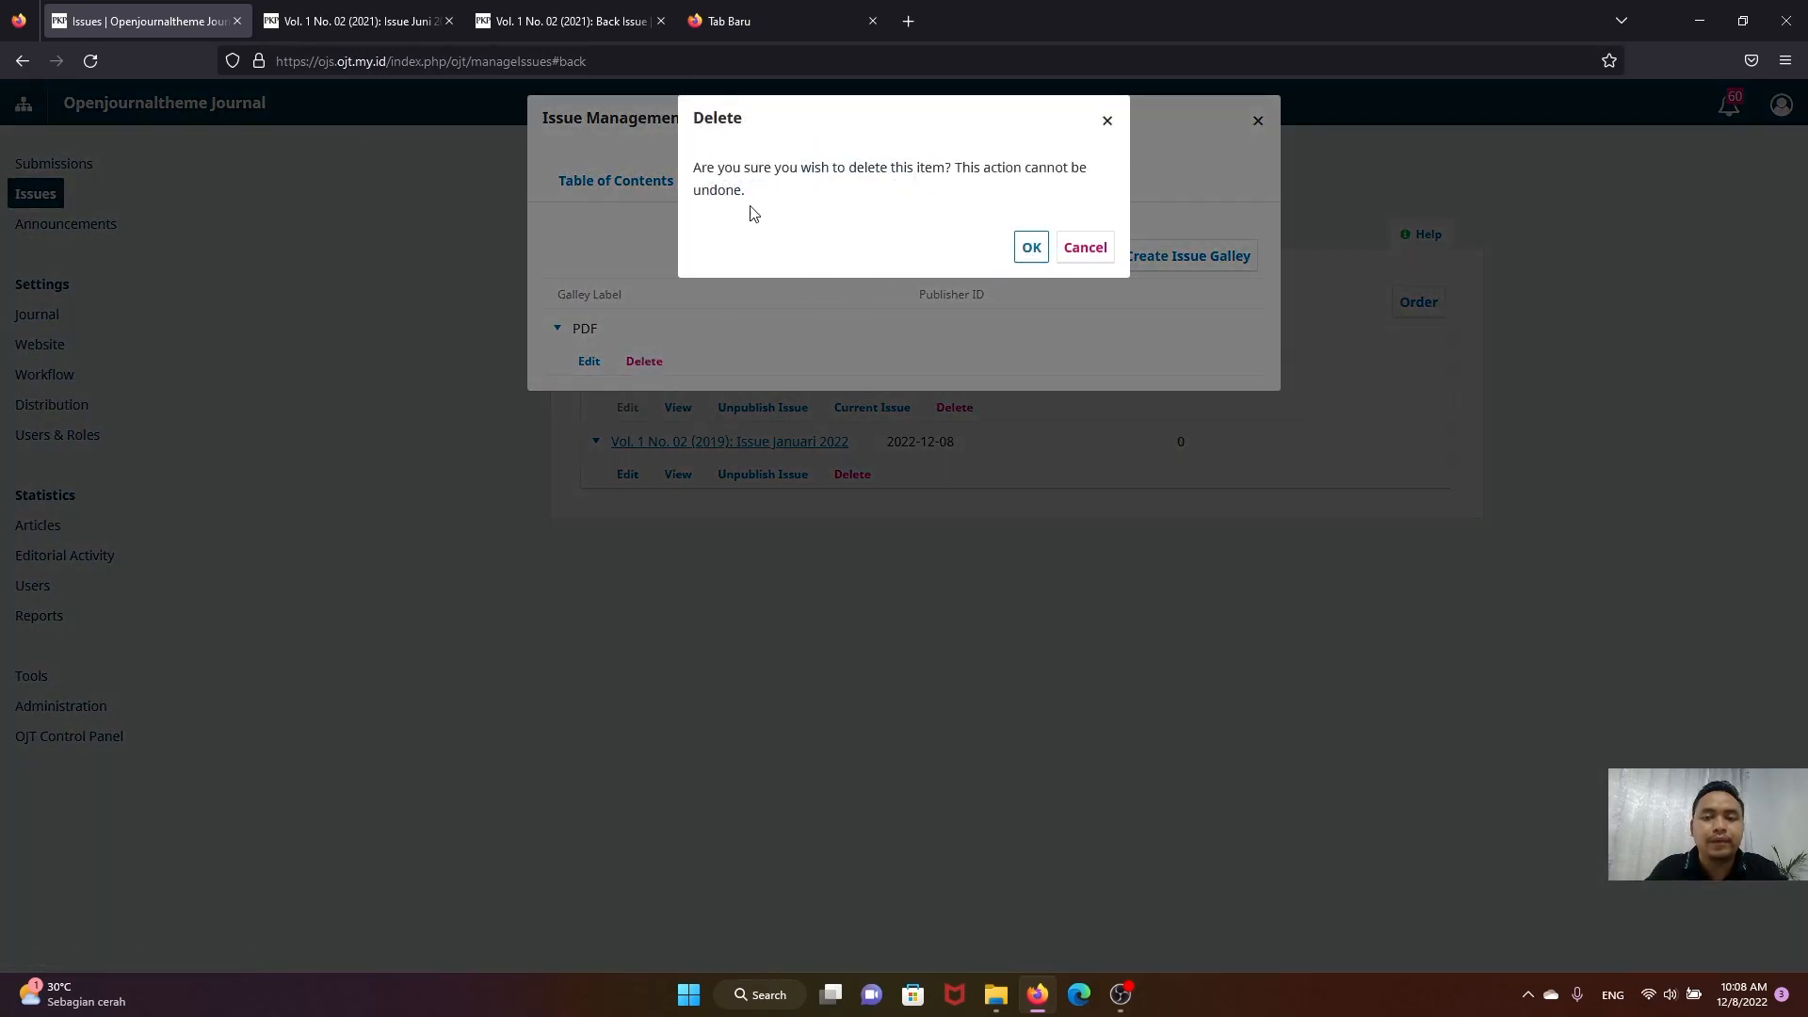
pyautogui.press('Return')
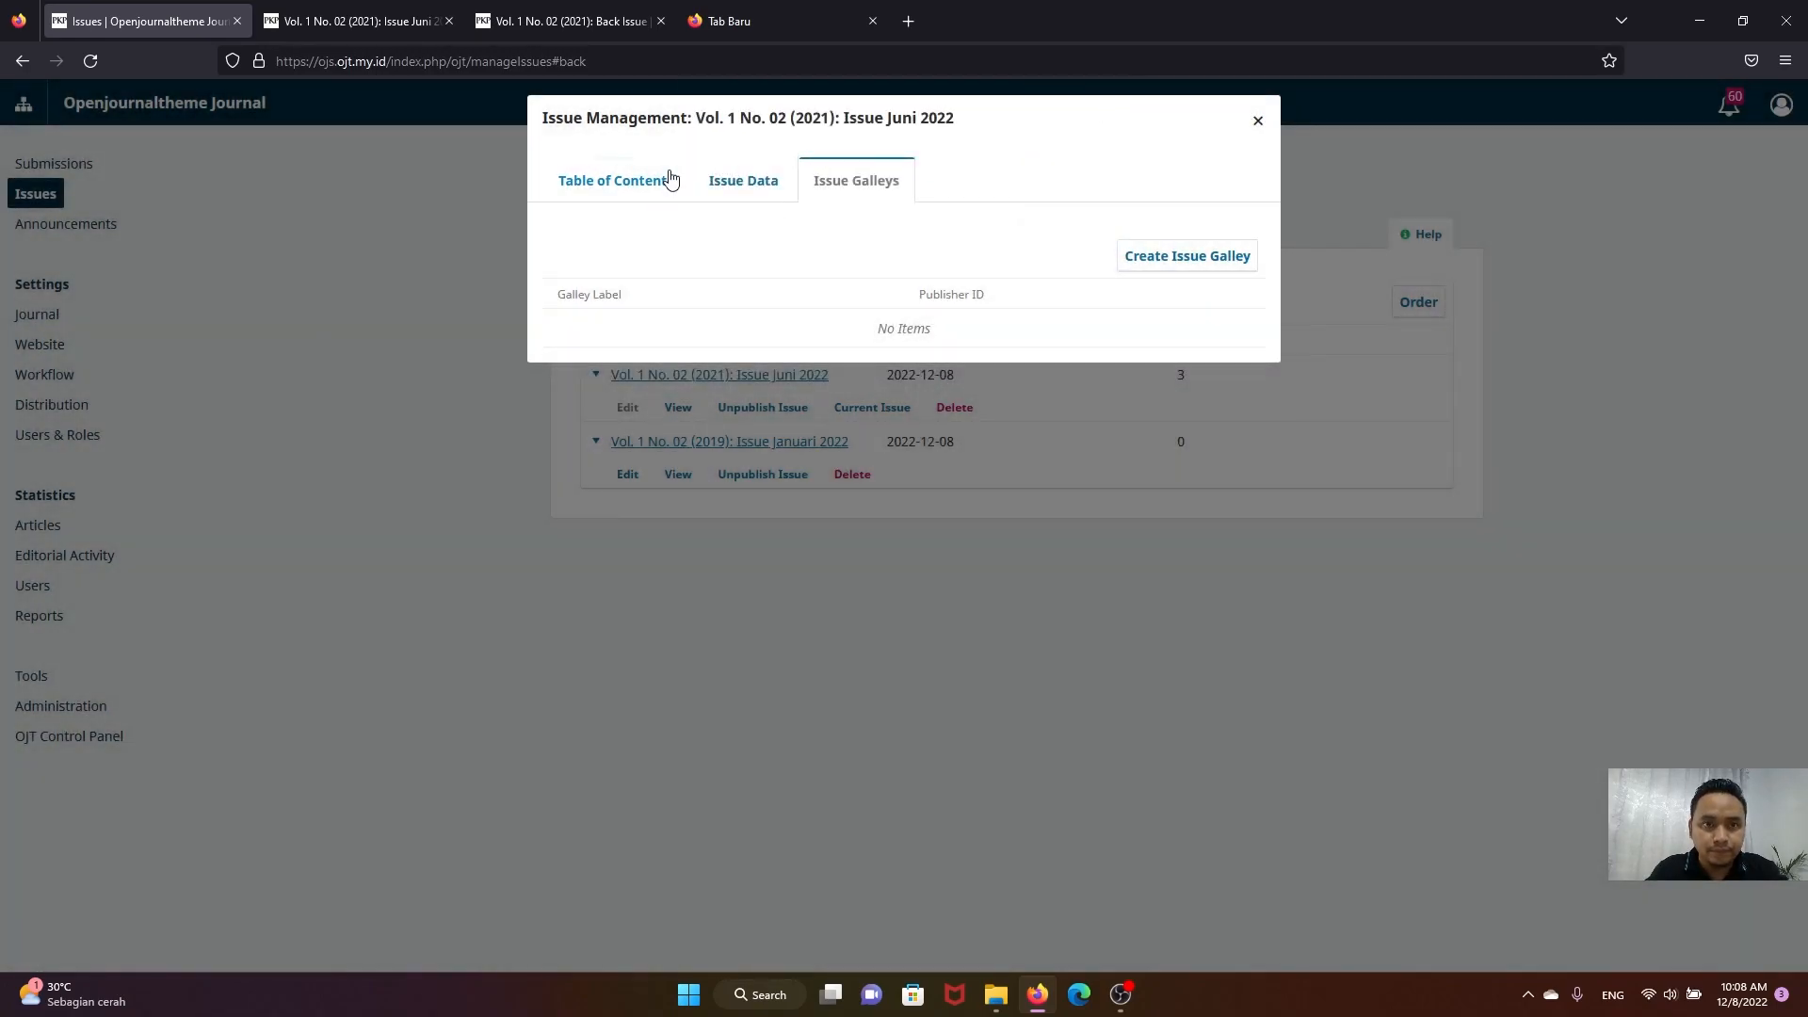
pyautogui.click(1258, 121)
# Step: Reload the public page of Issue Juni 2022 and check whether the full-issue PDF galley is still listed
pyautogui.click(518, 19)
pyautogui.click(371, 19)
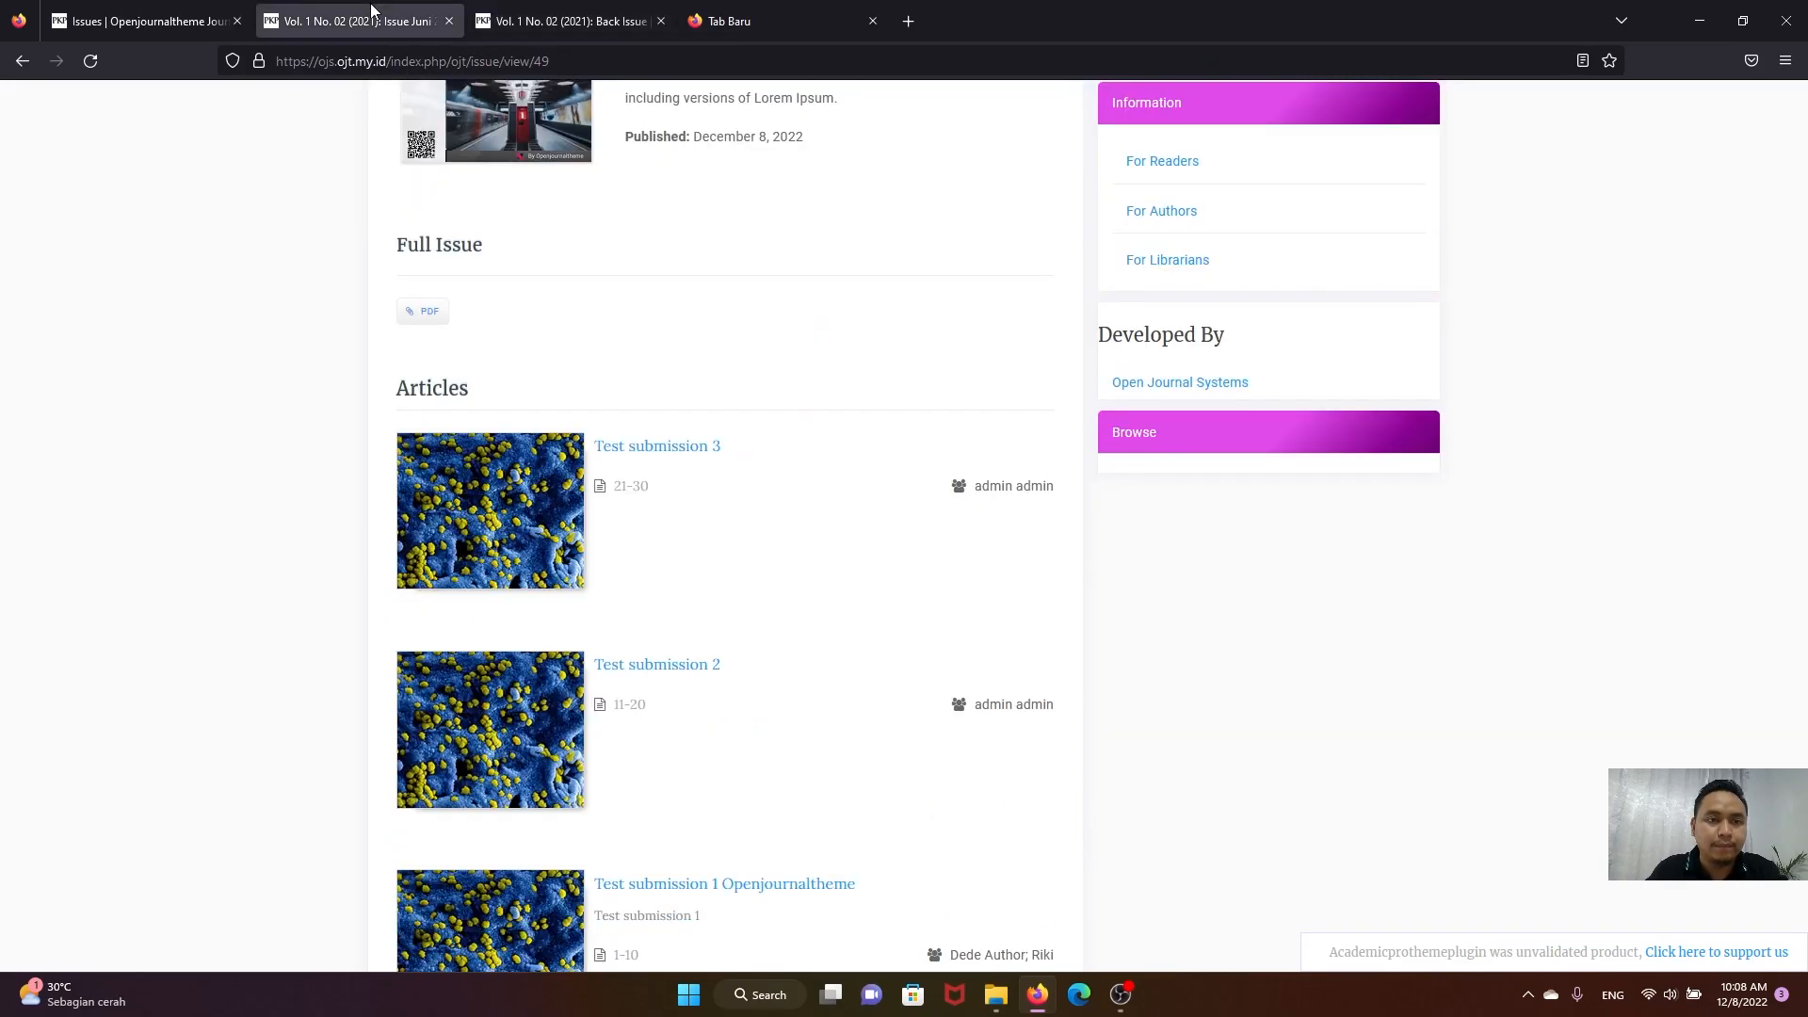
pyautogui.scroll(2, 185, 163)
pyautogui.click(91, 61)
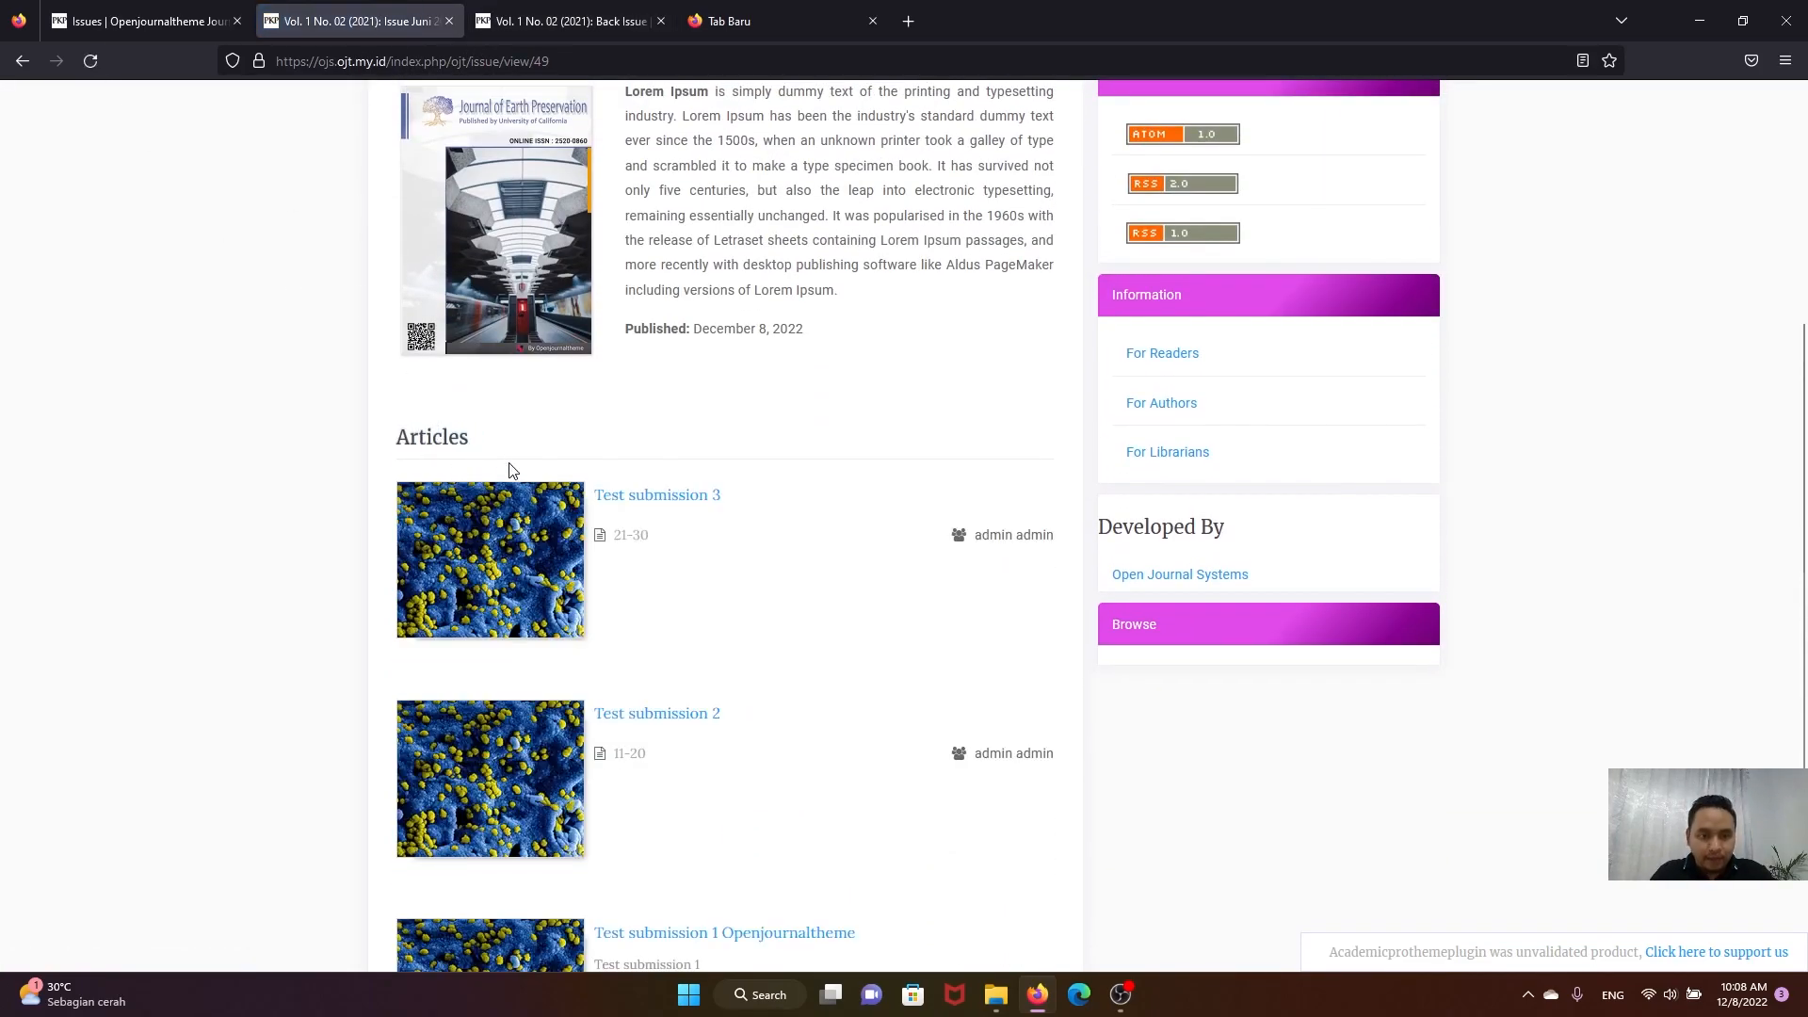
pyautogui.scroll(4, 514, 470)
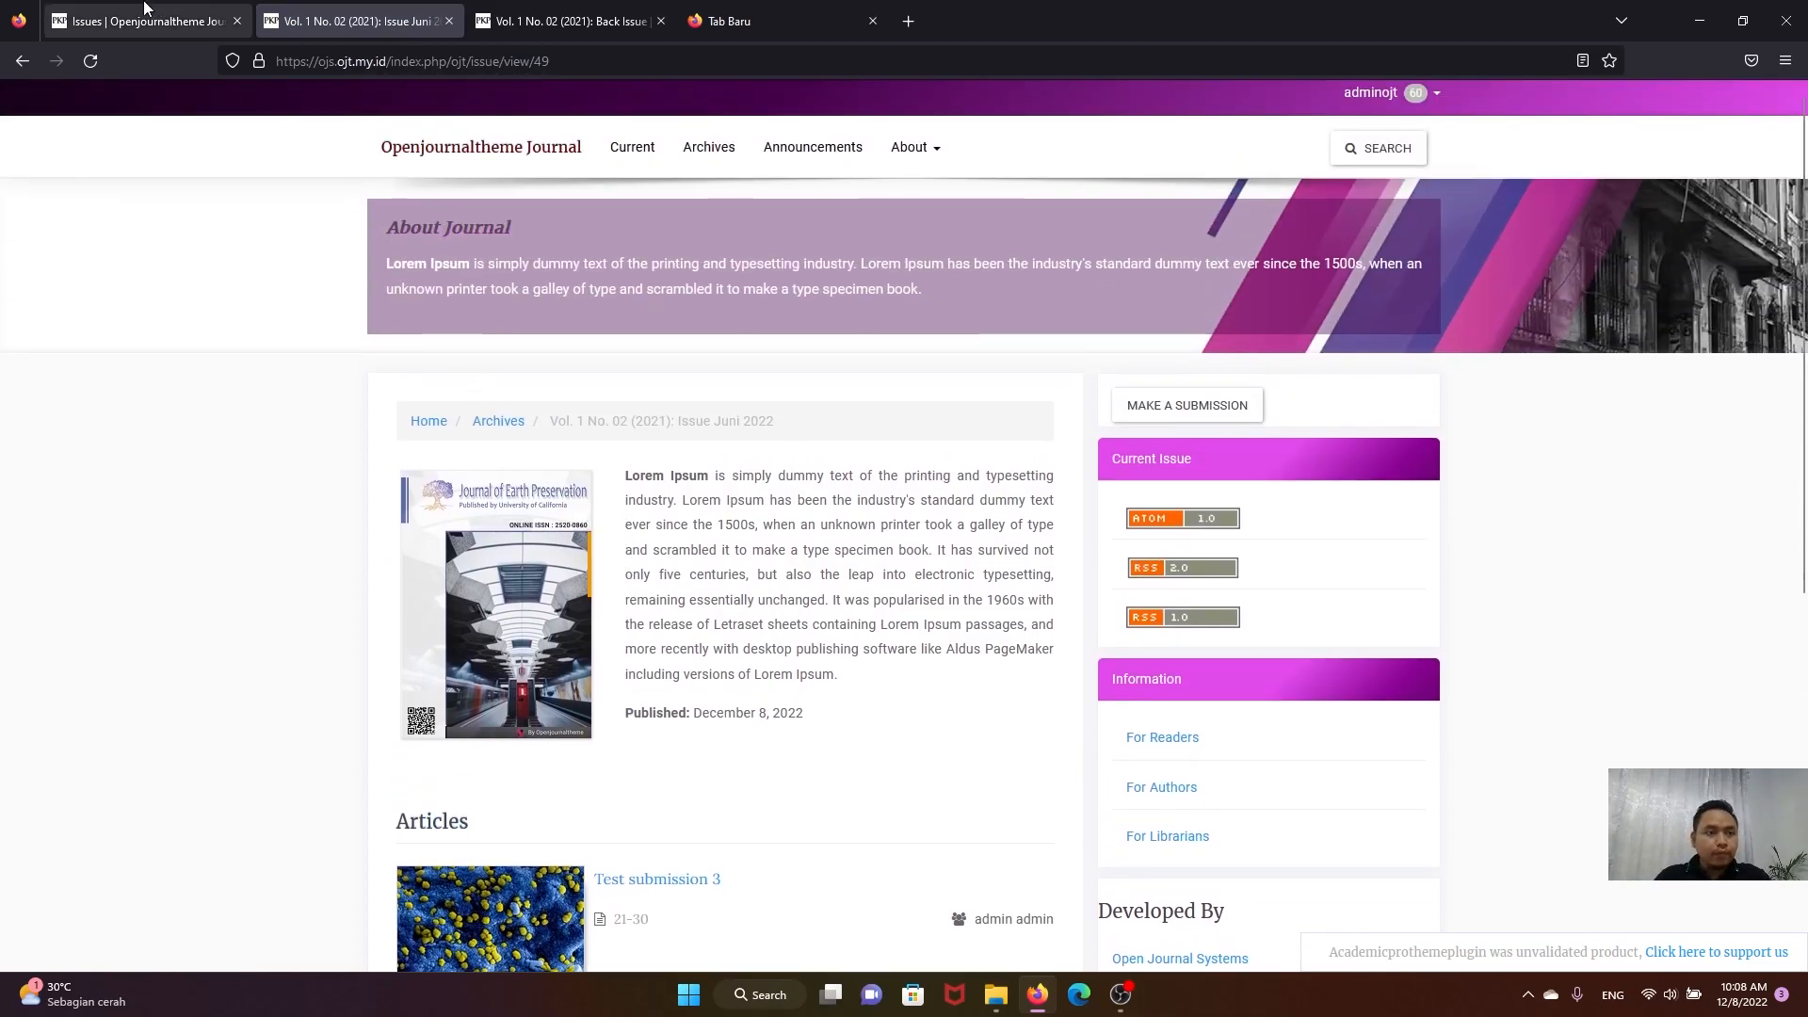
# Step: Return to issue management, collapse the action rows of both back issues, and show the future issues list
pyautogui.click(146, 20)
pyautogui.click(595, 374)
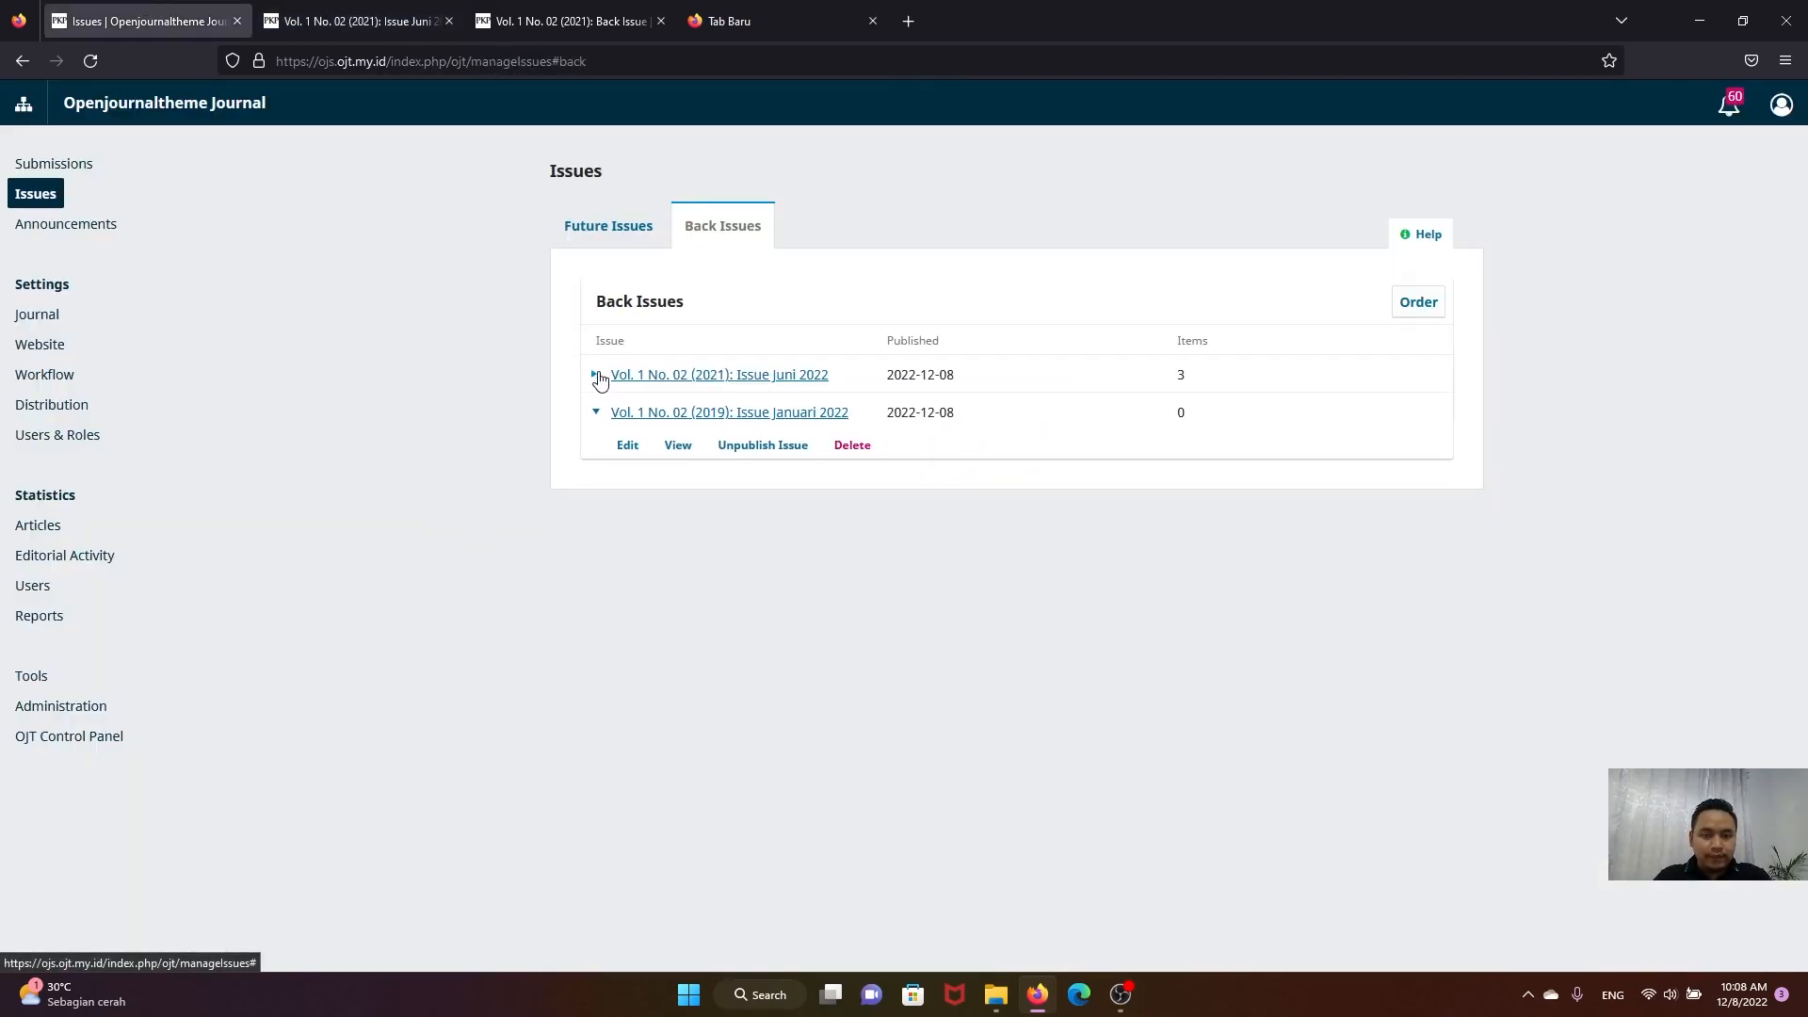
pyautogui.click(595, 411)
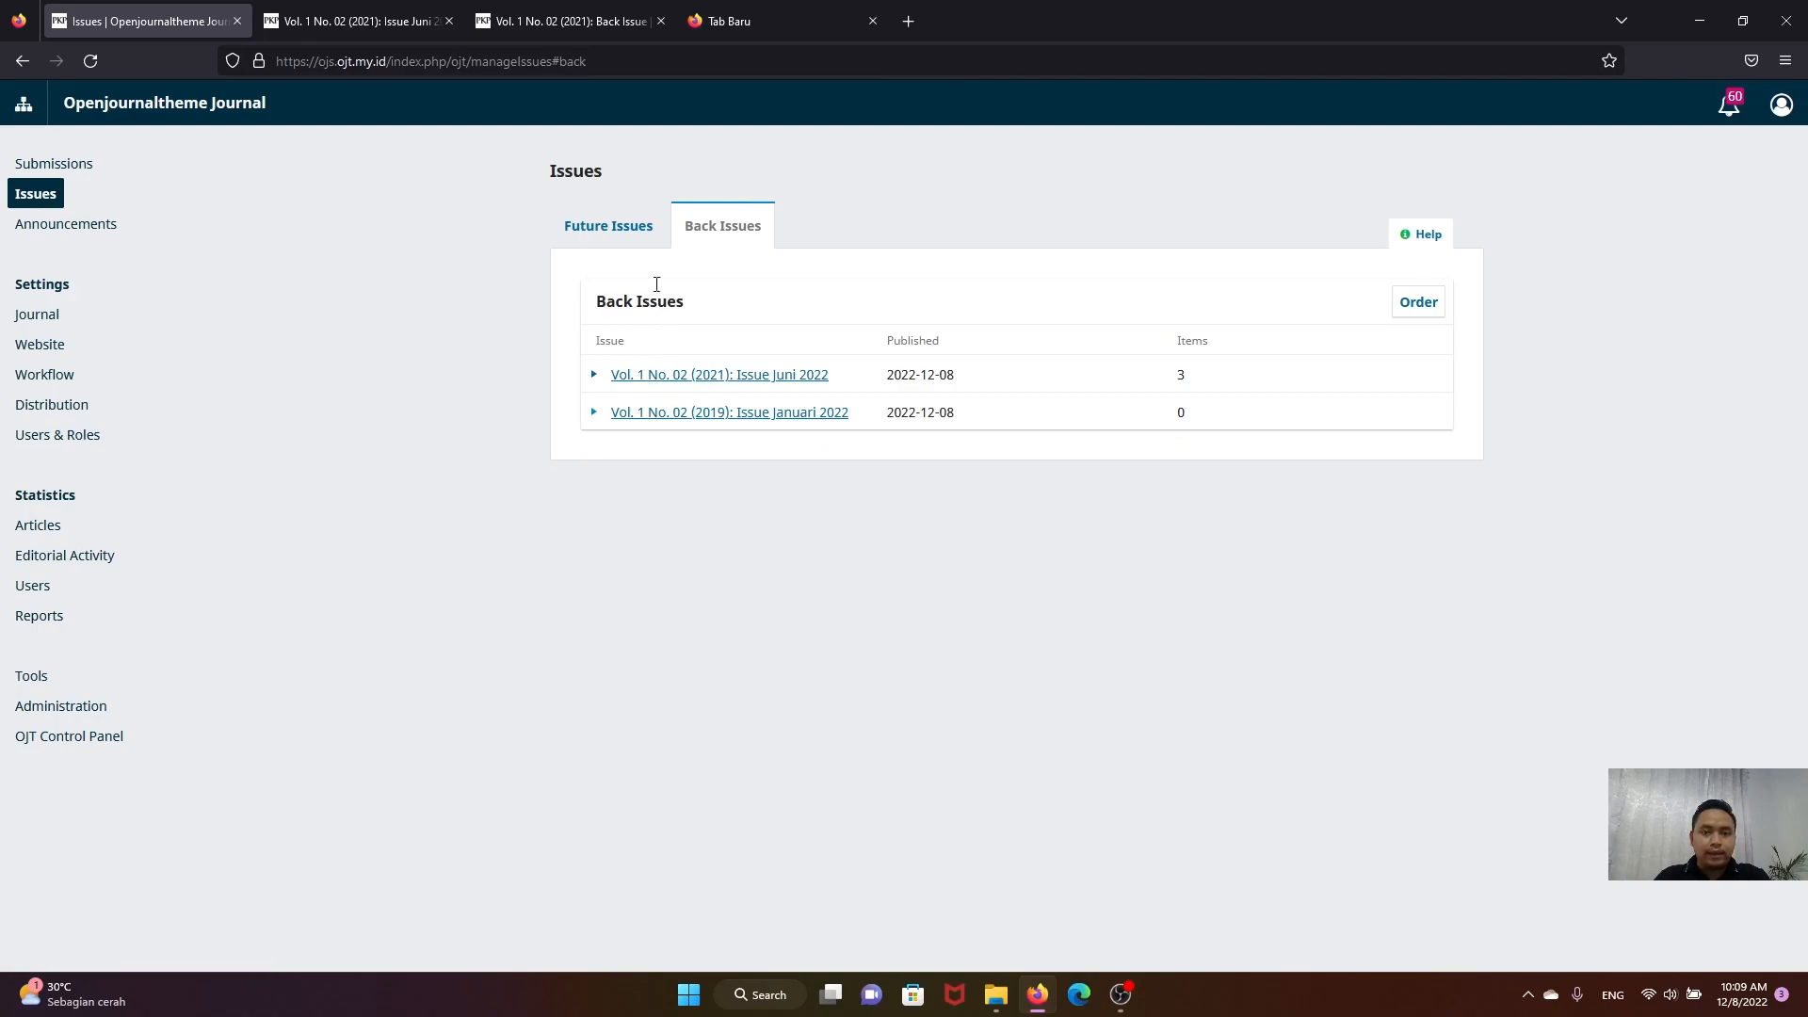
pyautogui.click(633, 227)
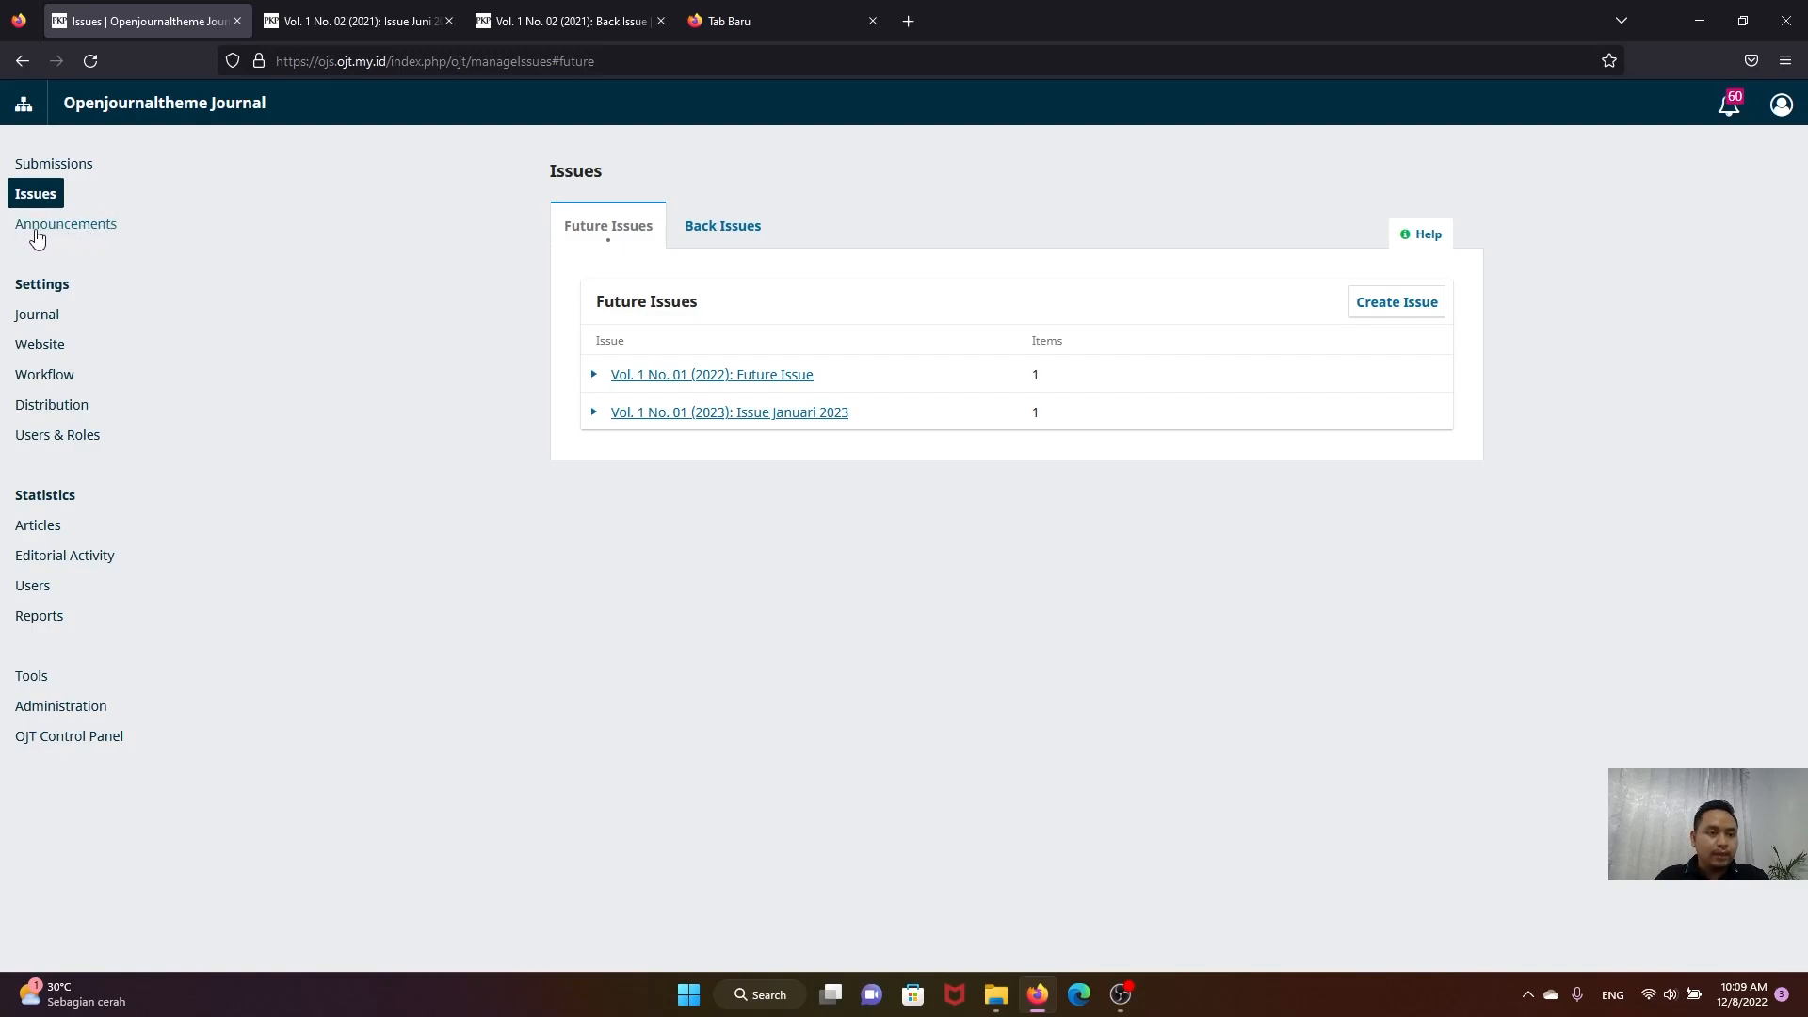
# Step: Open the journal's announcements management page and look over the announcements and announcement types lists
pyautogui.click(77, 231)
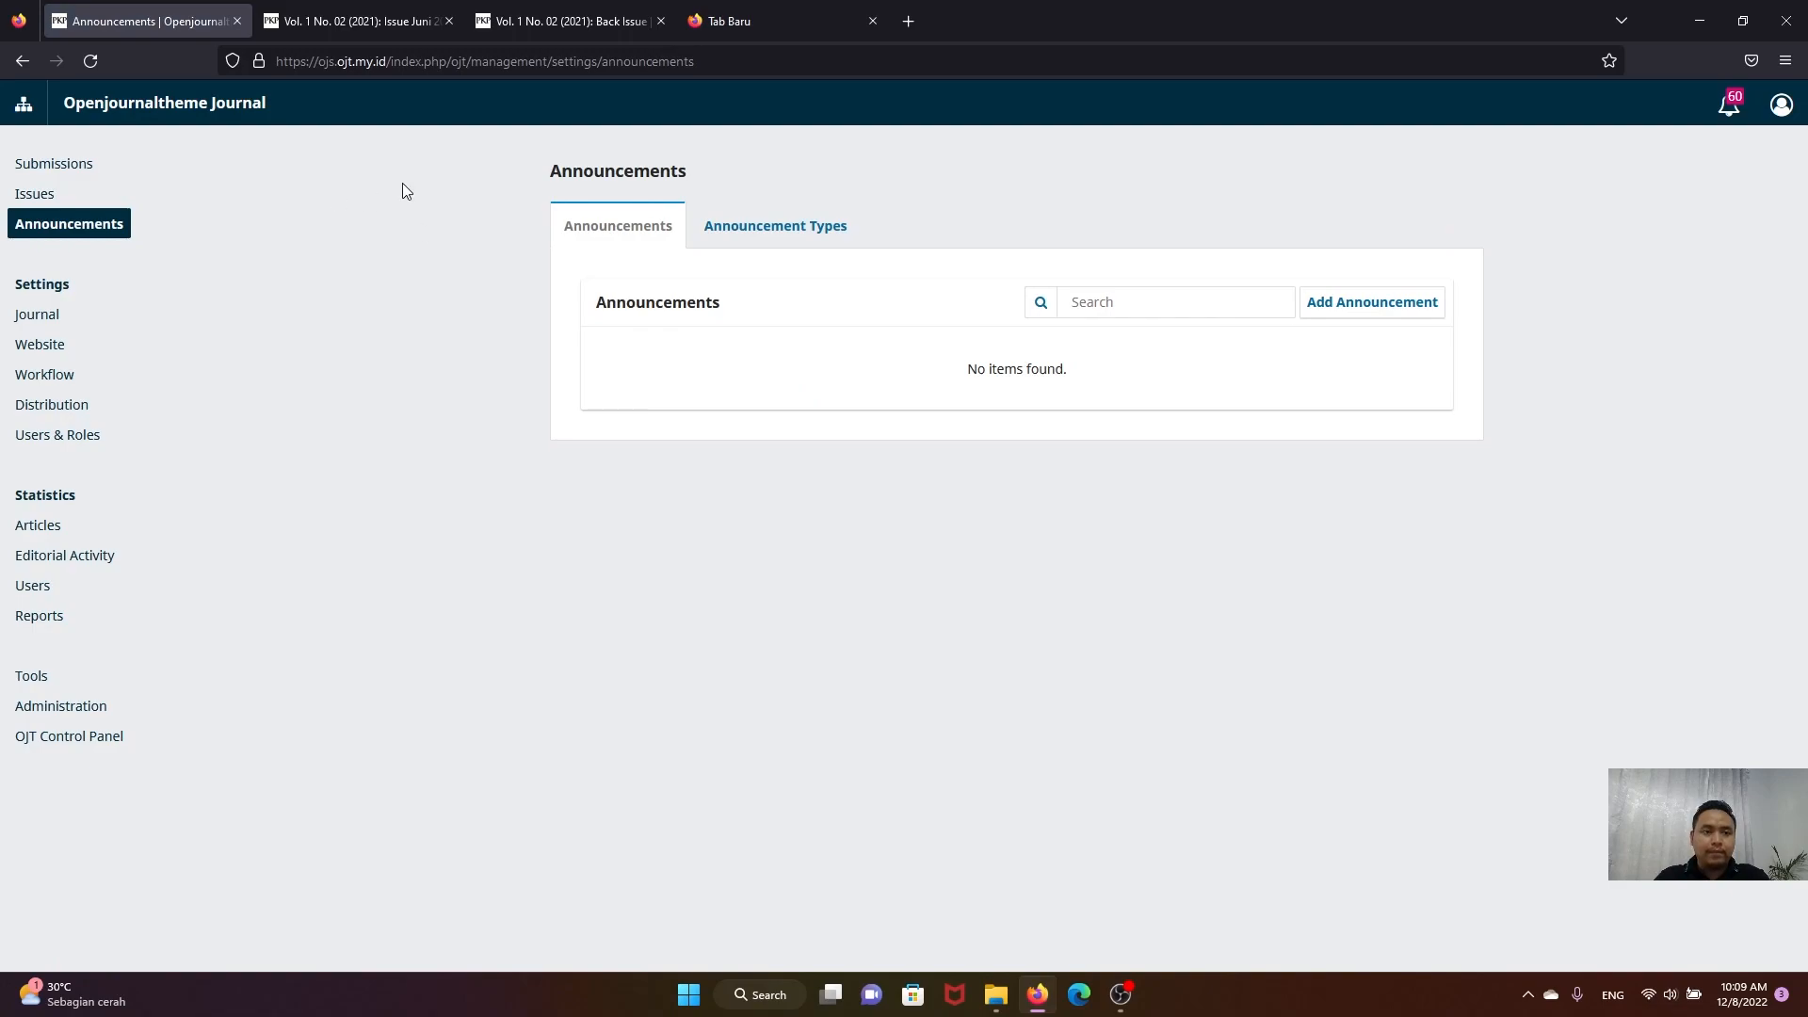
pyautogui.click(781, 221)
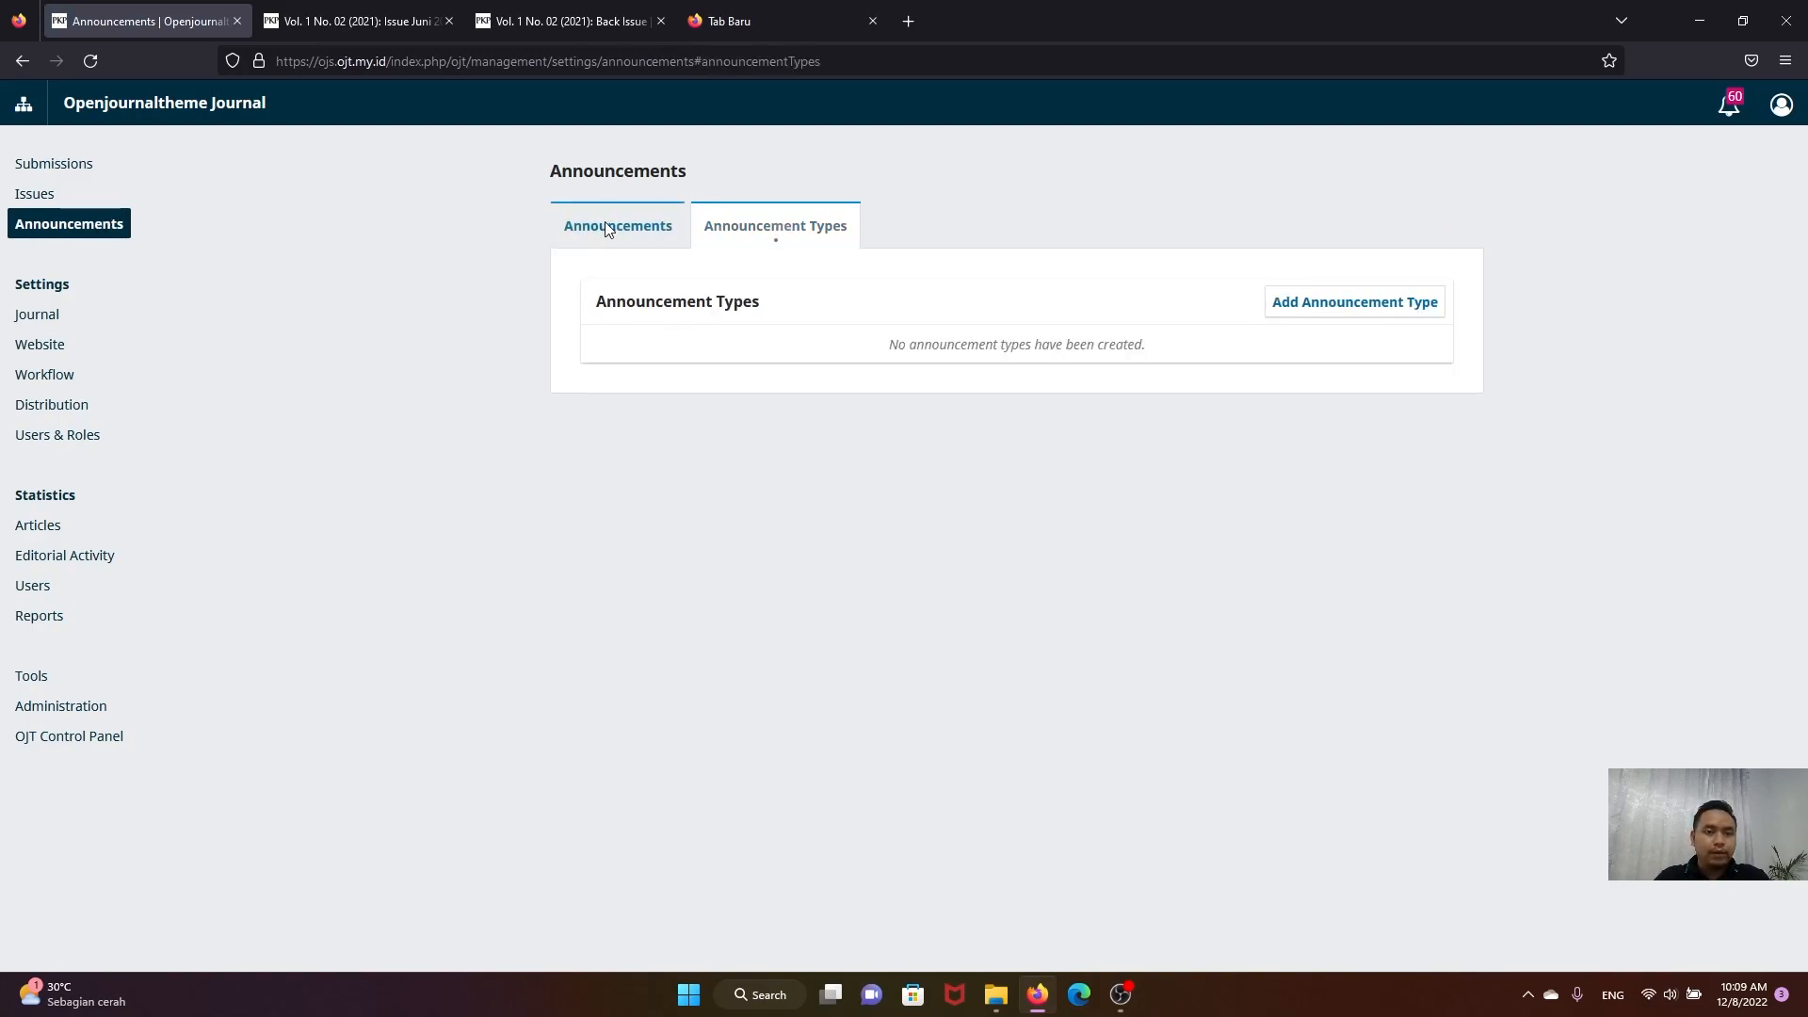
pyautogui.click(605, 222)
pyautogui.click(752, 224)
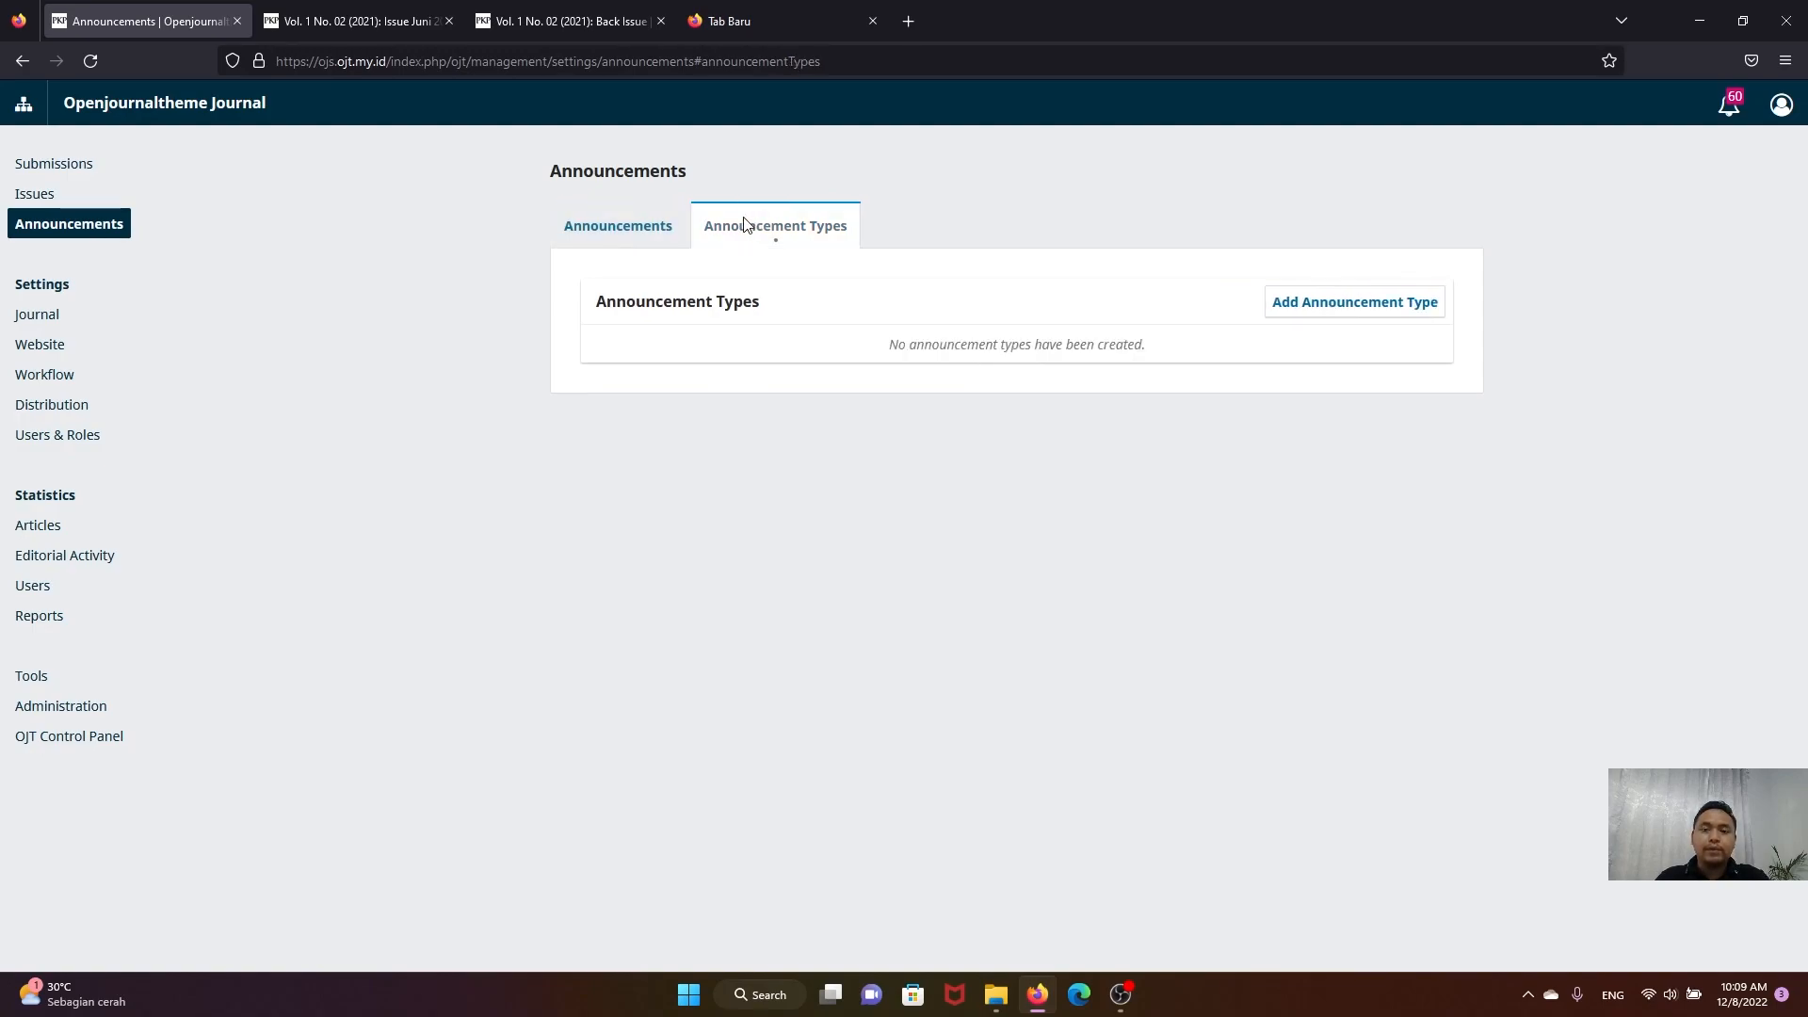
pyautogui.click(615, 231)
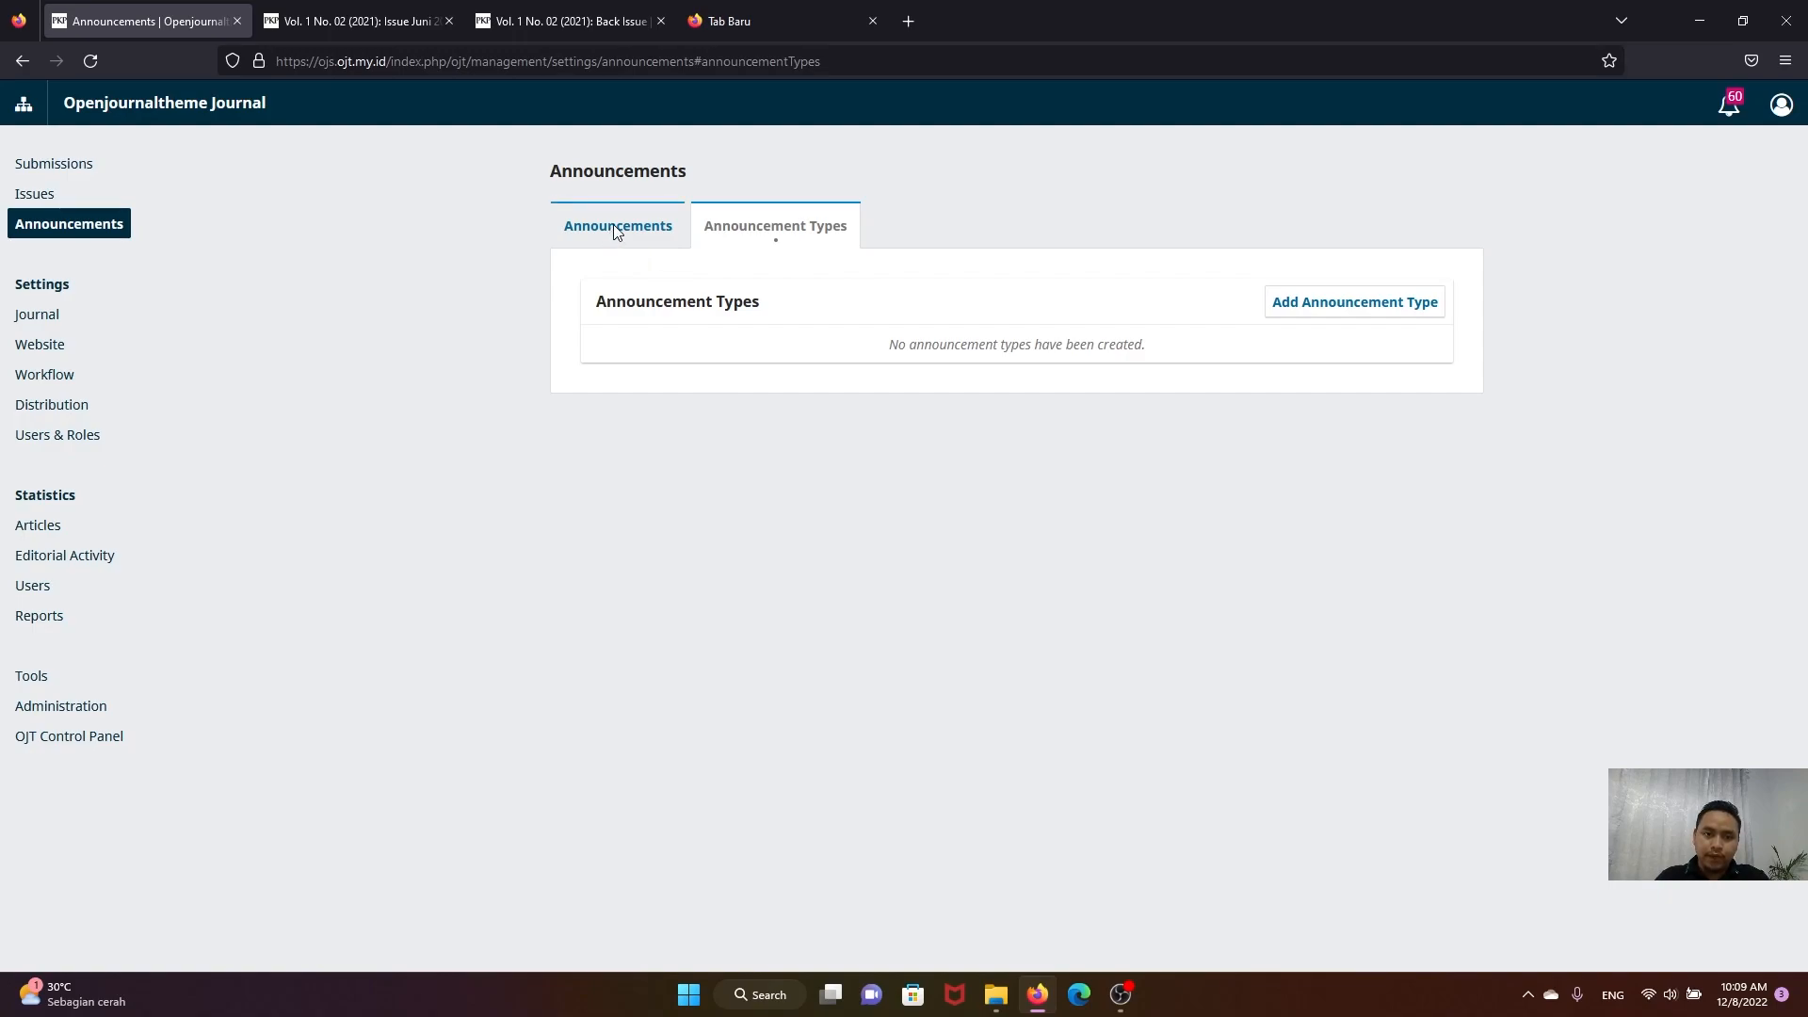